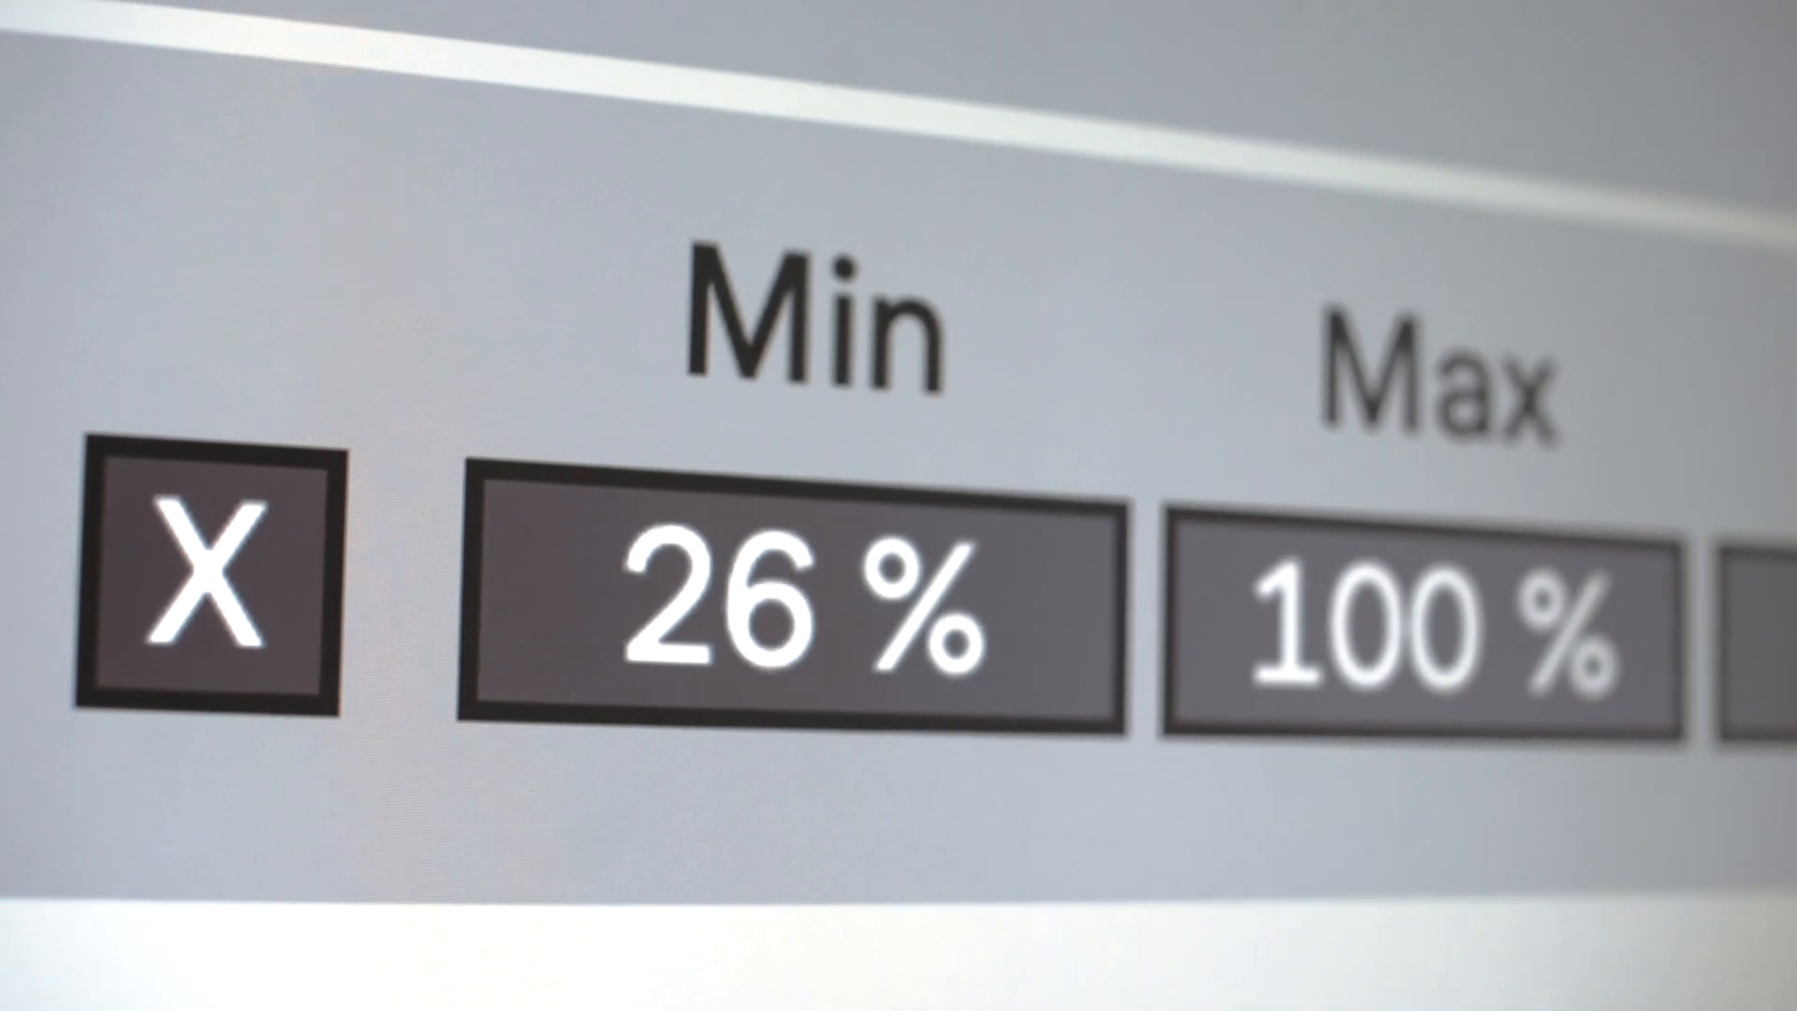
Map the instrument rack's Filter Open macro to the hardware MIDI knob
{"action": "left_click_drag", "start_coordinate": [1357, 656], "coordinate": [1357, 749]}
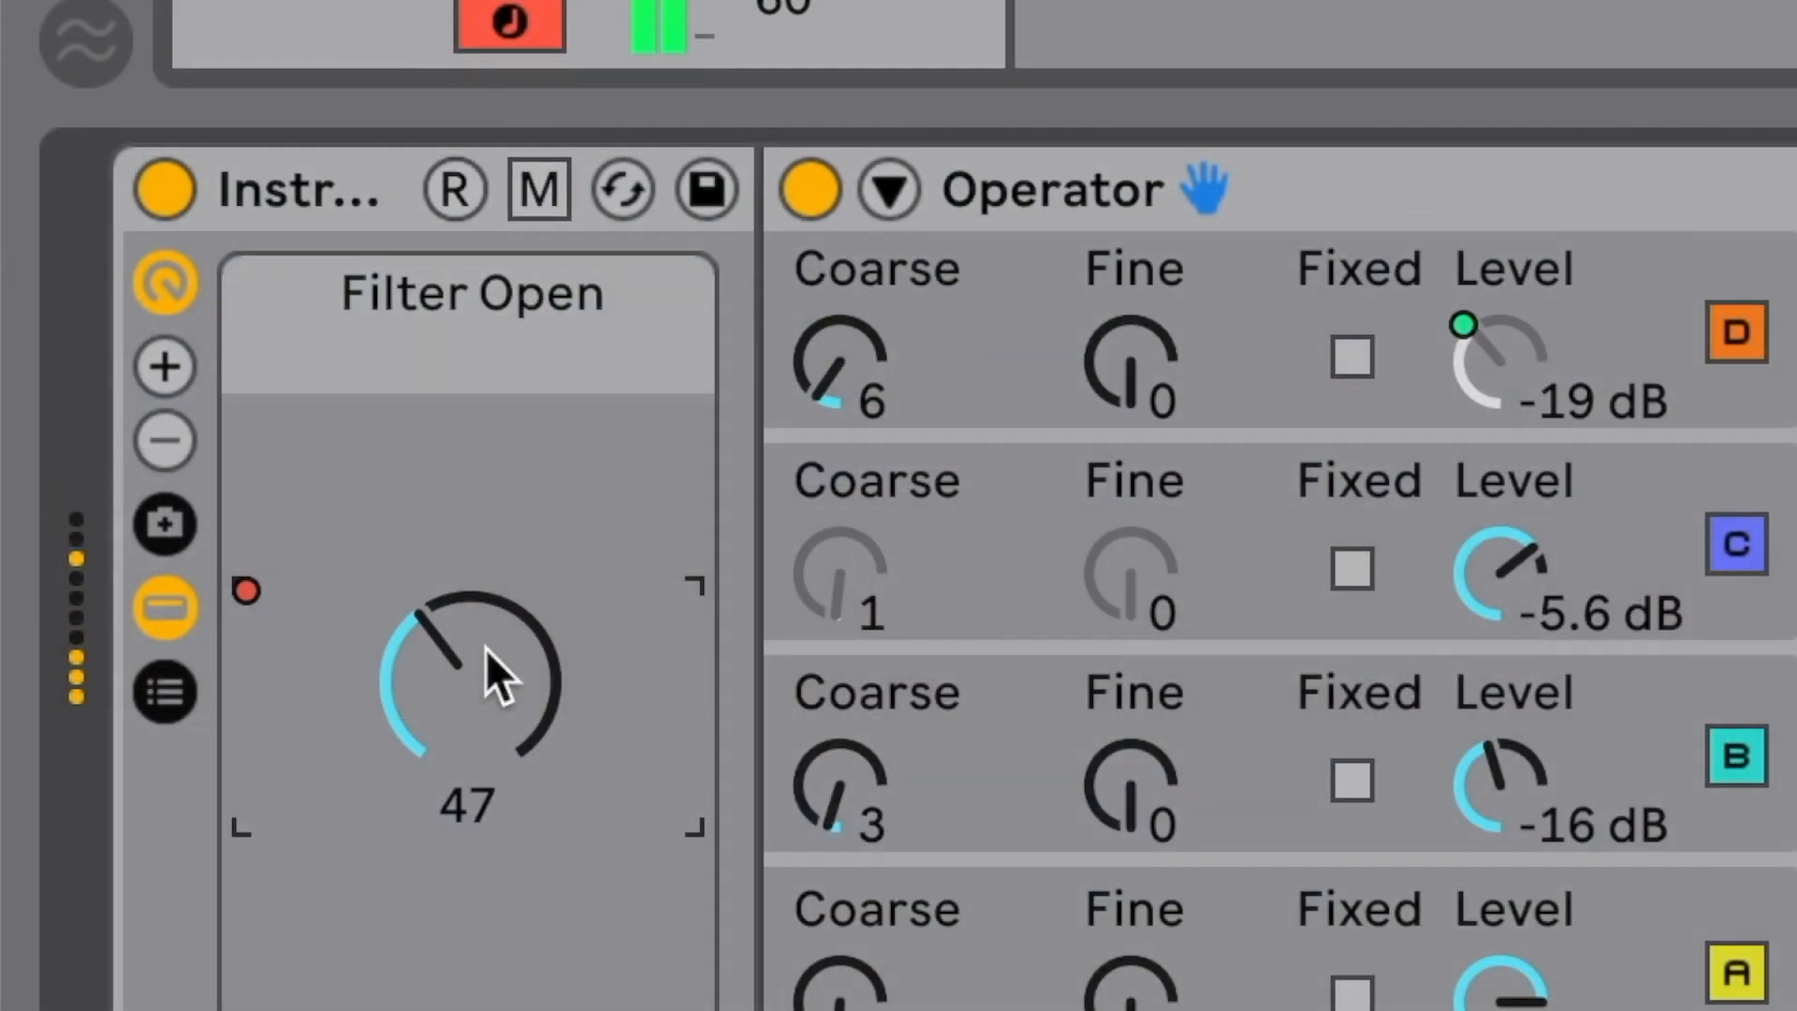
{"action": "key", "text": "ctrl+m"}
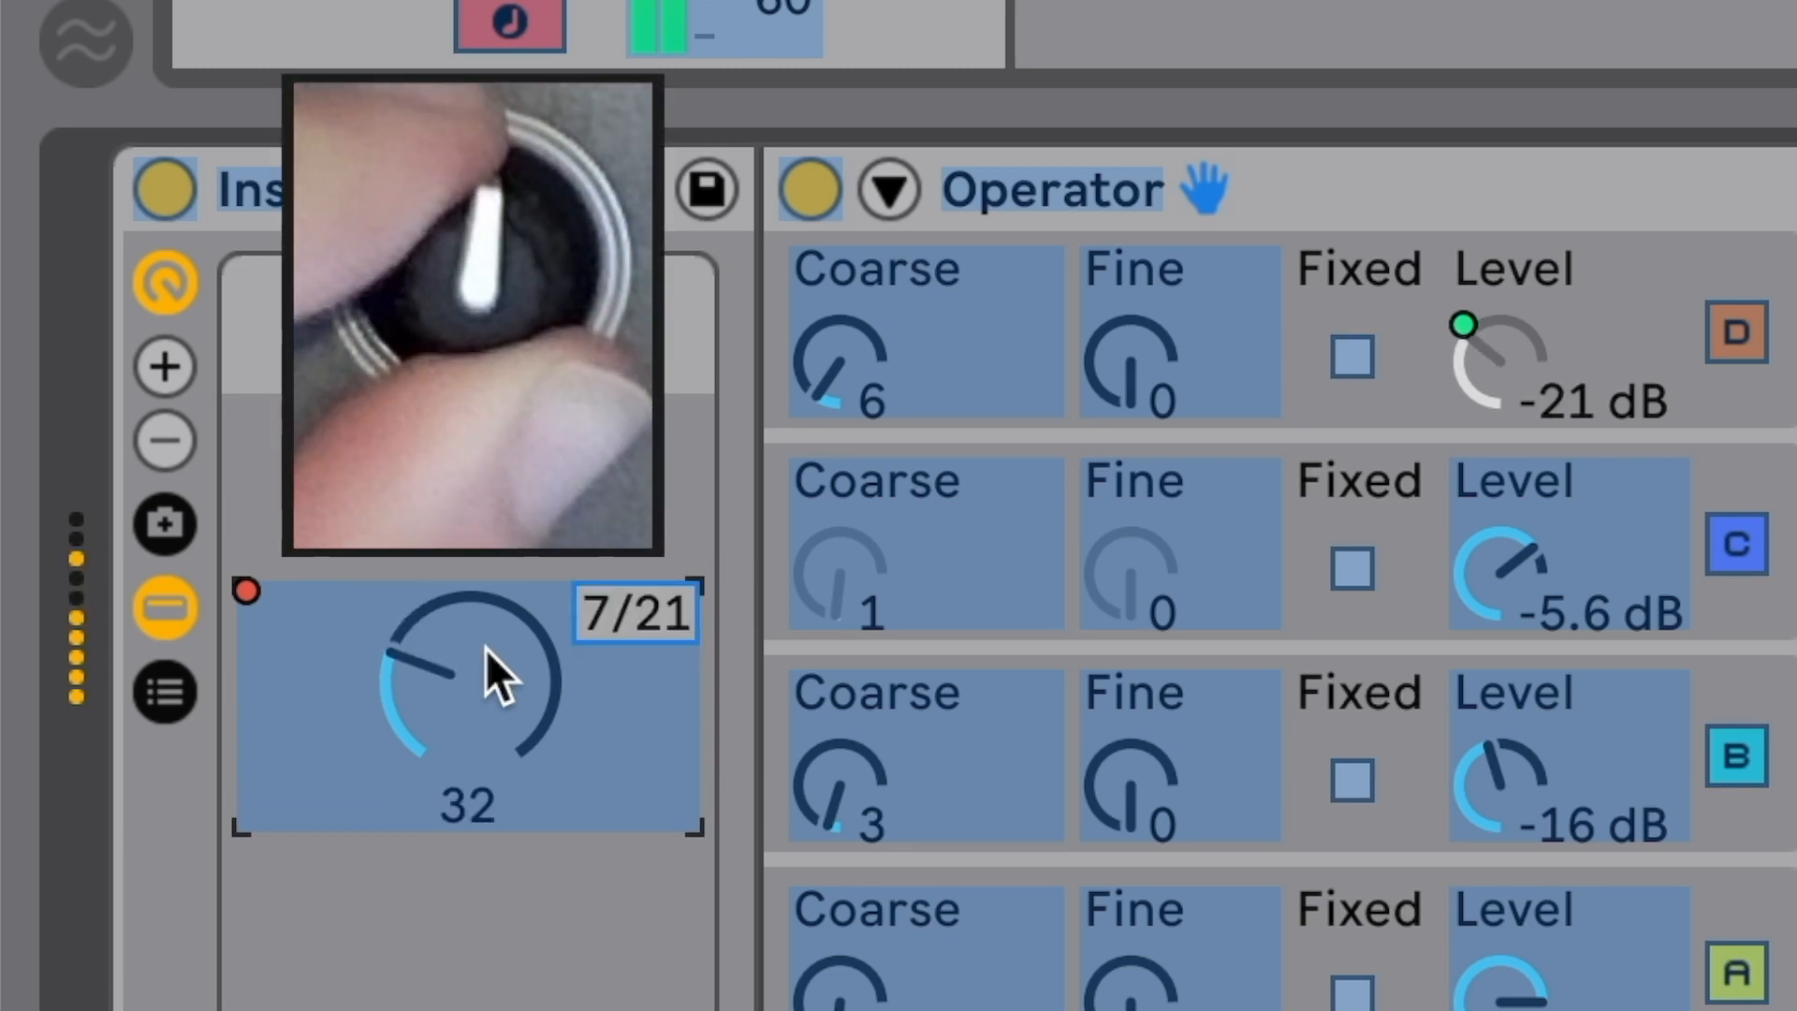
{"action": "key", "text": "ctrl+m"}
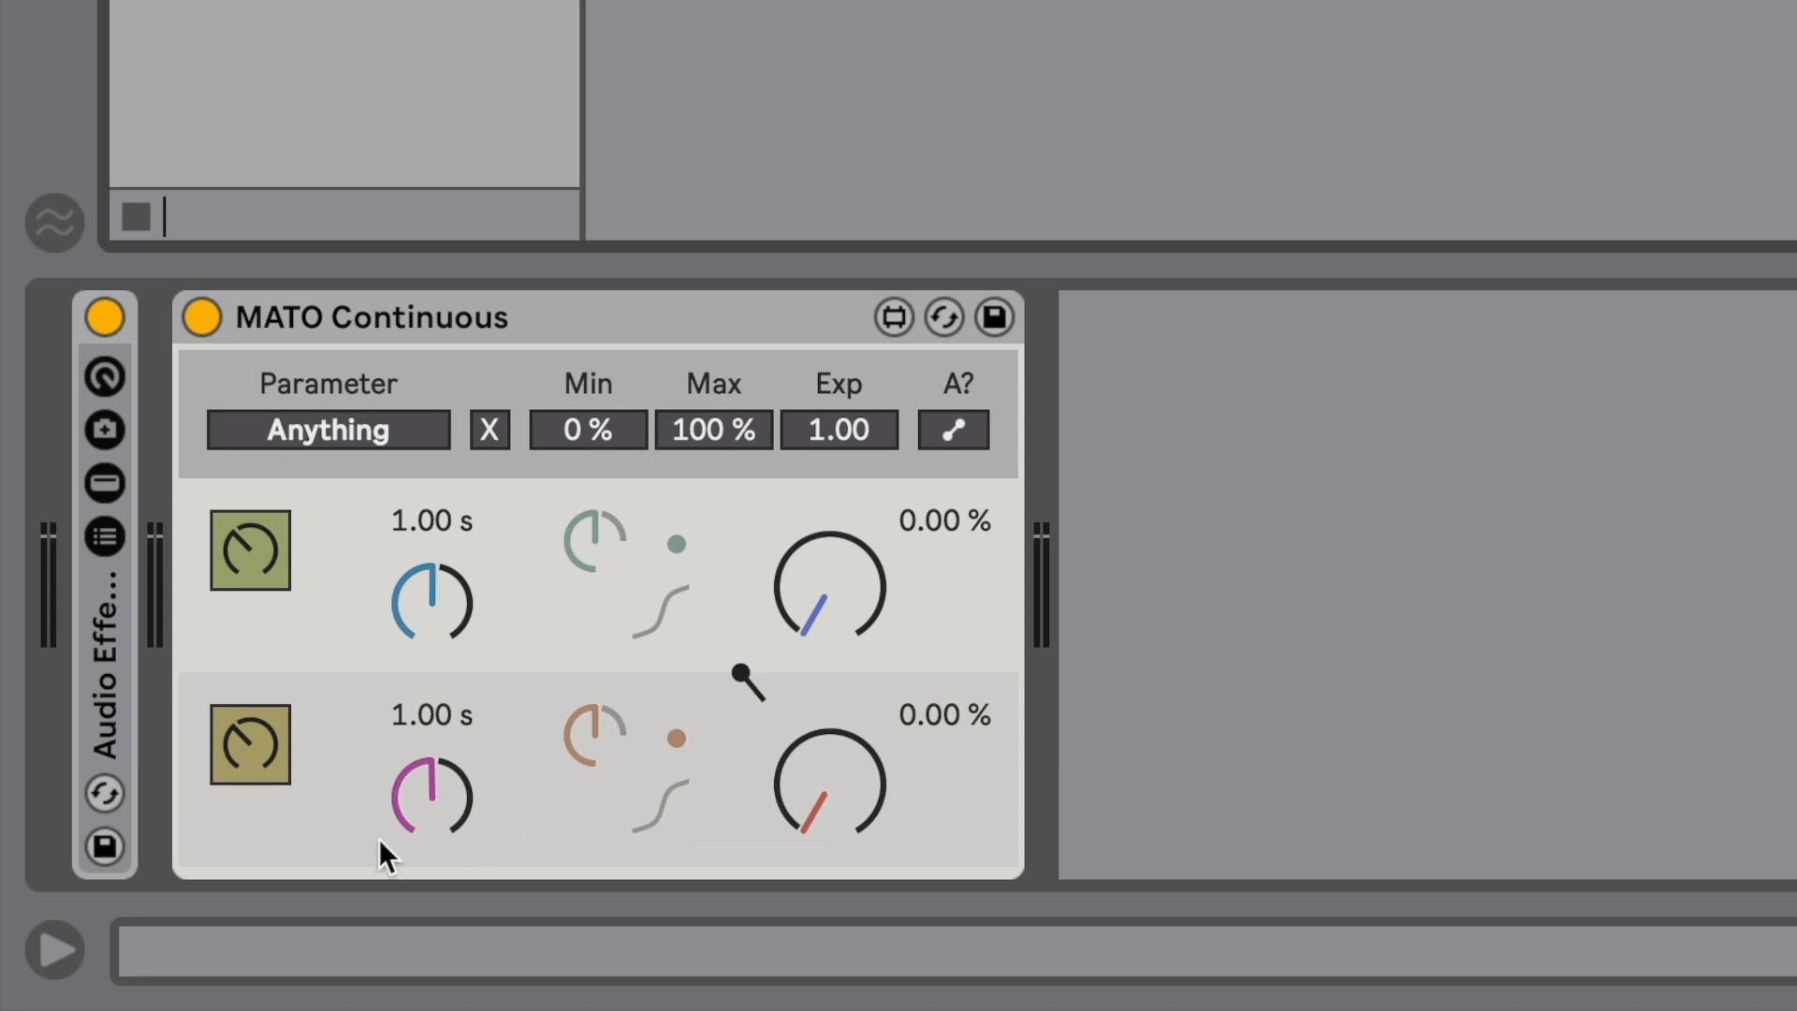
Show the help description for Dial 1's control mode, read it, and hide it
{"action": "left_click", "coordinate": [60, 951]}
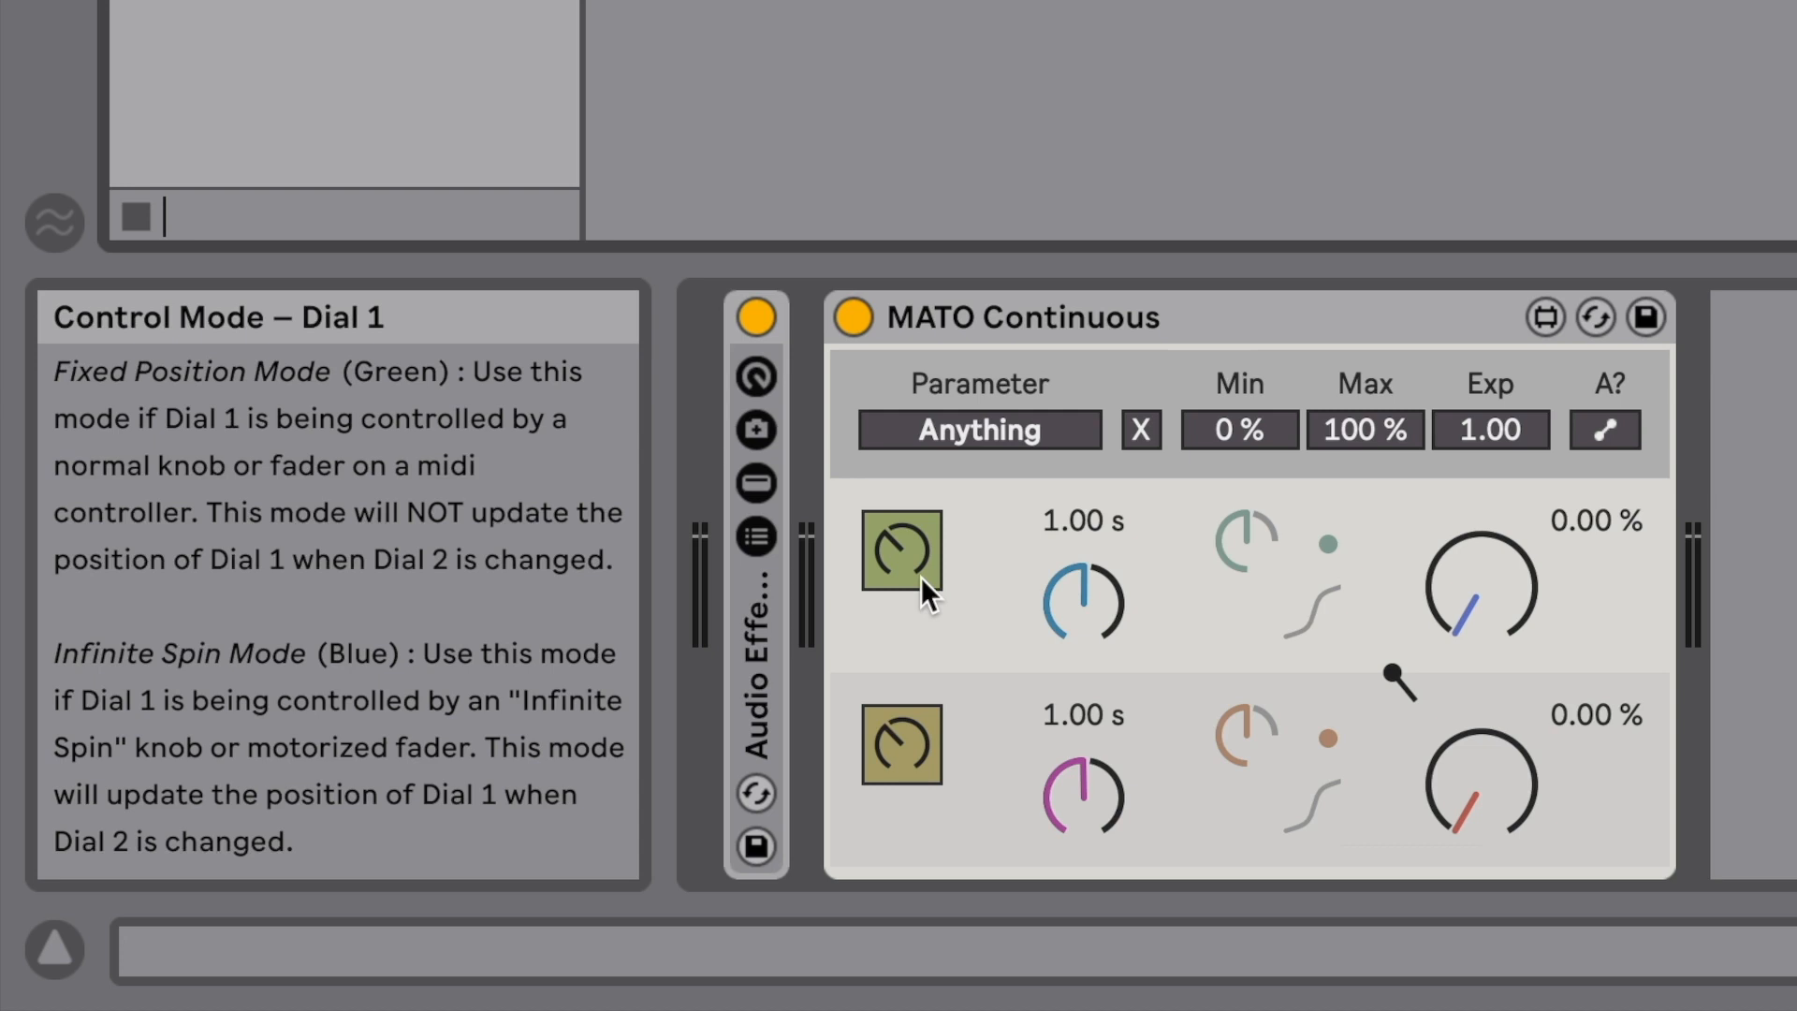
{"action": "left_click", "coordinate": [47, 959]}
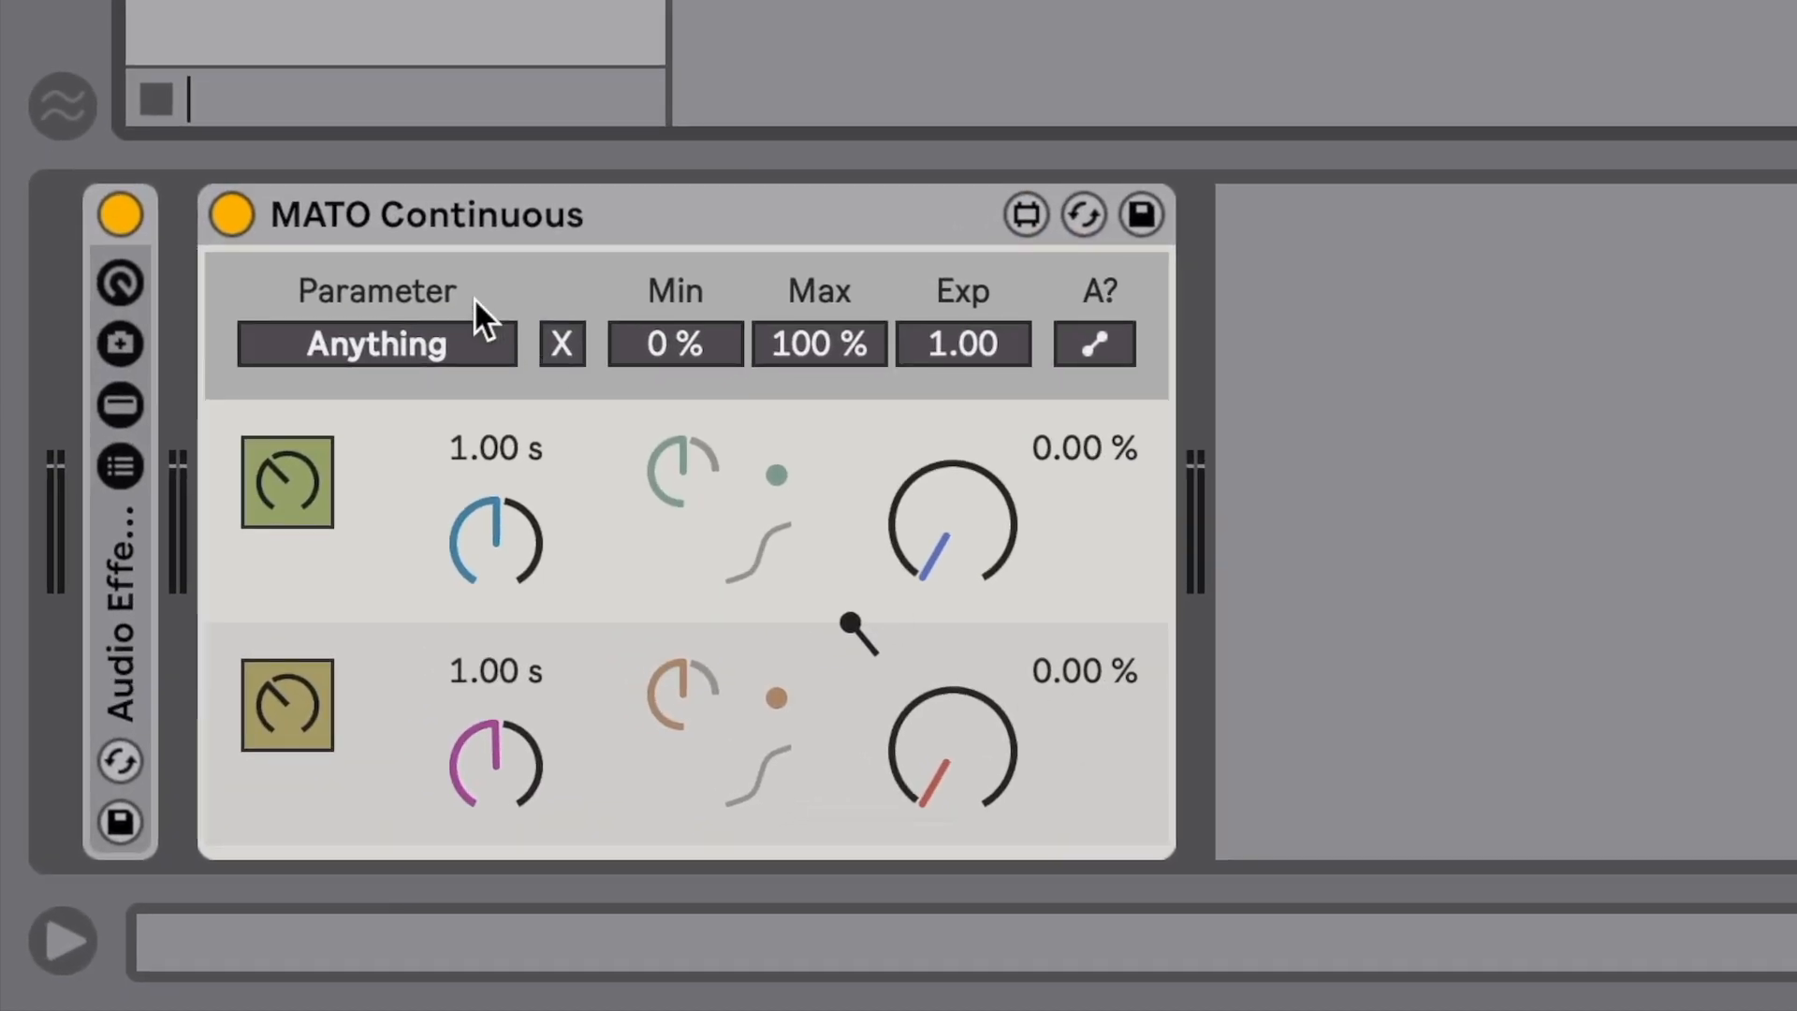
Clear the MATO Continuous parameter assignment and map the device to the audio effect rack's Anything macro again
{"action": "left_click", "coordinate": [560, 342]}
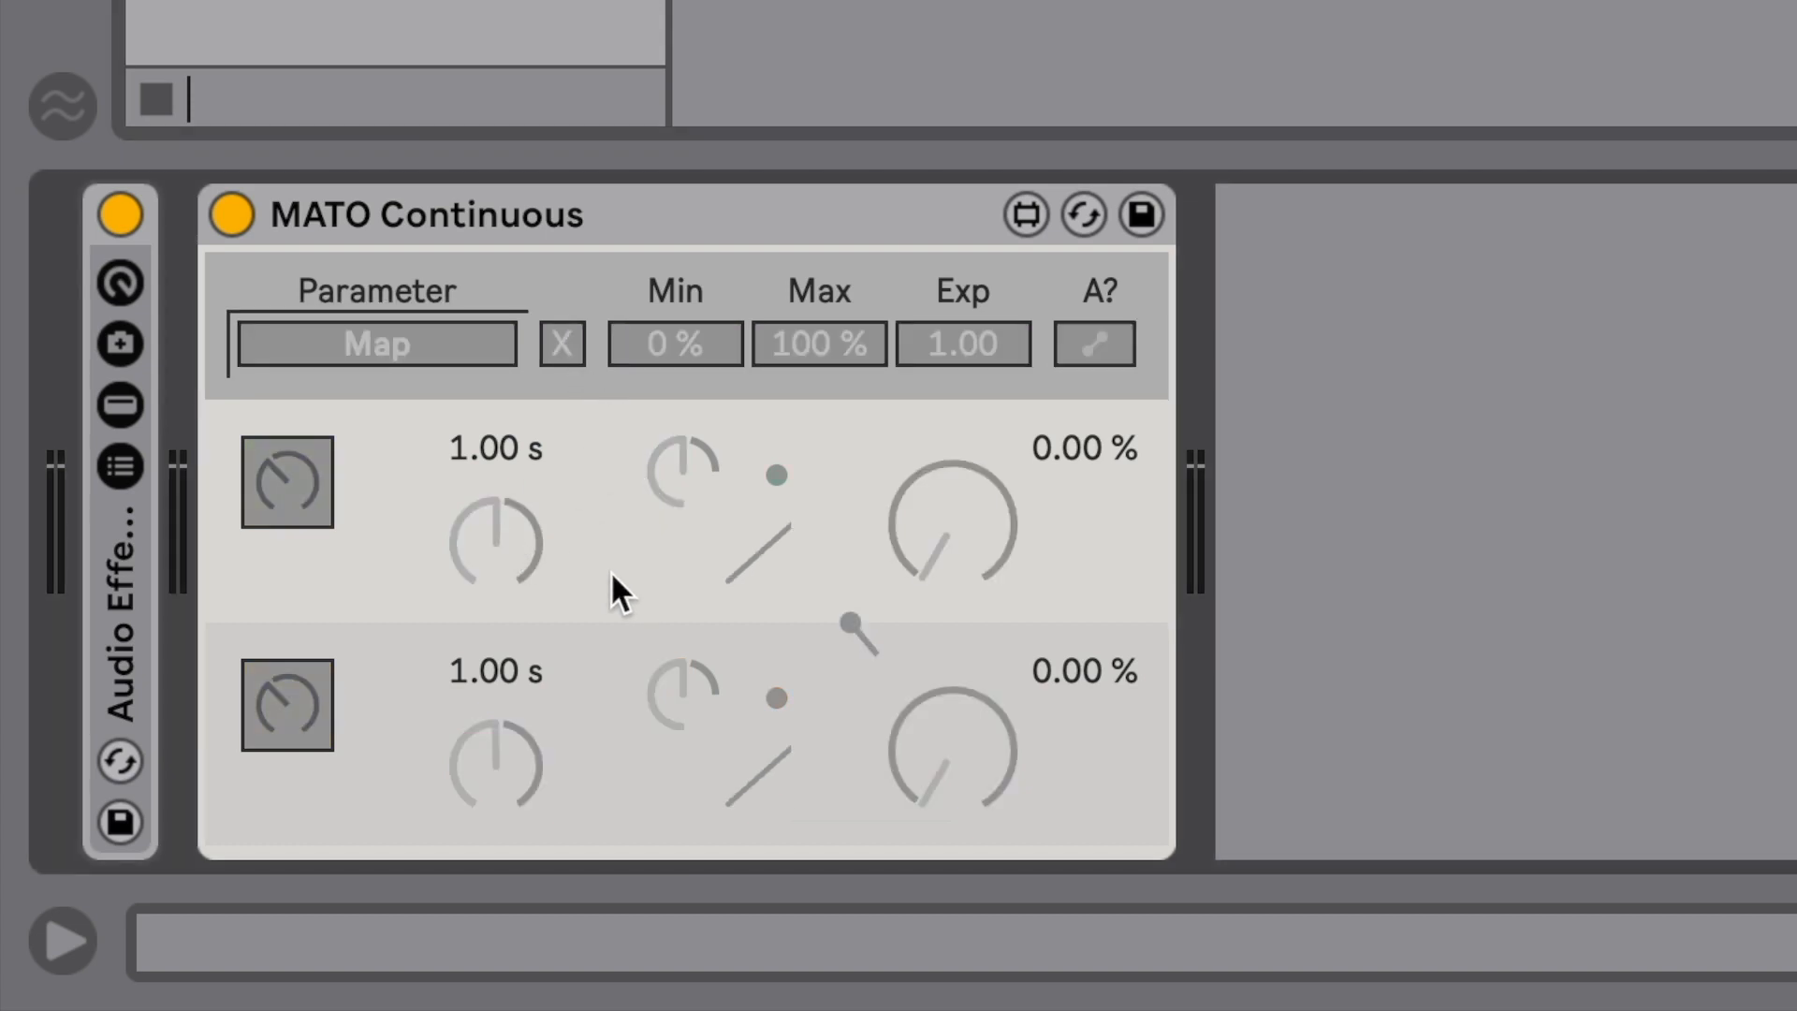
{"action": "double_click", "coordinate": [127, 633]}
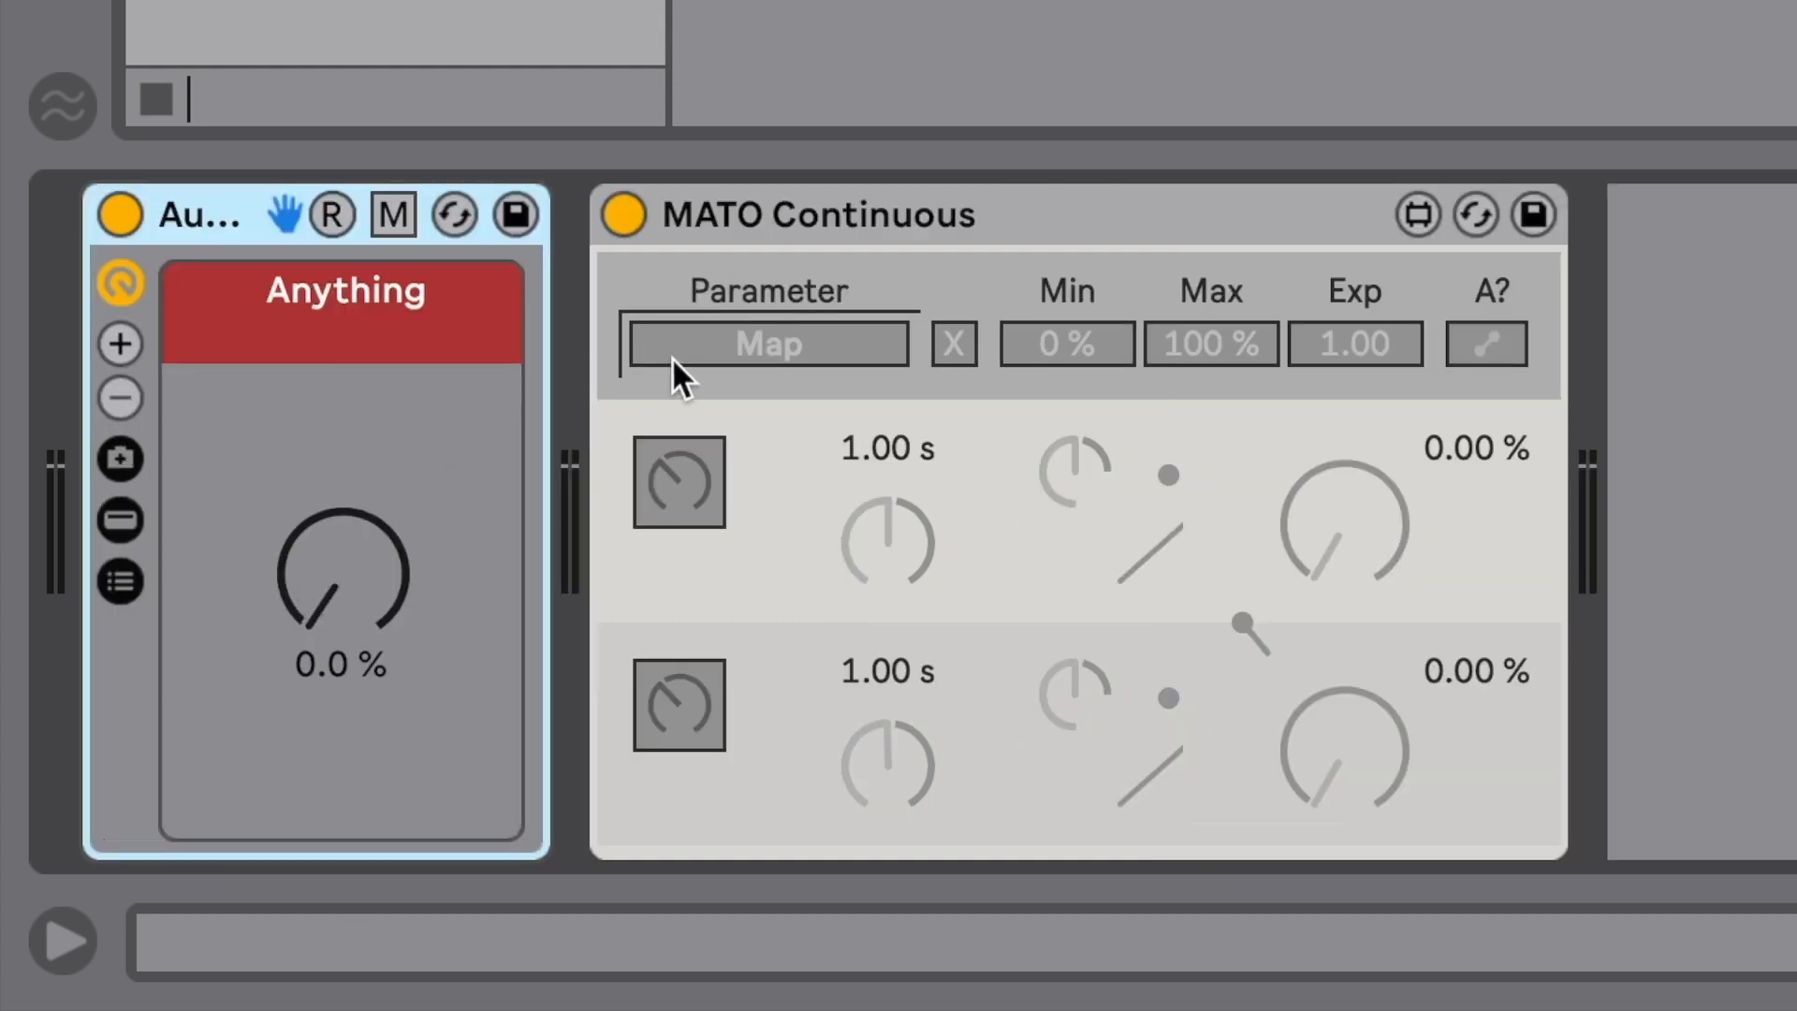
{"action": "left_click", "coordinate": [778, 344]}
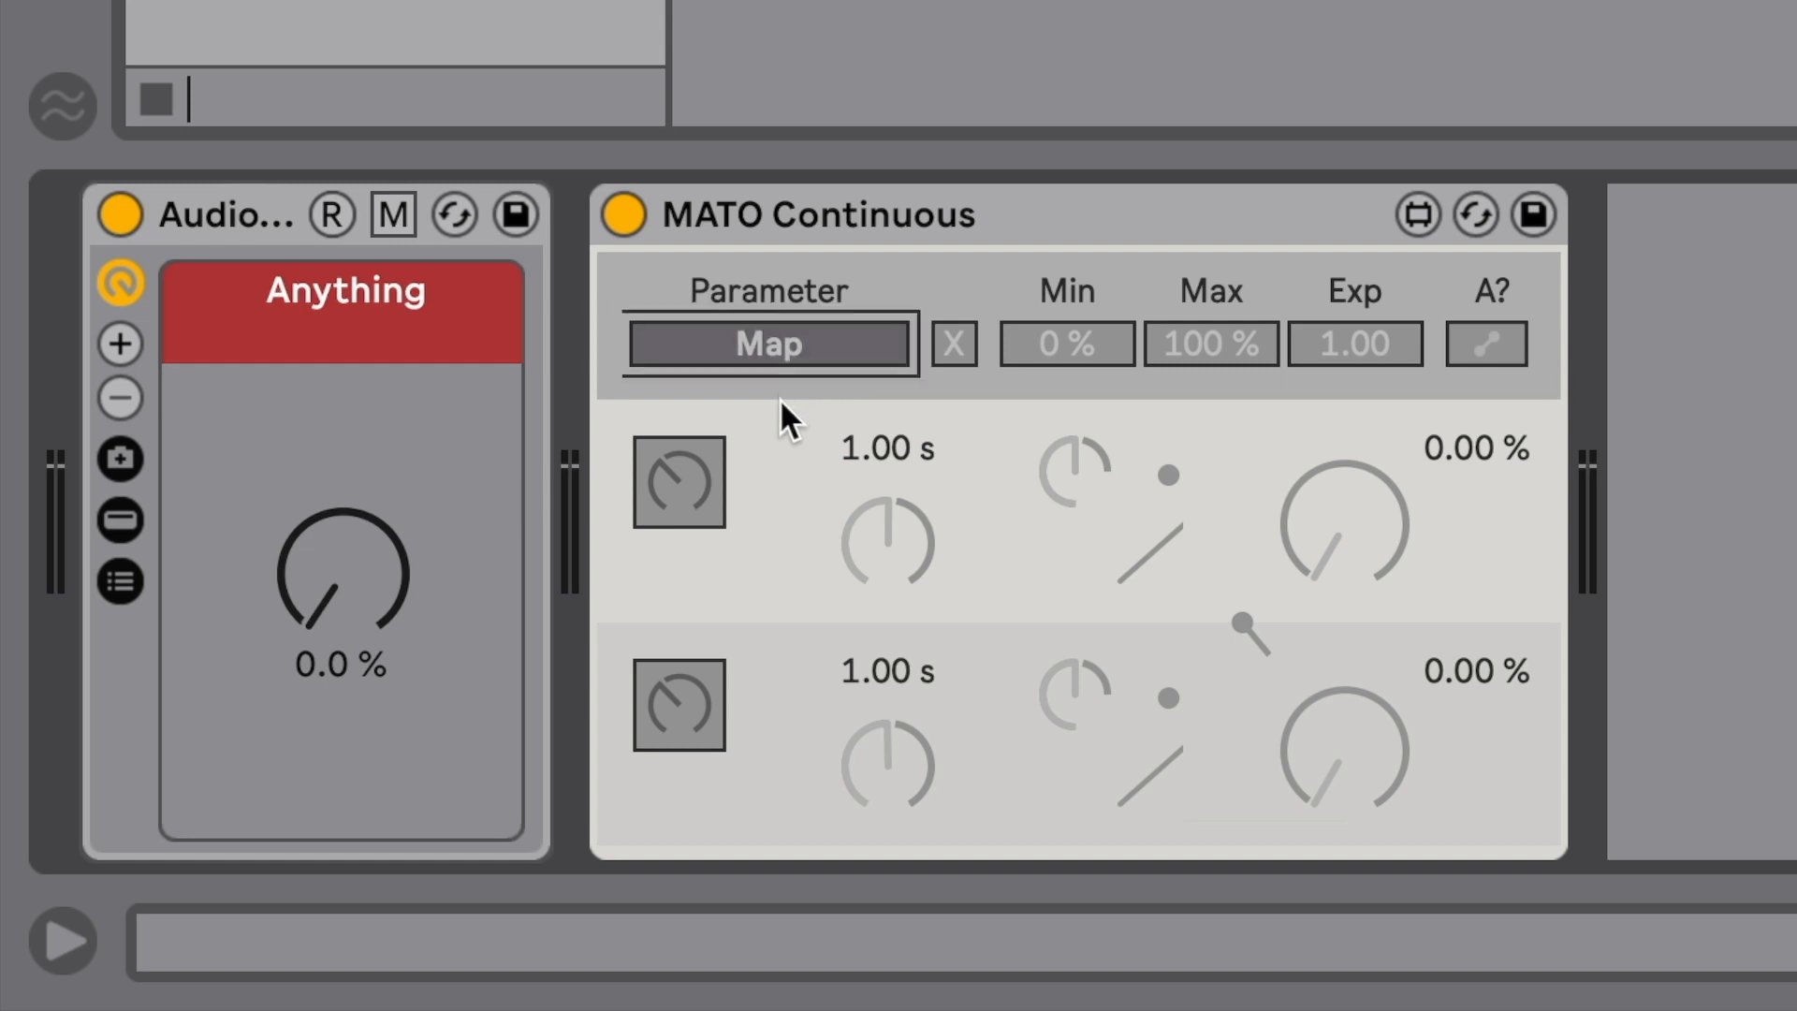
{"action": "left_click", "coordinate": [349, 579]}
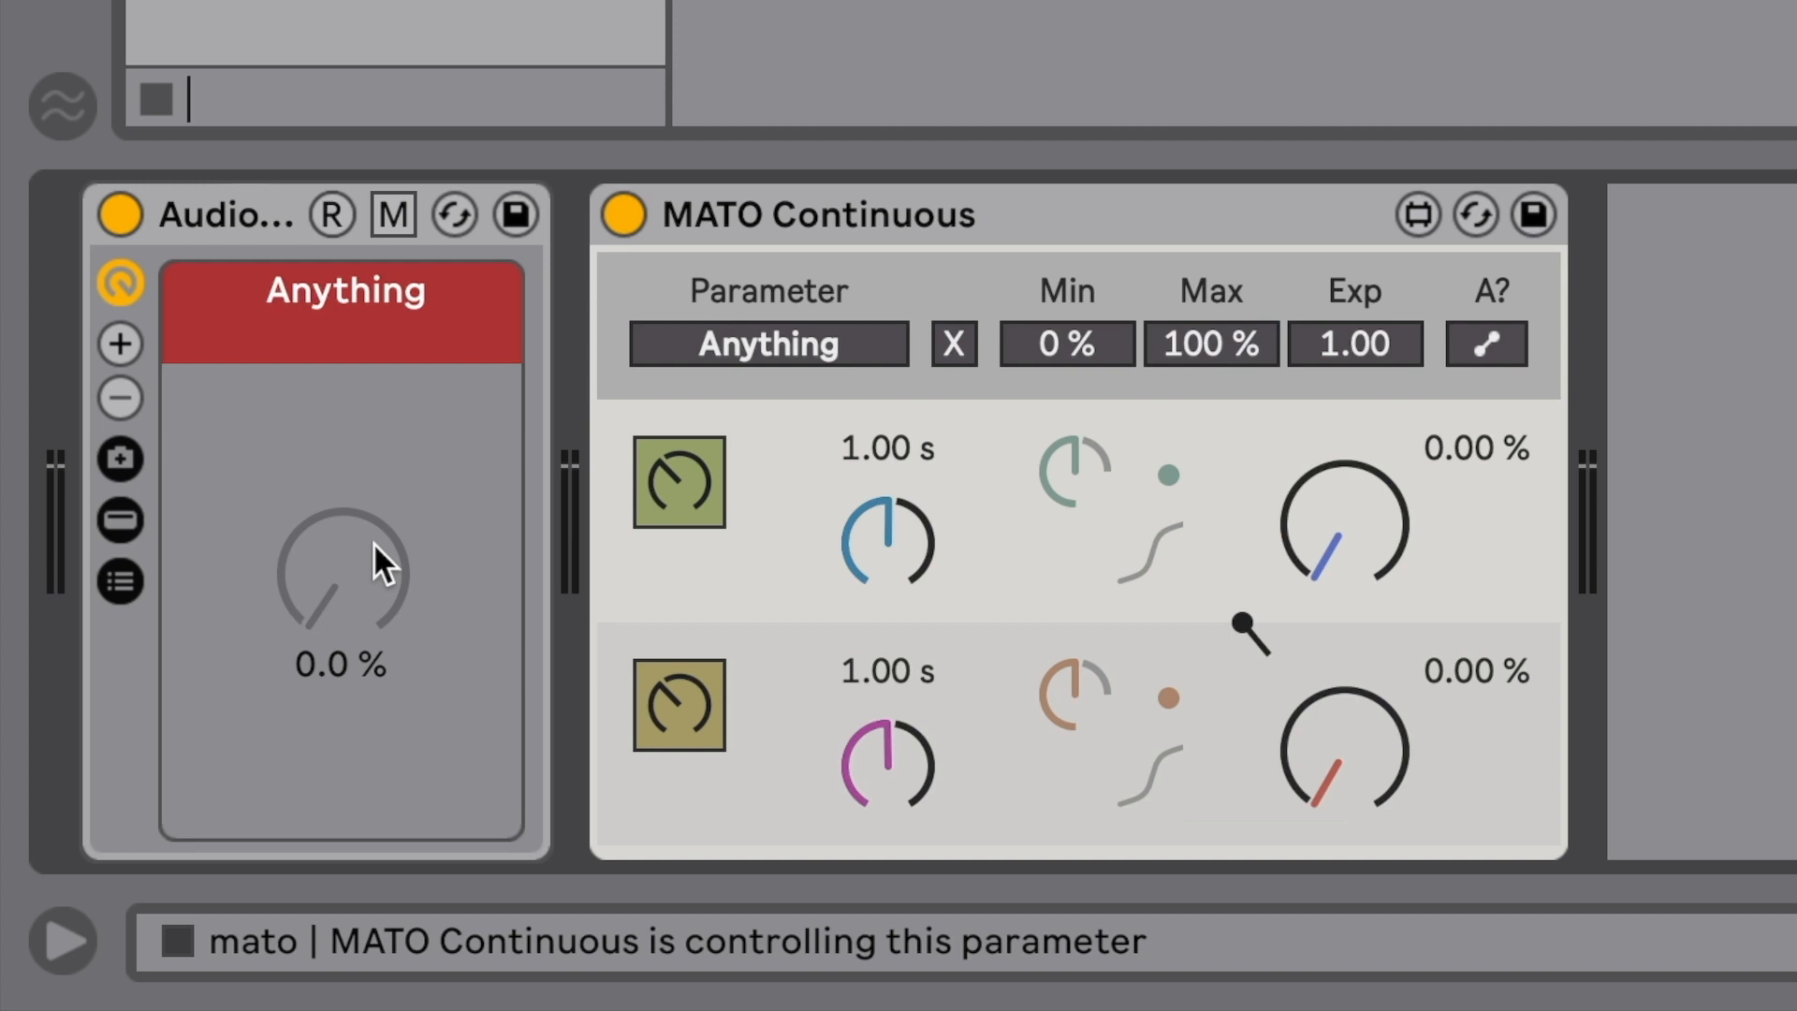
Switch the audio effect rack off and back on
{"action": "left_click", "coordinate": [123, 216]}
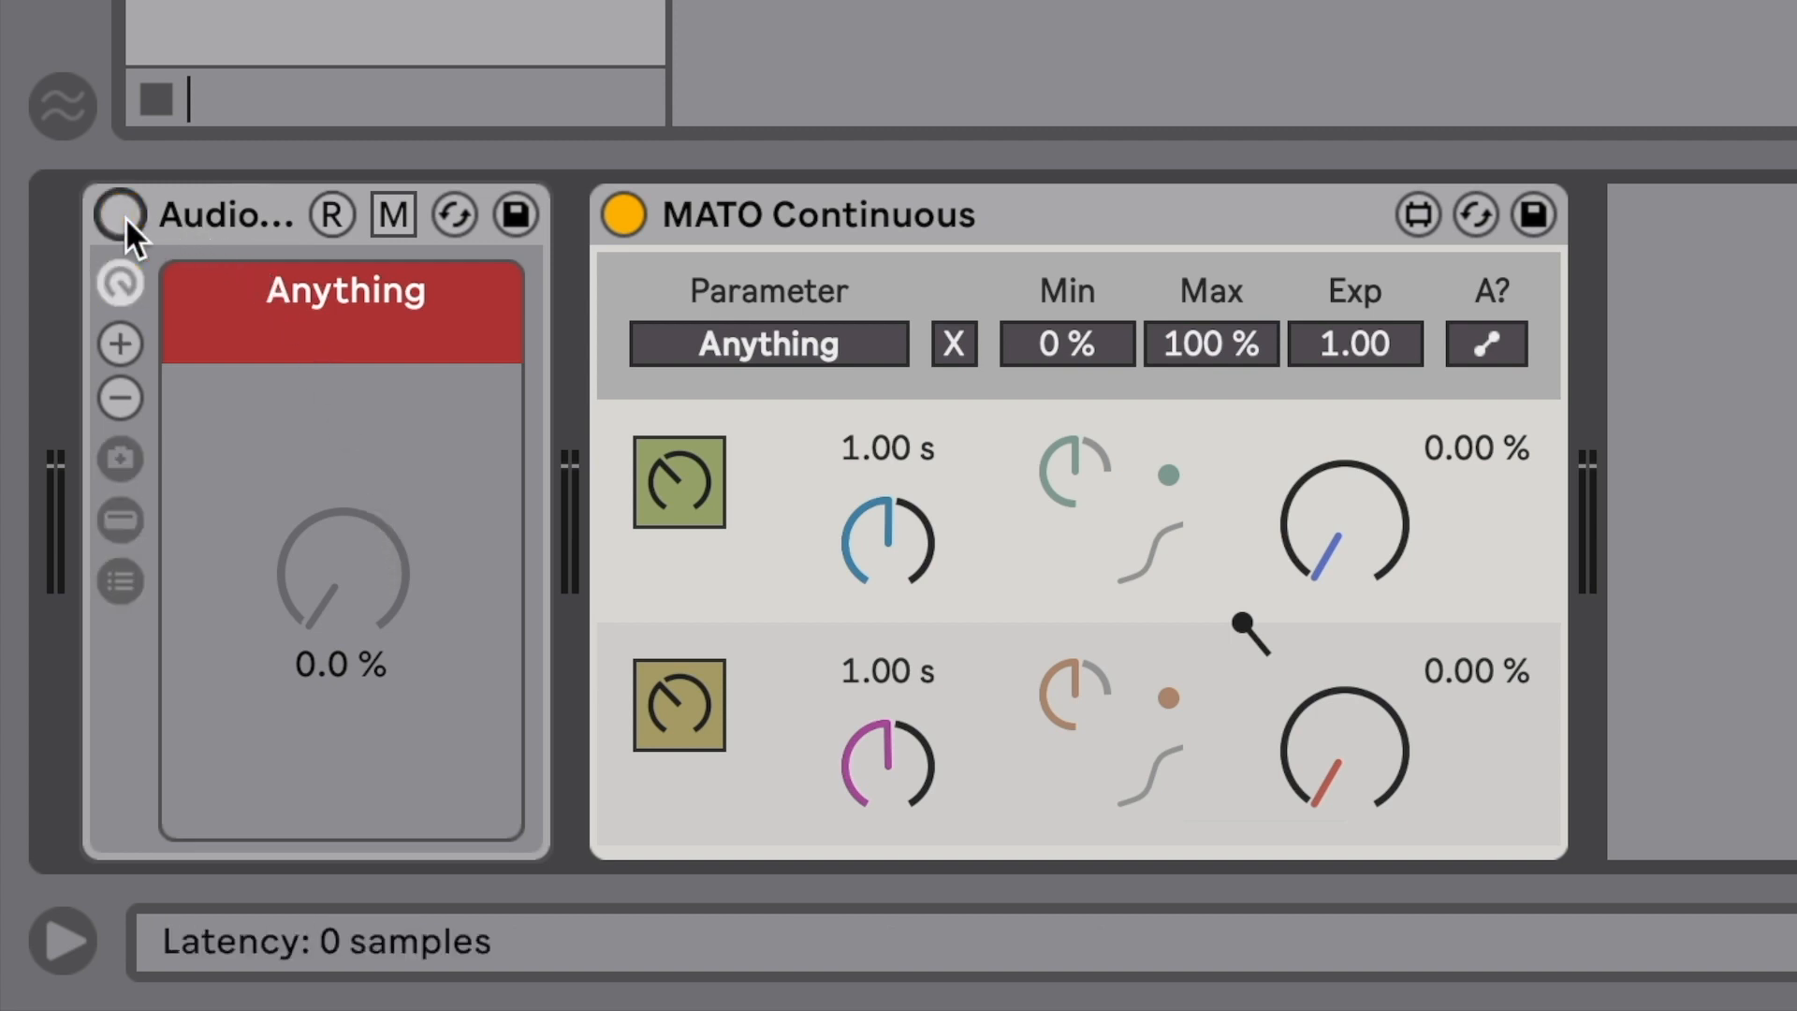
{"action": "left_click", "coordinate": [123, 216]}
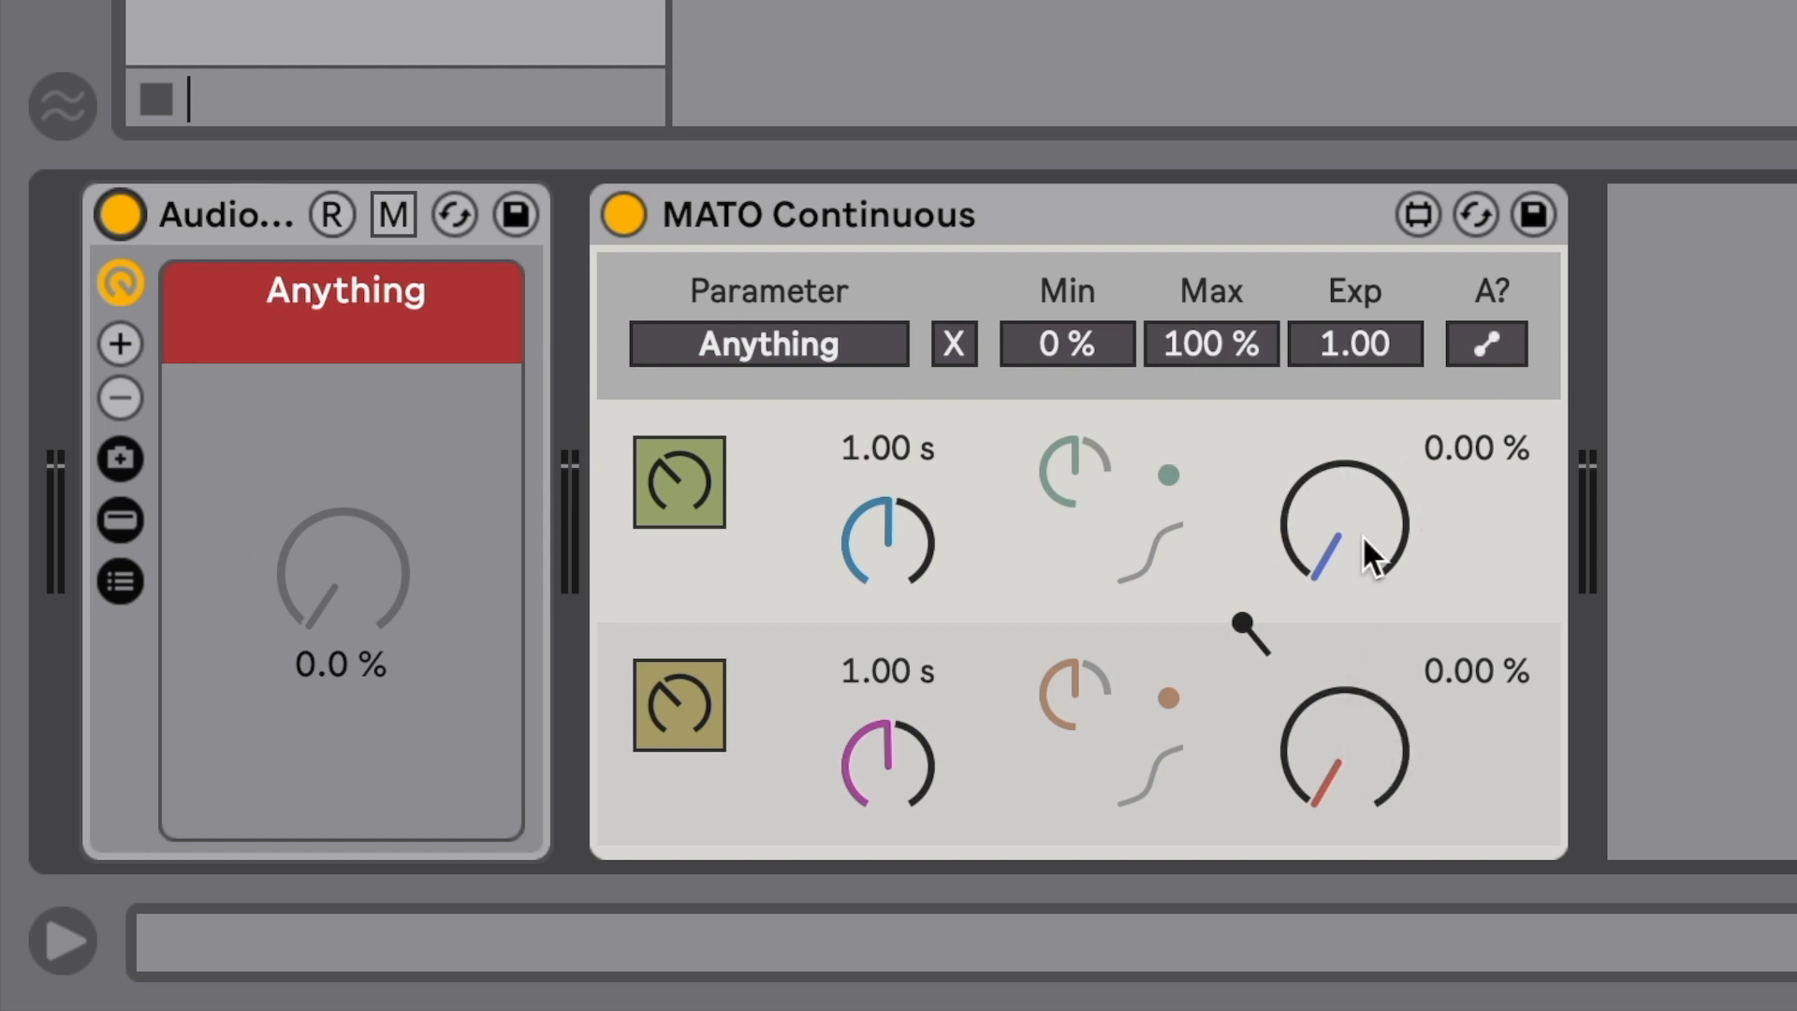
Move the two MATO Continuous dials alternately, setting Dial 1 to about 53.5 % and Dial 2 to about 65.4 %
{"action": "left_click_drag", "start_coordinate": [1362, 536], "coordinate": [1362, 455]}
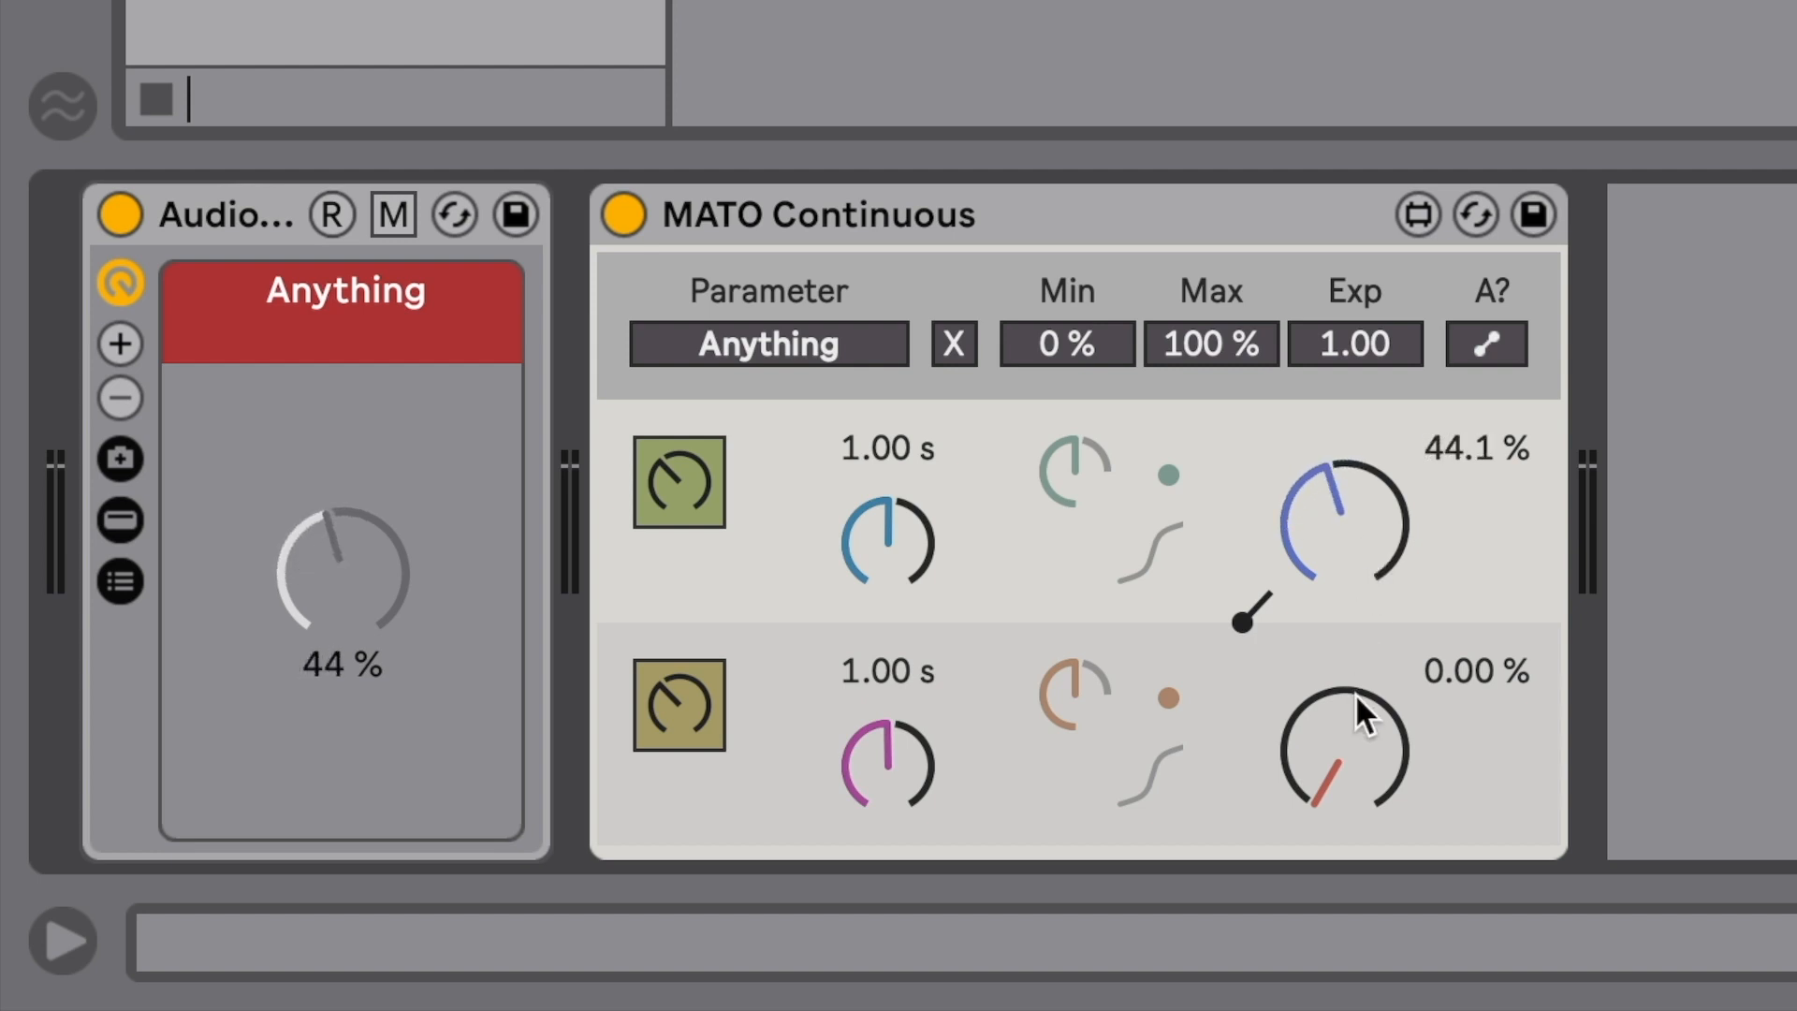
{"action": "mouse_move", "coordinate": [1346, 758]}
{"action": "left_mouse_down"}
{"action": "mouse_move", "coordinate": [1345, 625]}
{"action": "mouse_move", "coordinate": [1345, 743]}
{"action": "left_mouse_up"}
{"action": "mouse_move", "coordinate": [1356, 573]}
{"action": "left_mouse_down"}
{"action": "mouse_move", "coordinate": [1357, 490]}
{"action": "mouse_move", "coordinate": [1357, 656]}
{"action": "mouse_move", "coordinate": [1357, 592]}
{"action": "left_mouse_up"}
{"action": "left_click_drag", "start_coordinate": [1344, 722], "coordinate": [1344, 604]}
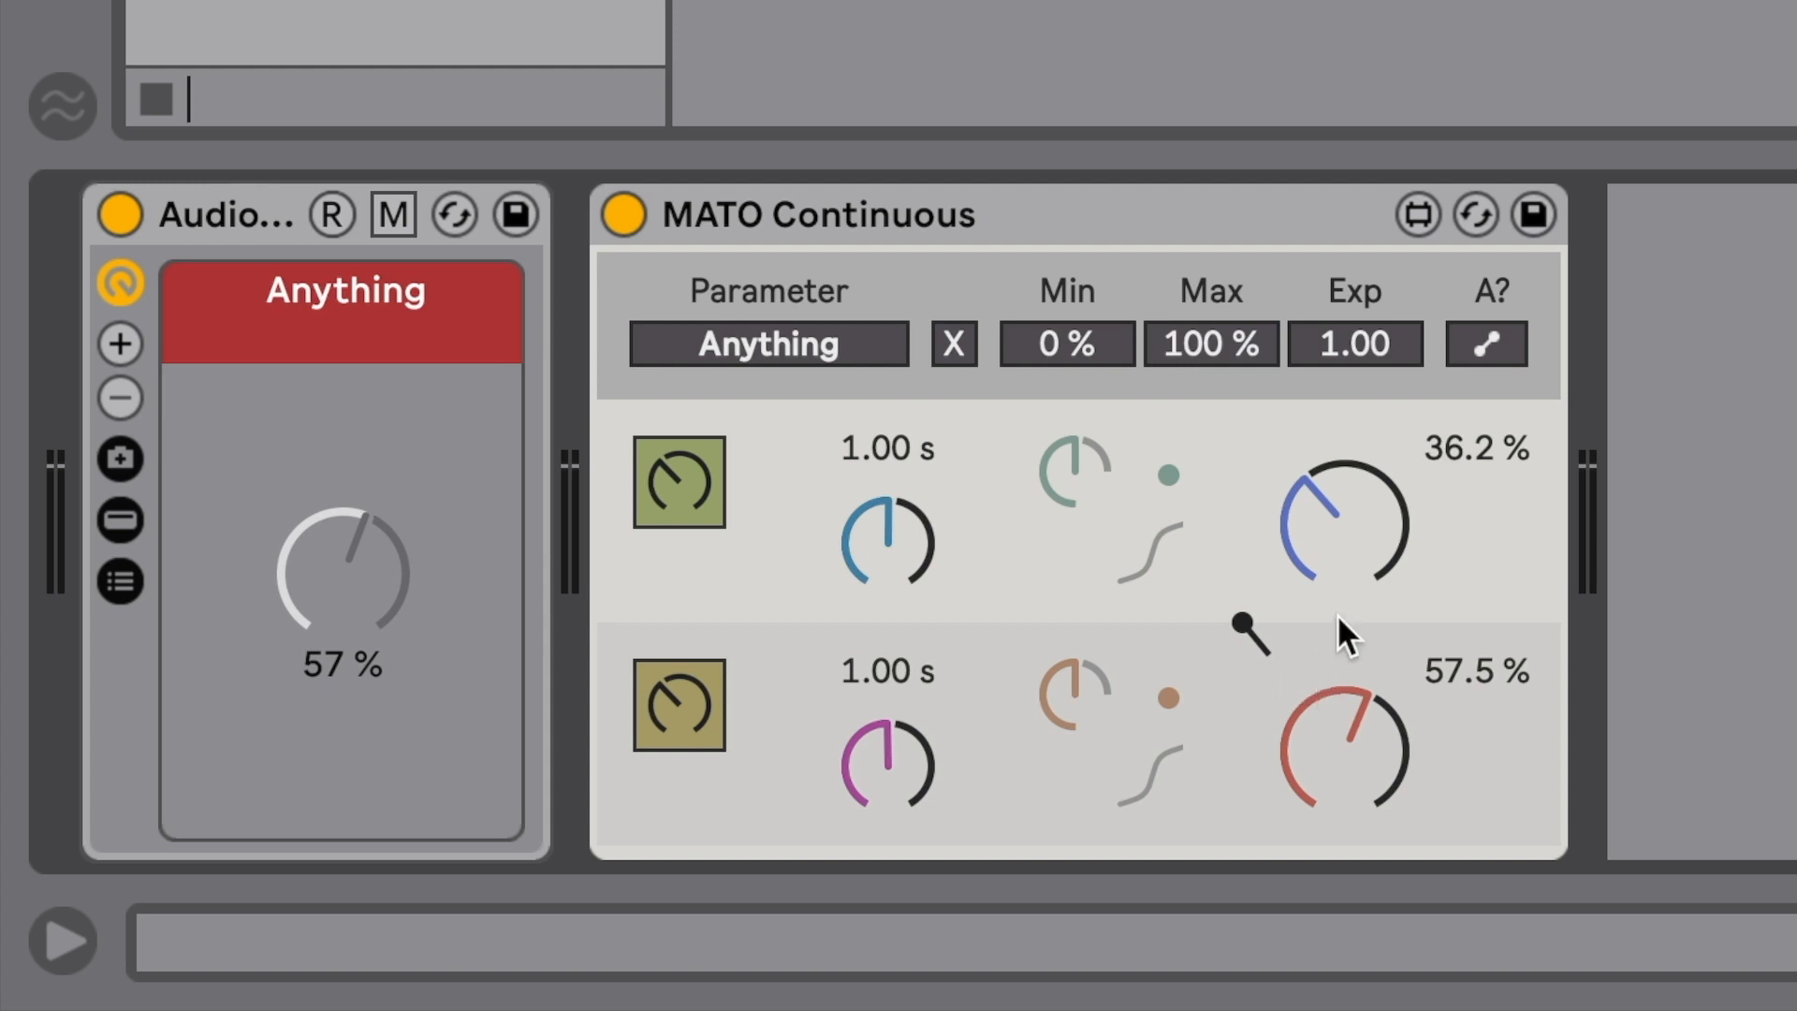
{"action": "left_click_drag", "start_coordinate": [1345, 520], "coordinate": [1345, 578]}
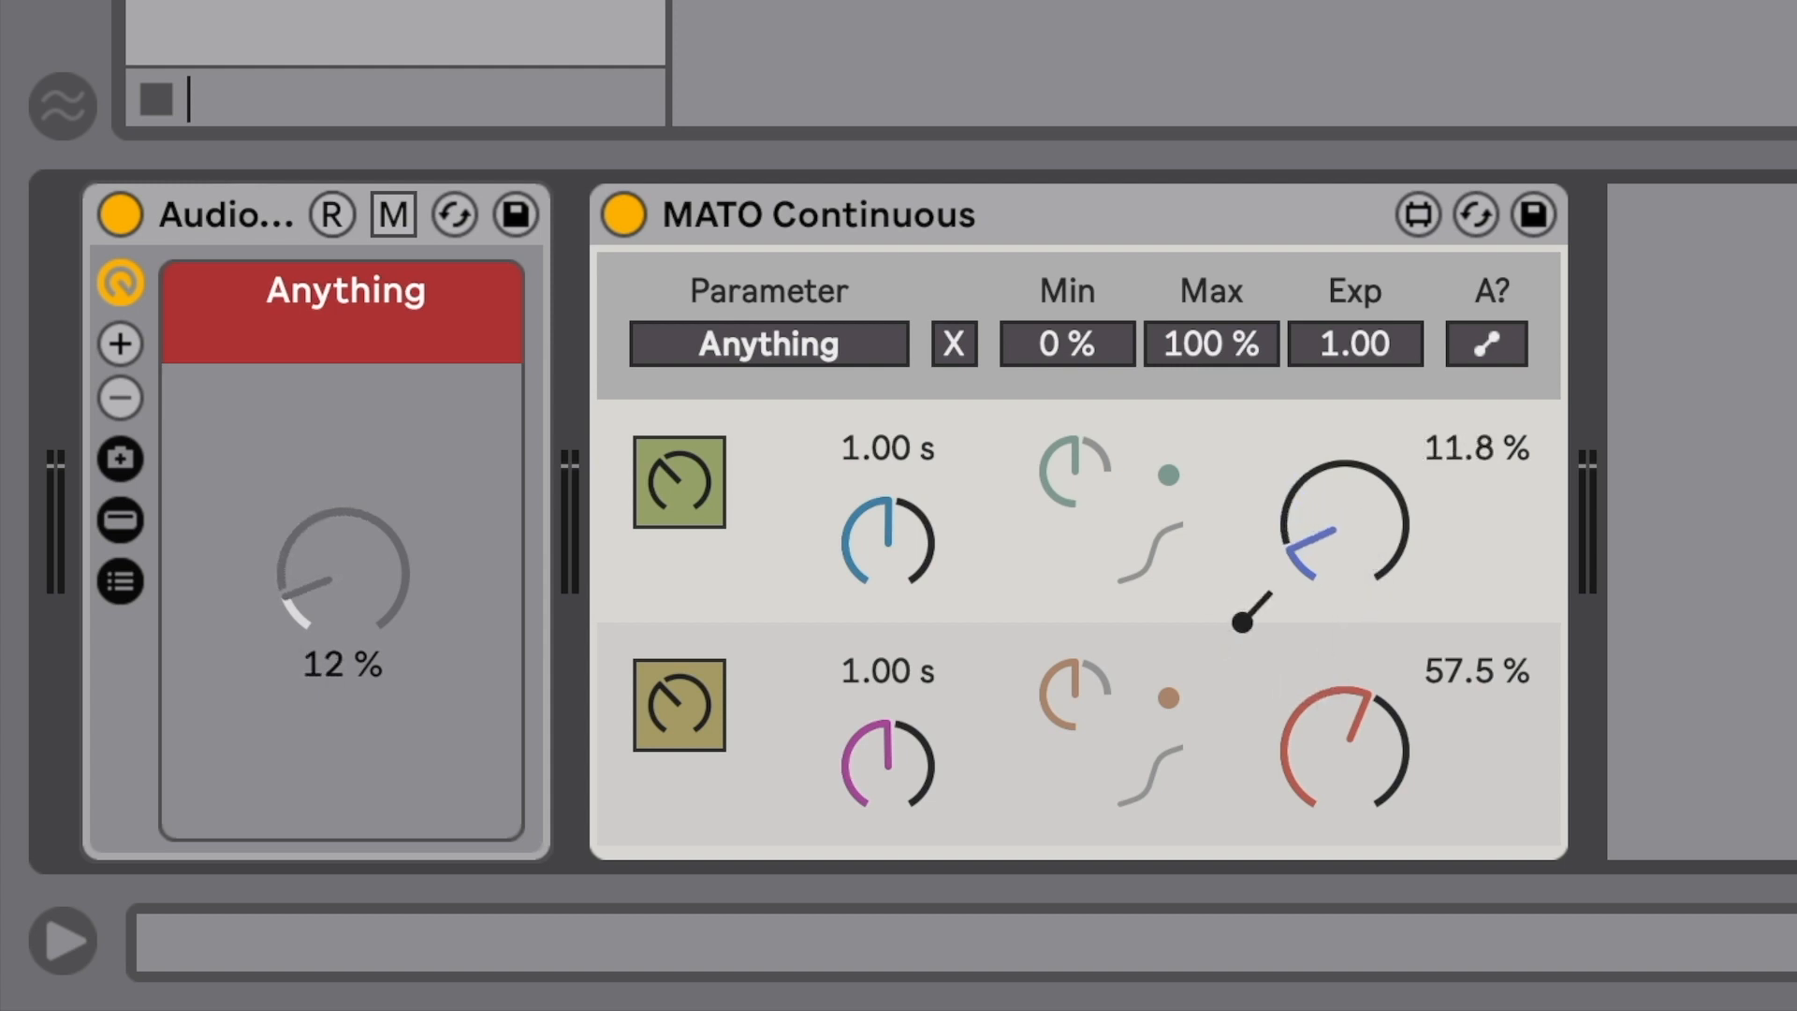
{"action": "left_click_drag", "start_coordinate": [1383, 515], "coordinate": [1383, 416]}
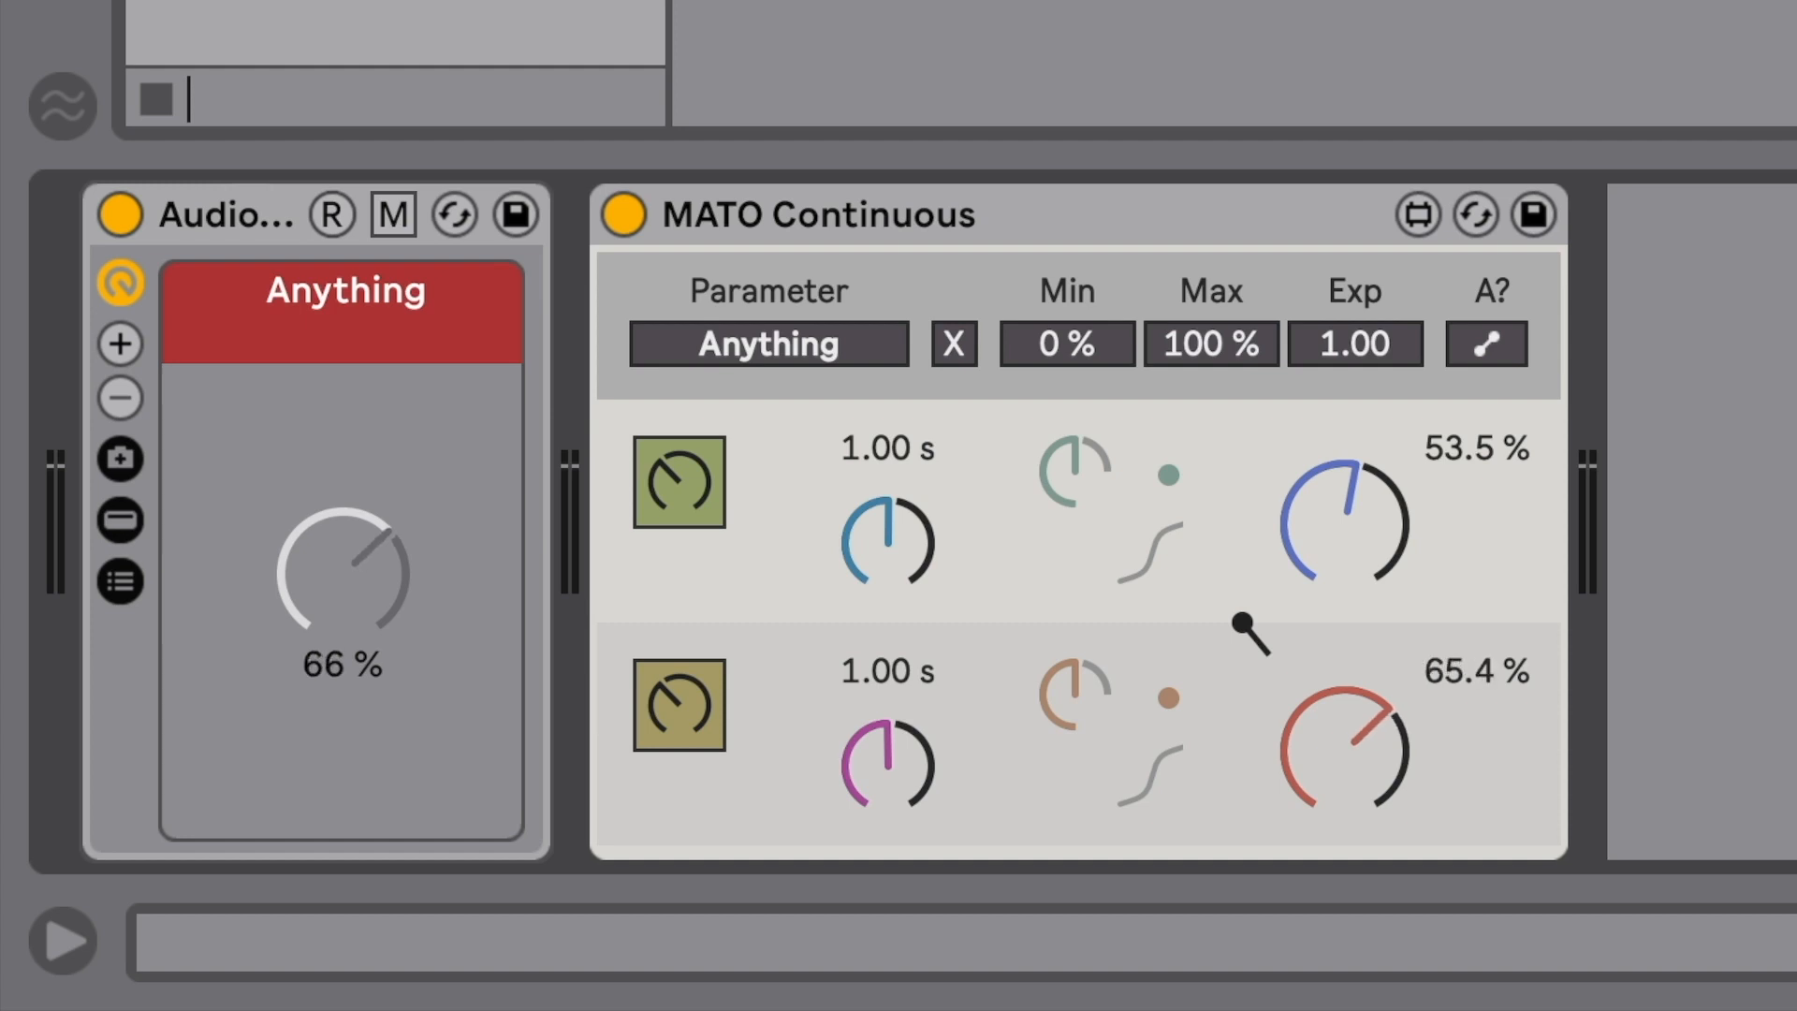
Turn Dial 1 down to about 3.15 % and Dial 2 up to about 96.1 %, alternating between them
{"action": "left_click_drag", "start_coordinate": [1342, 522], "coordinate": [1359, 661]}
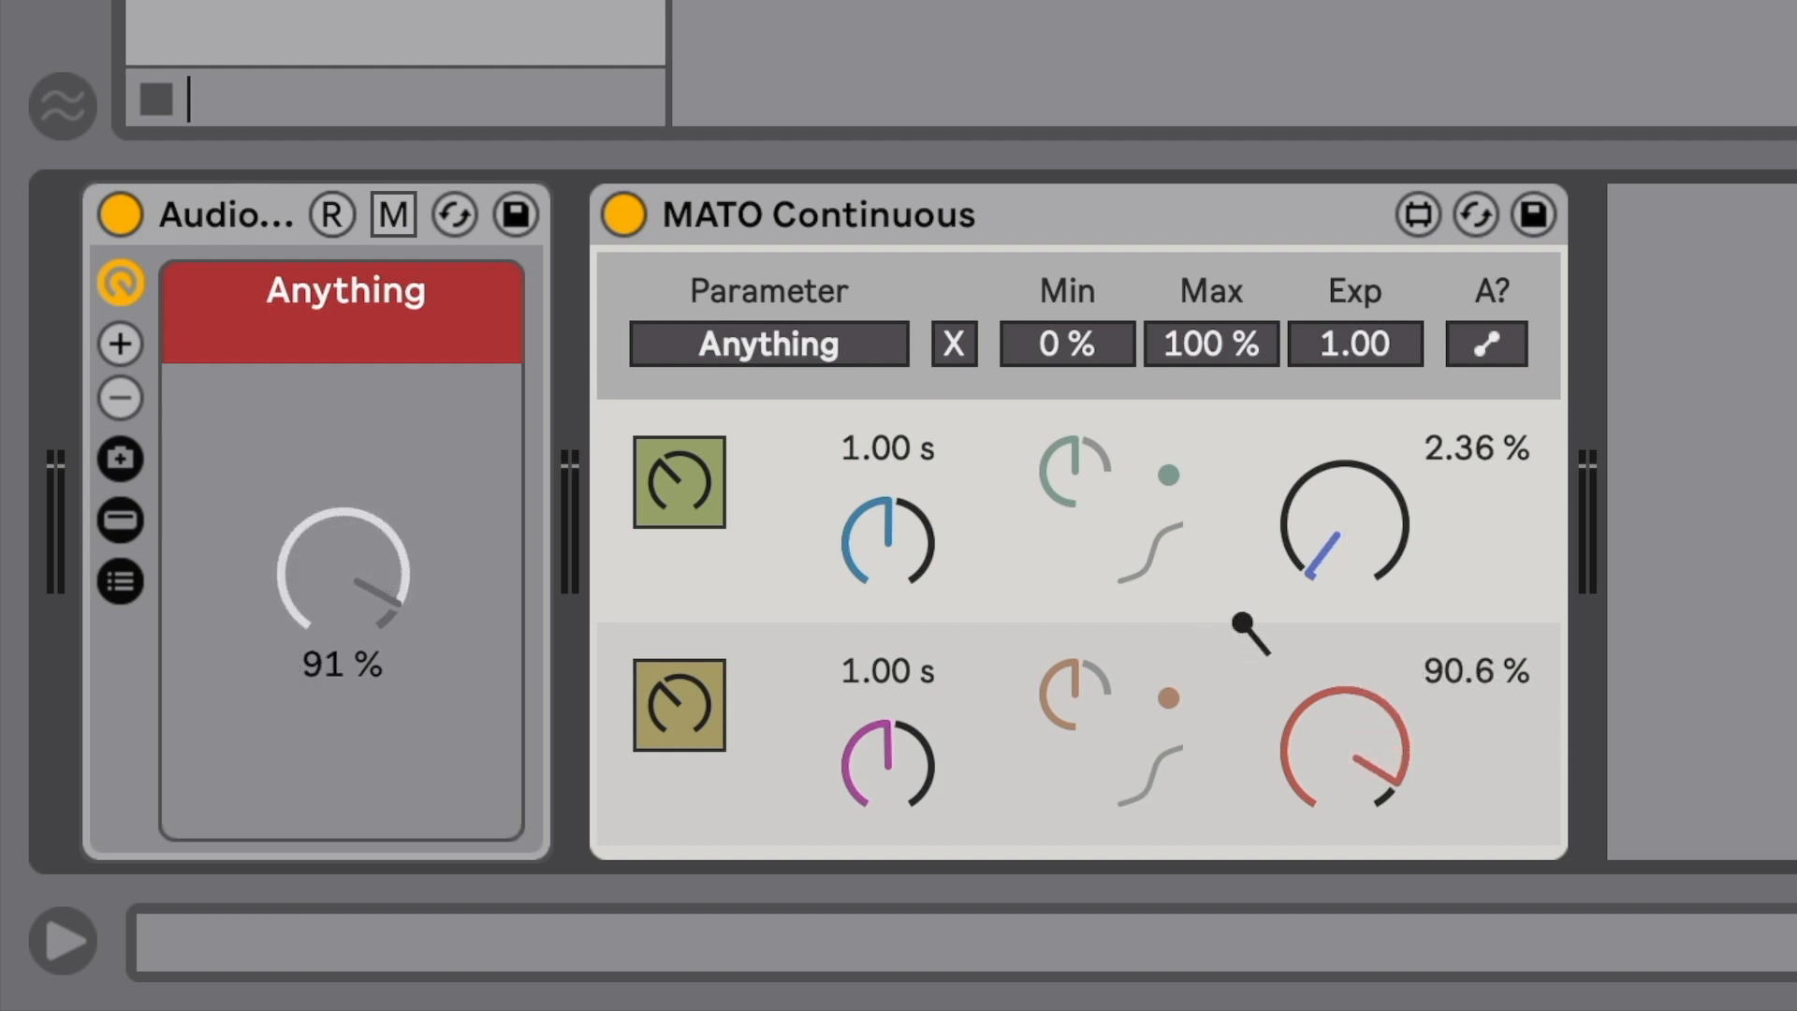
{"action": "left_click_drag", "start_coordinate": [1320, 562], "coordinate": [1320, 546]}
{"action": "left_click_drag", "start_coordinate": [1339, 747], "coordinate": [1340, 721]}
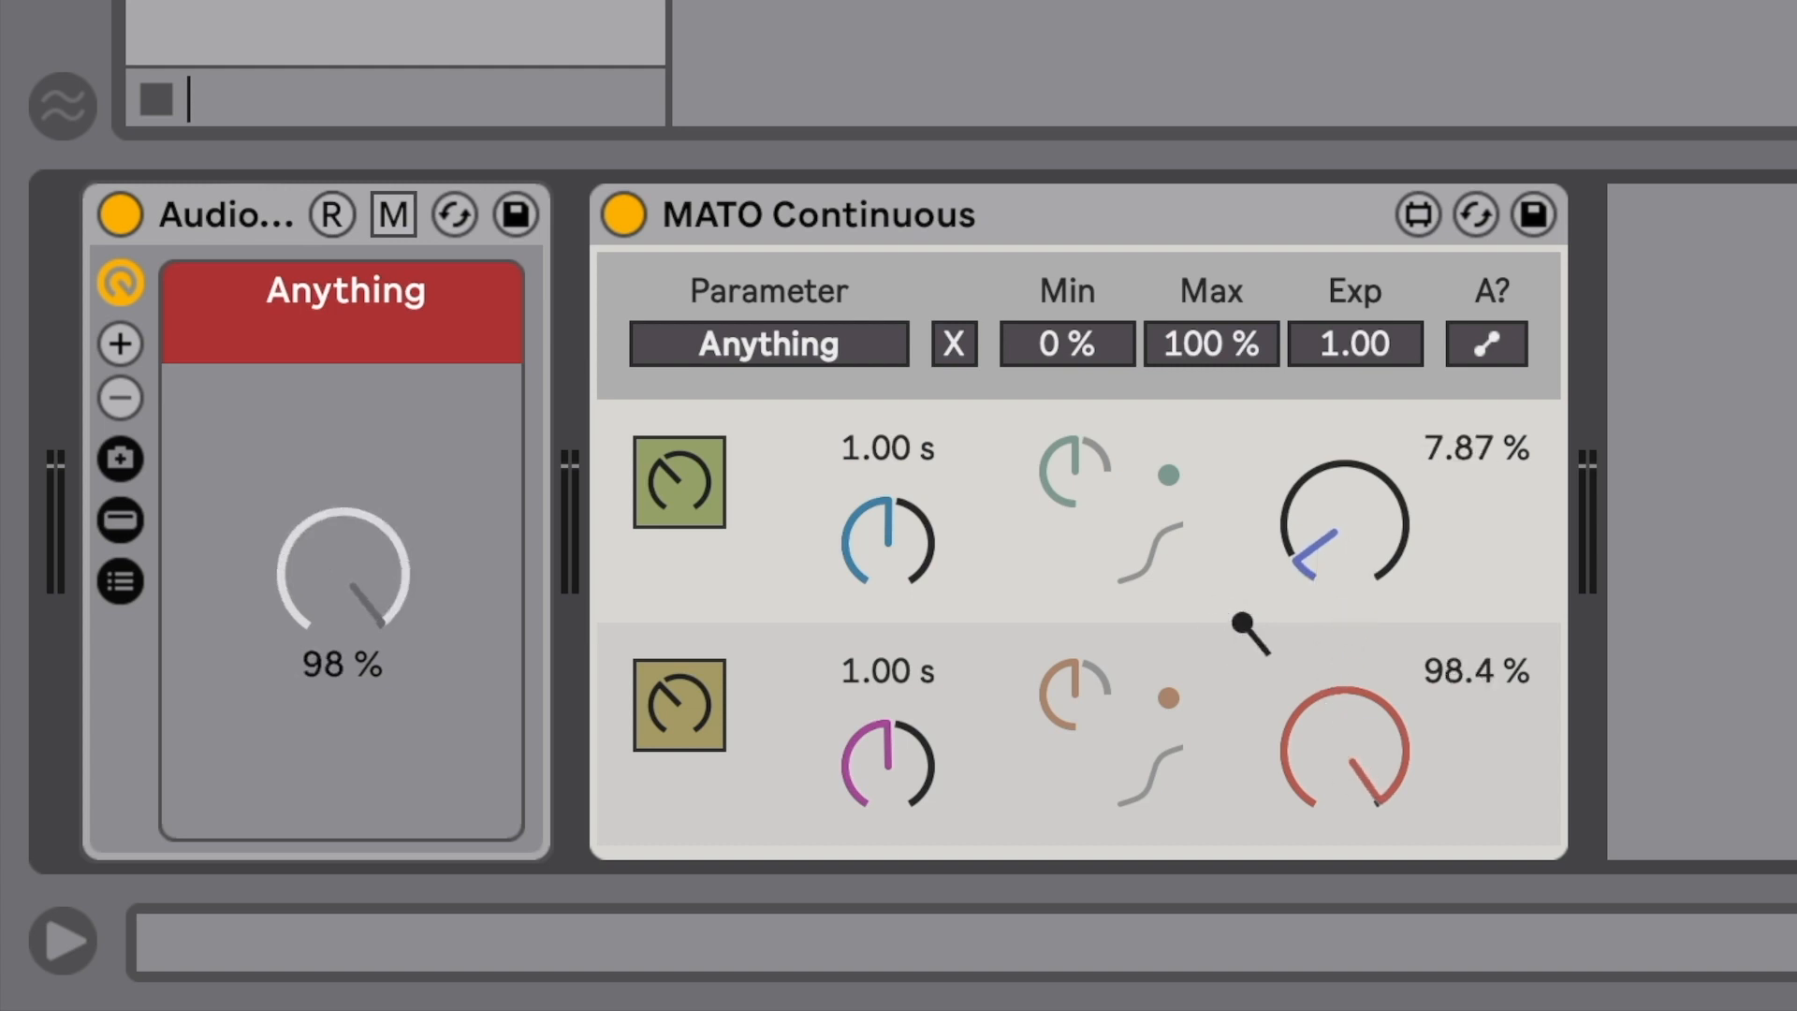
{"action": "left_click_drag", "start_coordinate": [1344, 525], "coordinate": [1344, 538]}
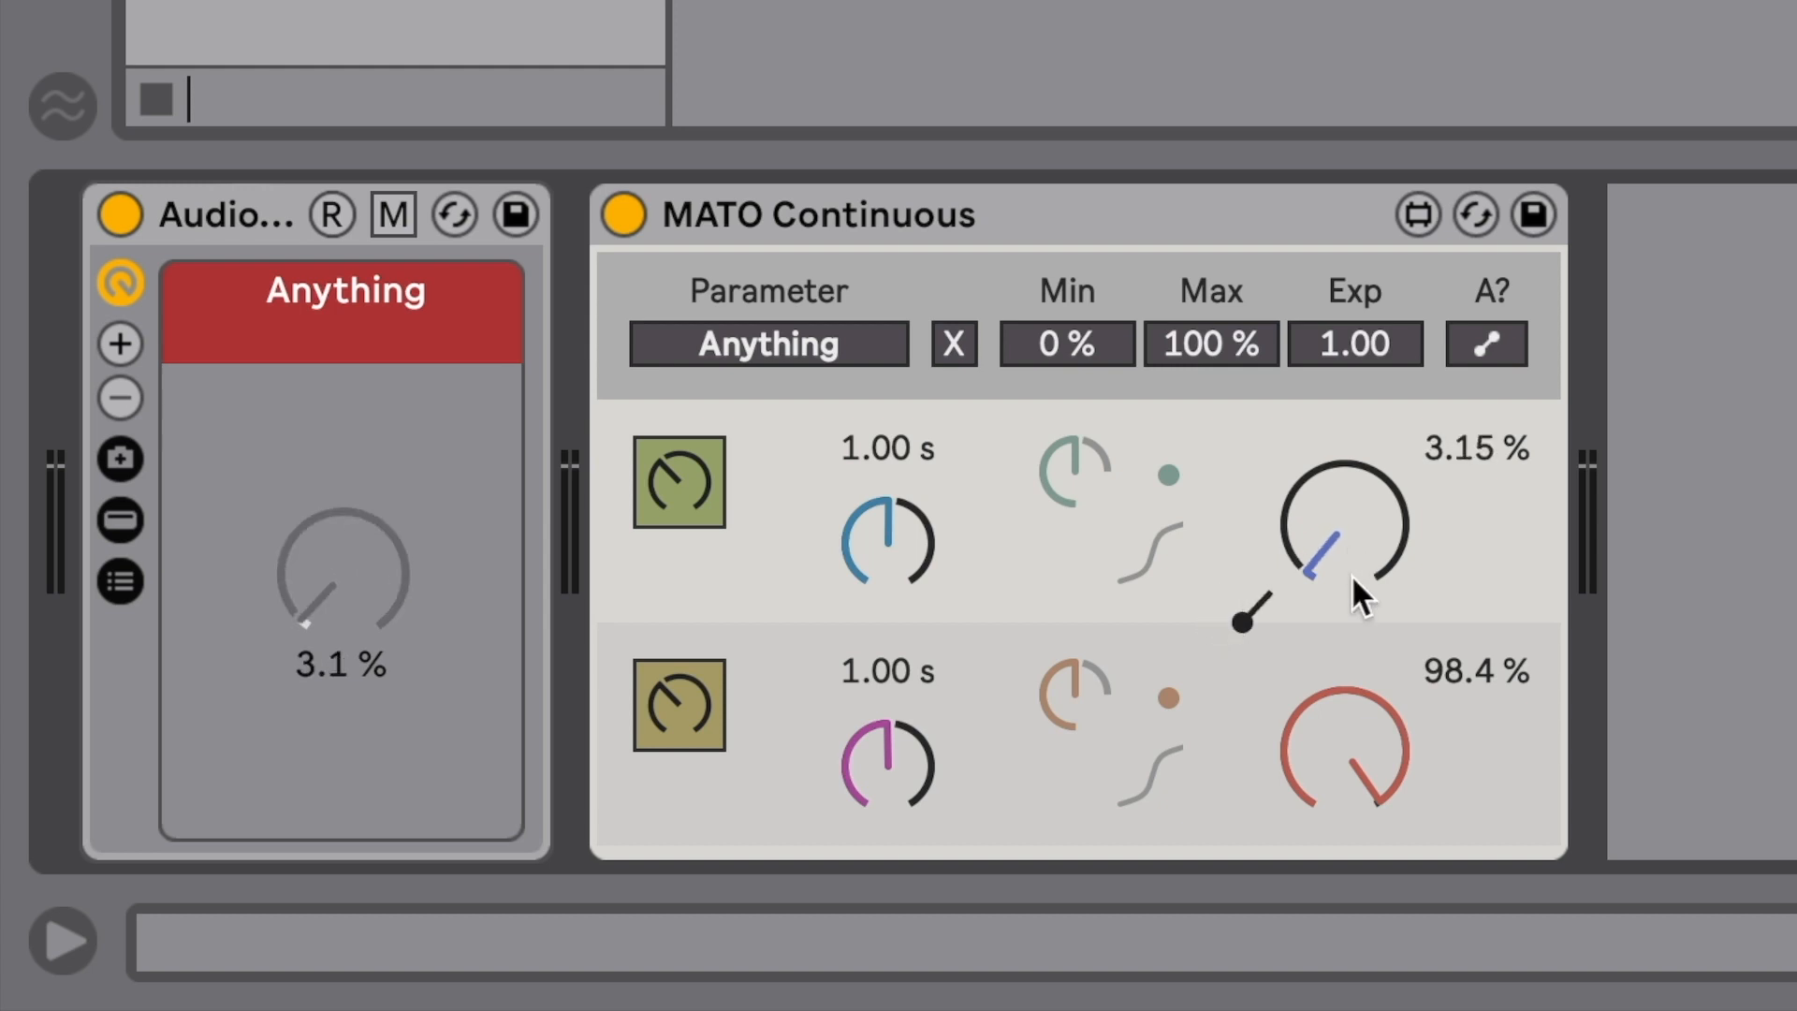
{"action": "left_click_drag", "start_coordinate": [1350, 733], "coordinate": [1350, 738]}
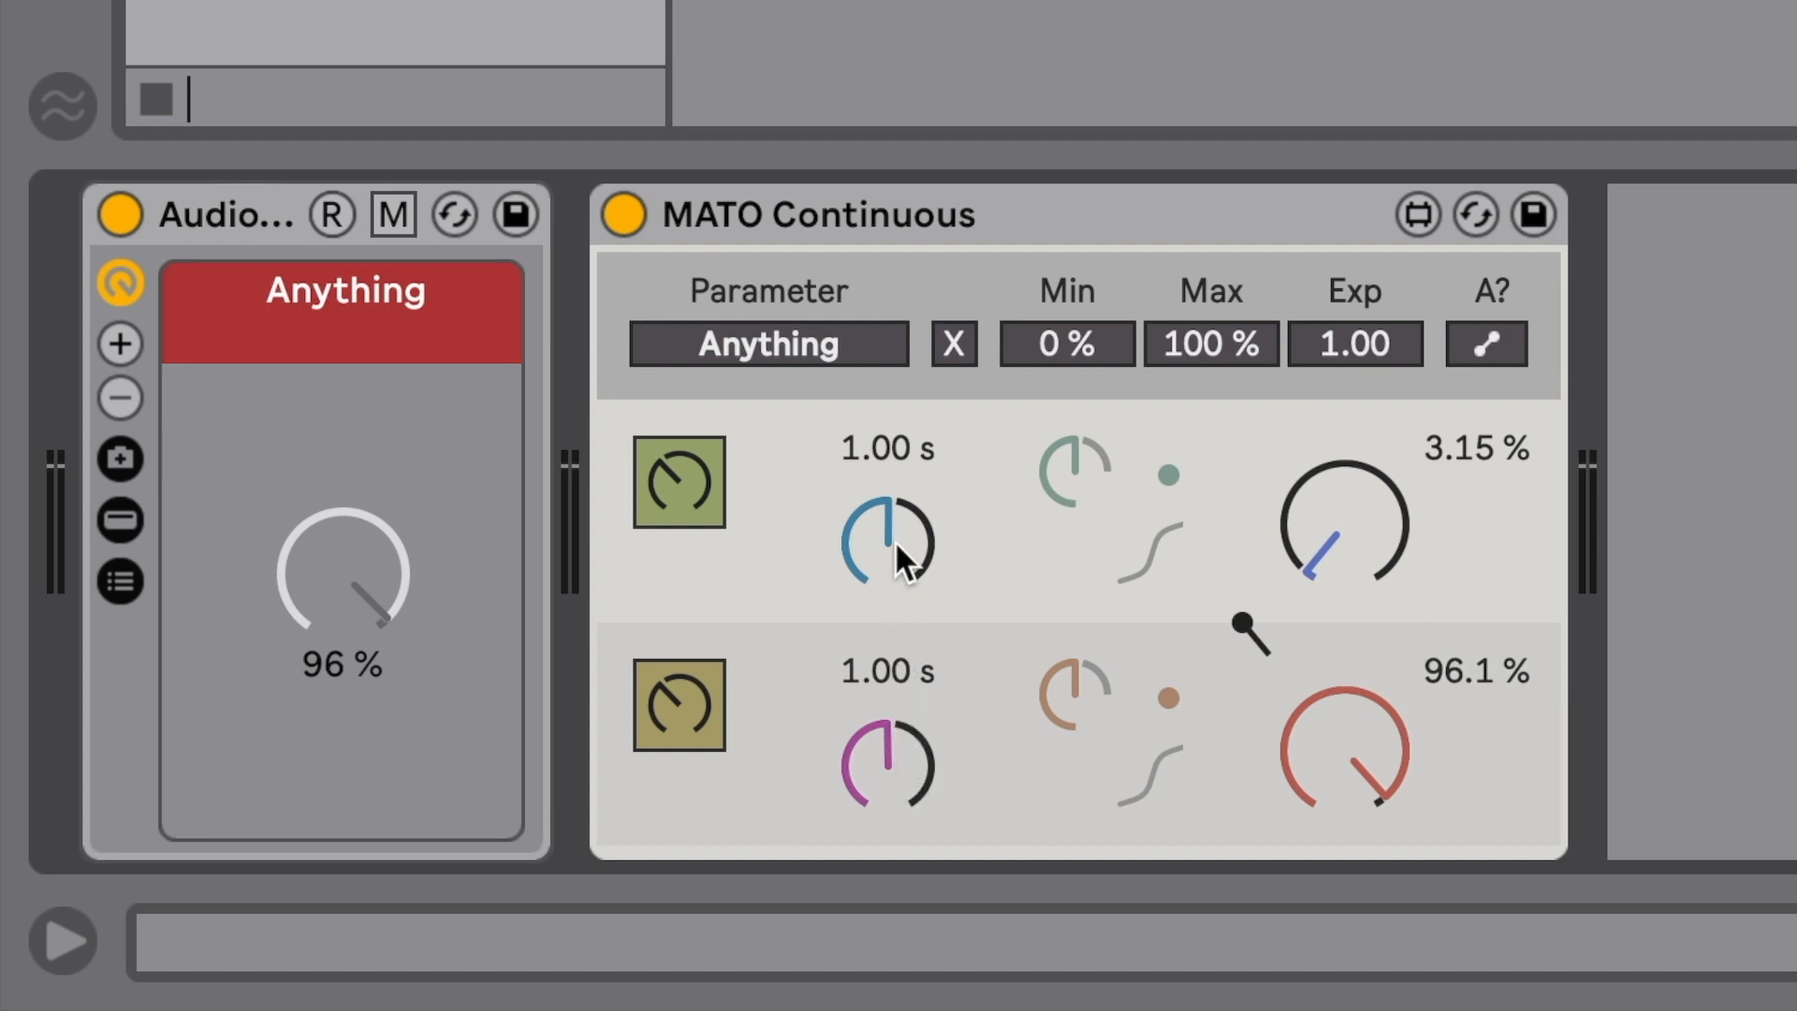
Try times of about 899 ms for Dial 1 and 1.41 s for Dial 2, and reset both to 1.00 s
{"action": "mouse_move", "coordinate": [895, 541]}
{"action": "left_mouse_down"}
{"action": "mouse_move", "coordinate": [895, 505]}
{"action": "mouse_move", "coordinate": [899, 552]}
{"action": "left_mouse_up"}
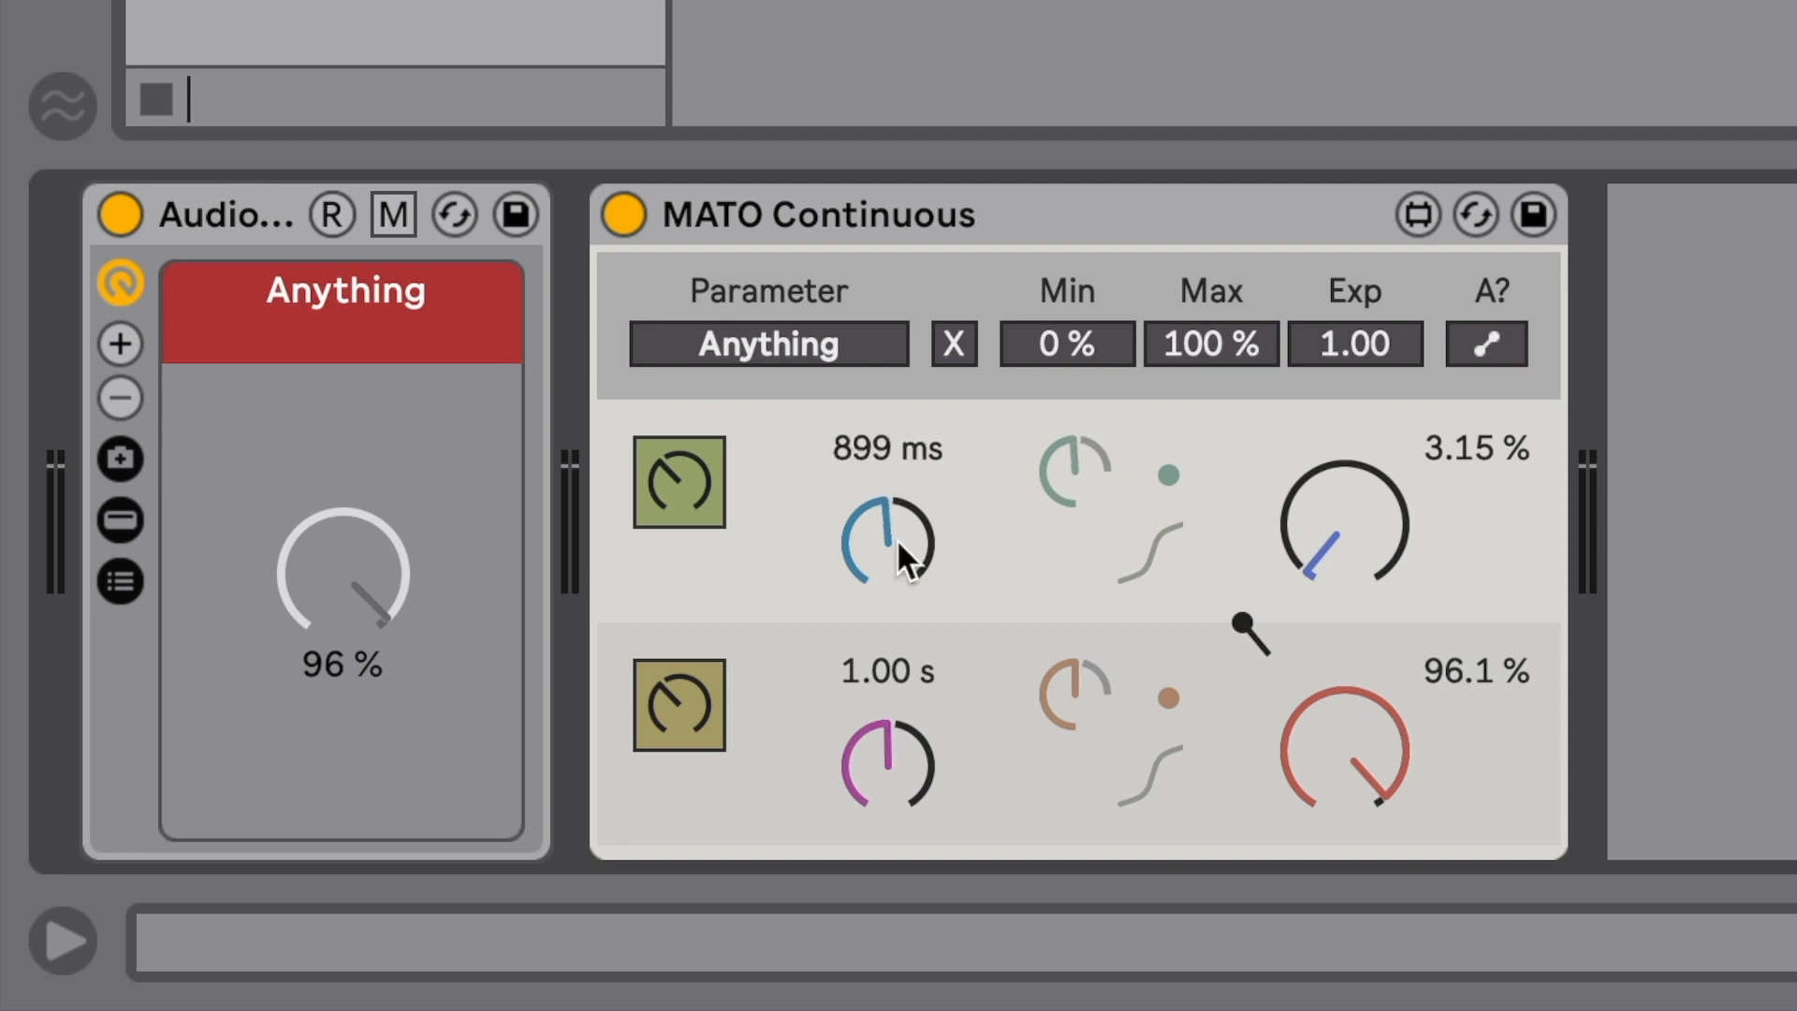
{"action": "double_click", "coordinate": [896, 542]}
{"action": "mouse_move", "coordinate": [886, 745]}
{"action": "left_mouse_down"}
{"action": "mouse_move", "coordinate": [886, 776]}
{"action": "mouse_move", "coordinate": [886, 721]}
{"action": "left_mouse_up"}
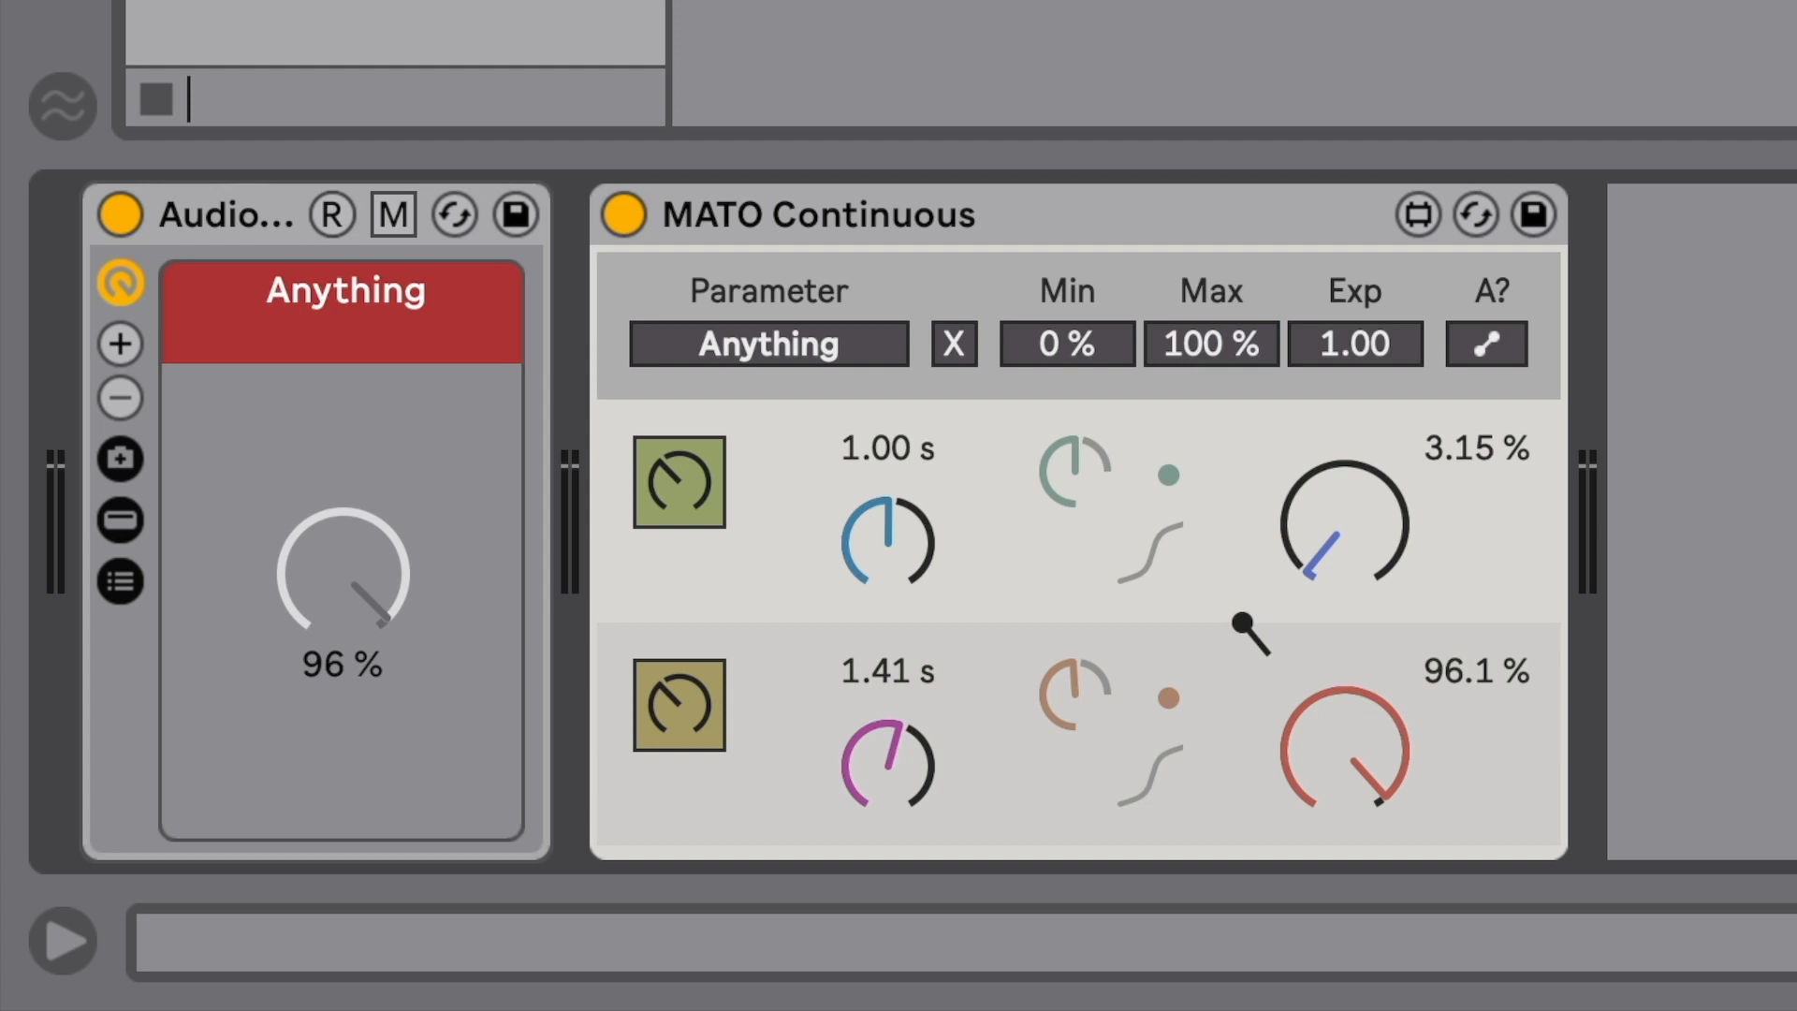
{"action": "double_click", "coordinate": [888, 745]}
Turn Dial 2's automation mode on and off again
{"action": "left_click", "coordinate": [1476, 333]}
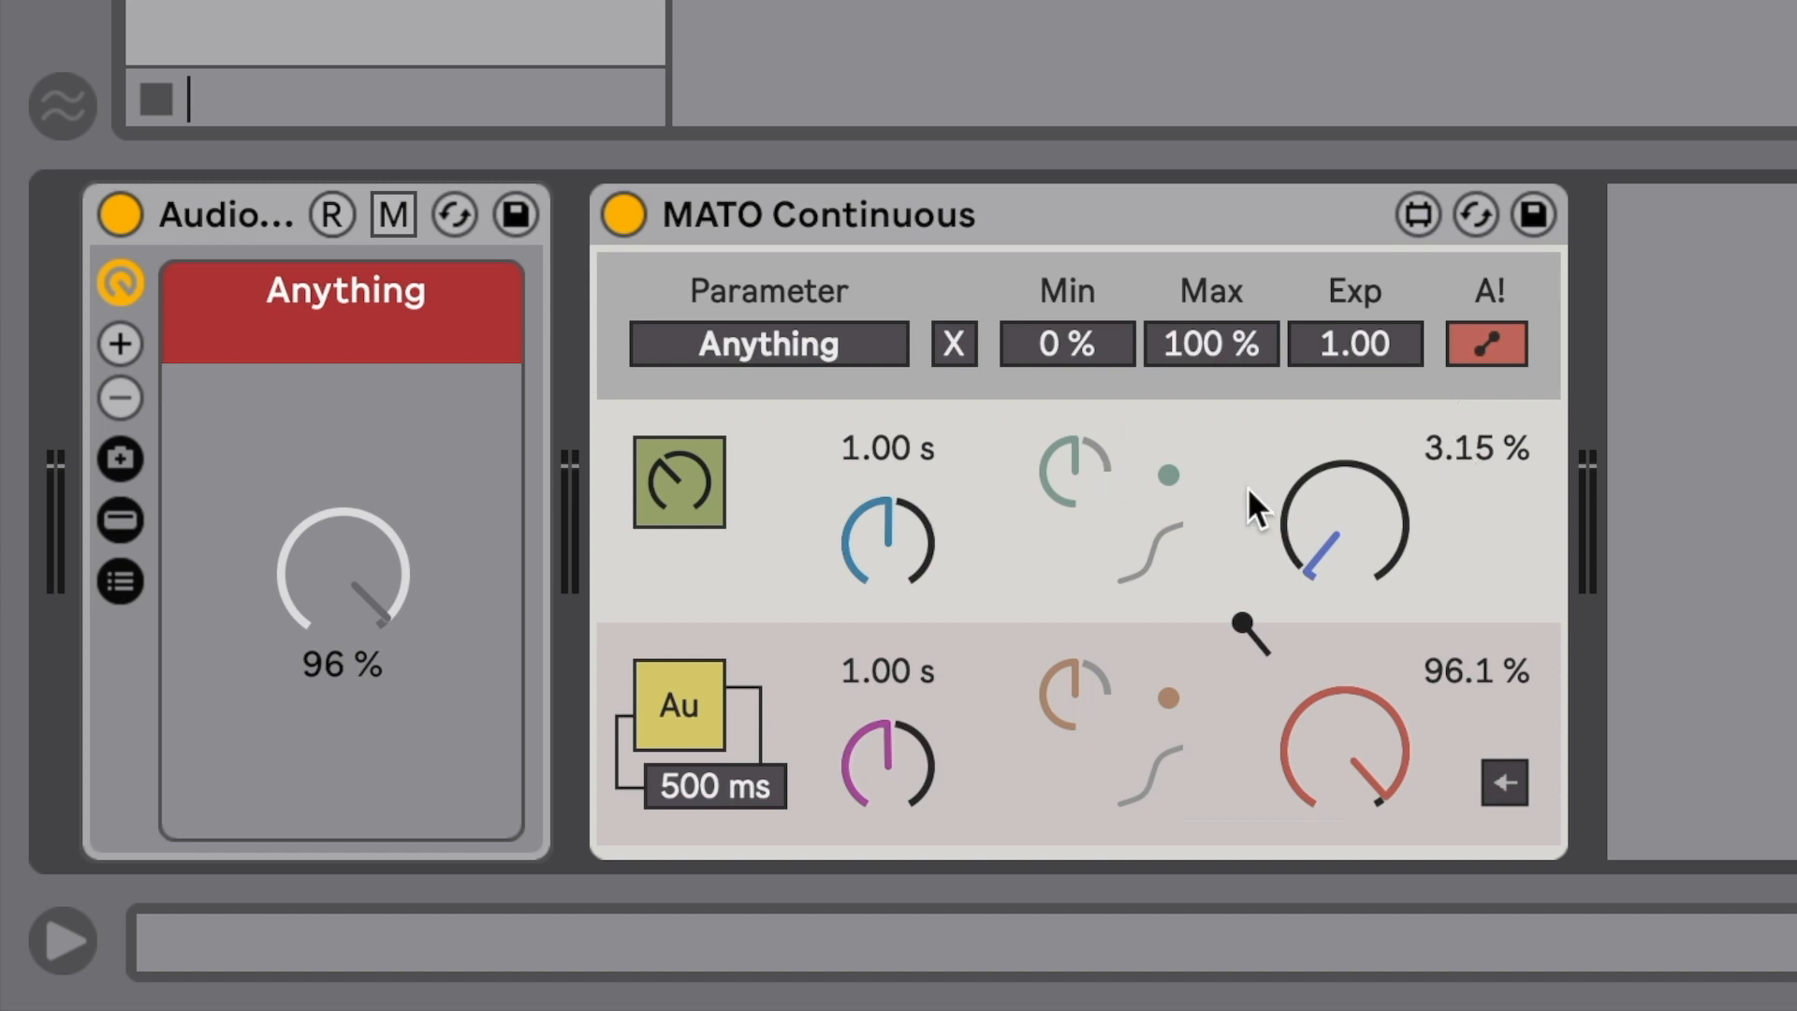
{"action": "left_click", "coordinate": [1458, 356]}
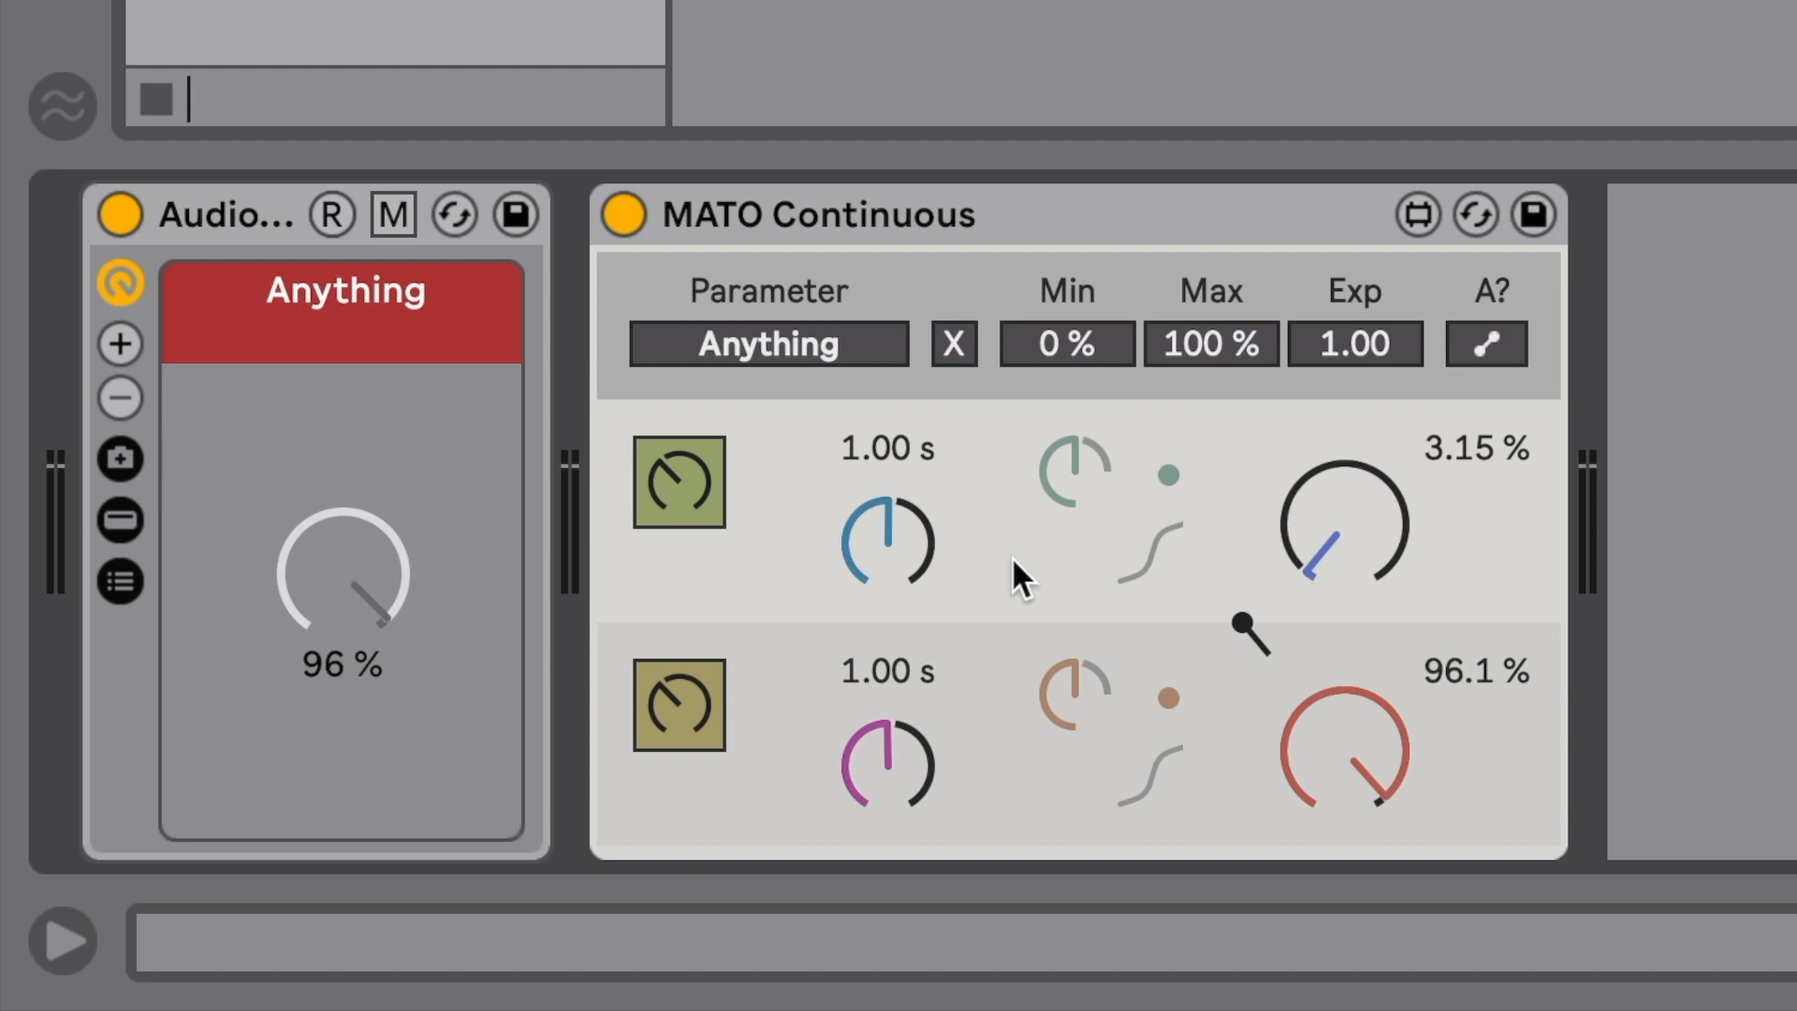
Map Dial 1 to MIDI controller 7/21 and Dial 2 to 7/22
{"action": "key", "text": "ctrl+m"}
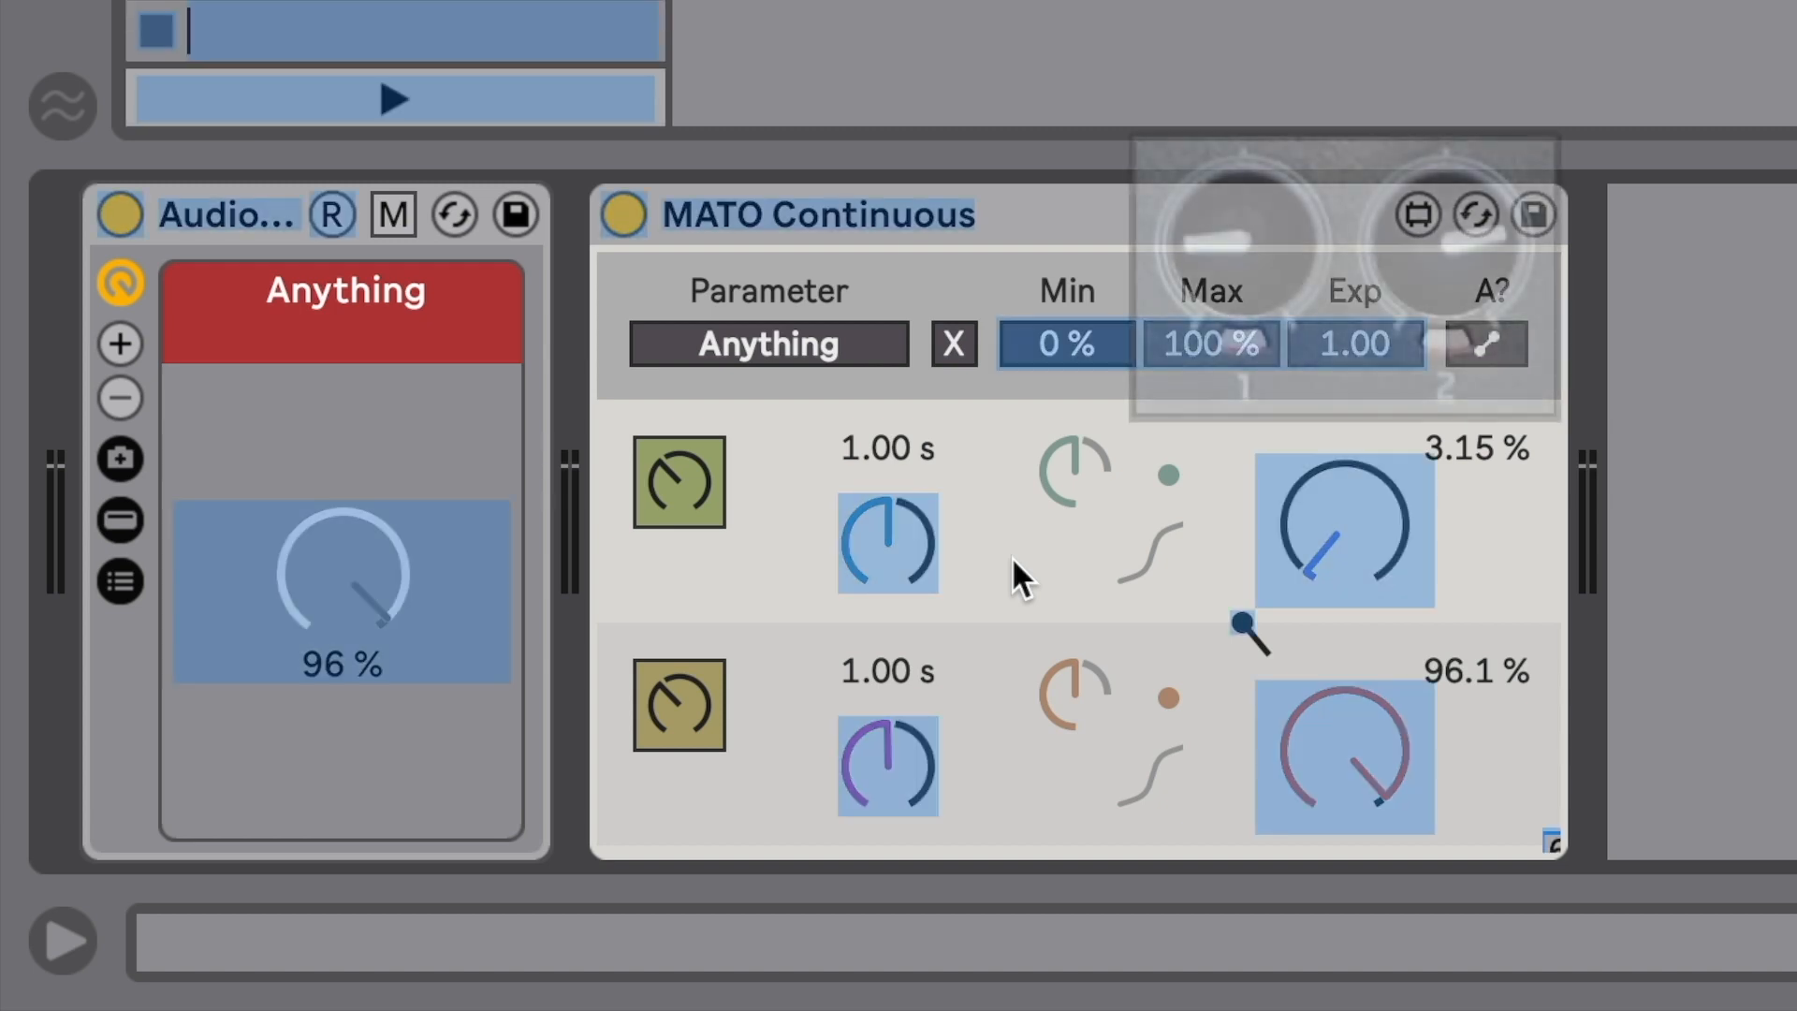
{"action": "left_click", "coordinate": [1330, 716]}
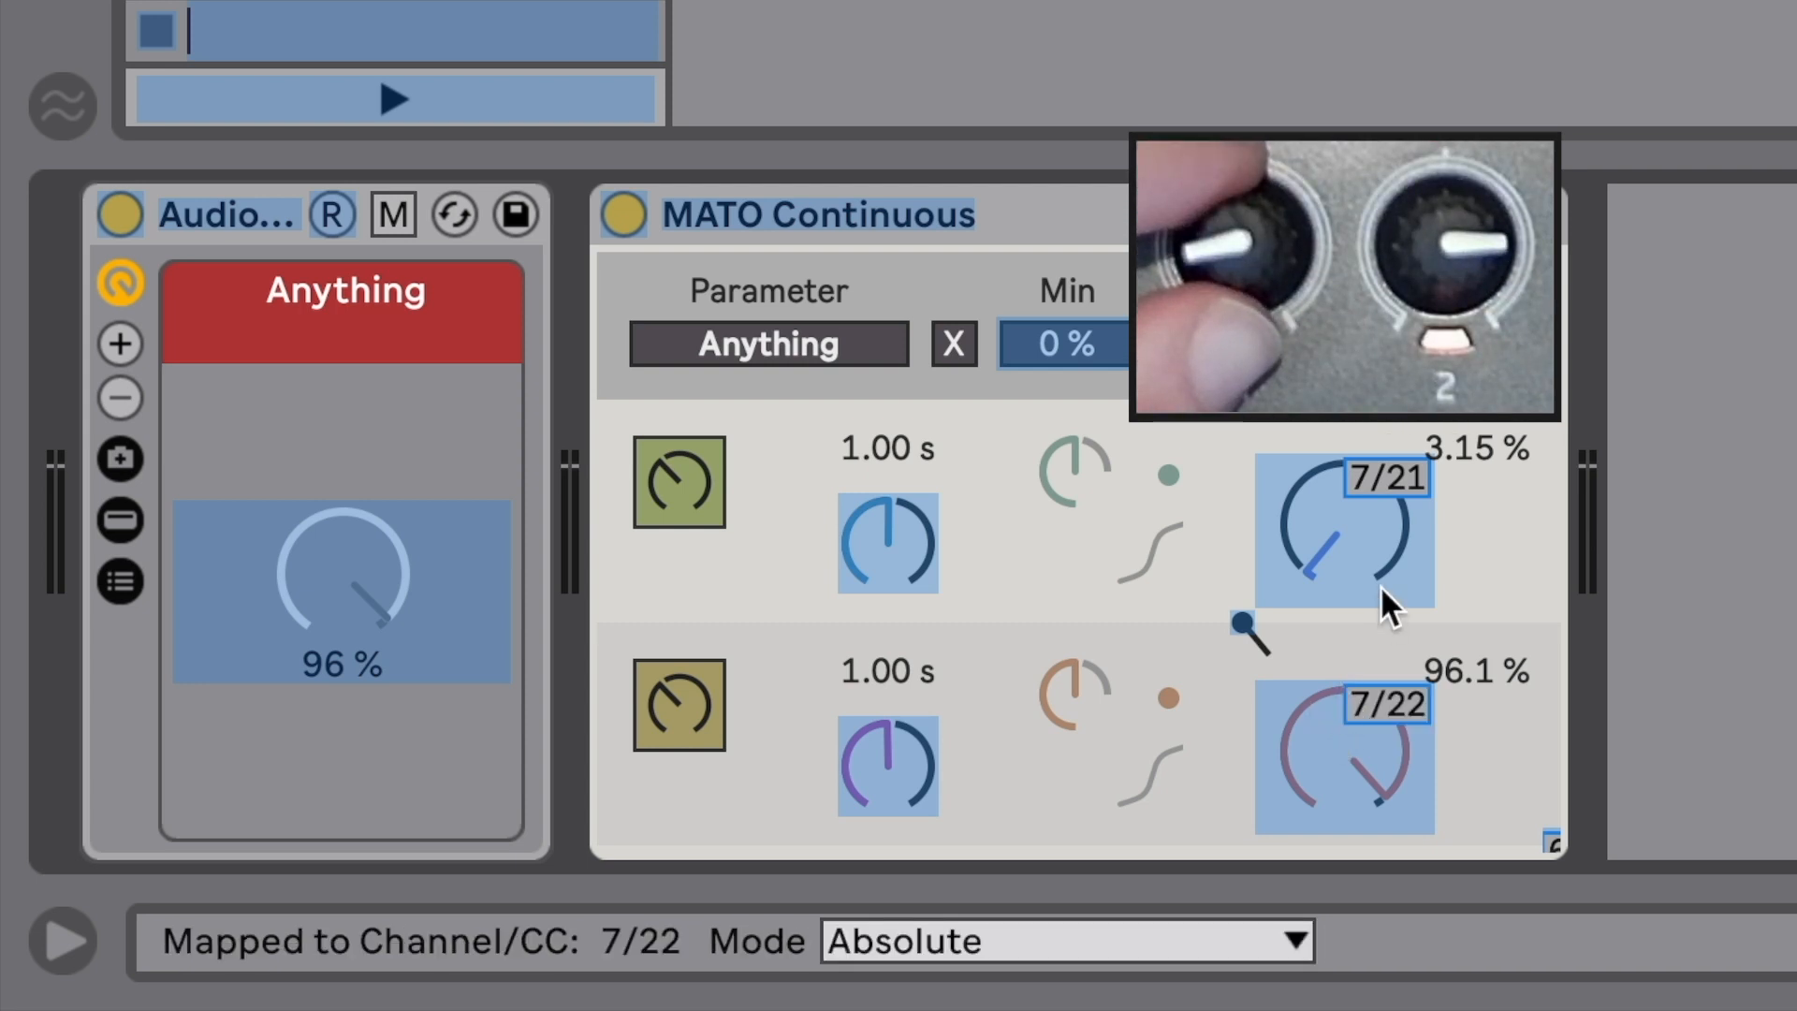
{"action": "key", "text": "ctrl+m"}
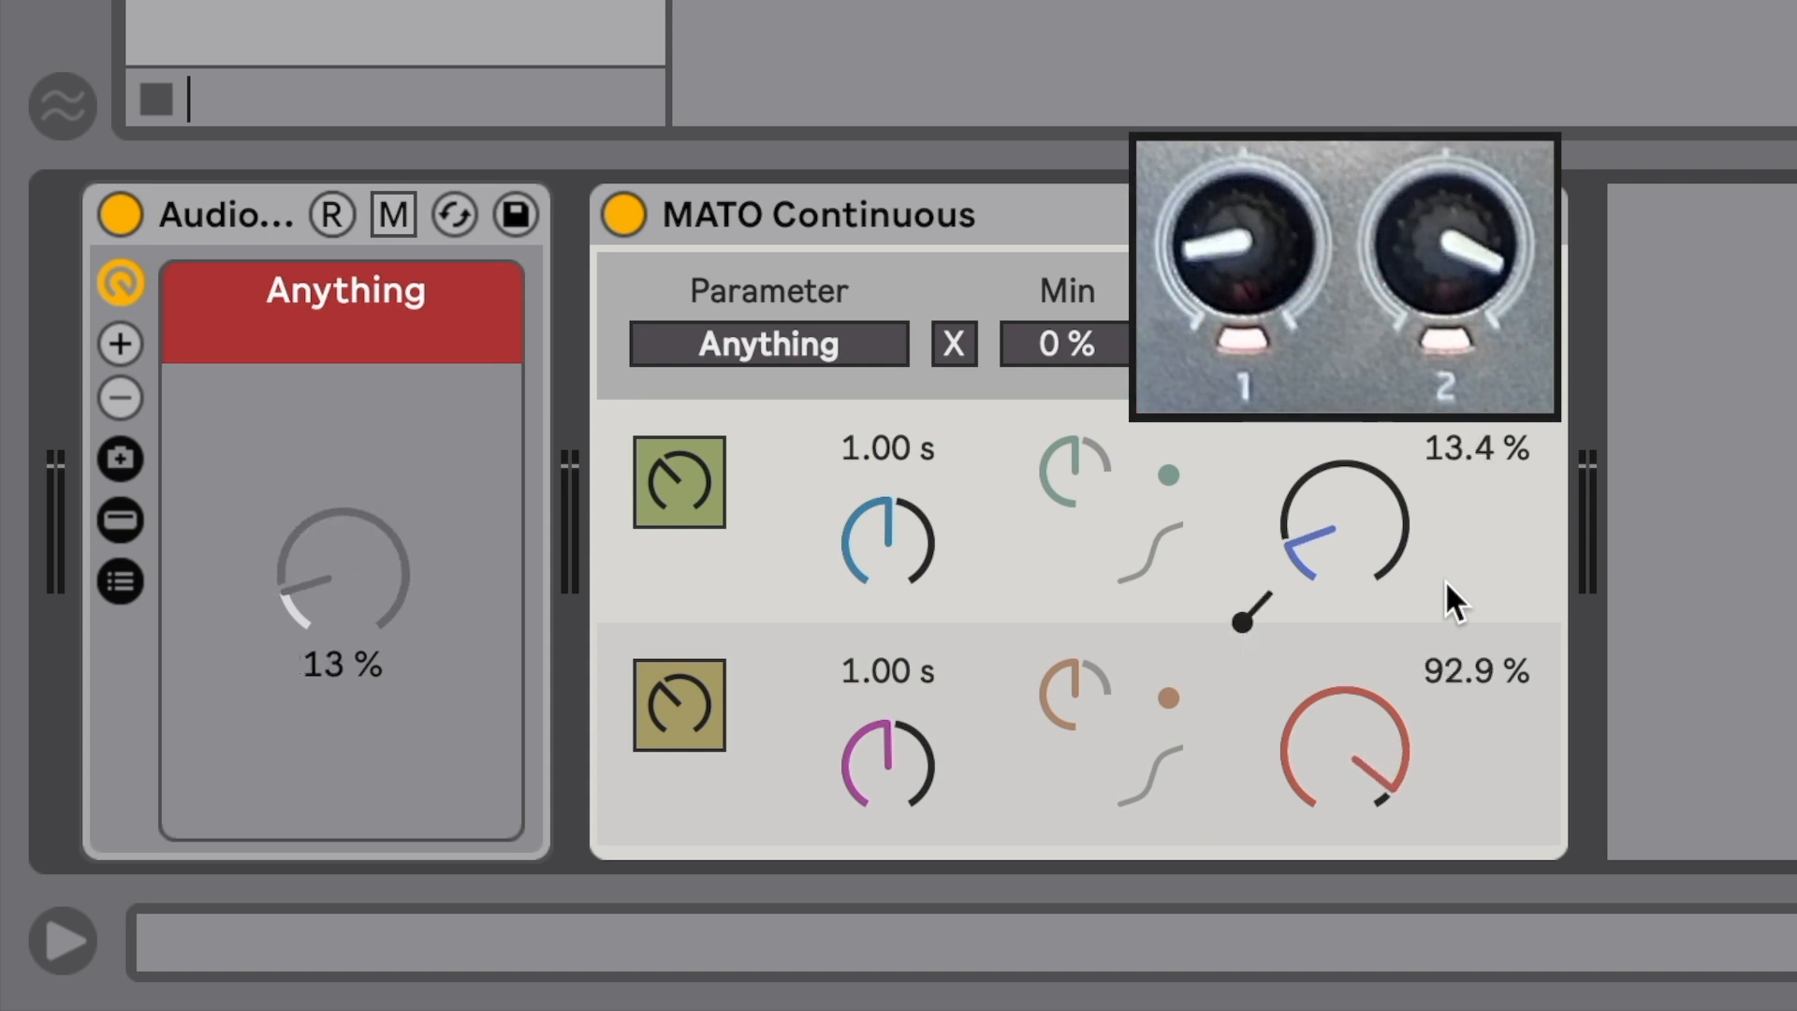
Enable automation mode in MATO Continuous and map Dial 1 of the device controlling Echo's L Time to the hardware knob
{"action": "left_click", "coordinate": [1479, 344]}
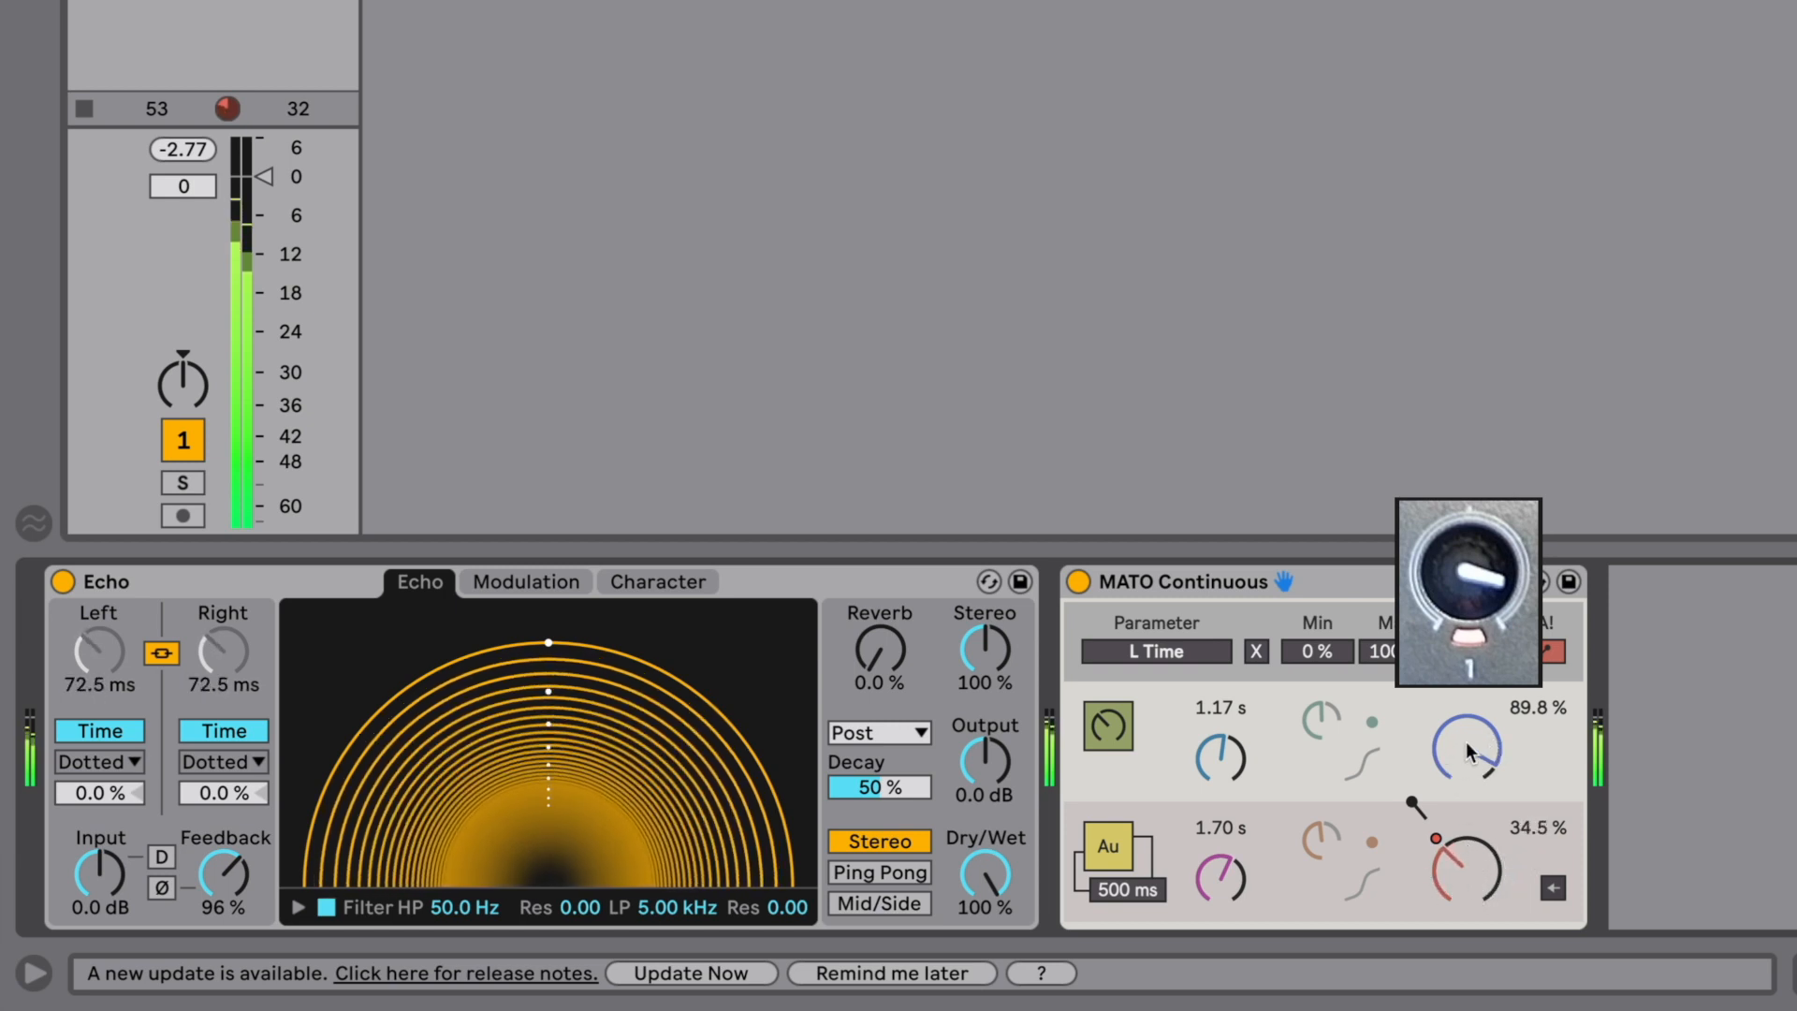
{"action": "key", "text": "ctrl+m"}
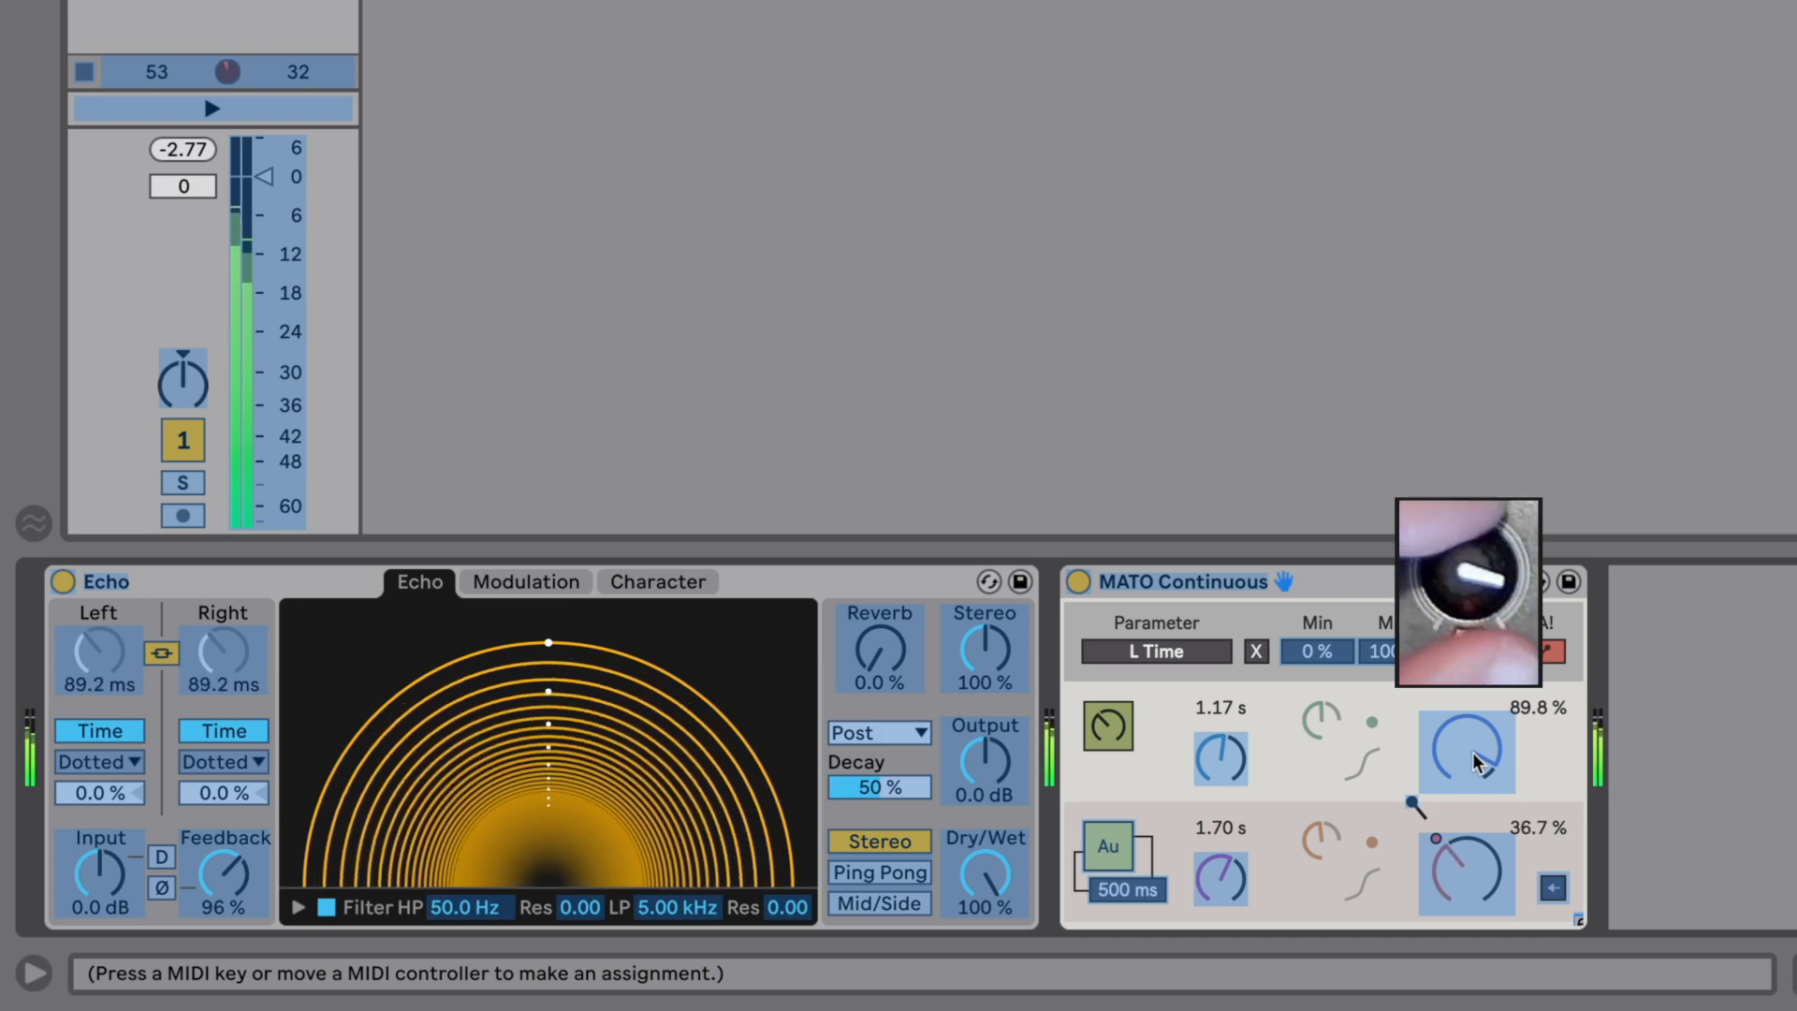
{"action": "key", "text": "ctrl+m"}
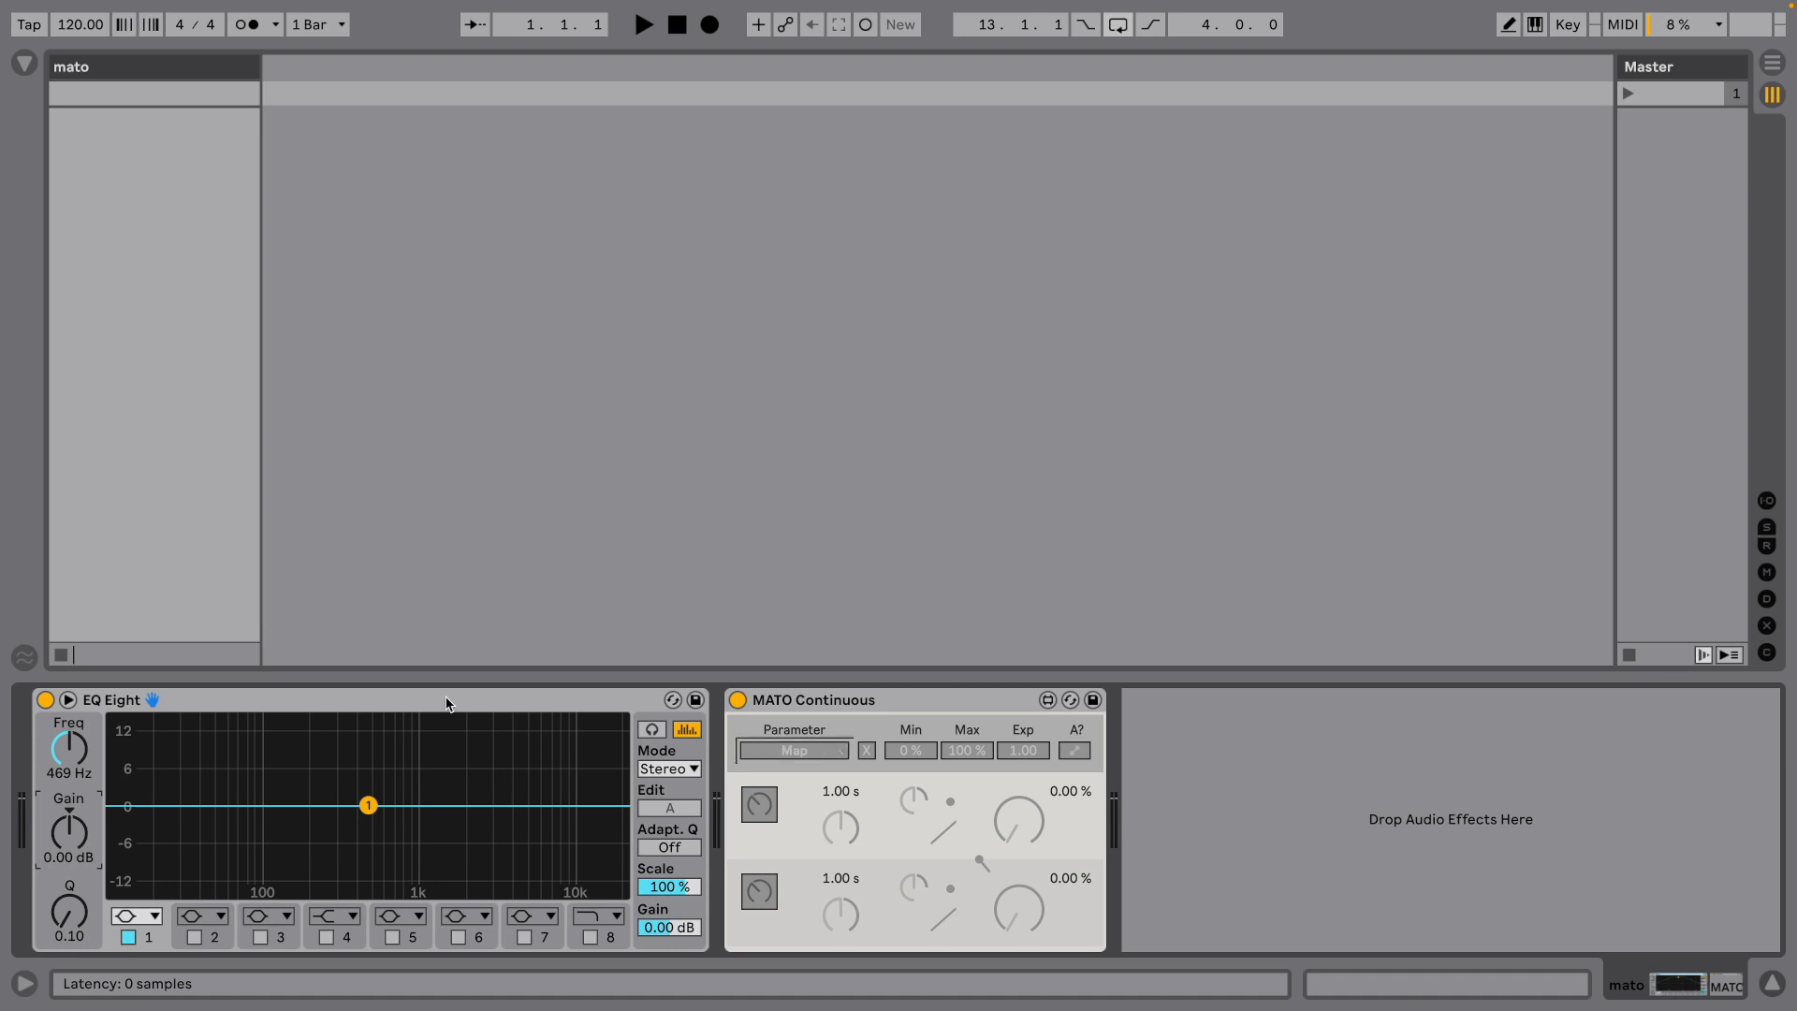
Map MATO Continuous to the band 1 gain of EQ Eight
{"action": "left_click", "coordinate": [447, 704]}
{"action": "left_click", "coordinate": [953, 695]}
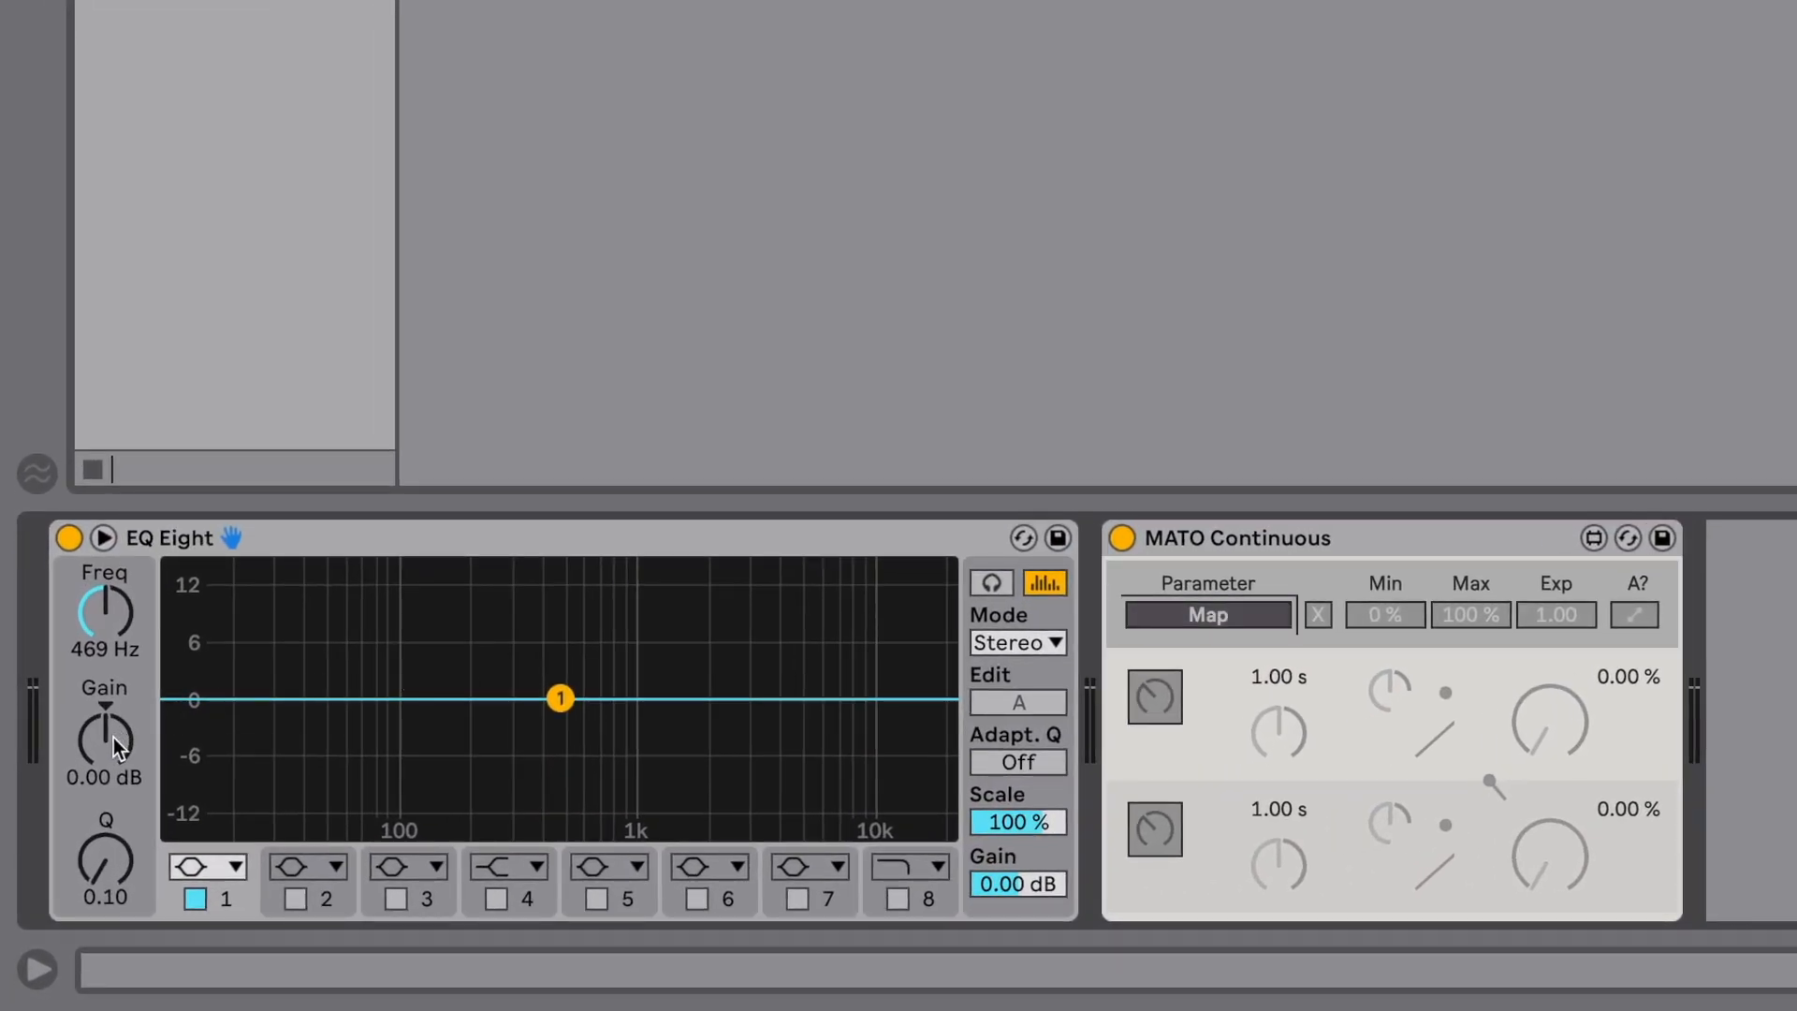
{"action": "left_click", "coordinate": [114, 738]}
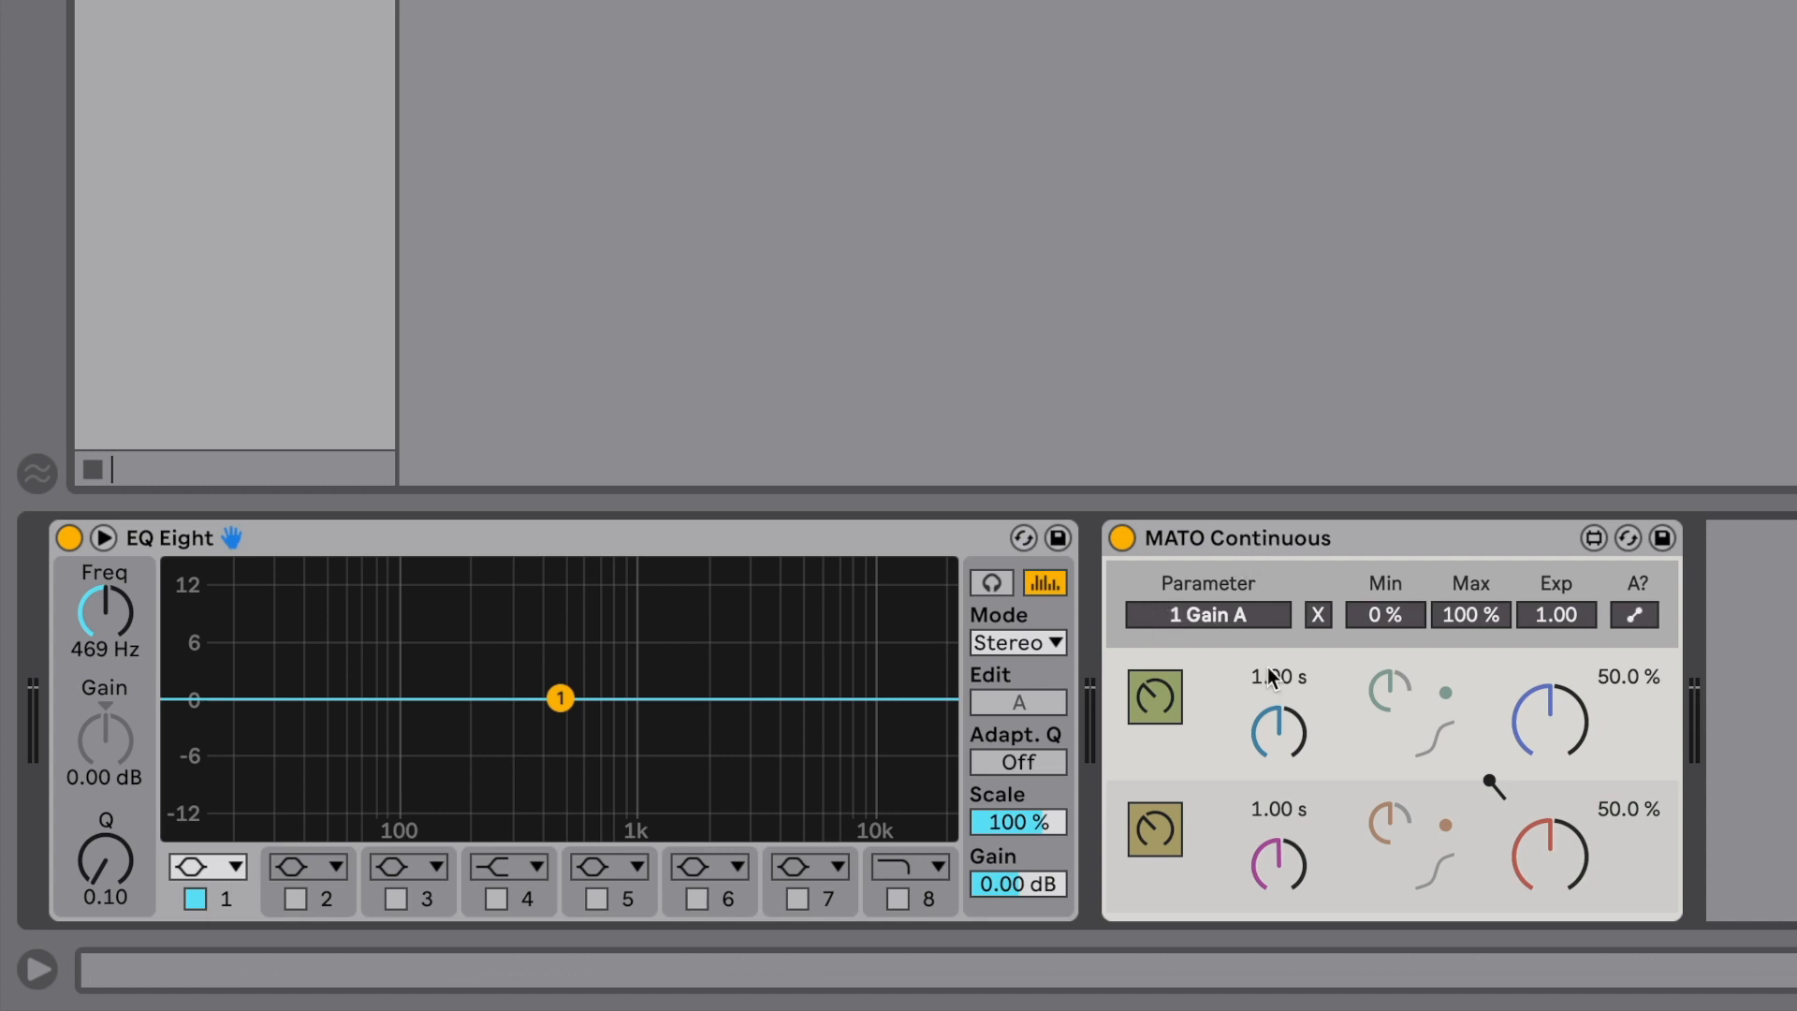
Control the EQ gain from both dials, setting Dial 1 to about 97.6 % and Dial 2 to about 16.5 %
{"action": "left_click_drag", "start_coordinate": [1546, 821], "coordinate": [1546, 909]}
{"action": "left_click_drag", "start_coordinate": [1550, 723], "coordinate": [1550, 627]}
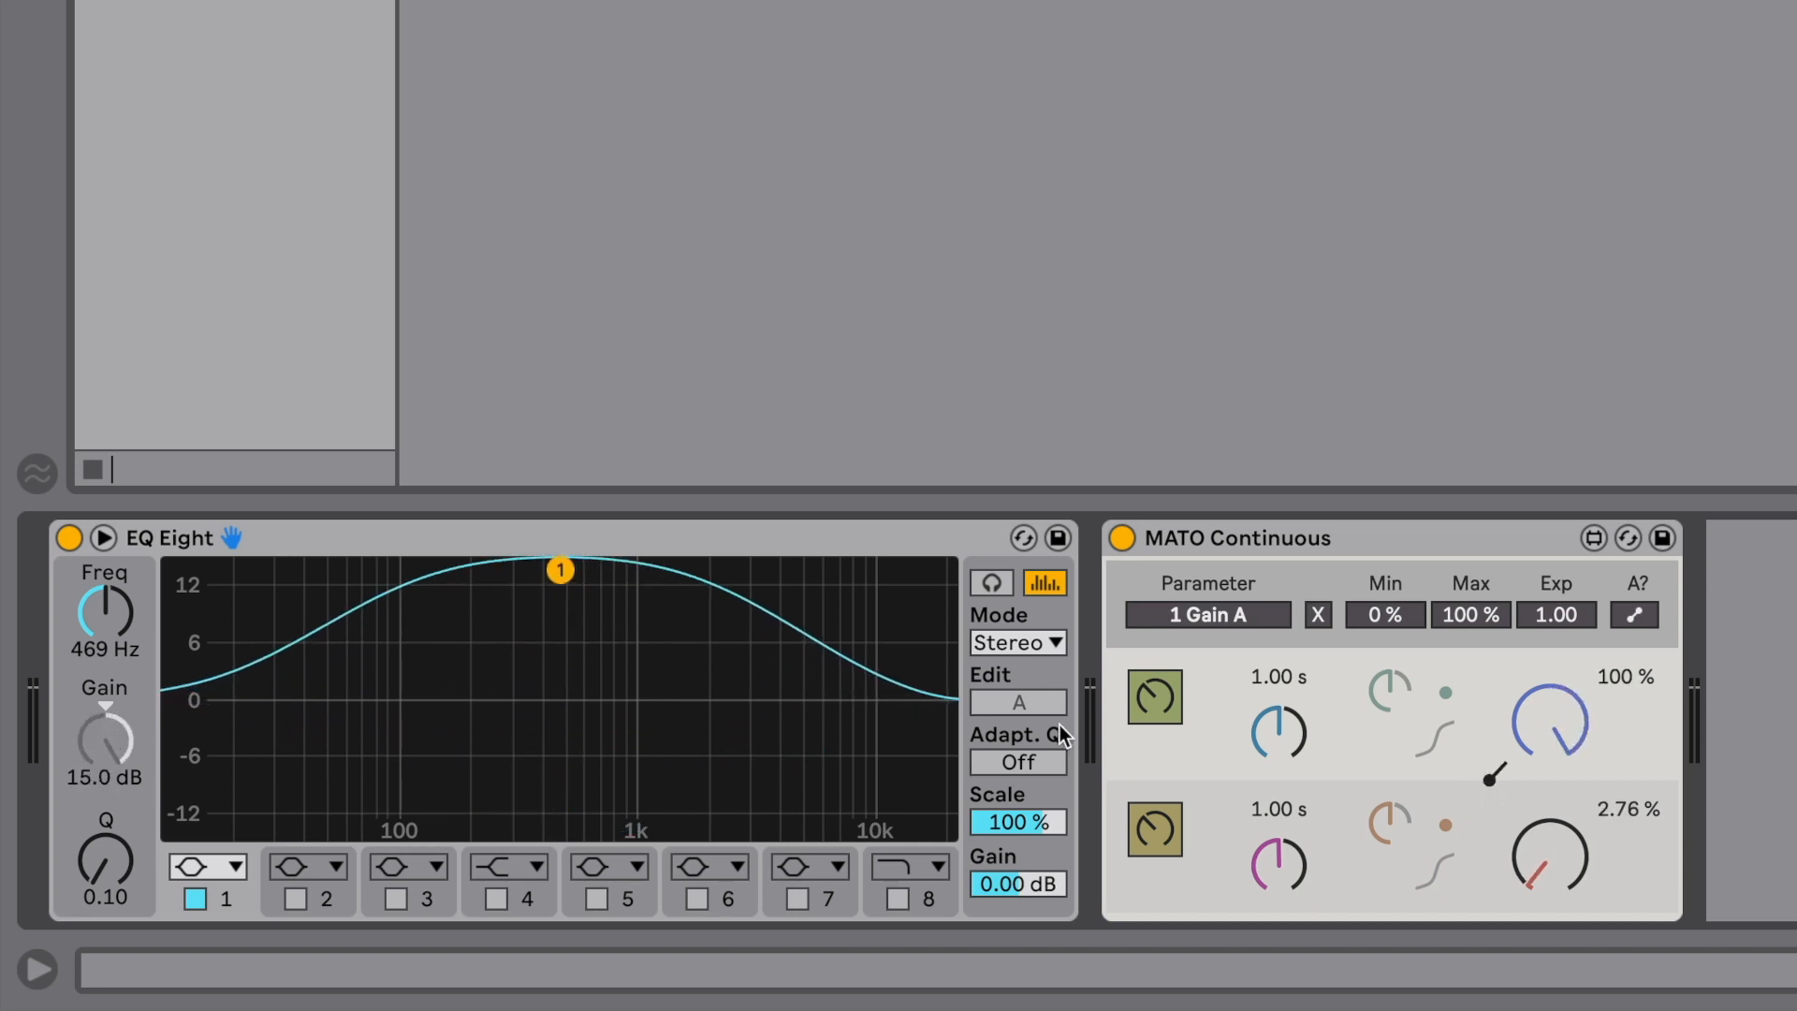
{"action": "left_click_drag", "start_coordinate": [1563, 833], "coordinate": [1562, 847]}
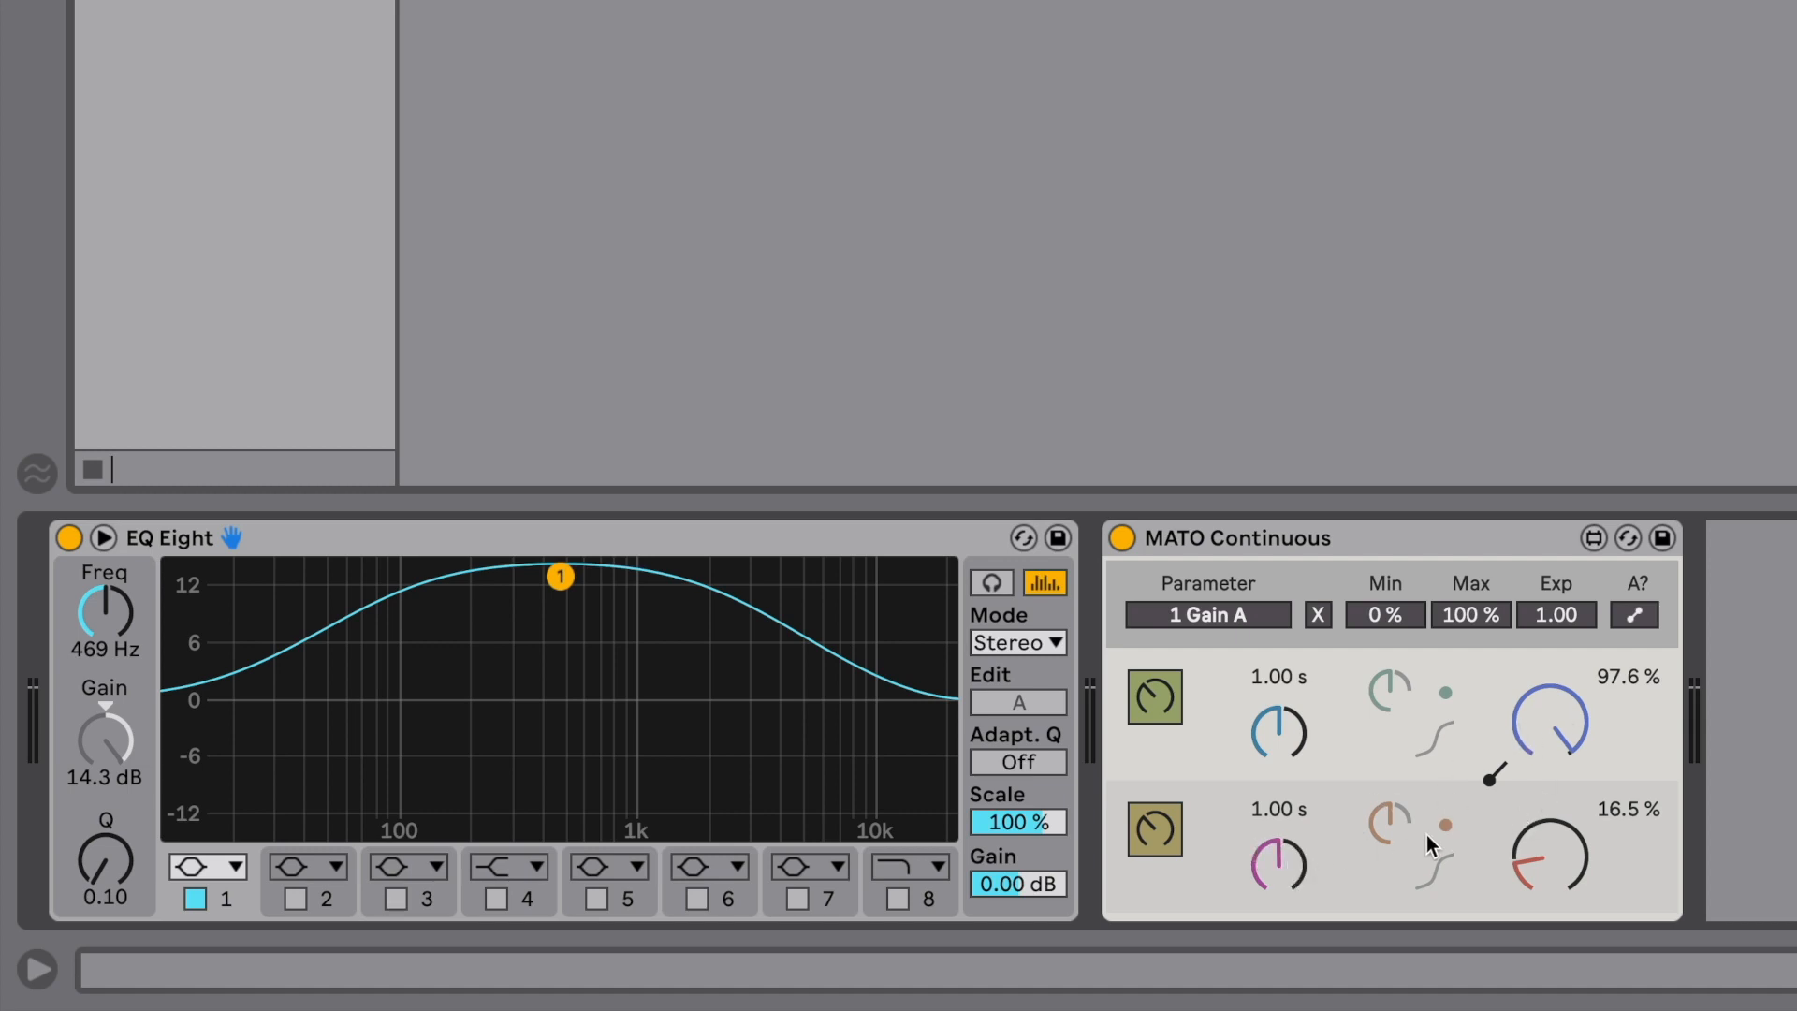
Set Dial 1's time to about 566 ms and Dial 2's to about 2.89 s, and turn Dial 2 to about 8.66 %
{"action": "left_click_drag", "start_coordinate": [1300, 852], "coordinate": [1289, 758]}
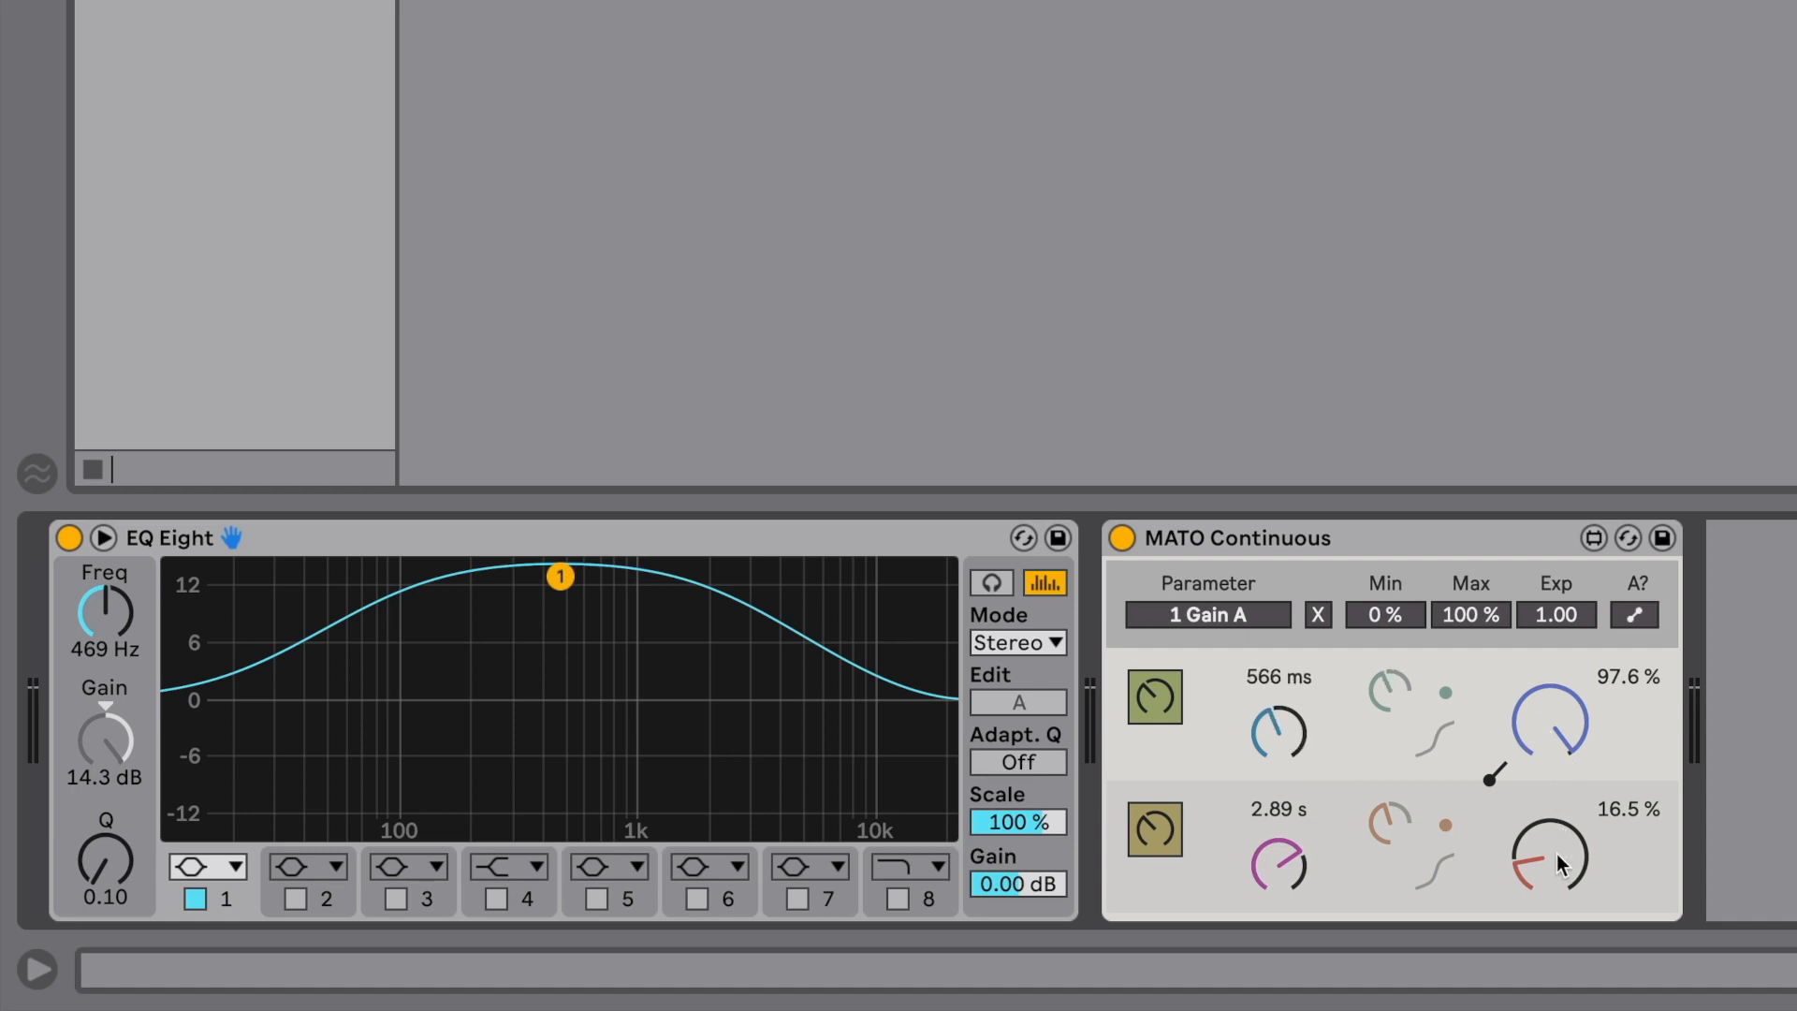
{"action": "left_click_drag", "start_coordinate": [1558, 850], "coordinate": [1556, 865]}
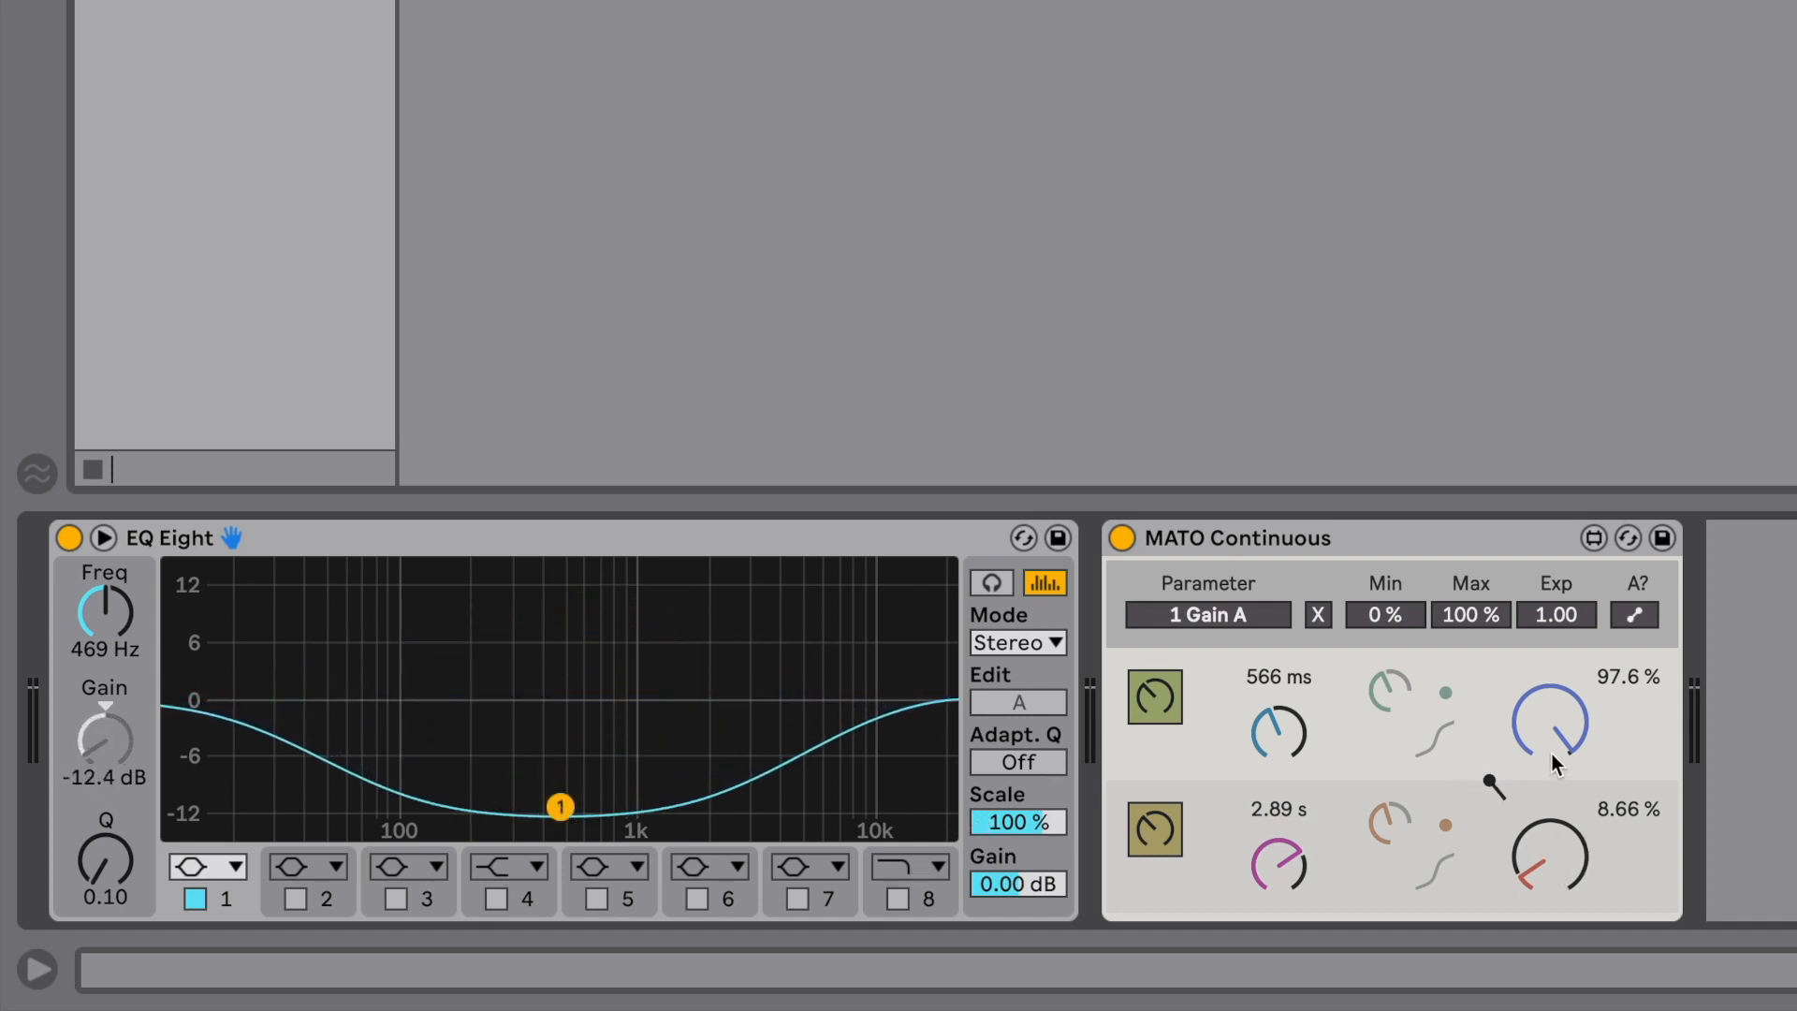
Control the EQ gain from both dials, setting Dial 1 to 100 % and Dial 2 to about 2.36 %
{"action": "left_click_drag", "start_coordinate": [1559, 742], "coordinate": [1566, 745]}
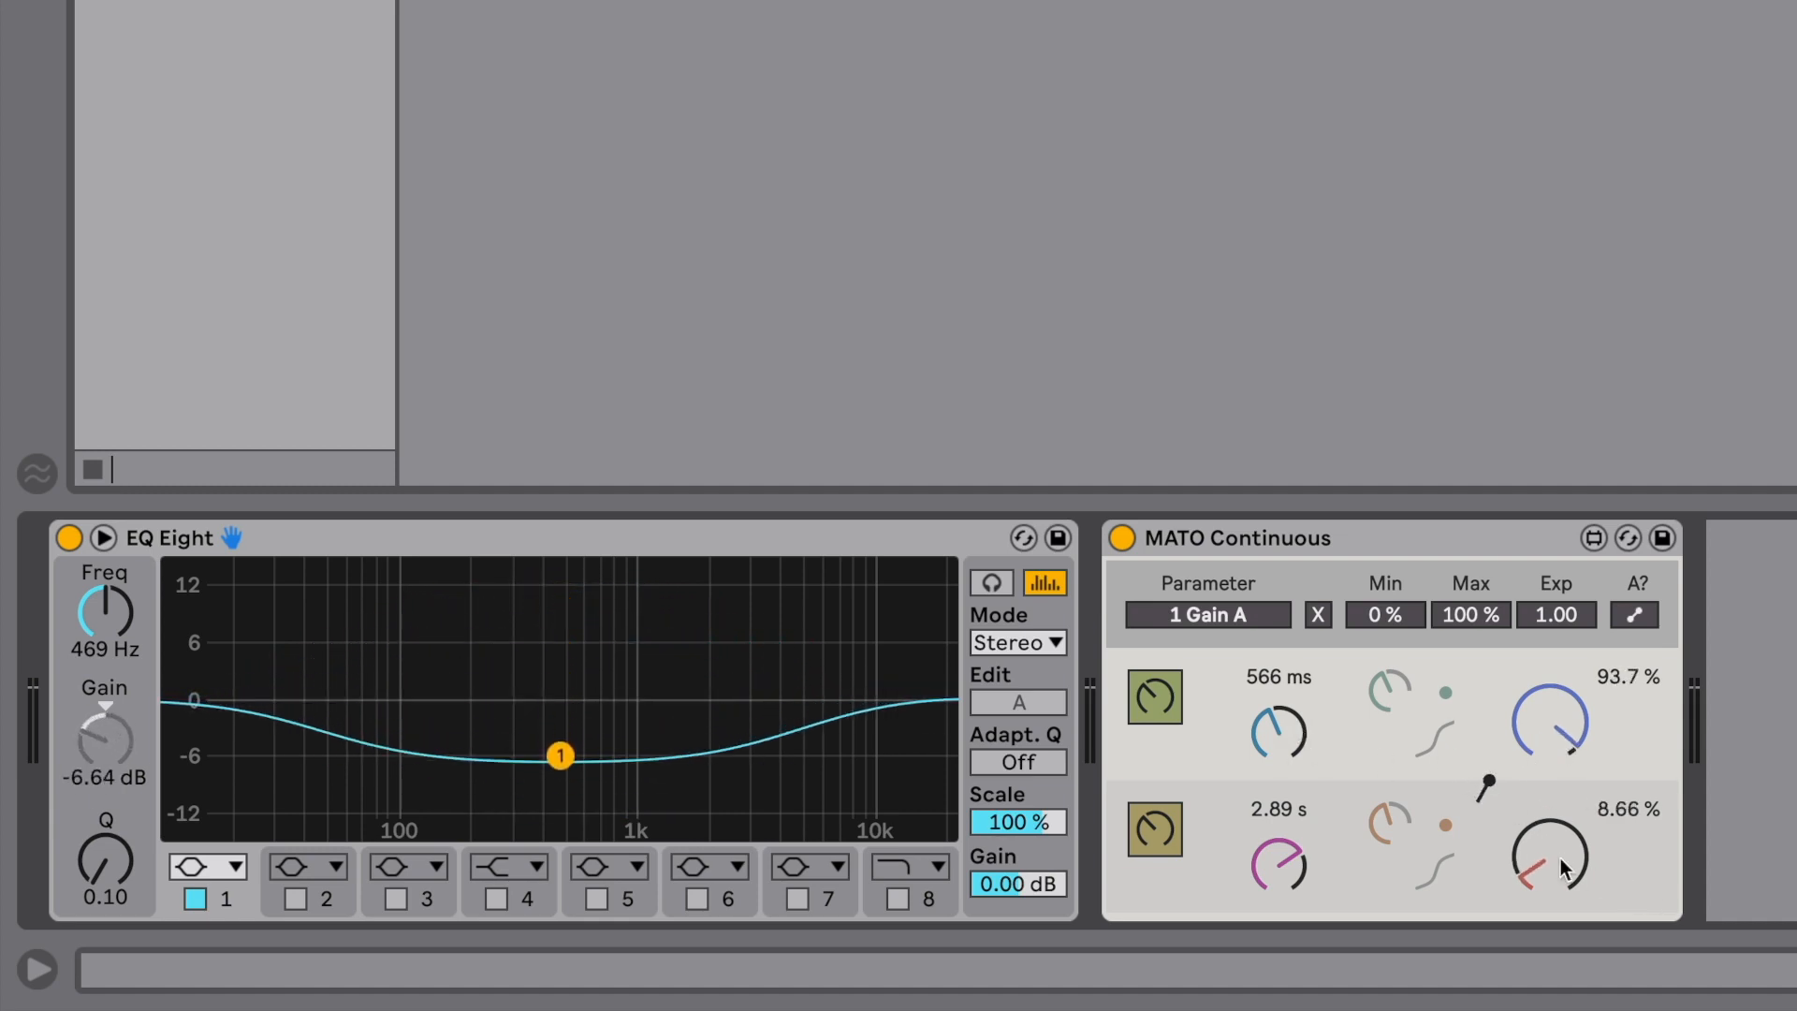
{"action": "left_click_drag", "start_coordinate": [1555, 740], "coordinate": [1555, 717]}
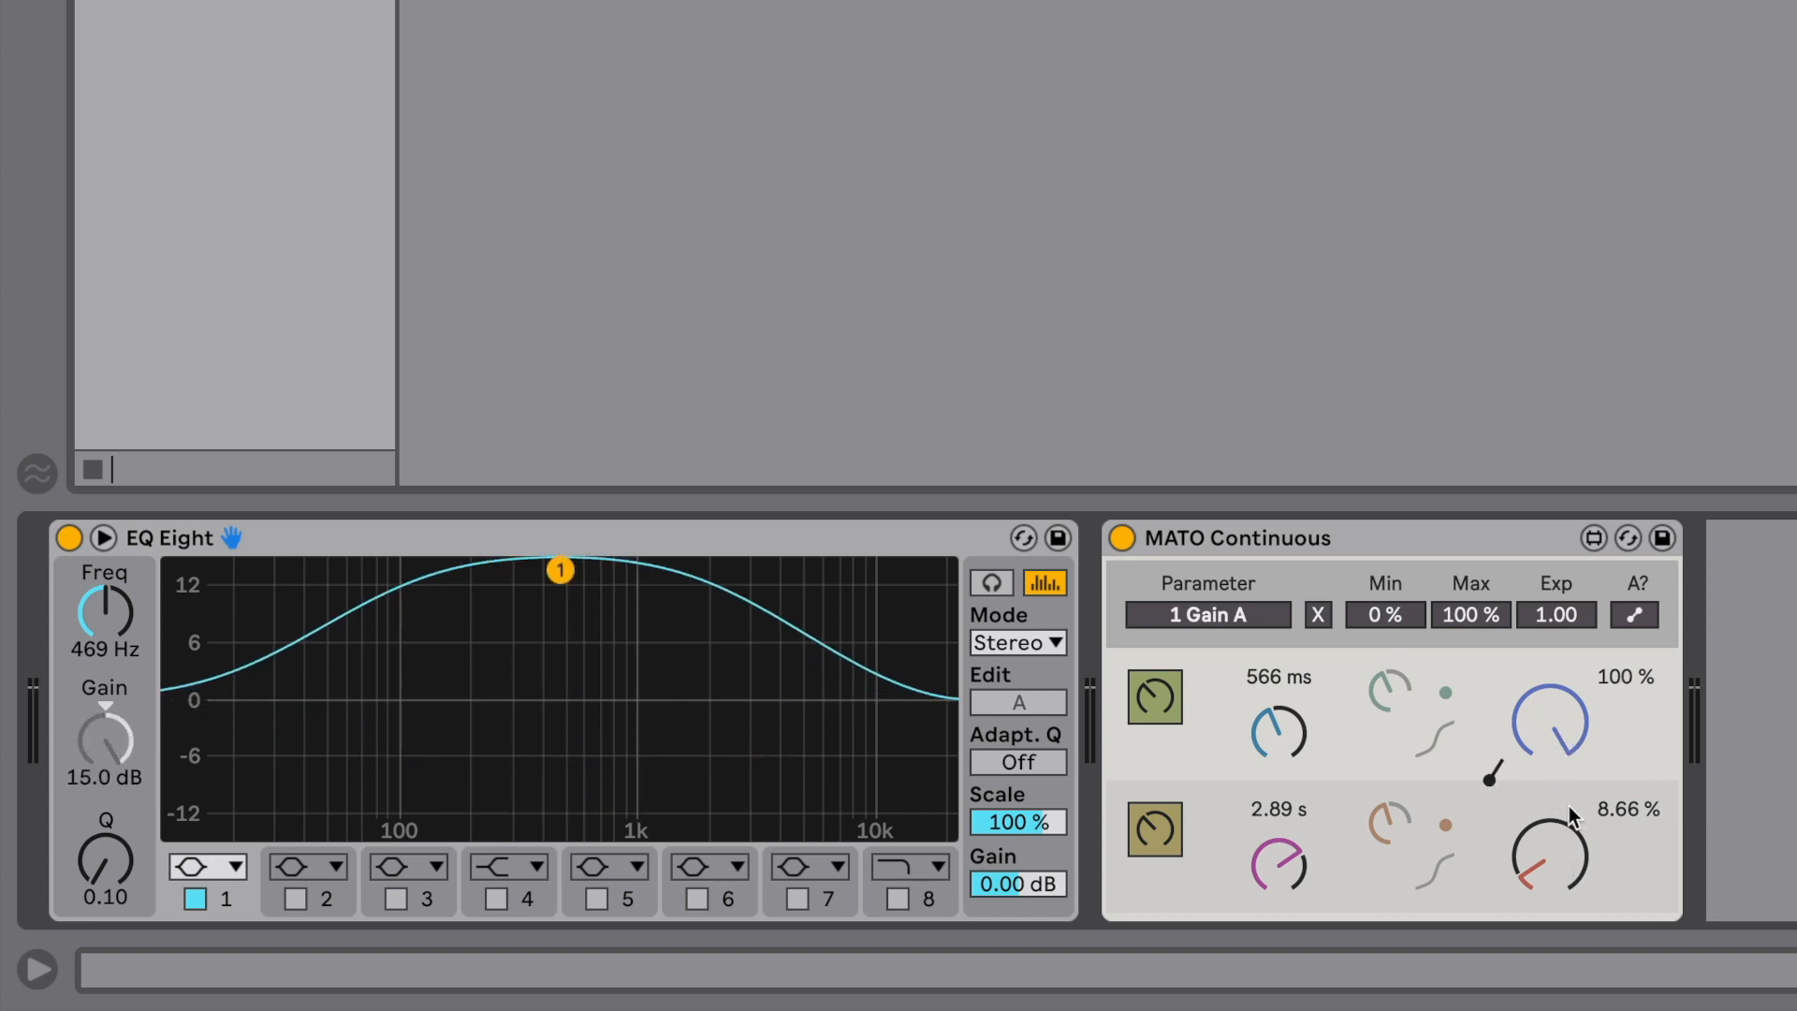
{"action": "left_click_drag", "start_coordinate": [1571, 863], "coordinate": [1561, 862]}
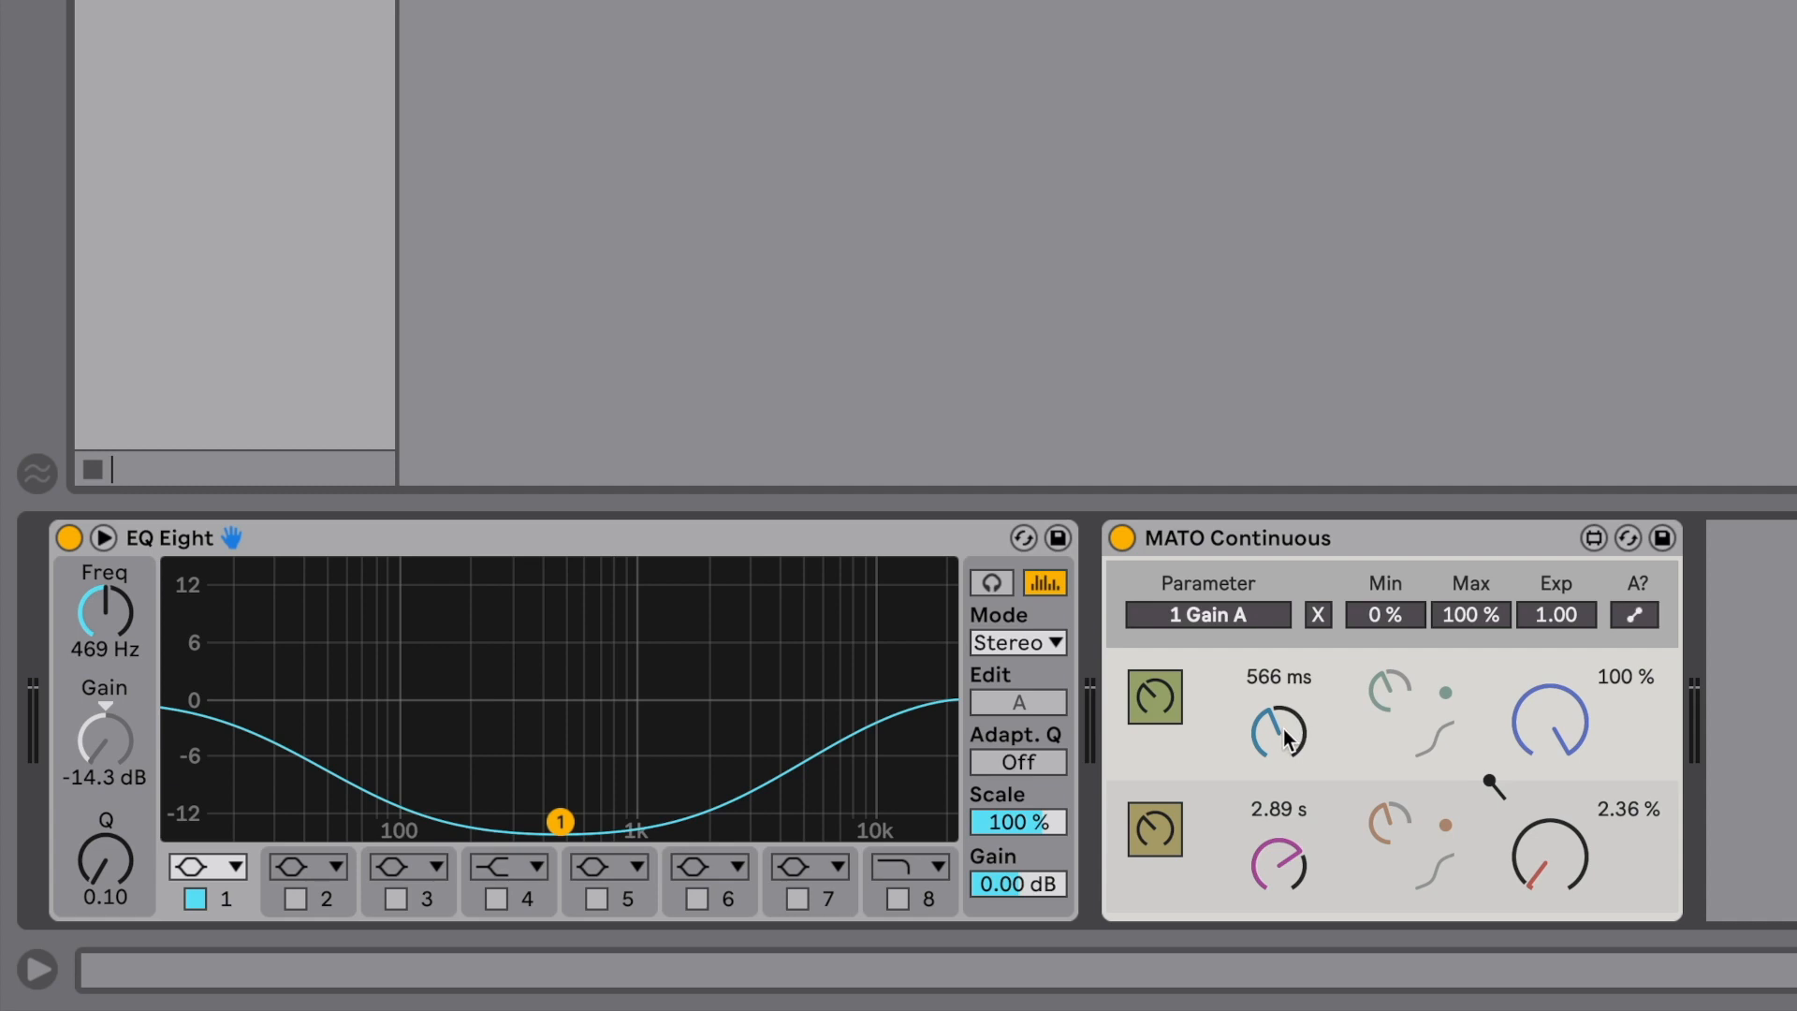
Sweep Dial 1's transition time down to 0 ms and up to 10.0 s
{"action": "left_click_drag", "start_coordinate": [1285, 736], "coordinate": [1285, 646]}
{"action": "left_click_drag", "start_coordinate": [1306, 732], "coordinate": [1306, 847]}
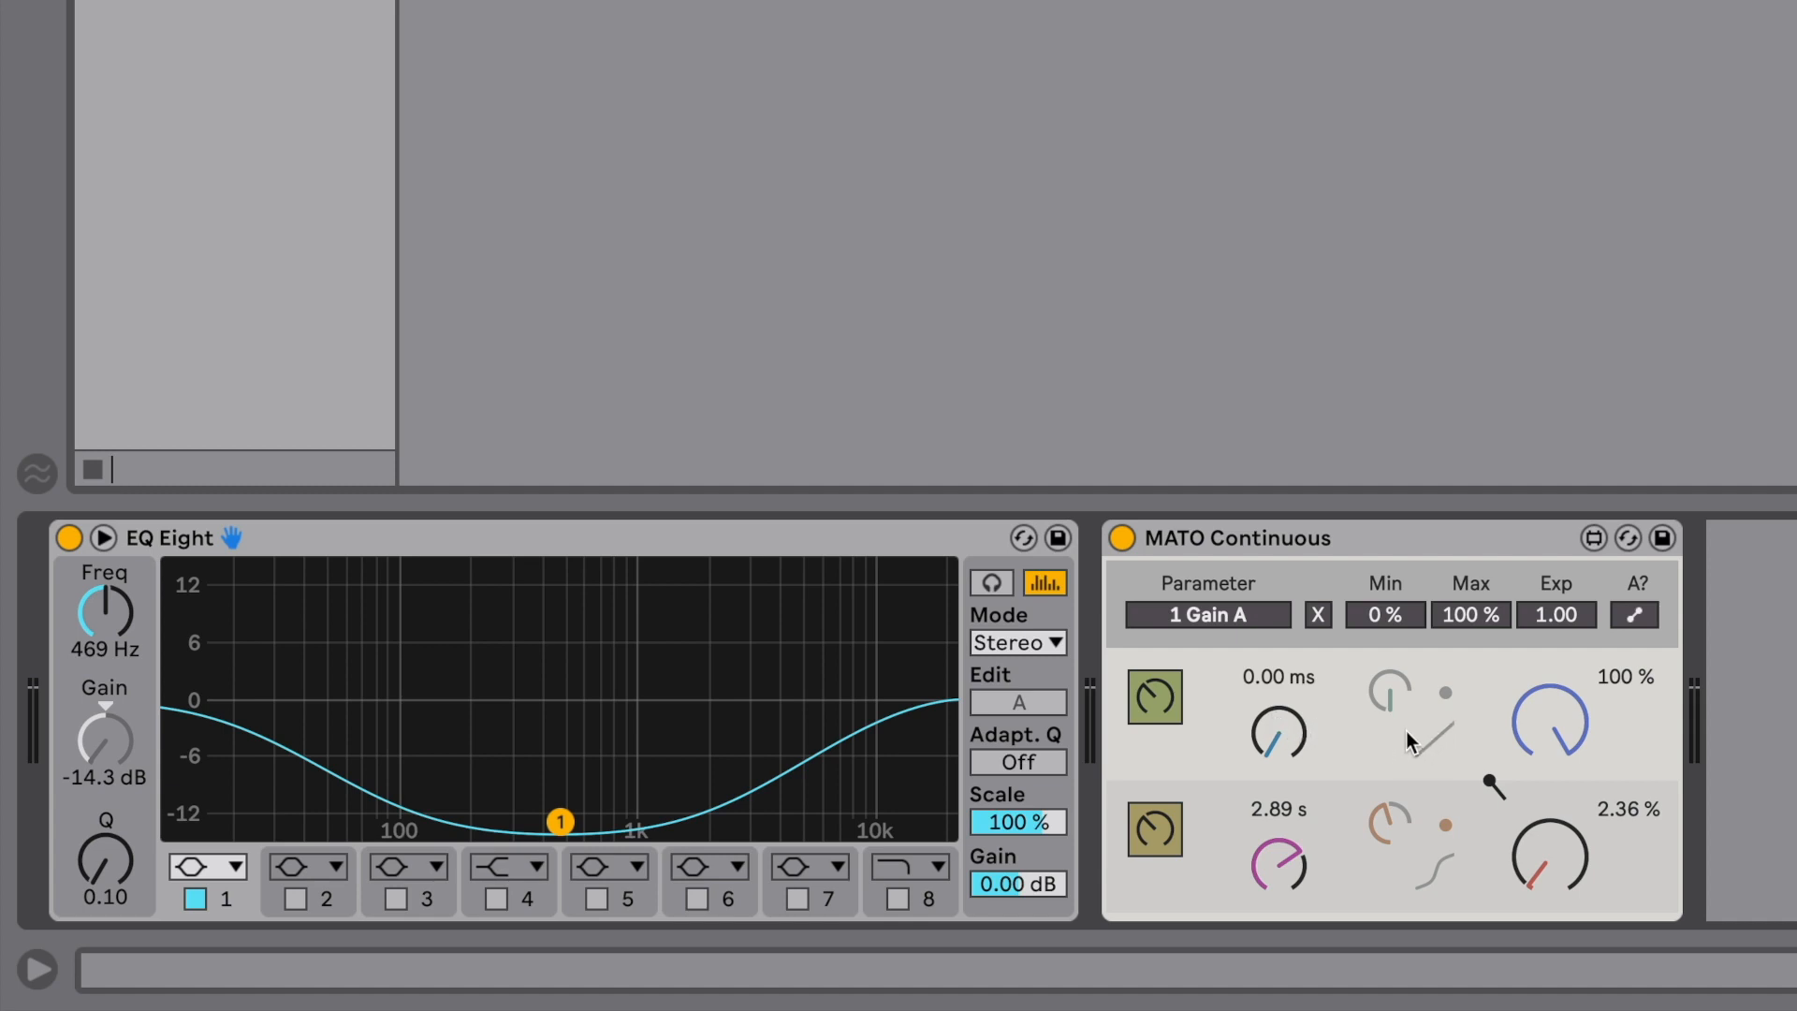
{"action": "left_click_drag", "start_coordinate": [1290, 733], "coordinate": [1290, 479]}
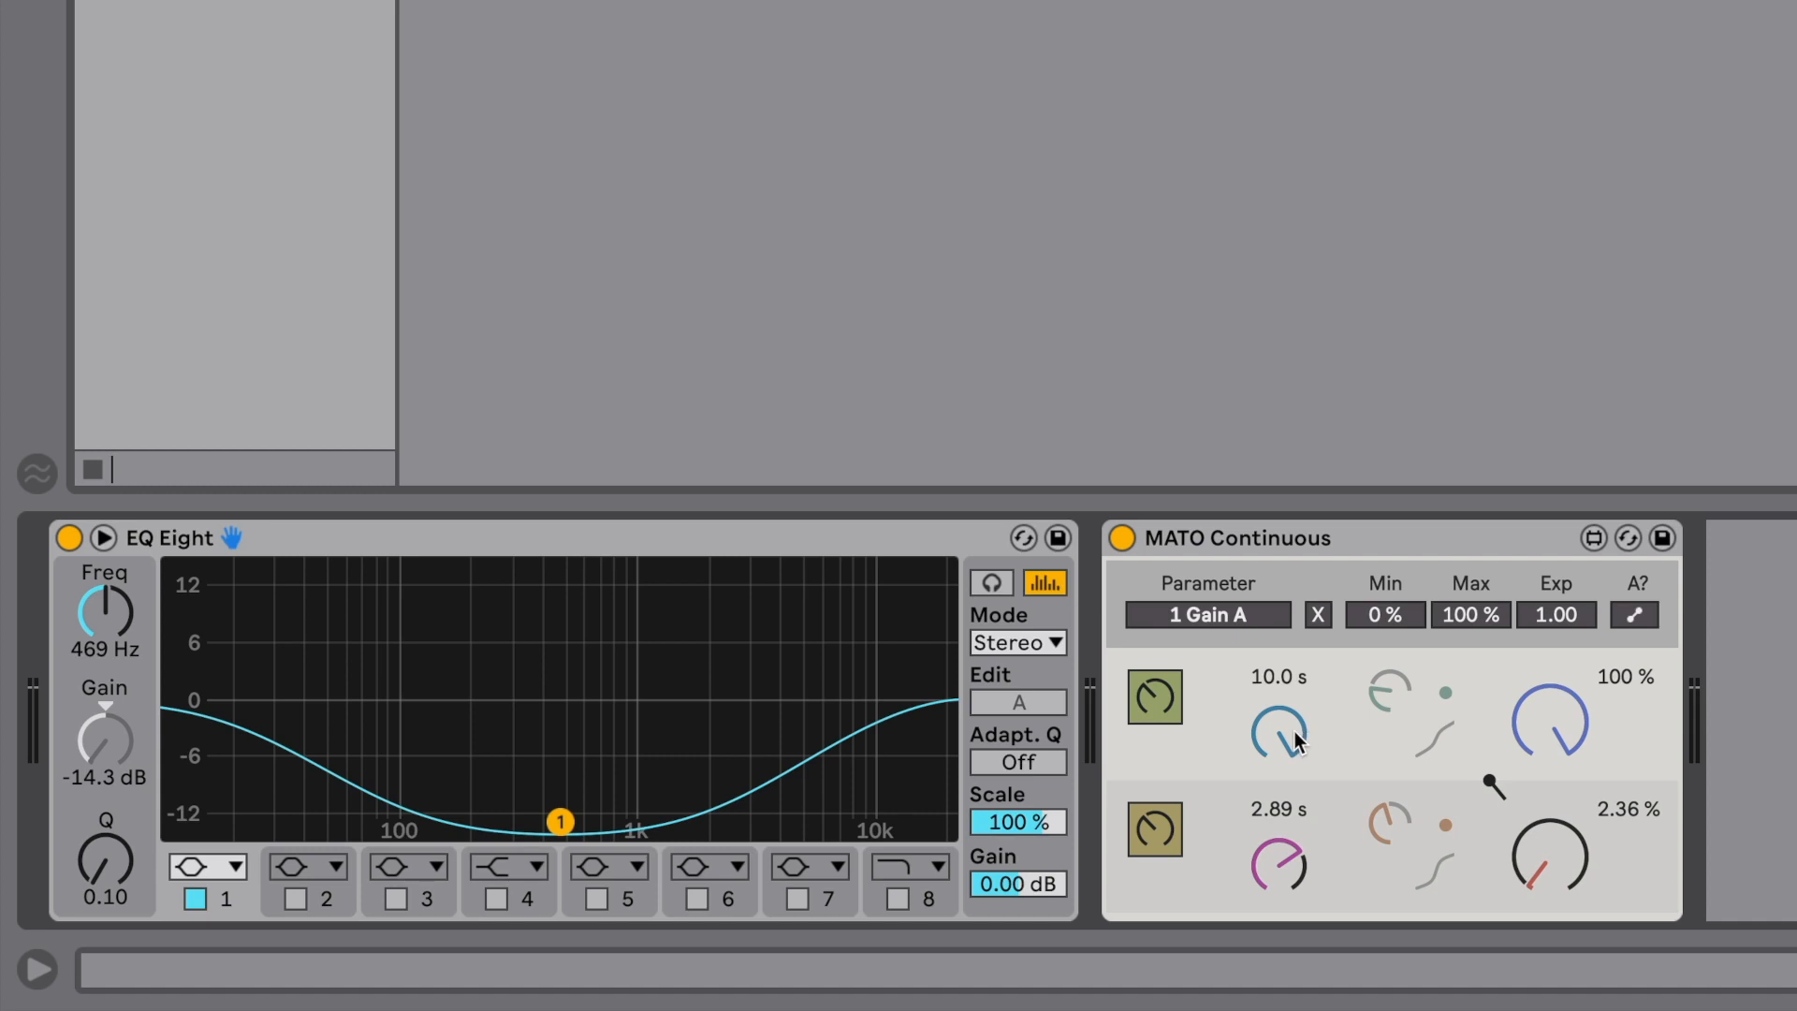
Set both dials' transition times to 1.00 s and activate Dial 1's separate curve control with a linear curve
{"action": "mouse_move", "coordinate": [1305, 738]}
{"action": "left_mouse_down"}
{"action": "mouse_move", "coordinate": [1297, 757]}
{"action": "mouse_move", "coordinate": [1294, 739]}
{"action": "left_mouse_up"}
{"action": "left_click", "coordinate": [1446, 694]}
{"action": "double_click", "coordinate": [1286, 868]}
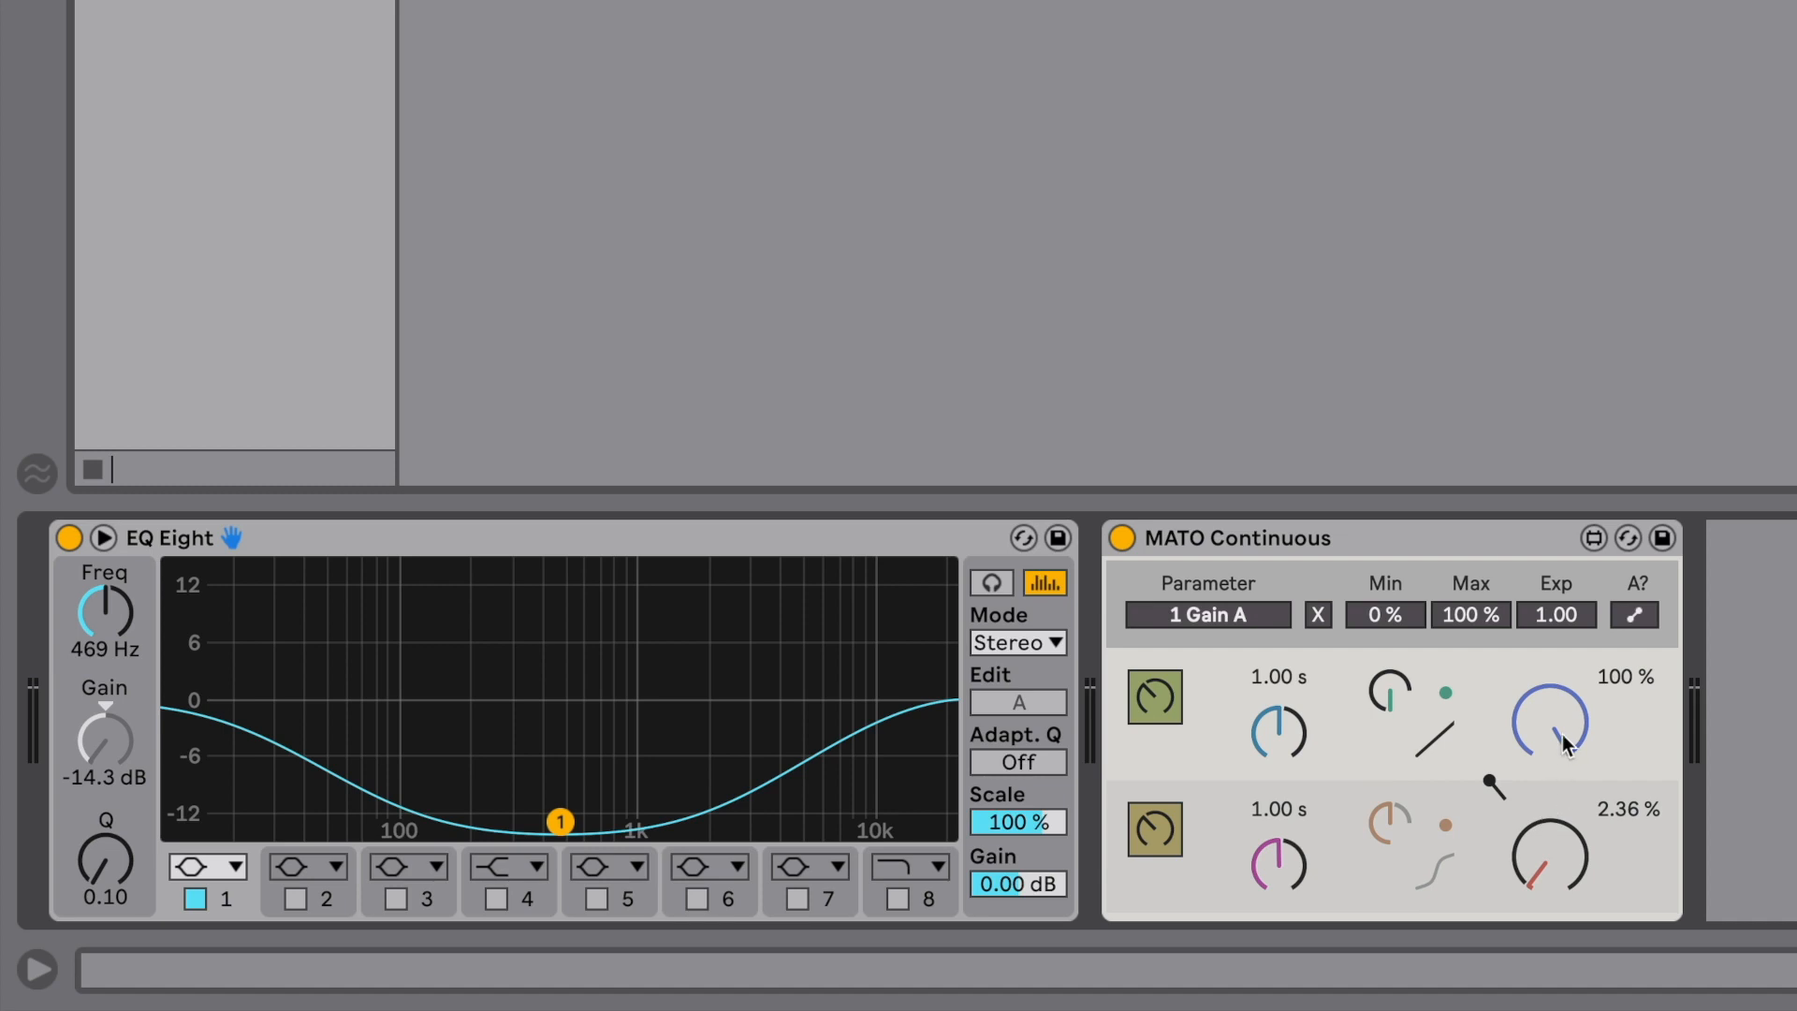
Move the EQ gain between its extremes by setting Dial 2 to 0 % and Dial 1 to 100 %
{"action": "left_click_drag", "start_coordinate": [1563, 734], "coordinate": [1569, 719]}
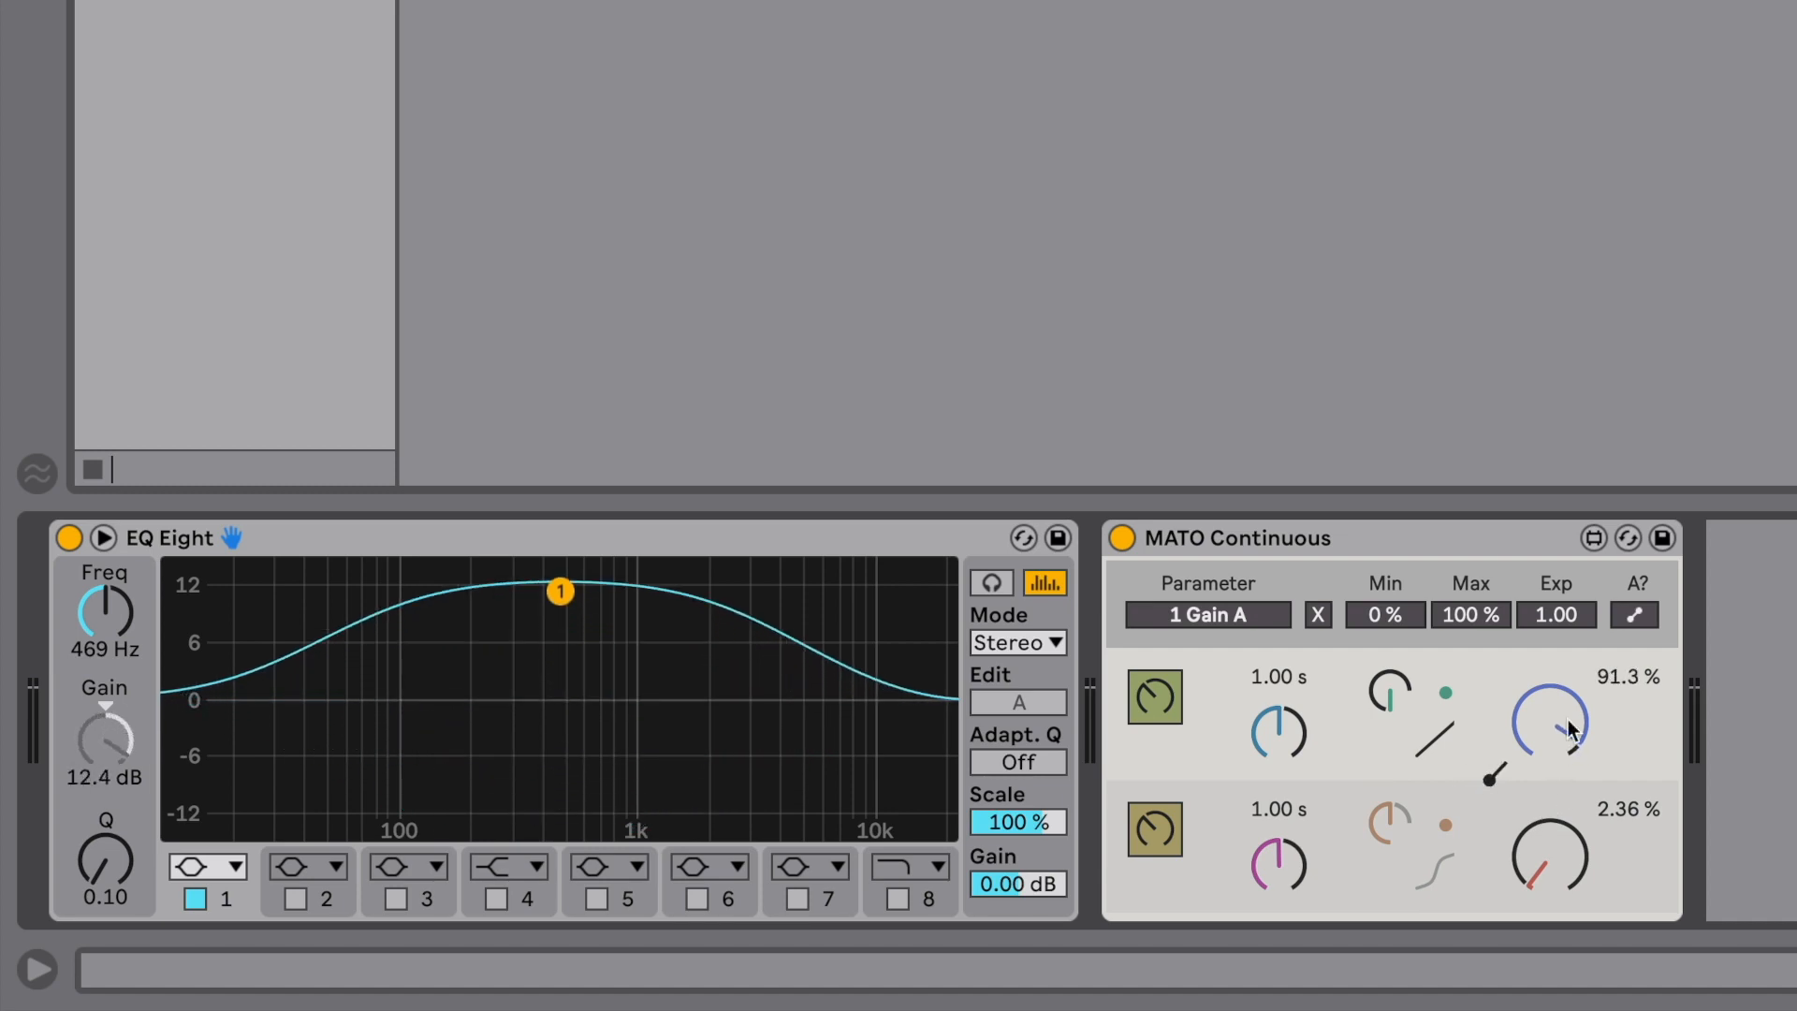
{"action": "double_click", "coordinate": [1540, 860]}
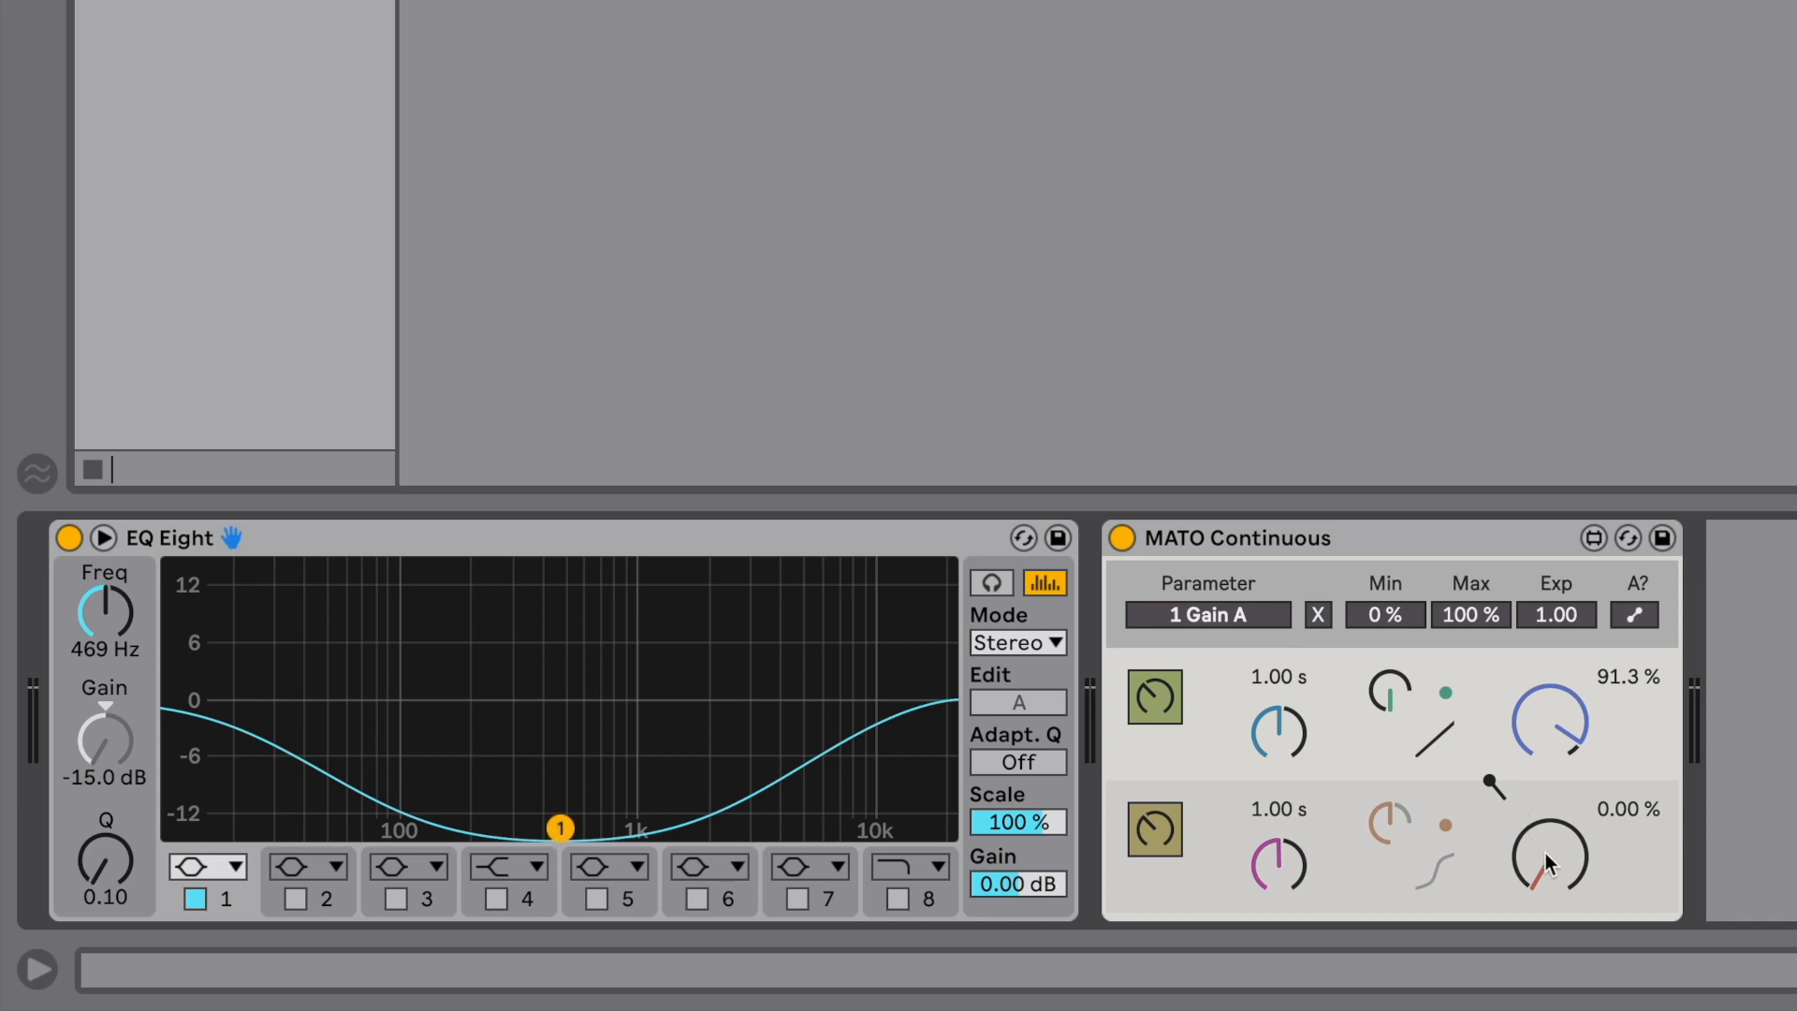
{"action": "double_click", "coordinate": [1547, 734]}
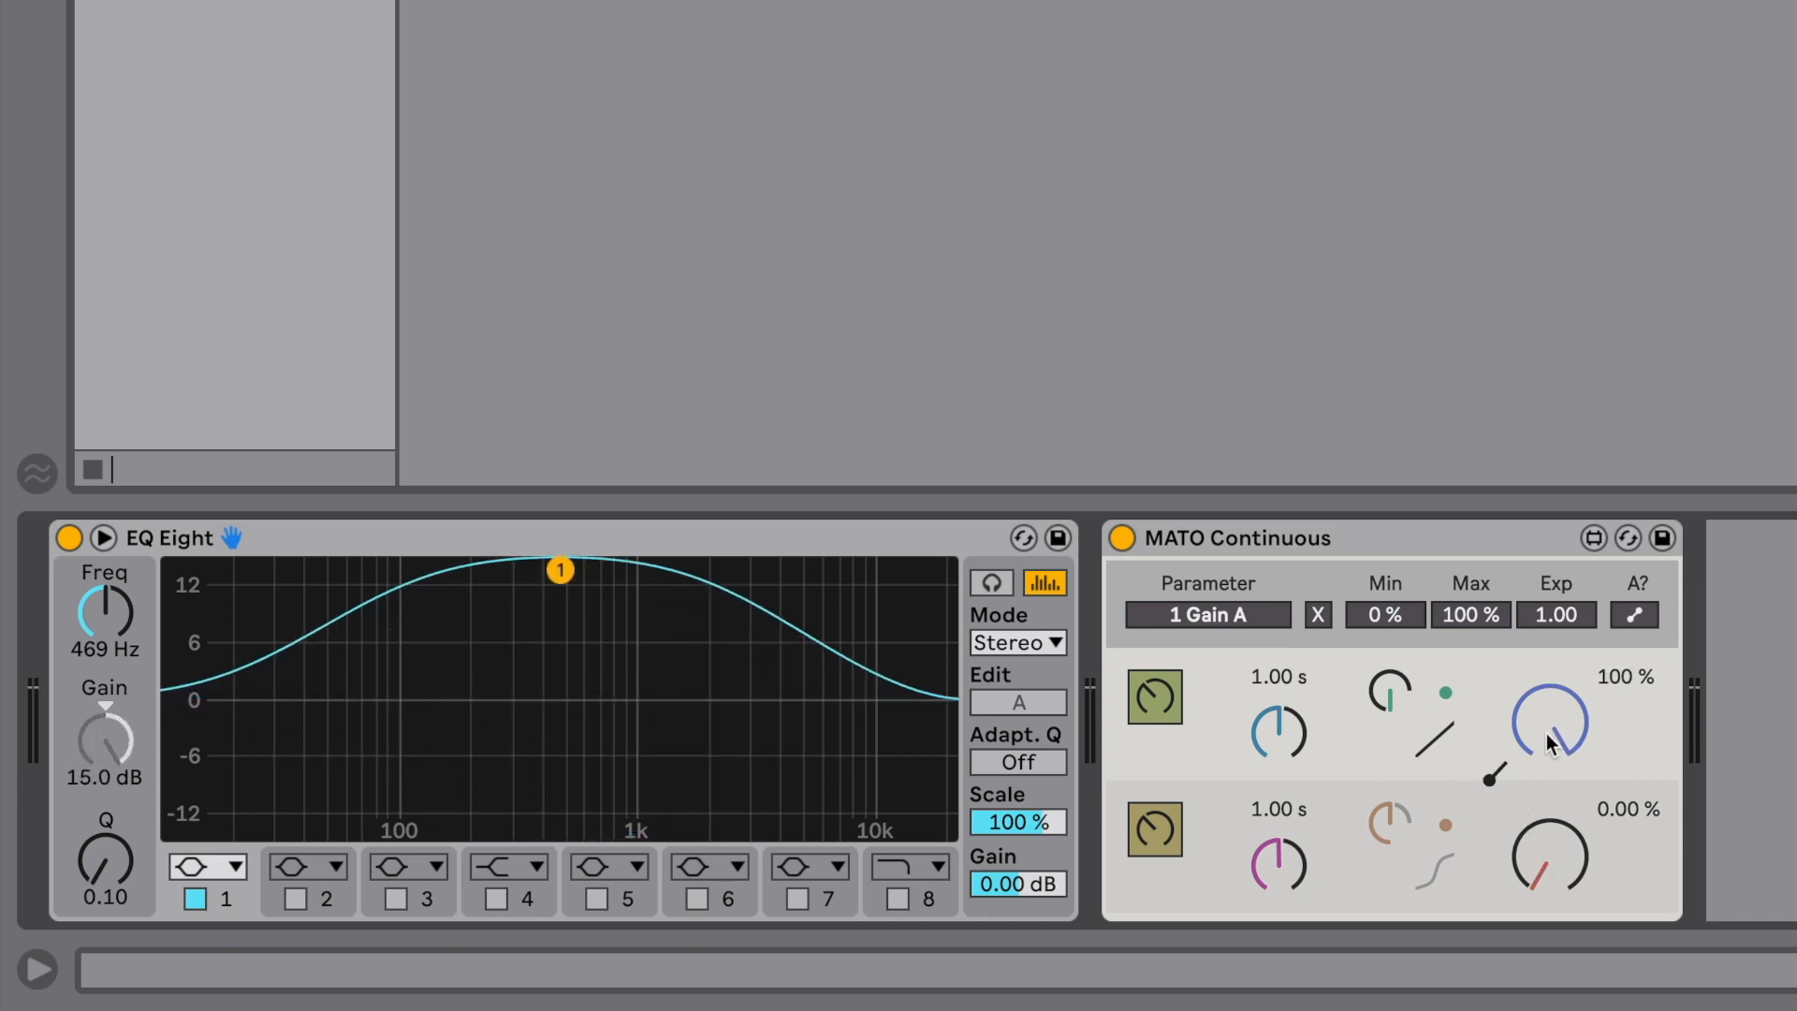
Alternate the EQ gain between the two dial values with the switch between them, and deactivate Dial 1's separate curve control
{"action": "left_click", "coordinate": [1491, 782]}
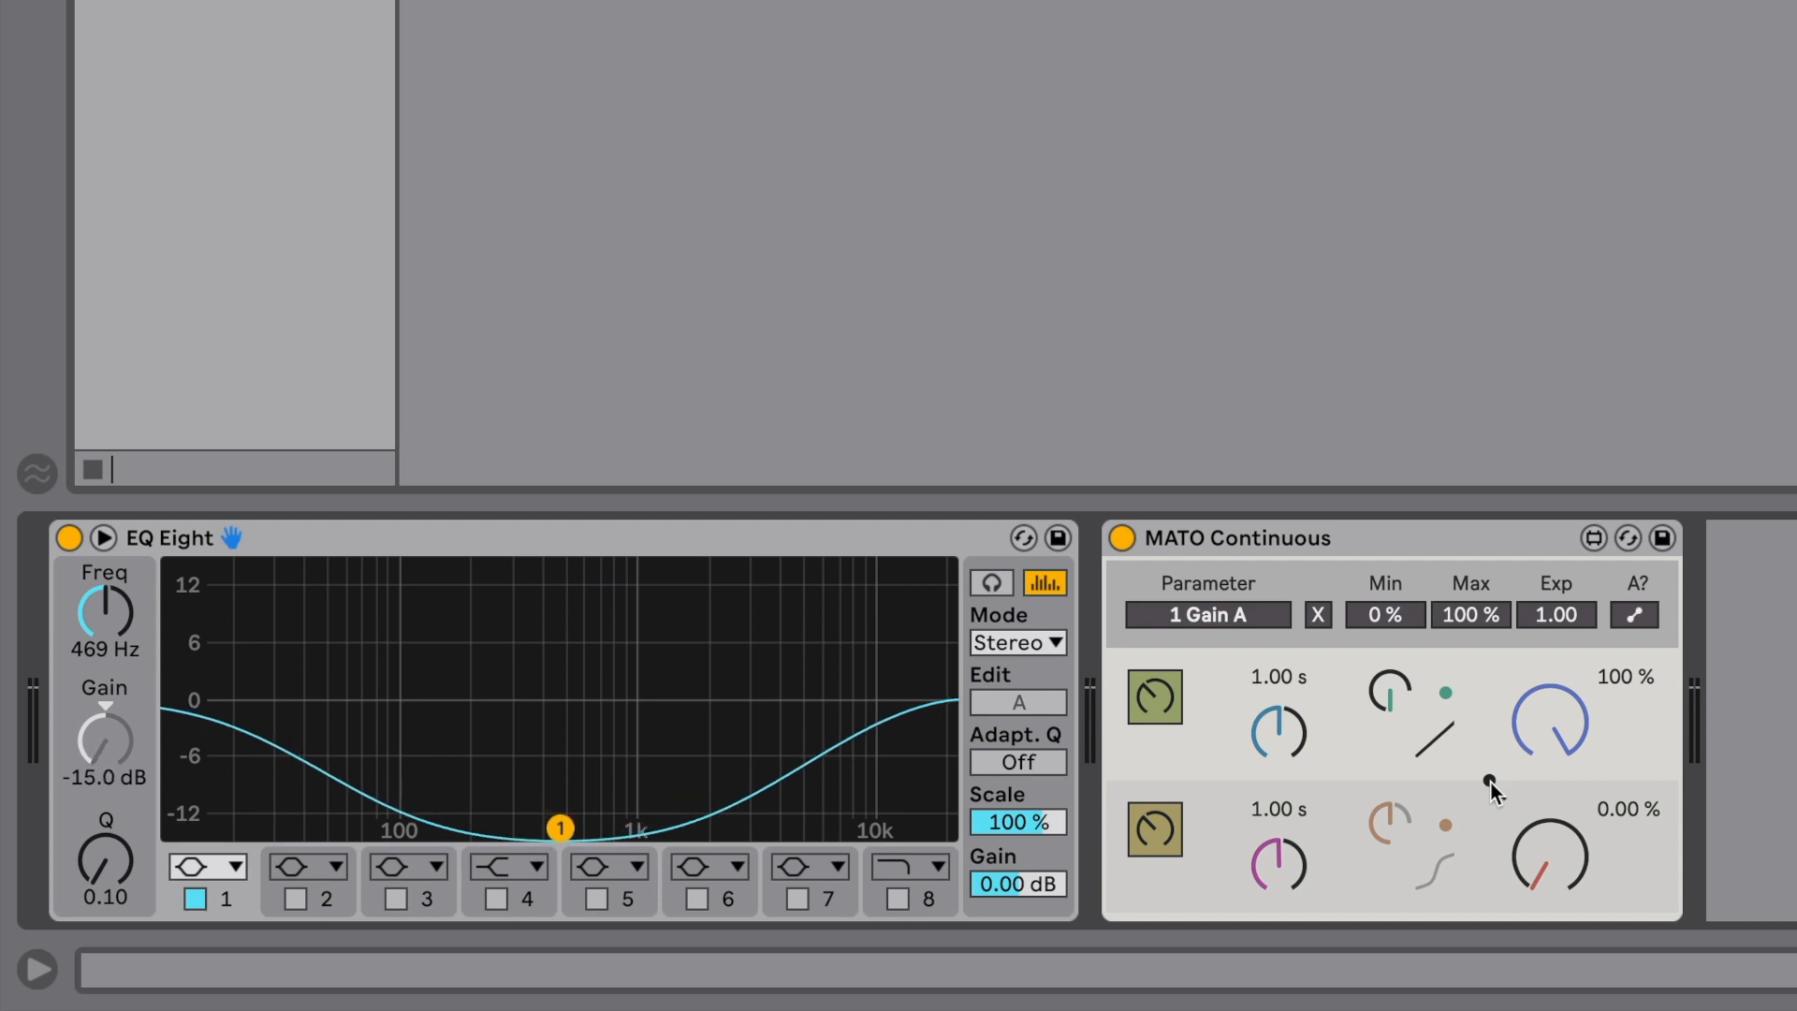
{"action": "left_click", "coordinate": [1491, 784]}
{"action": "left_click", "coordinate": [1492, 783]}
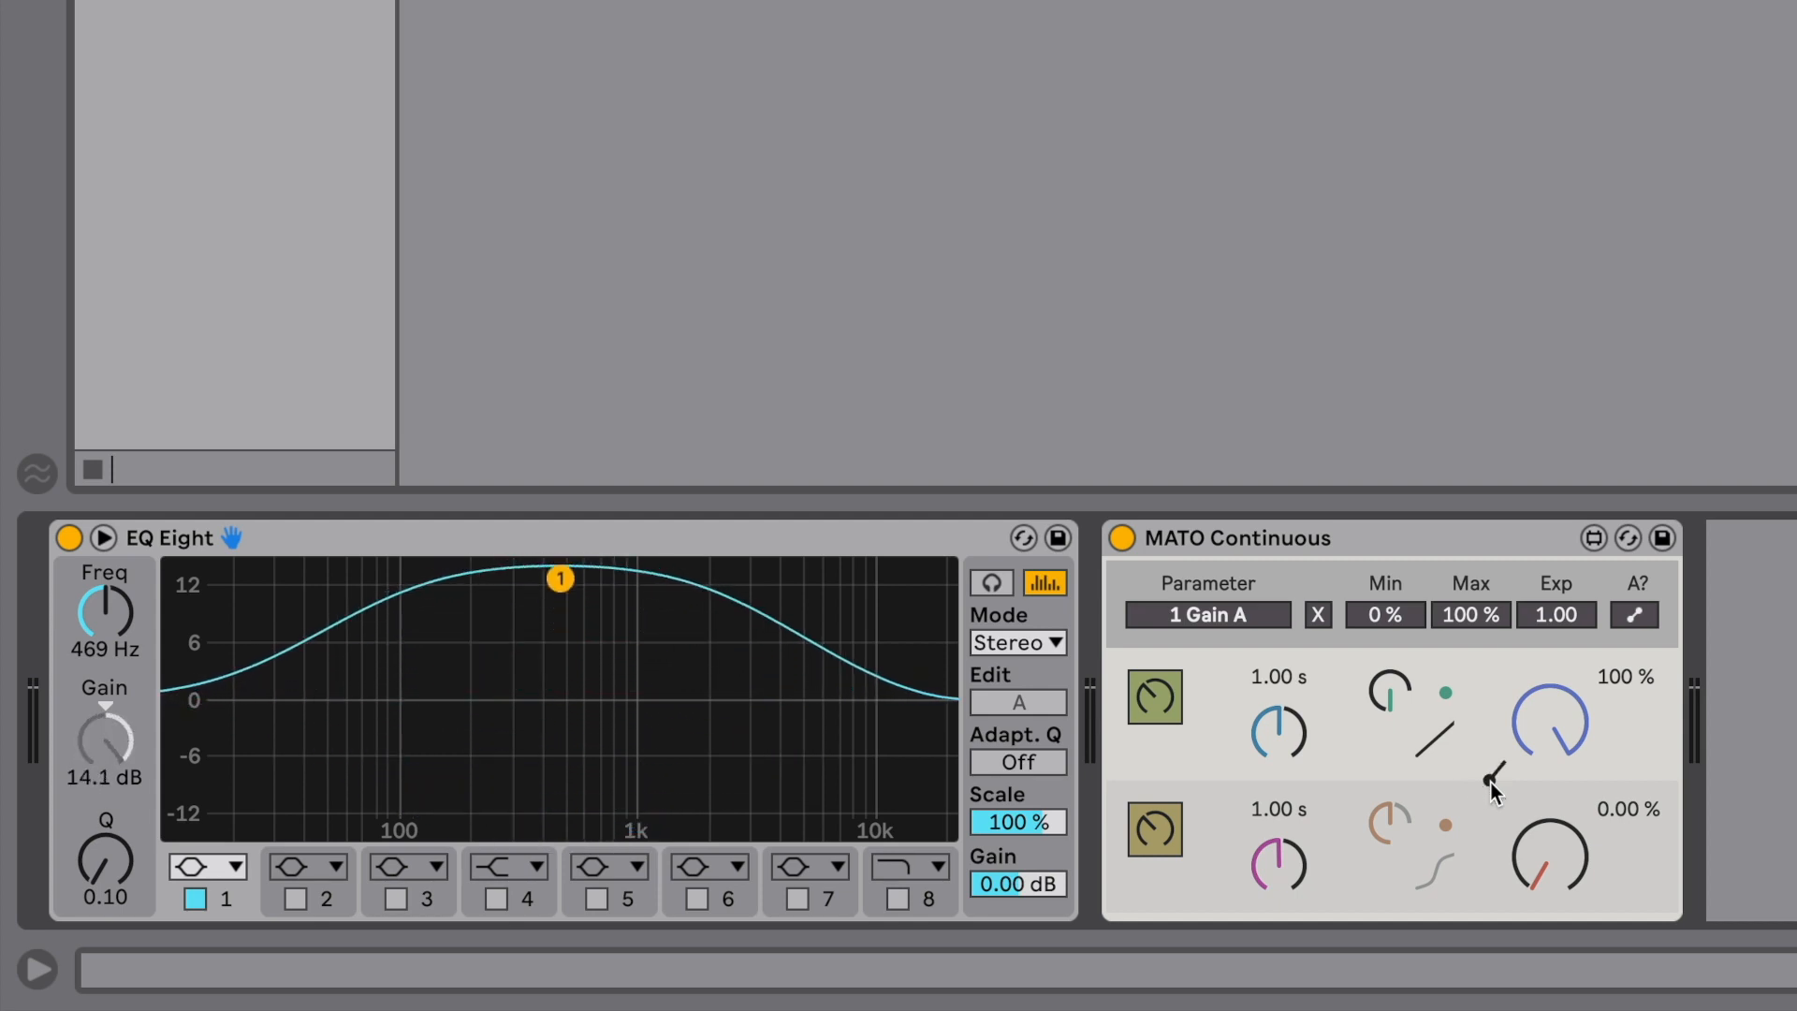
{"action": "left_click", "coordinate": [1491, 783]}
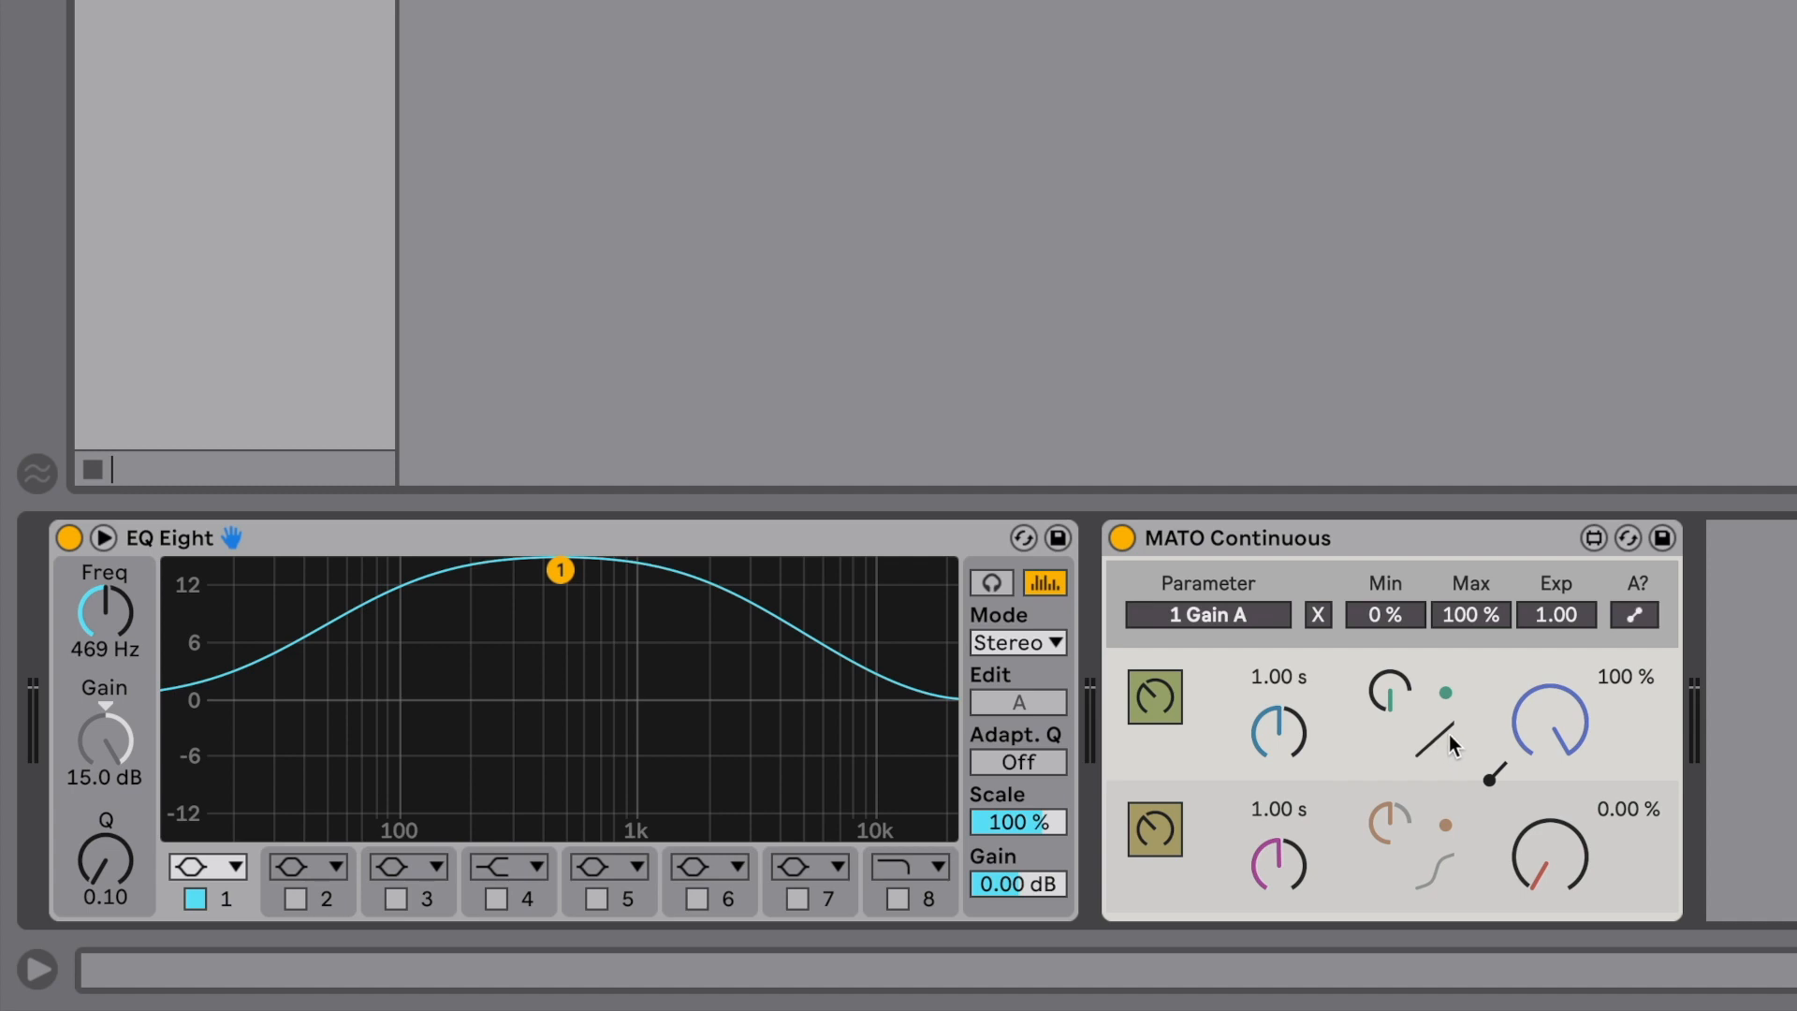
{"action": "left_click", "coordinate": [1446, 693]}
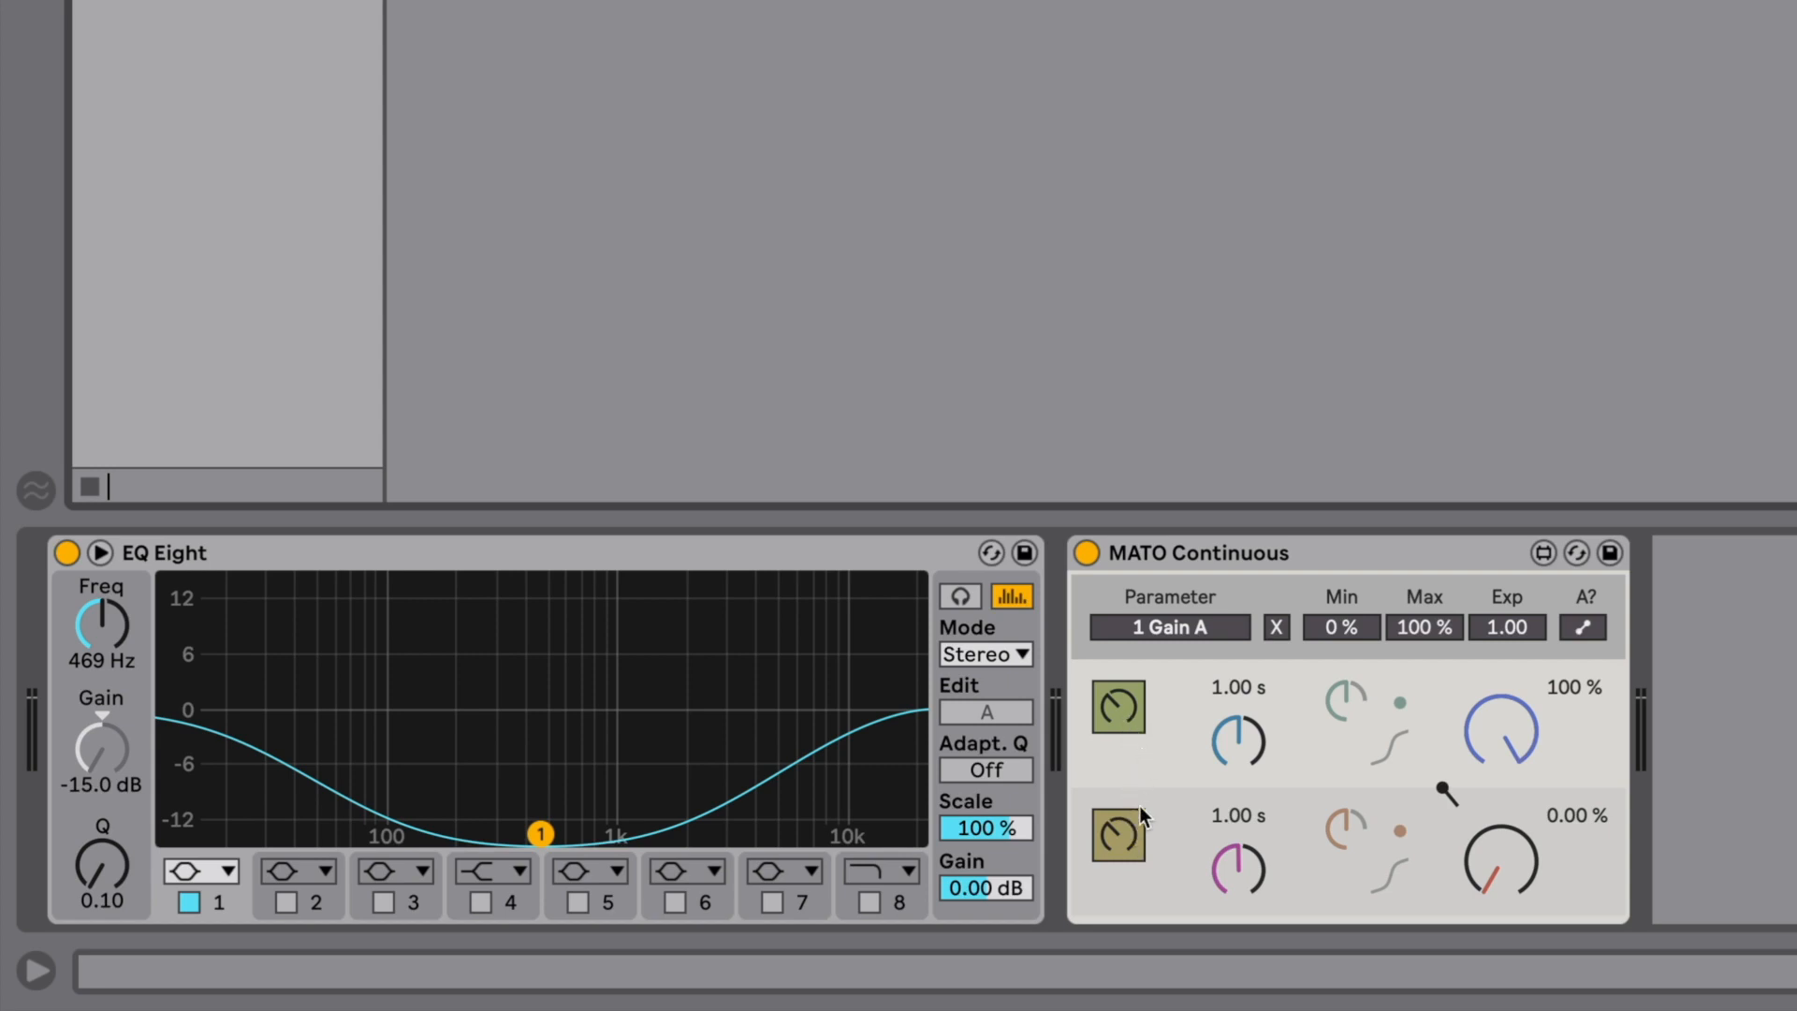
MIDI-map Dial 1 to channel/CC 11/4 and Dial 2 to 11/33
{"action": "key", "text": "ctrl+m"}
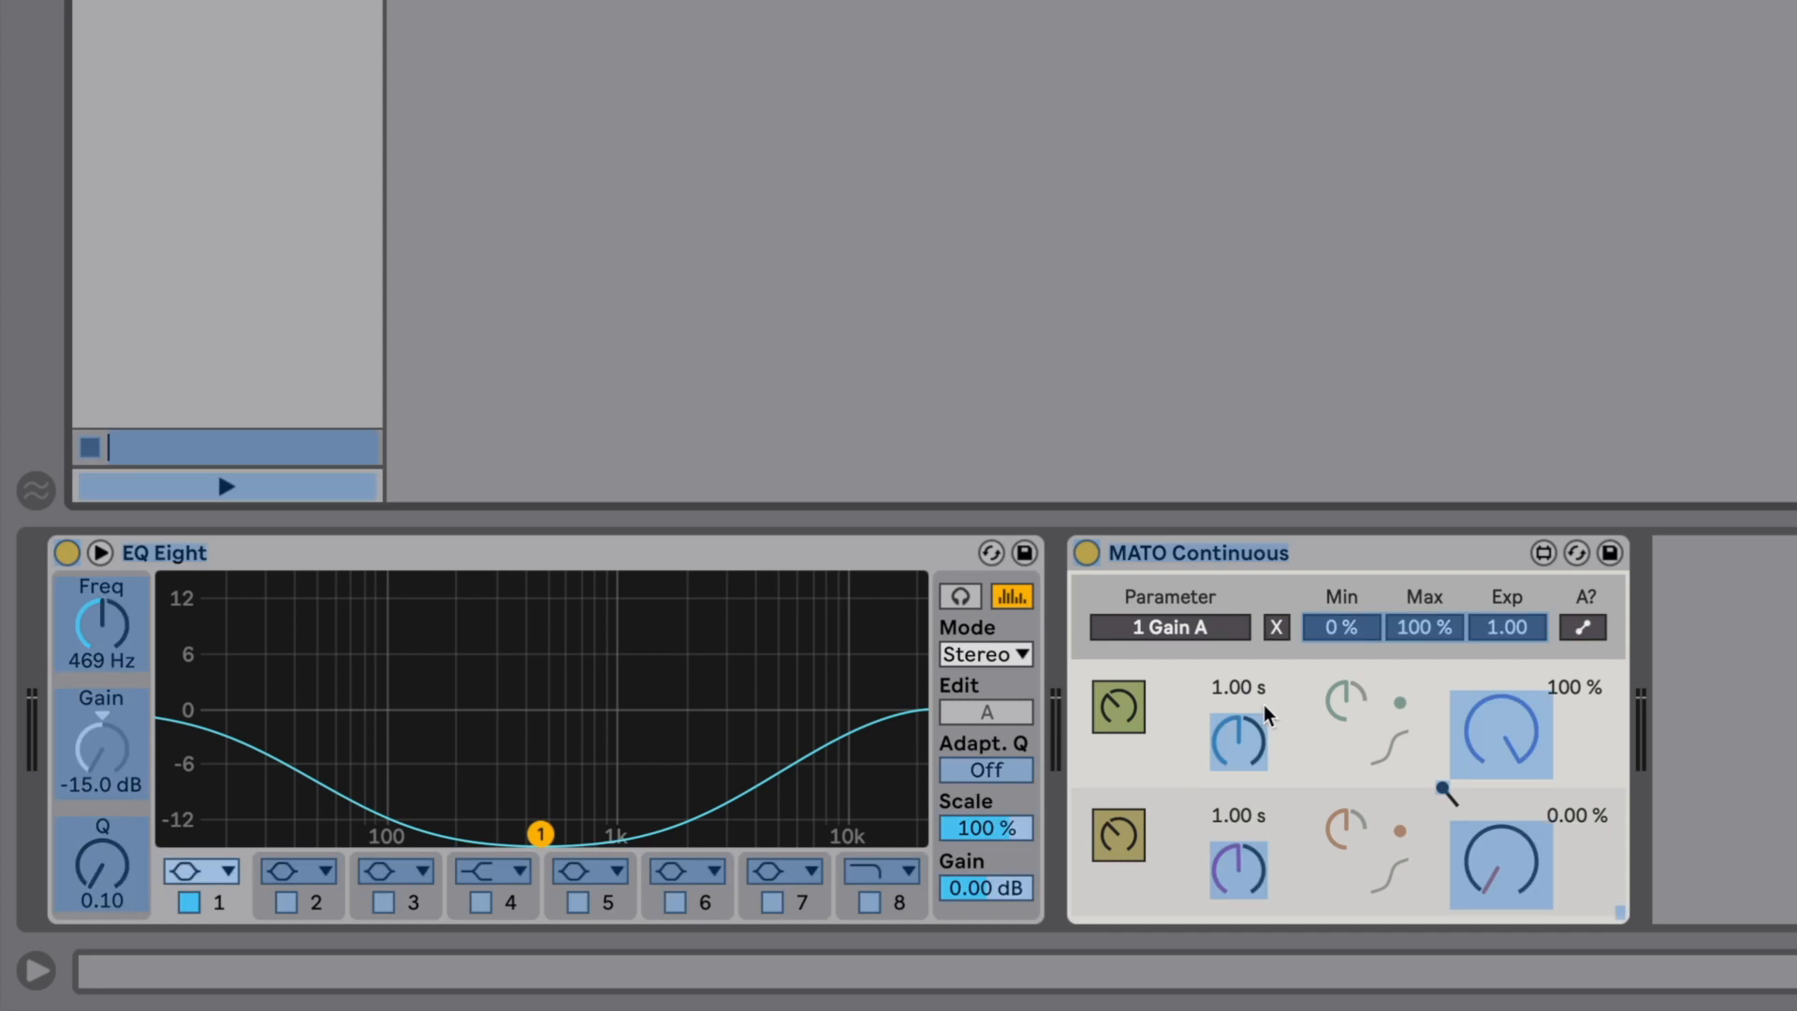
{"action": "left_click", "coordinate": [1503, 732]}
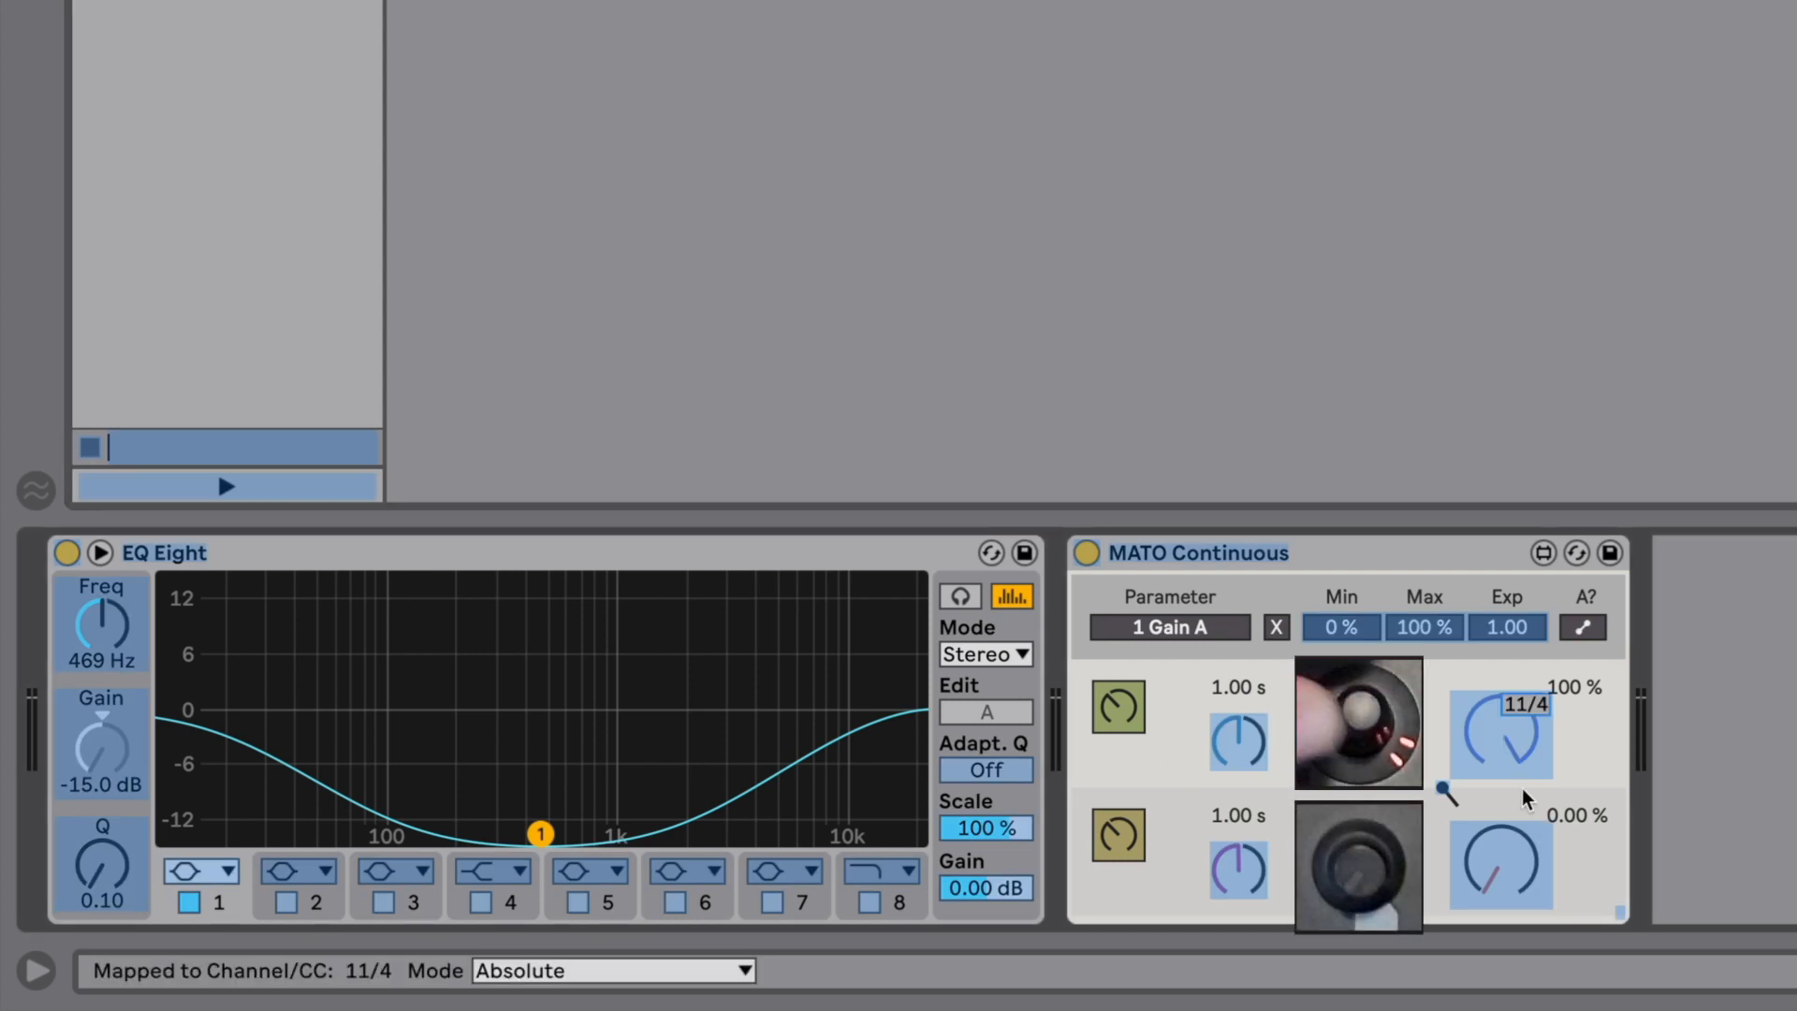
{"action": "left_click", "coordinate": [1501, 874]}
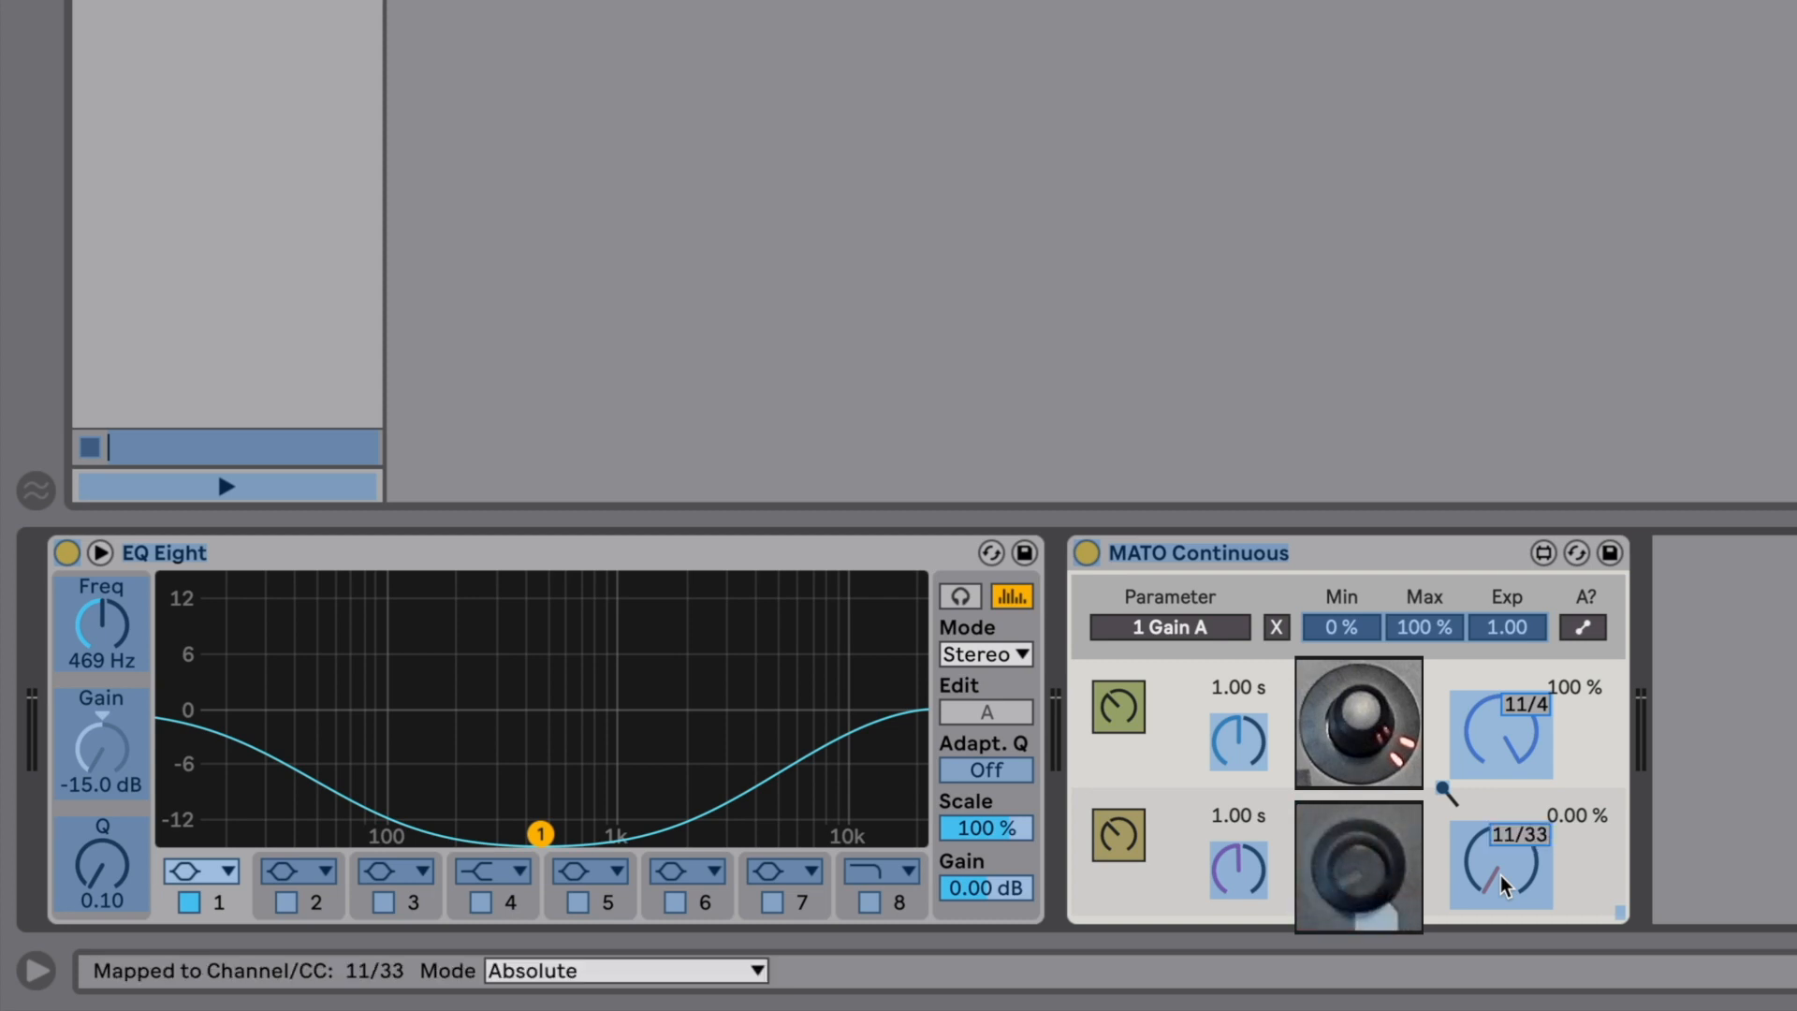
{"action": "key", "text": "ctrl+m"}
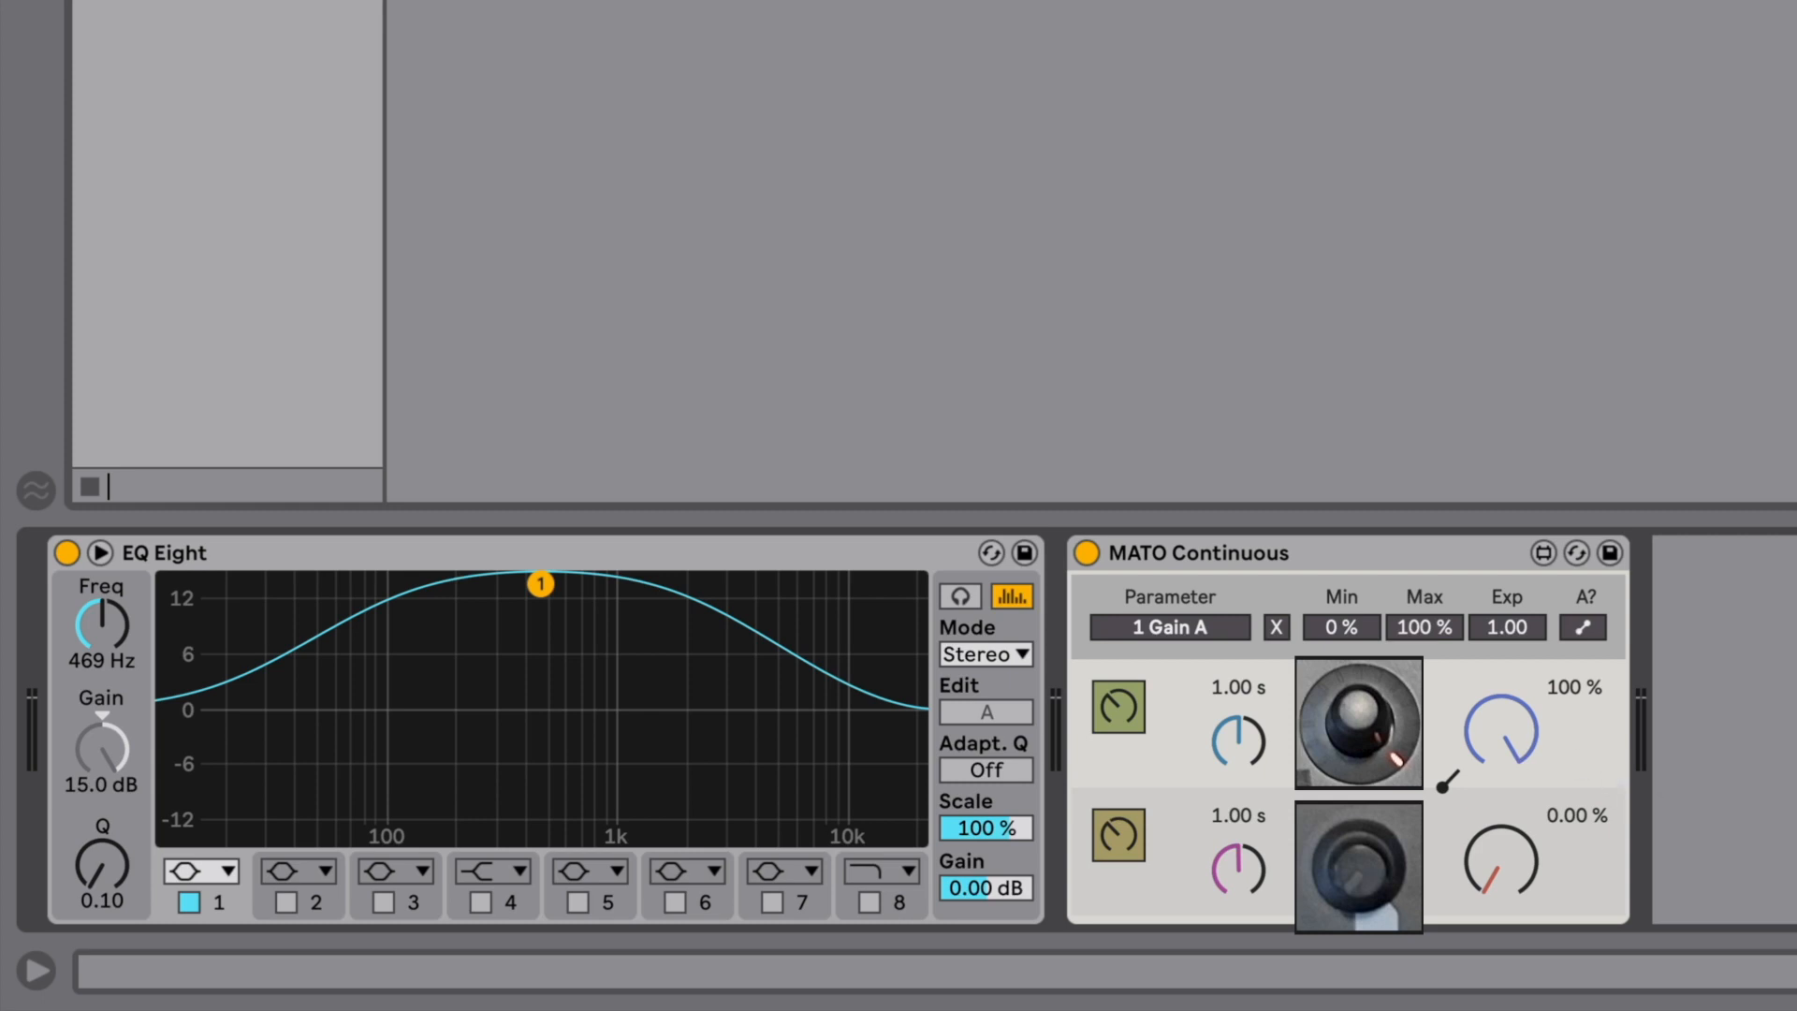
Switch both dials to Infinite Spin Mode with Dial 1's time at 0 ms, and view the mode's warning
{"action": "left_click", "coordinate": [1117, 709]}
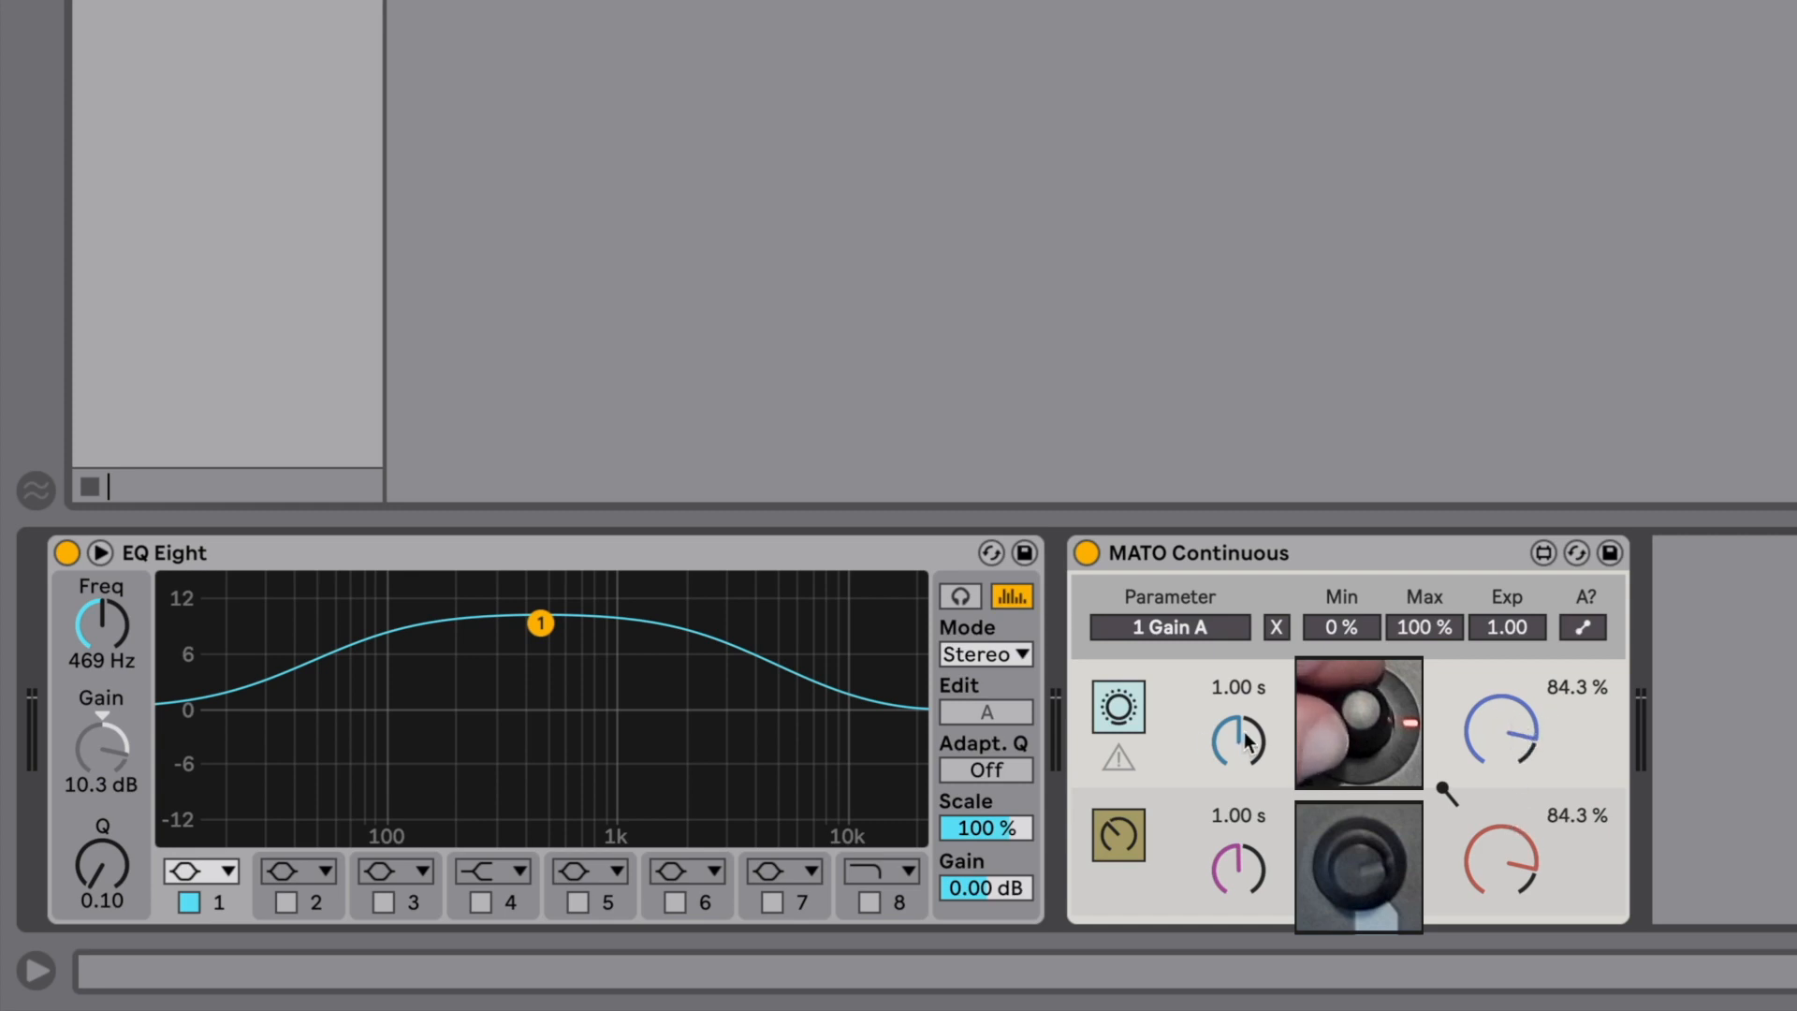
{"action": "left_click_drag", "start_coordinate": [1246, 742], "coordinate": [1246, 833]}
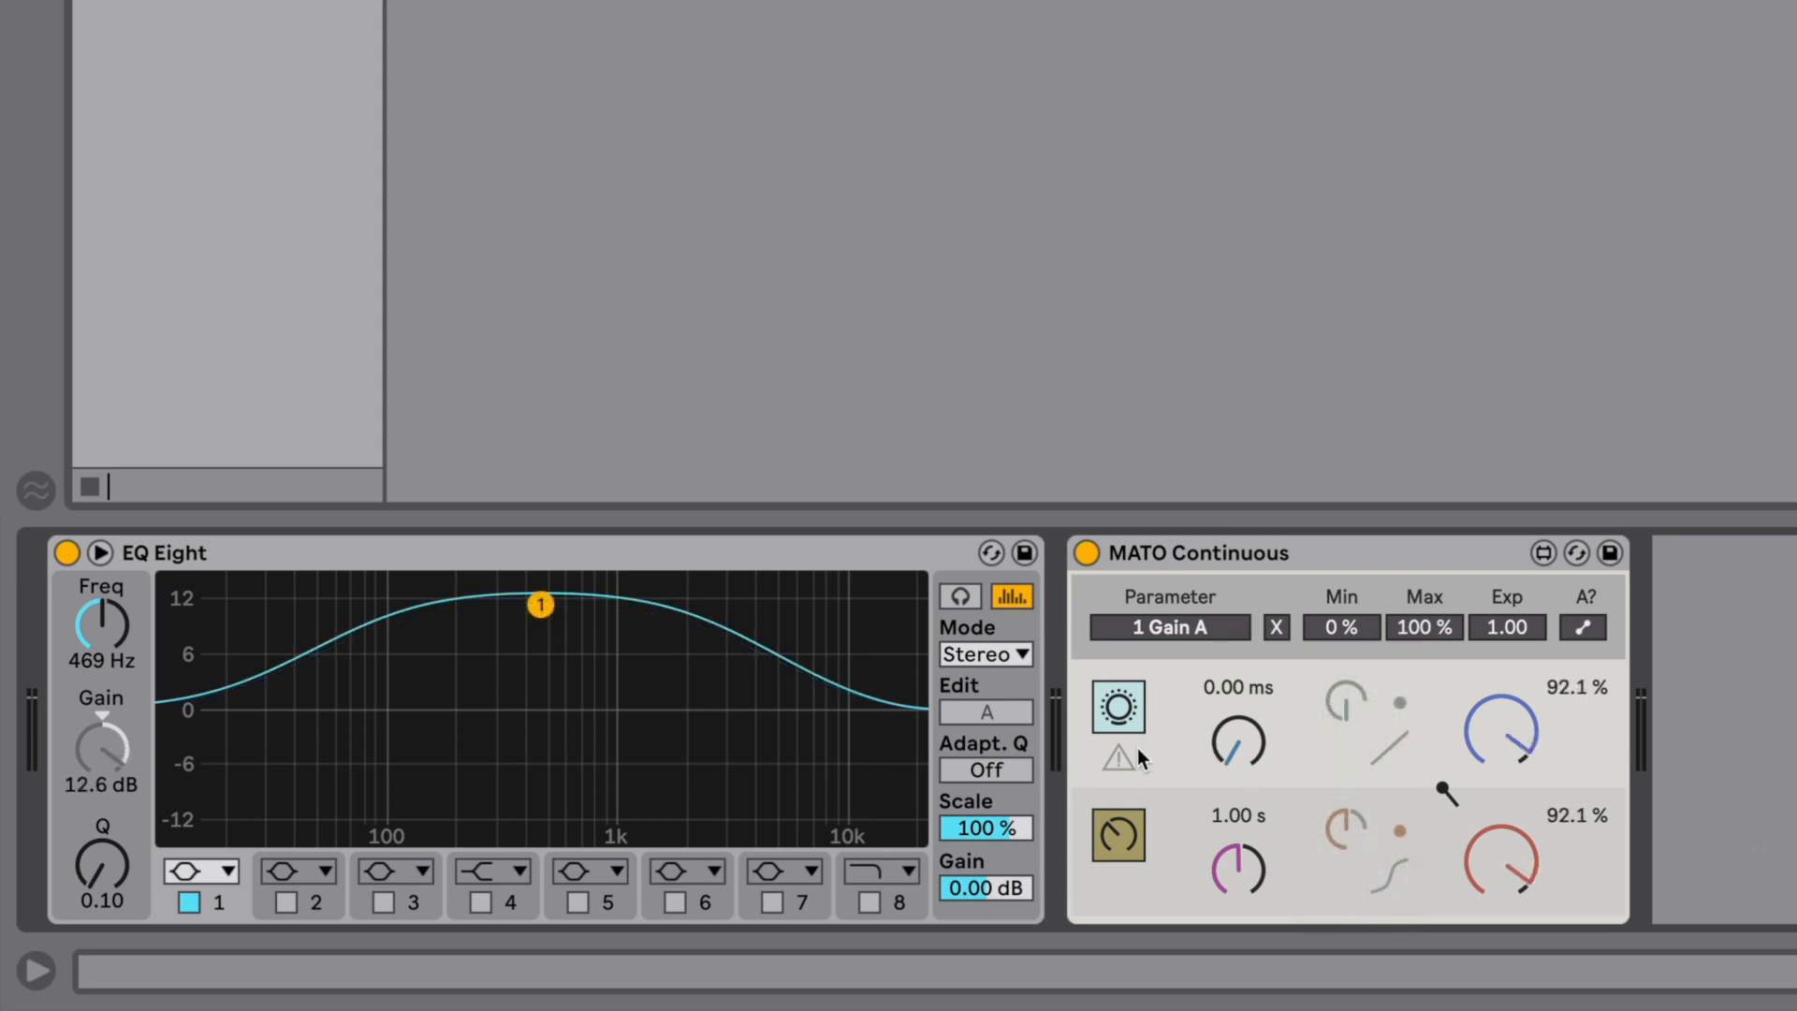
{"action": "left_click", "coordinate": [1128, 836]}
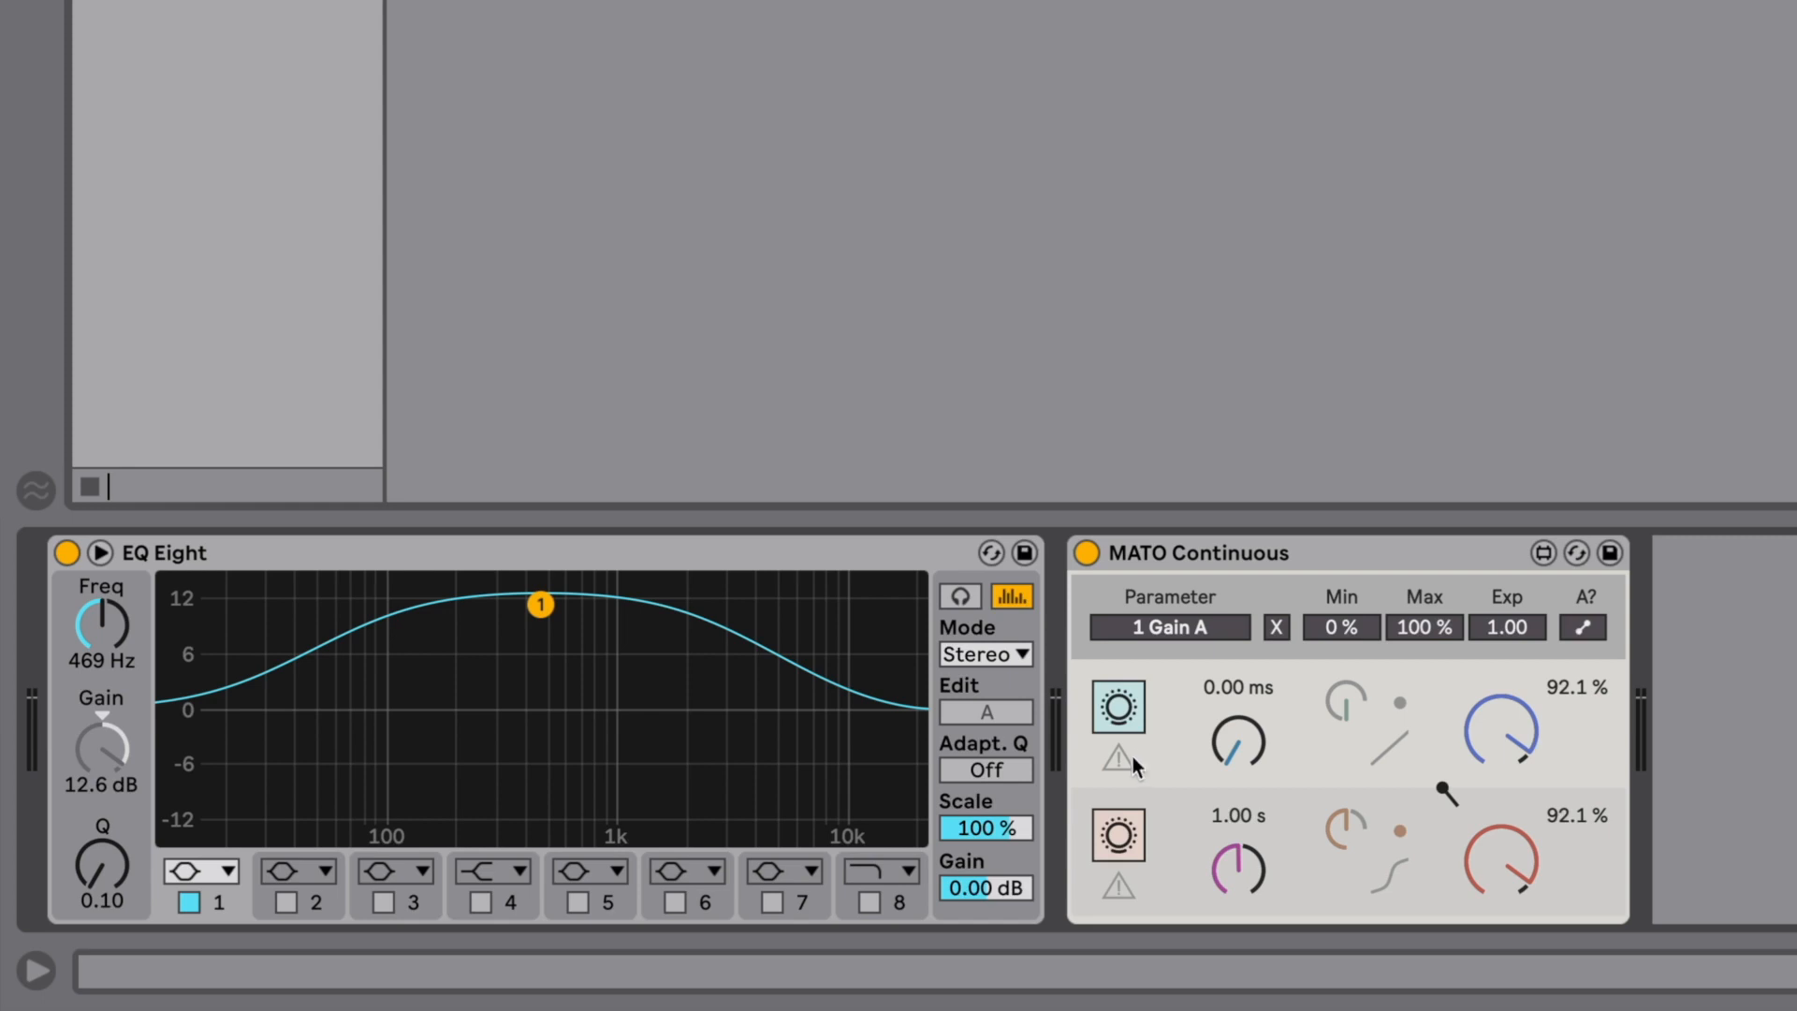
{"action": "mouse_move", "coordinate": [1125, 762]}
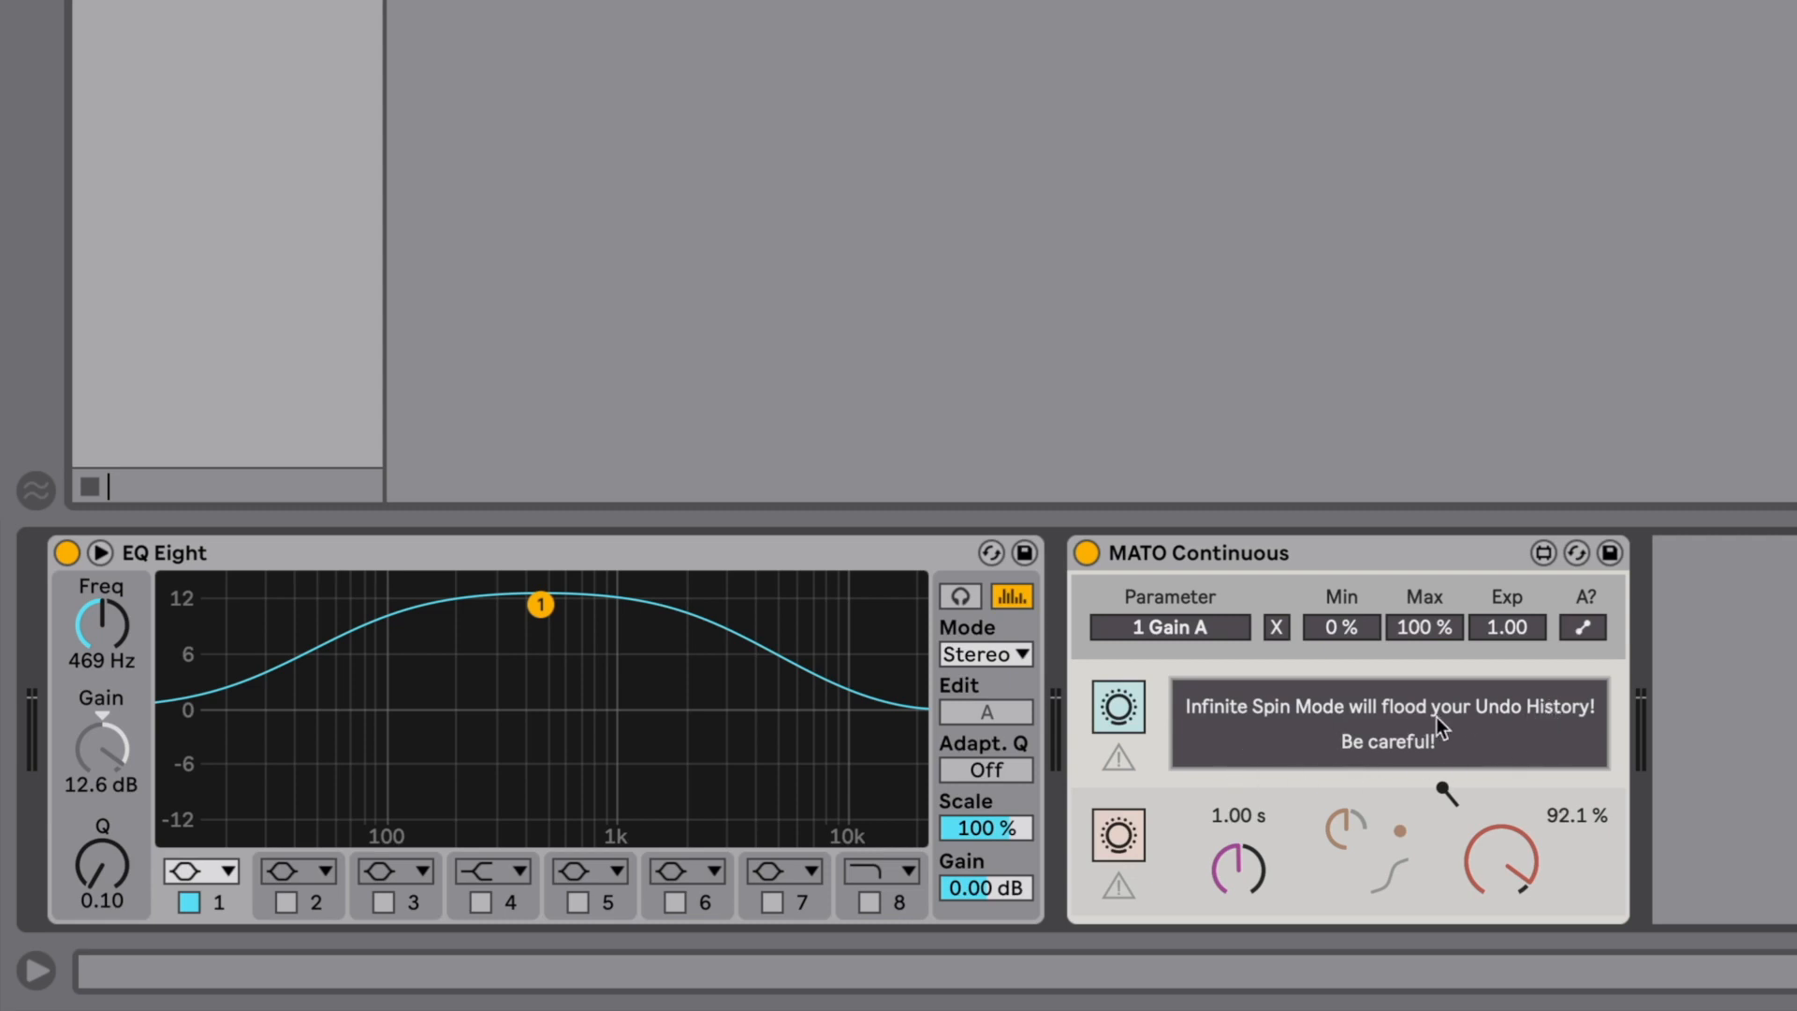
{"action": "left_click", "coordinate": [1461, 727]}
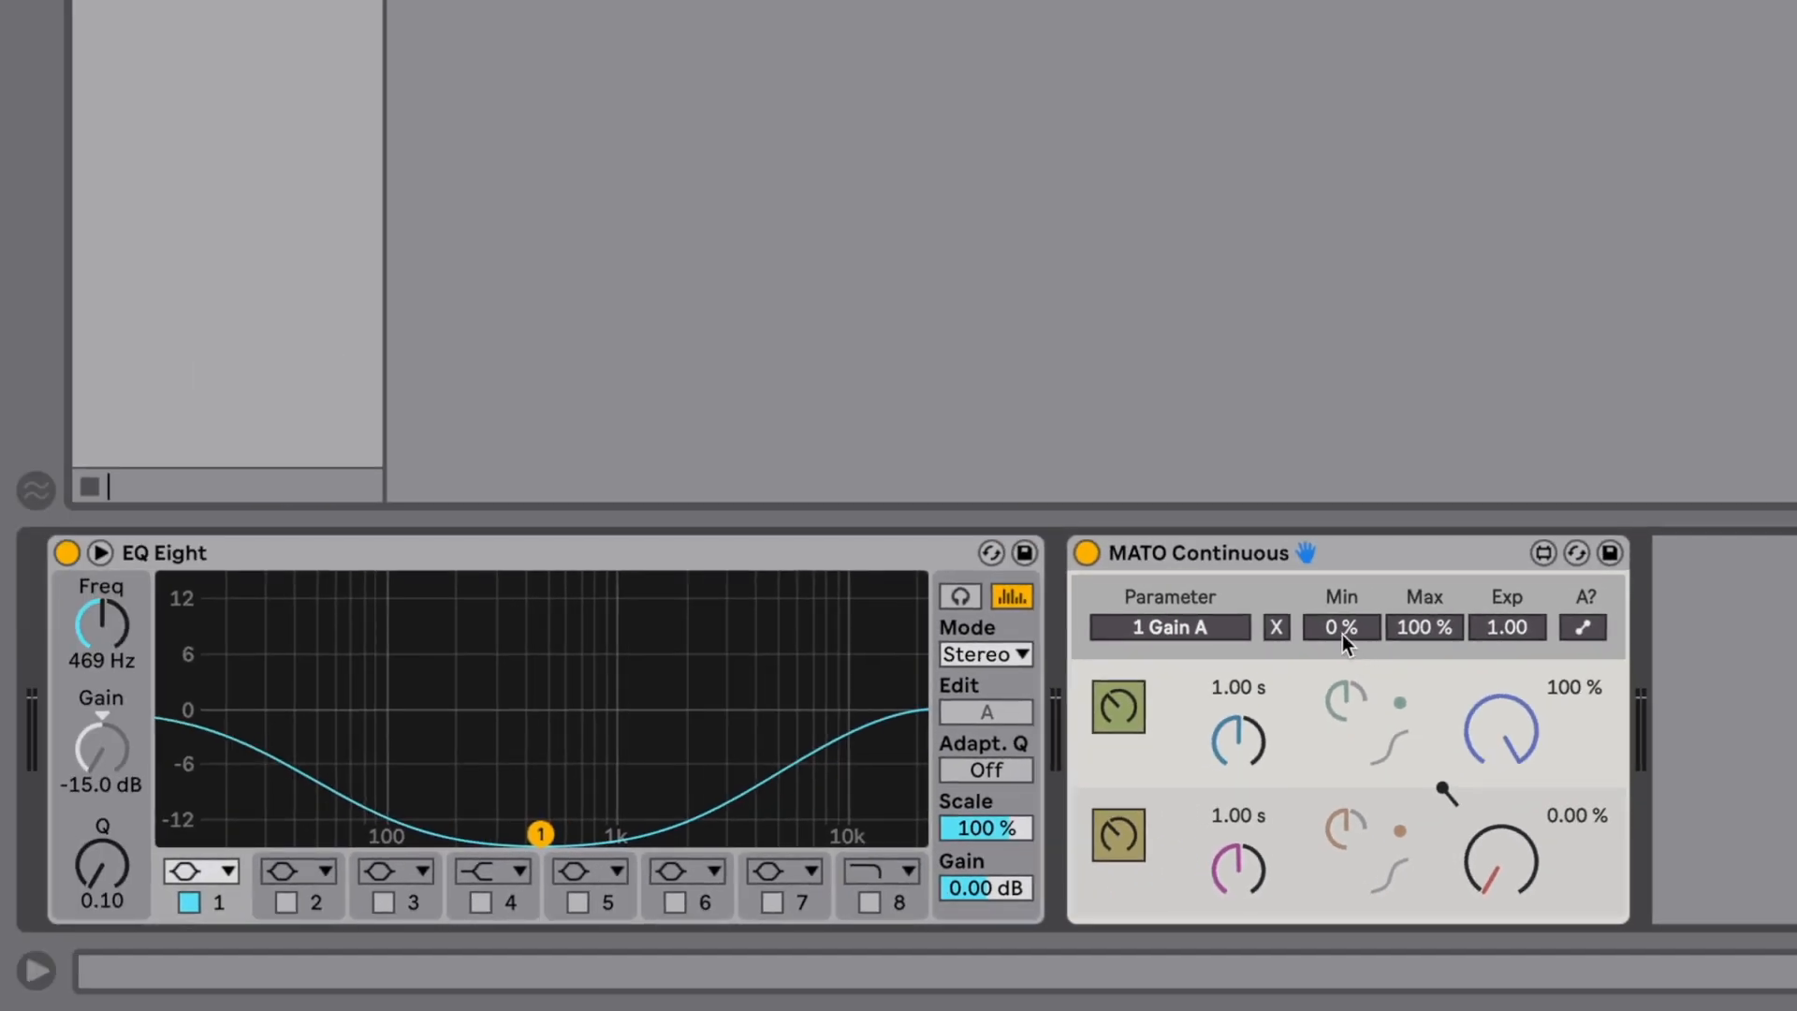
Set the mapping's Min to 25 % and turn Dial 2 up to 100 %
{"action": "mouse_move", "coordinate": [1505, 863]}
{"action": "left_mouse_down"}
{"action": "mouse_move", "coordinate": [1506, 826]}
{"action": "mouse_move", "coordinate": [1505, 863]}
{"action": "left_mouse_up"}
{"action": "left_click", "coordinate": [1337, 631]}
{"action": "type", "text": "25"}
{"action": "key", "text": "Return"}
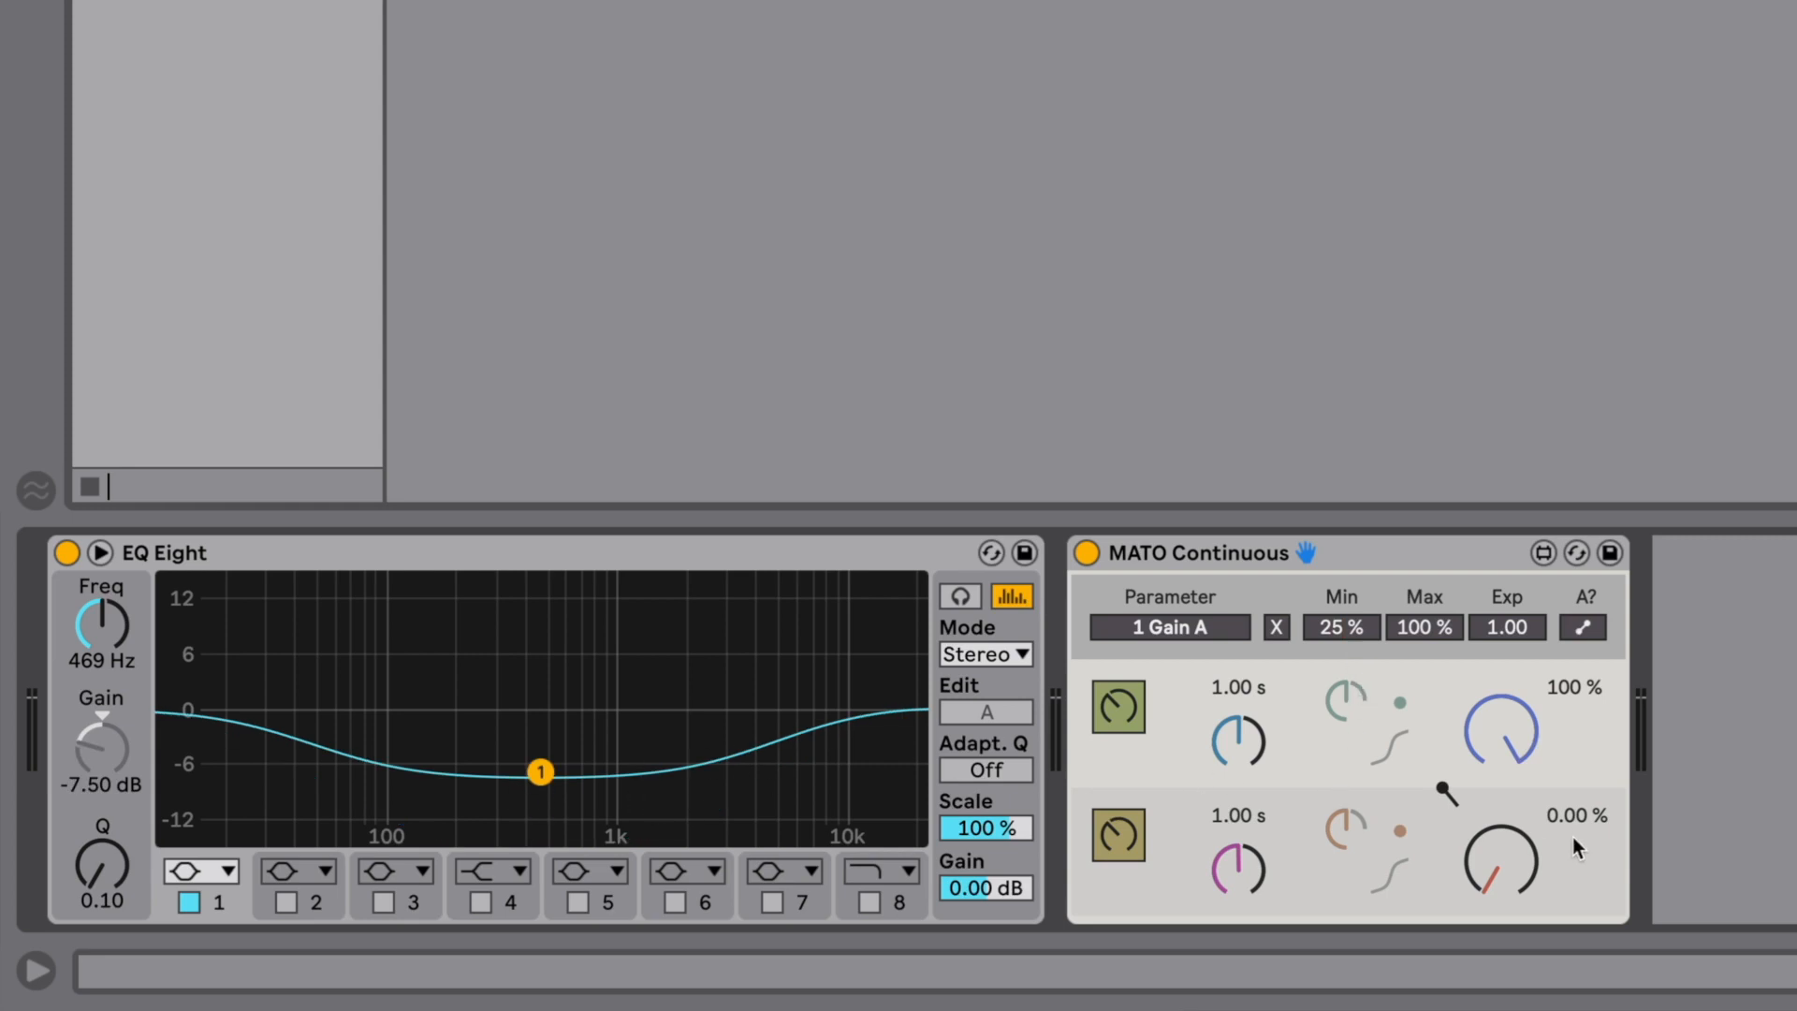
{"action": "left_click_drag", "start_coordinate": [1518, 856], "coordinate": [1518, 733]}
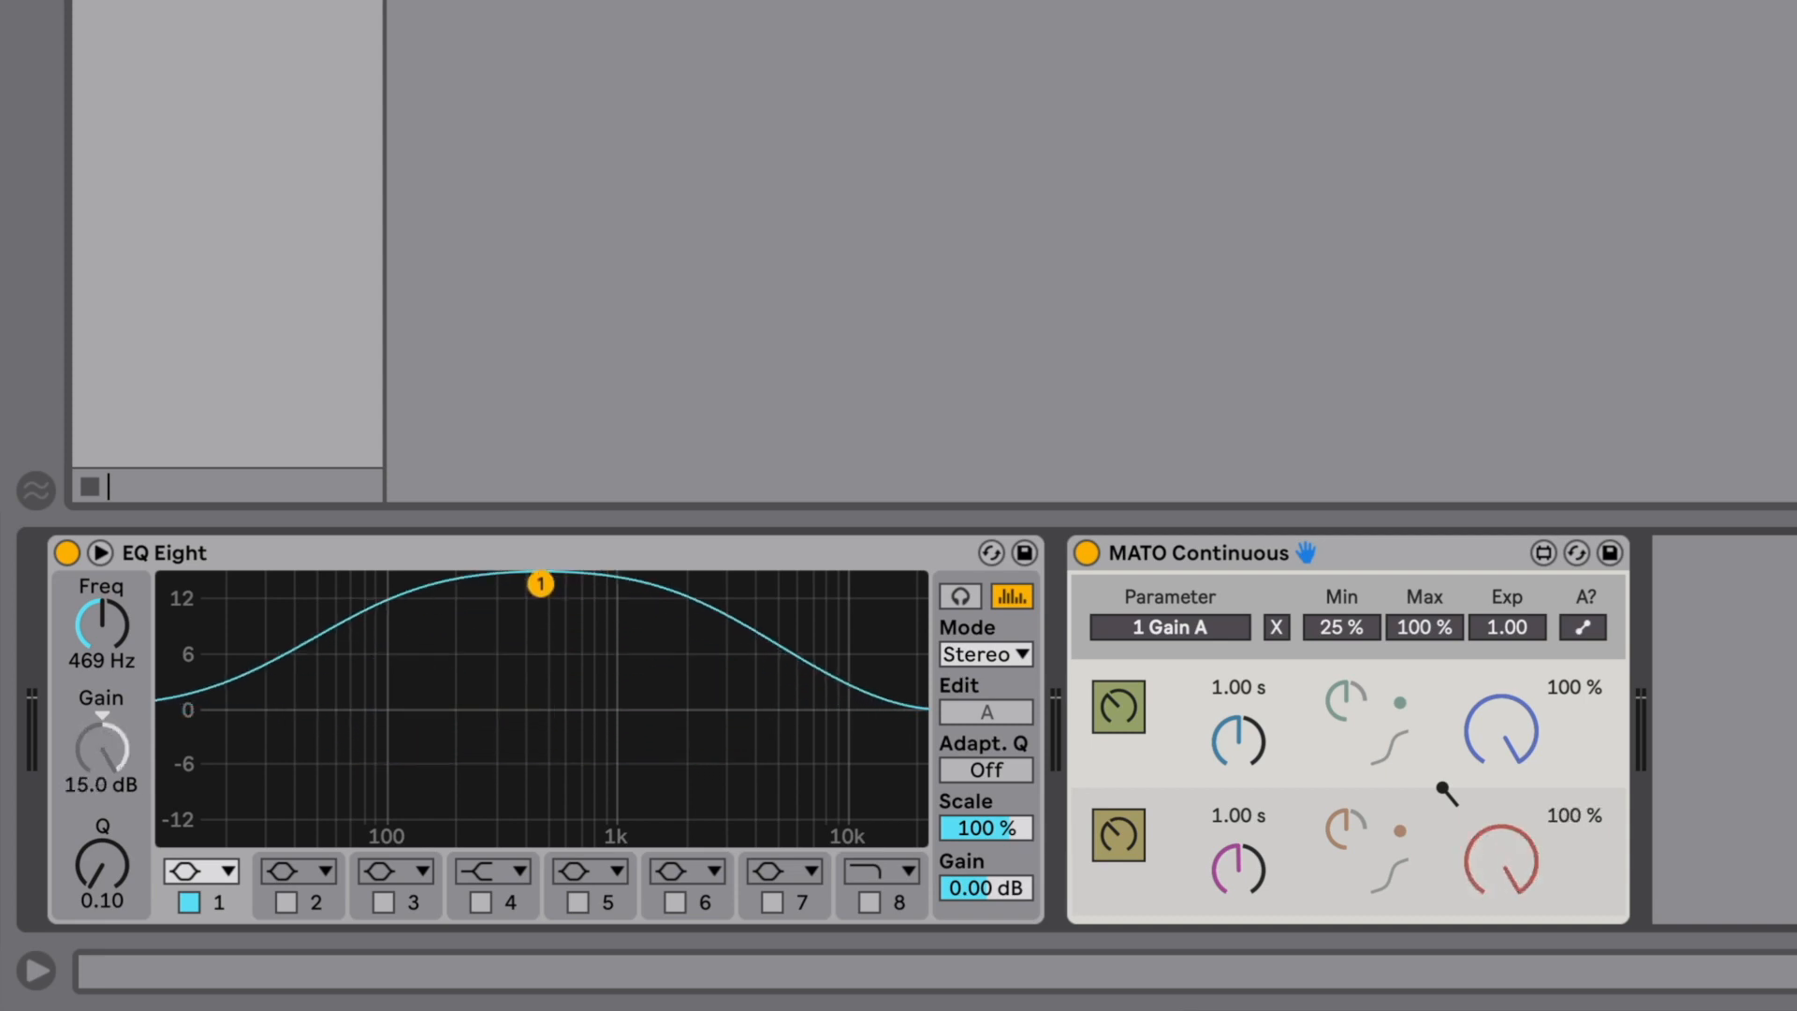
Set the mapping's Max to 75 % and turn Dial 2 down to 0 %
{"action": "left_click", "coordinate": [1436, 625]}
{"action": "type", "text": "75"}
{"action": "key", "text": "Return"}
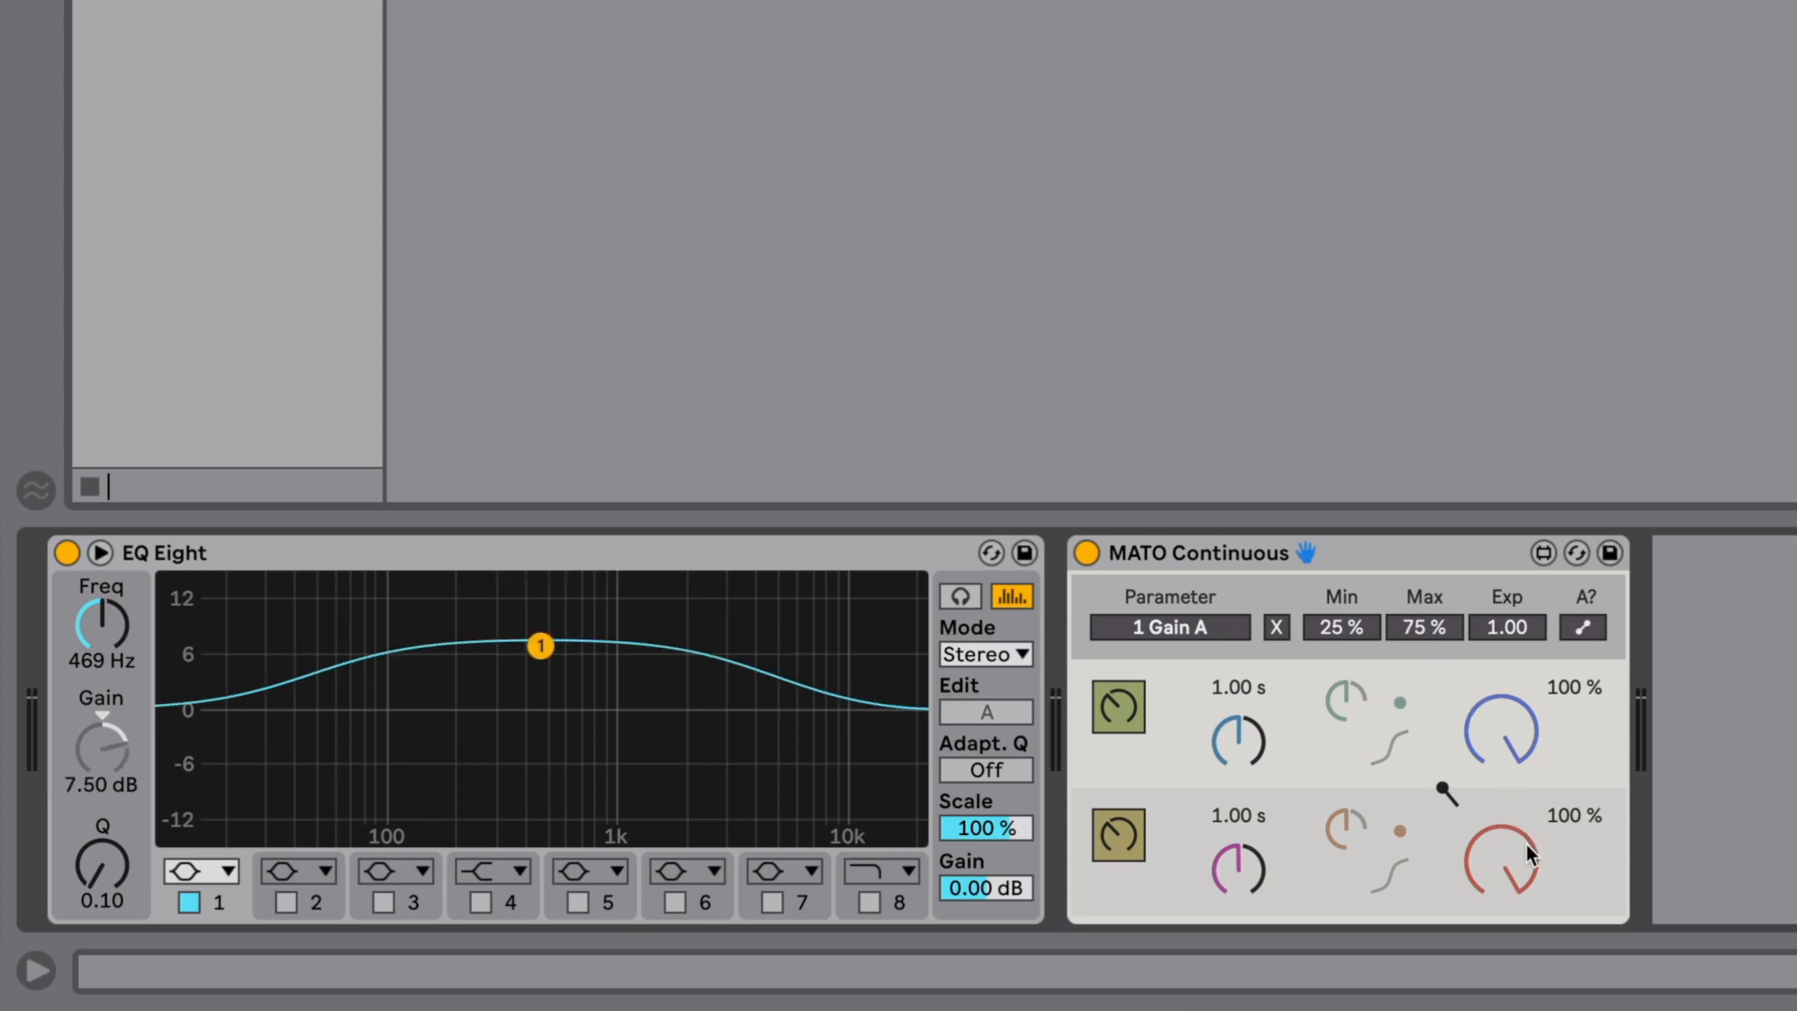
{"action": "left_click_drag", "start_coordinate": [1519, 859], "coordinate": [1519, 891]}
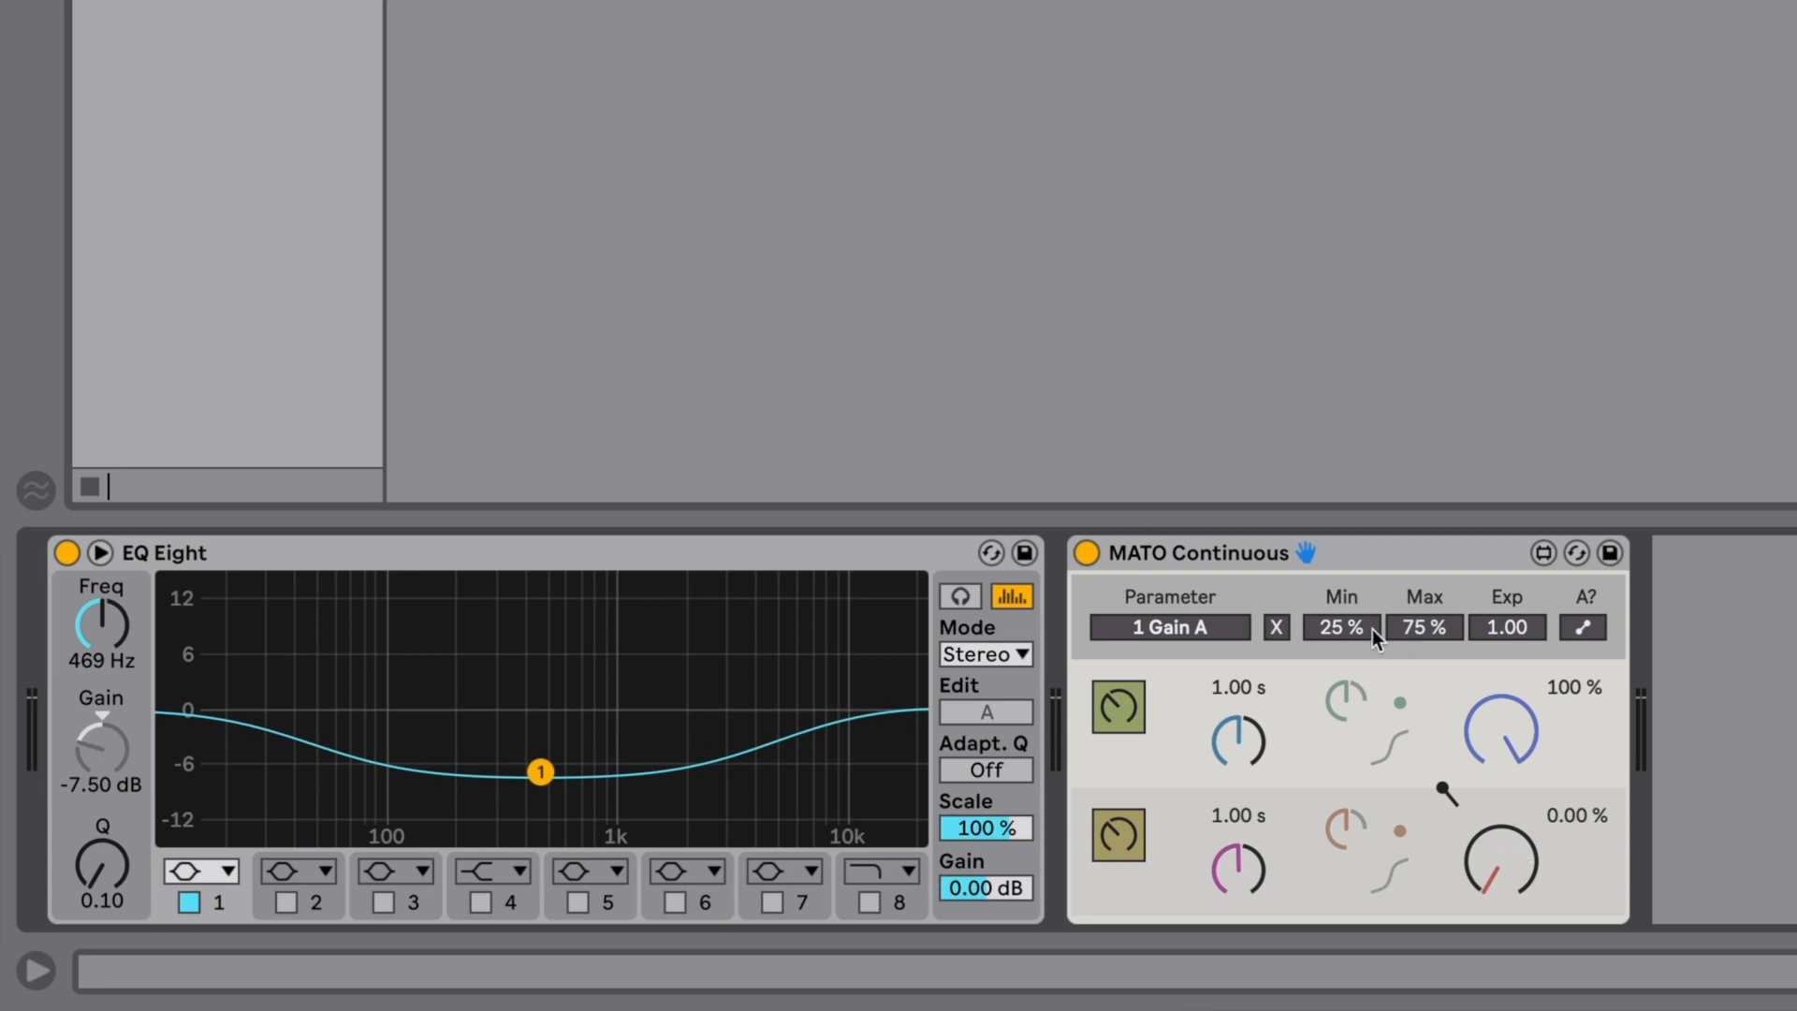
Restore the mapping range to 0–100 % and set Dial 2 to 50 %, 25 % and finally 0 %
{"action": "left_click_drag", "start_coordinate": [1373, 629], "coordinate": [1421, 700]}
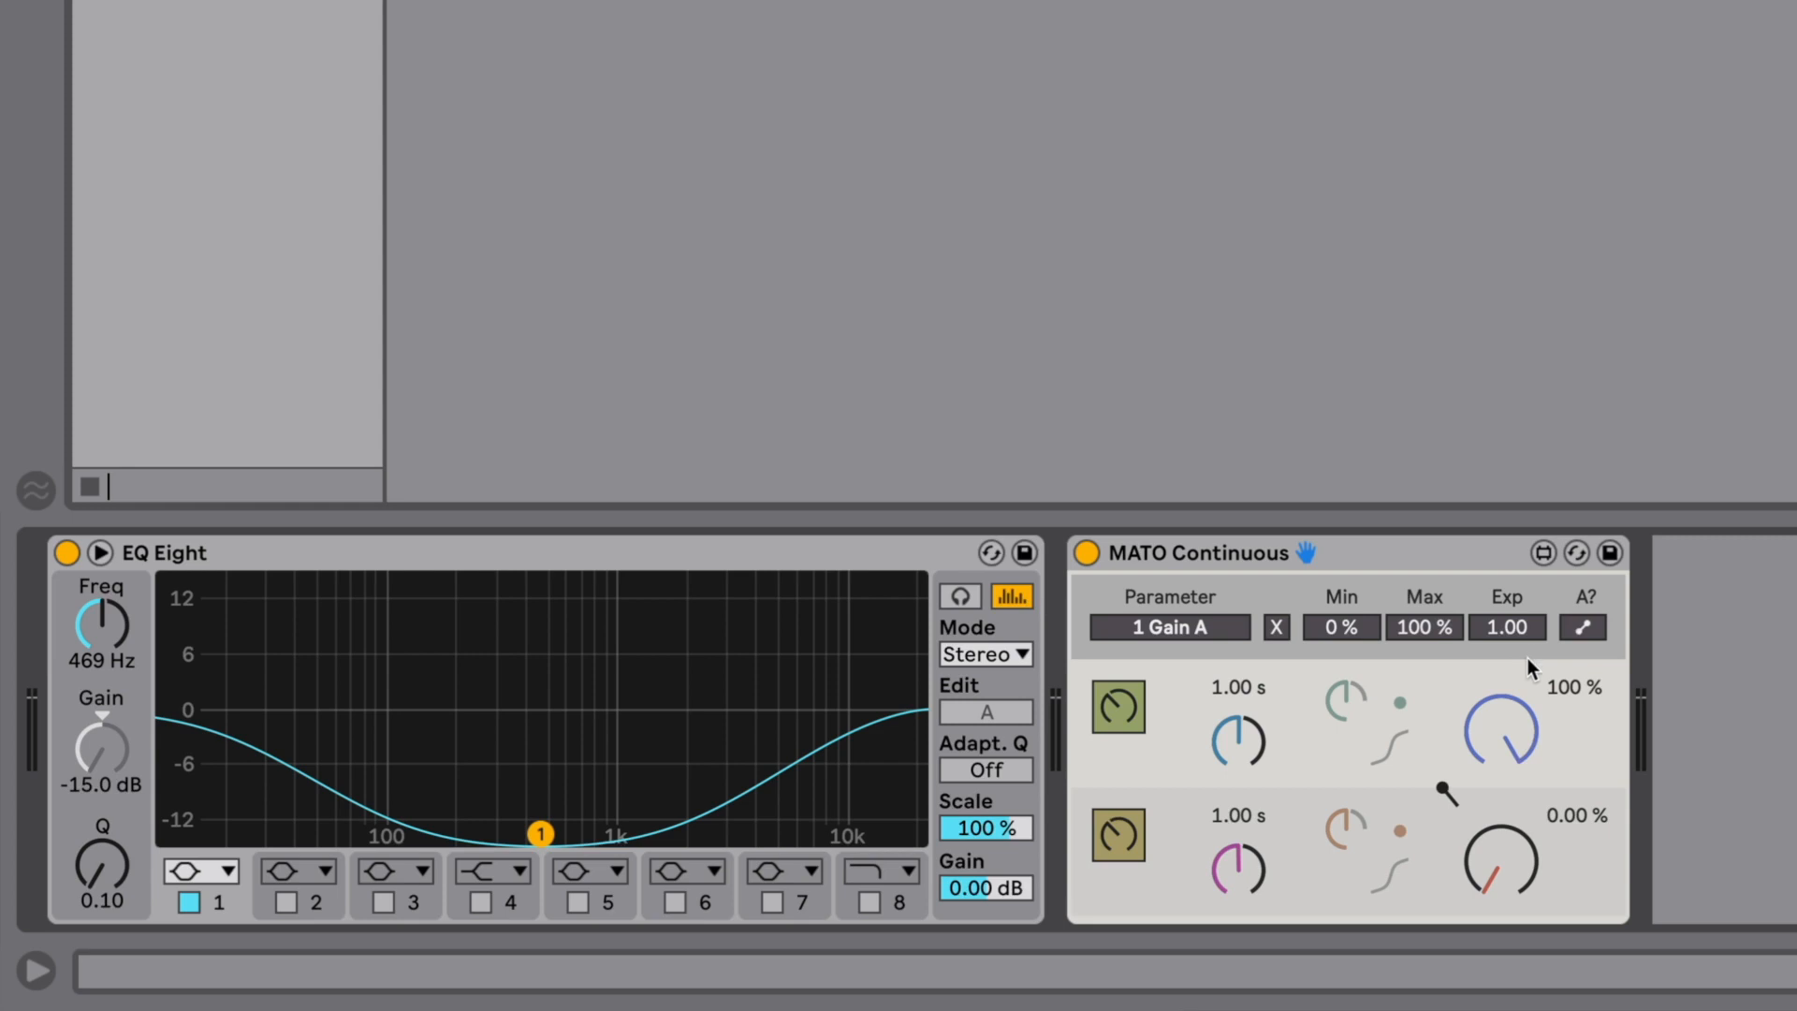
{"action": "left_click", "coordinate": [1570, 817]}
{"action": "type", "text": "50"}
{"action": "key", "text": "Return"}
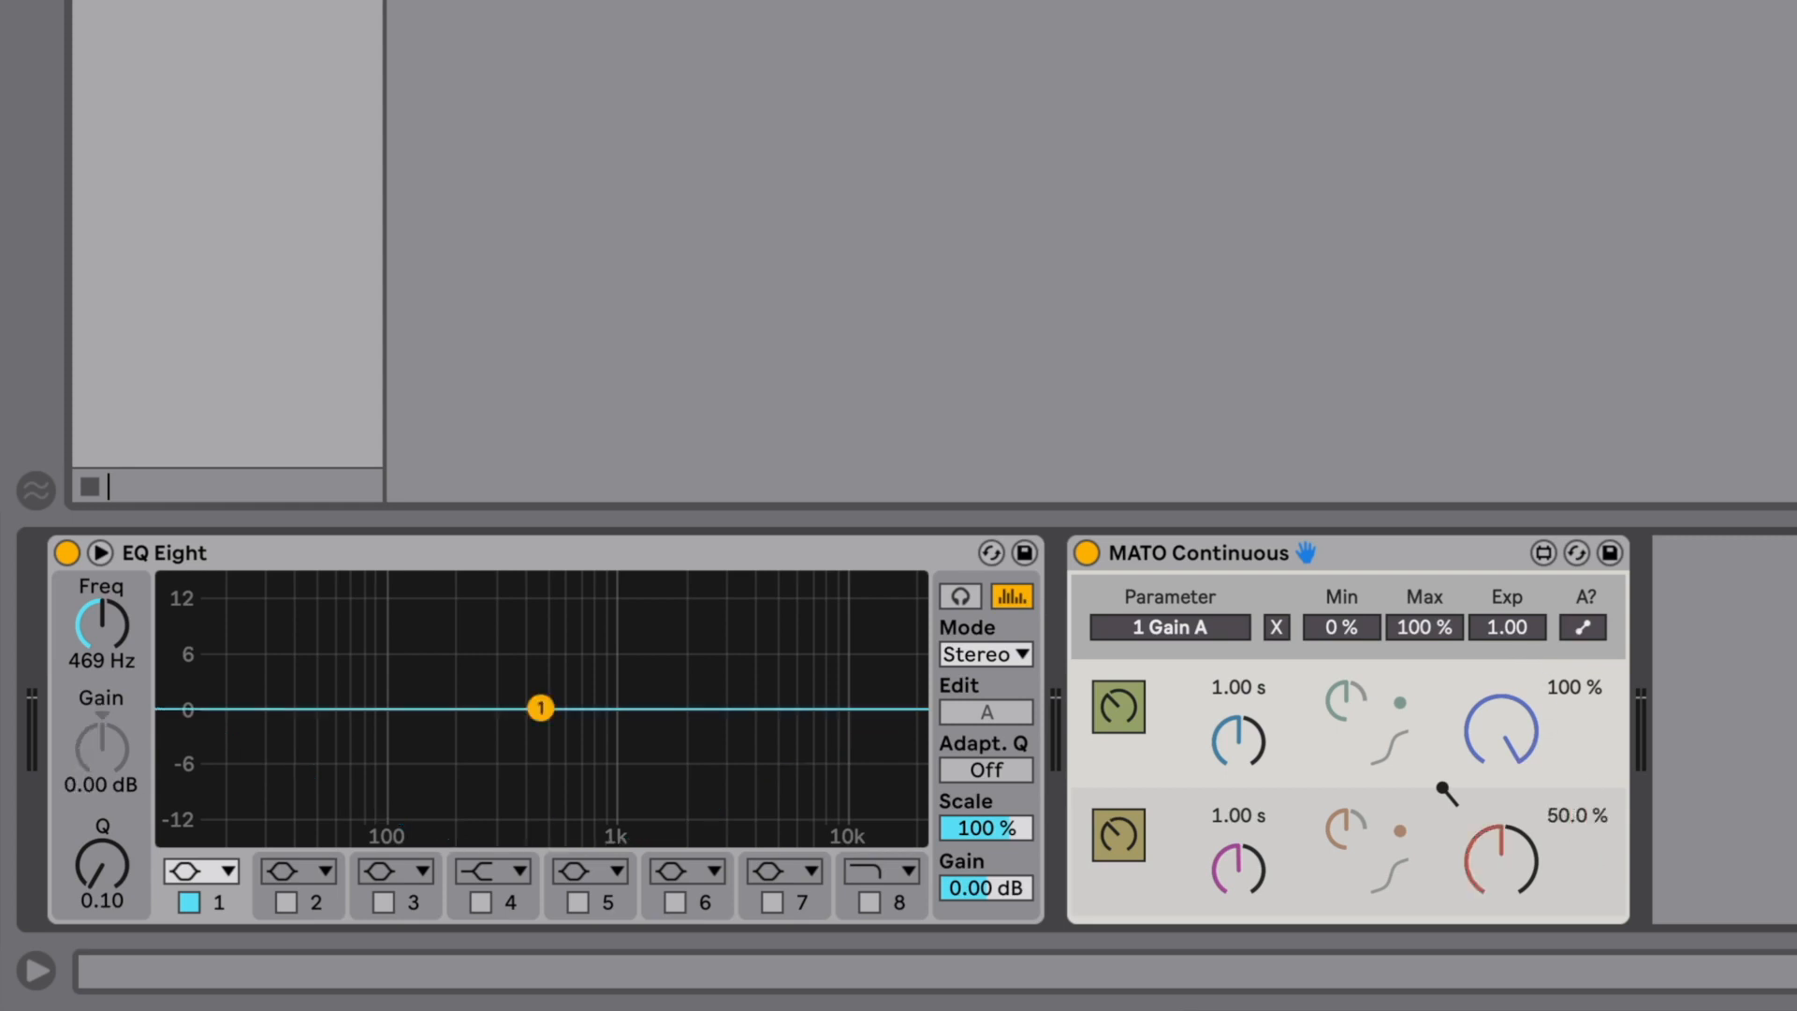
{"action": "left_click_drag", "start_coordinate": [1572, 817], "coordinate": [1572, 863]}
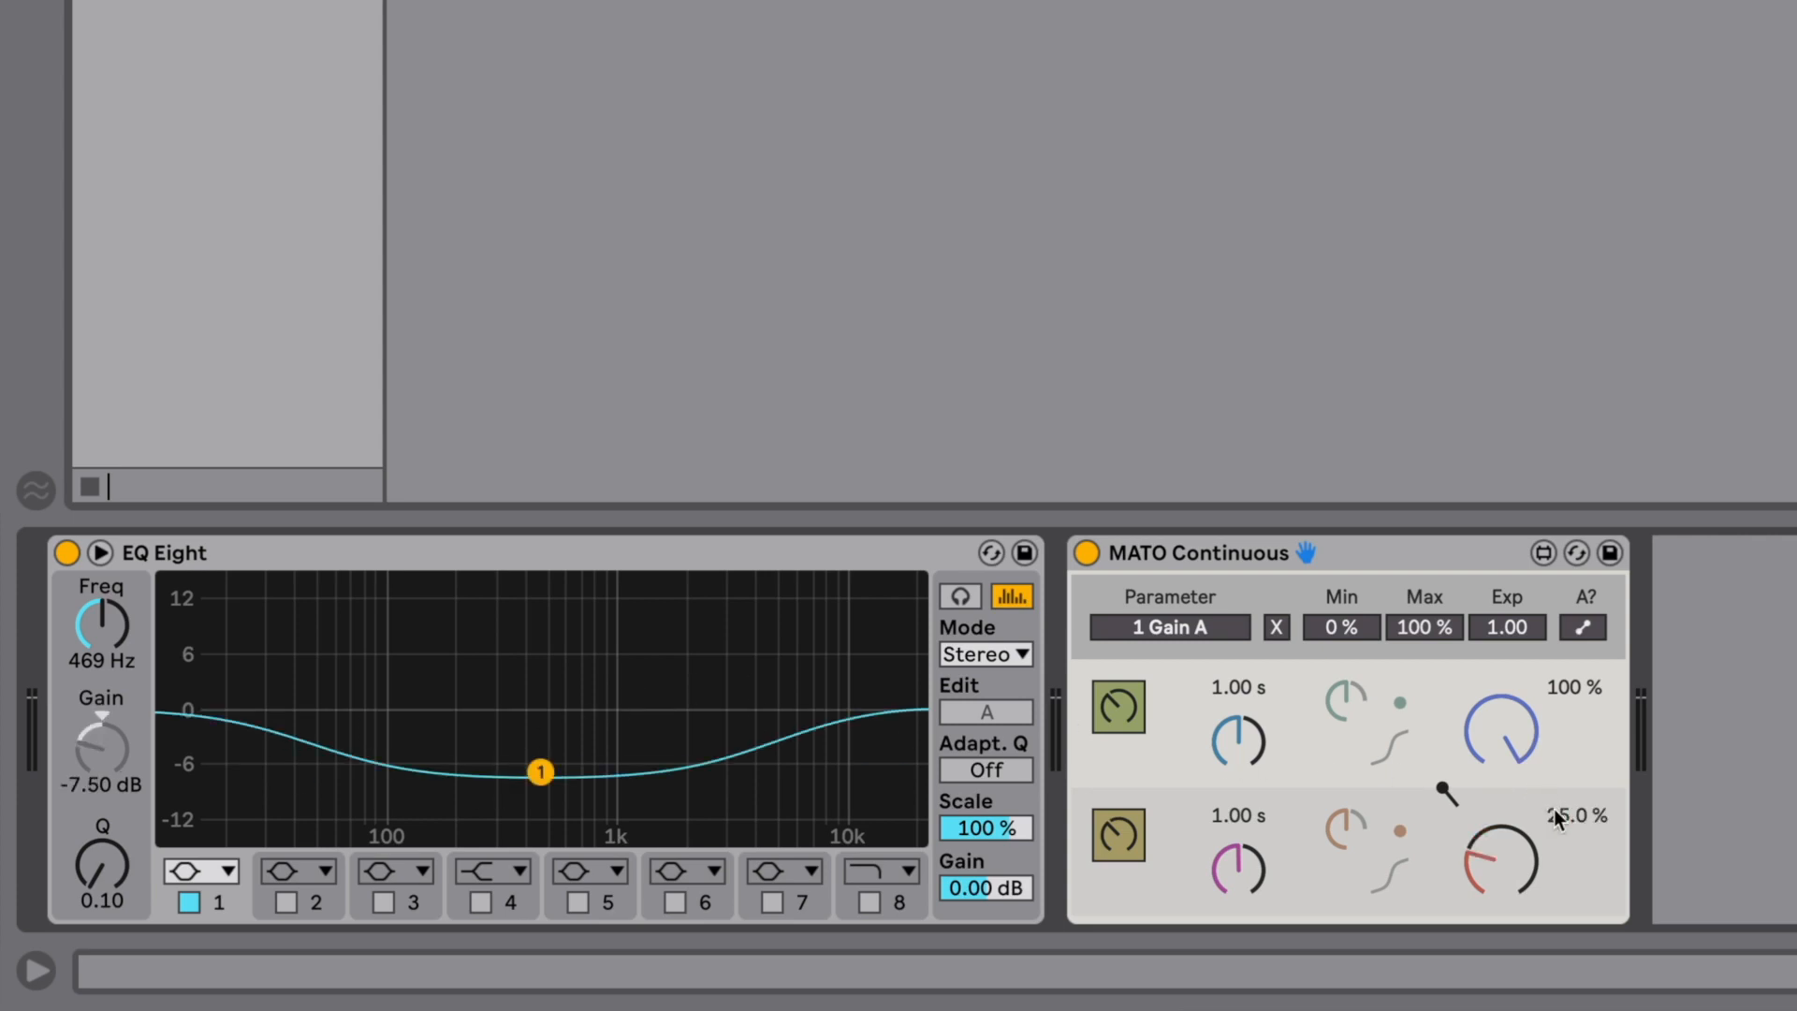
{"action": "left_click_drag", "start_coordinate": [1507, 857], "coordinate": [1468, 902]}
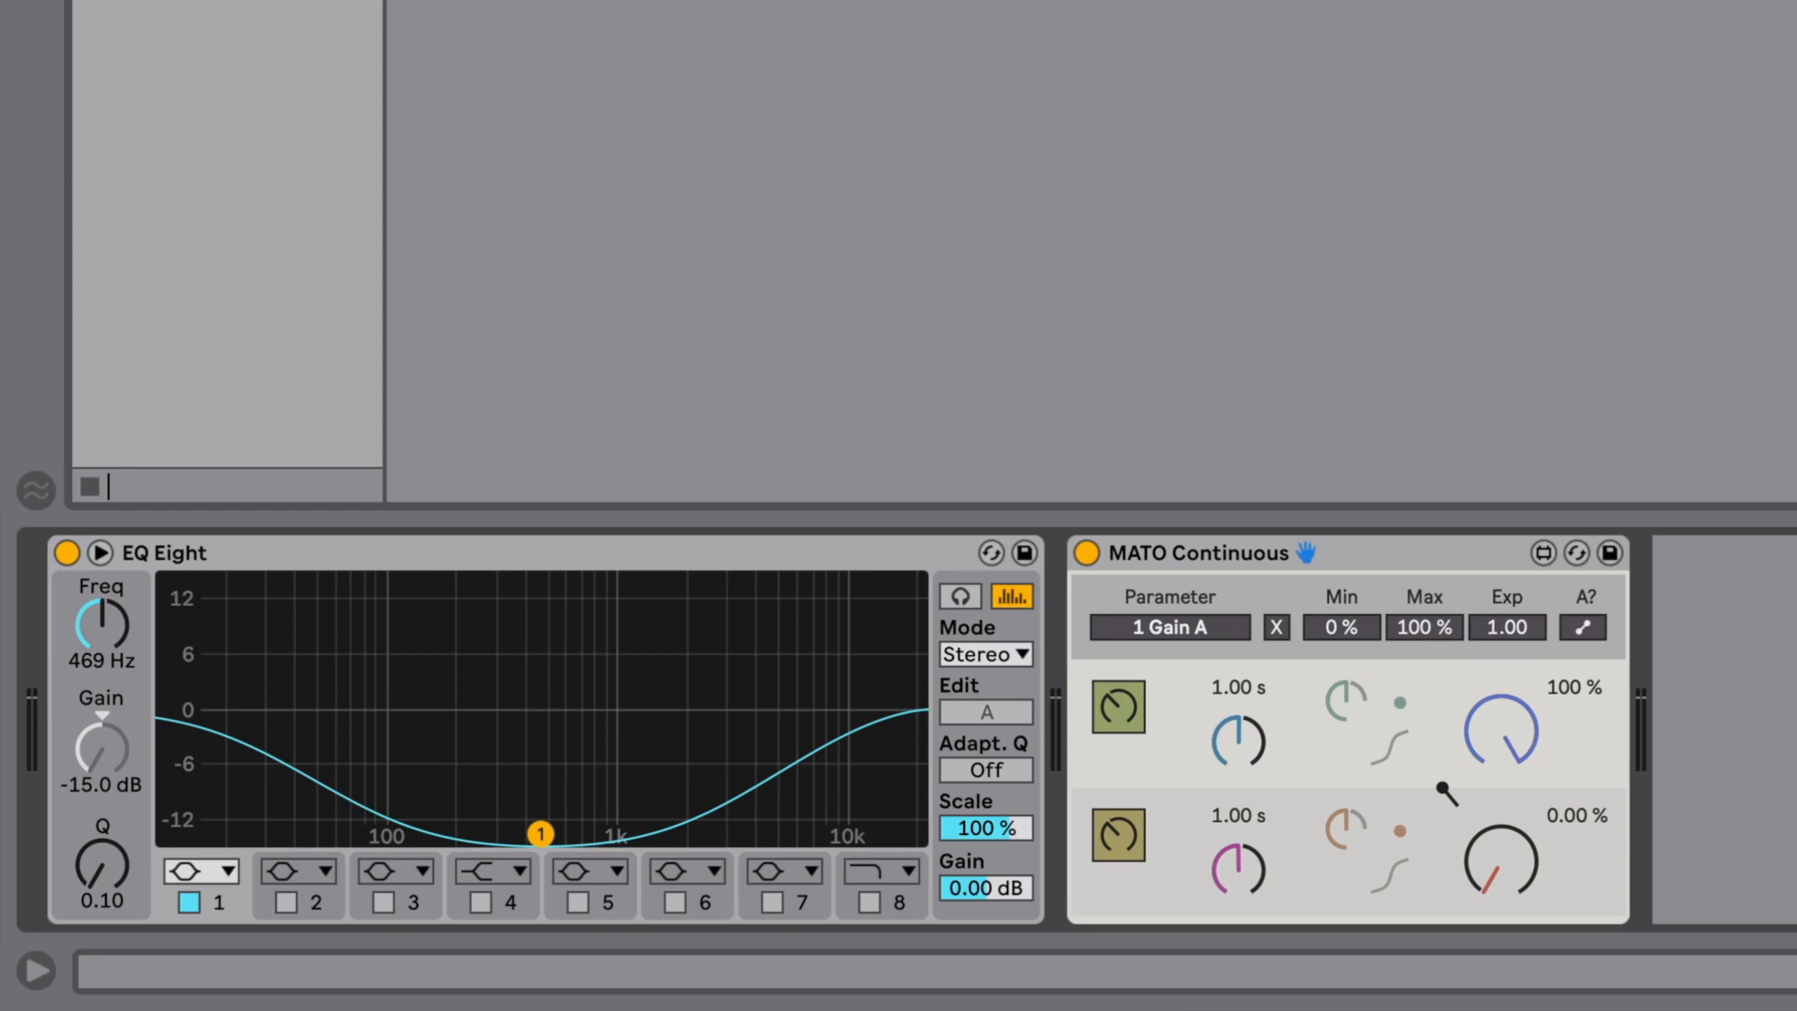
Set the mapping's Exp to 0.66 and sweep Dial 2 up from 0 % to test the response
{"action": "left_click_drag", "start_coordinate": [1507, 627], "coordinate": [1507, 582]}
{"action": "left_click_drag", "start_coordinate": [1515, 628], "coordinate": [1515, 683]}
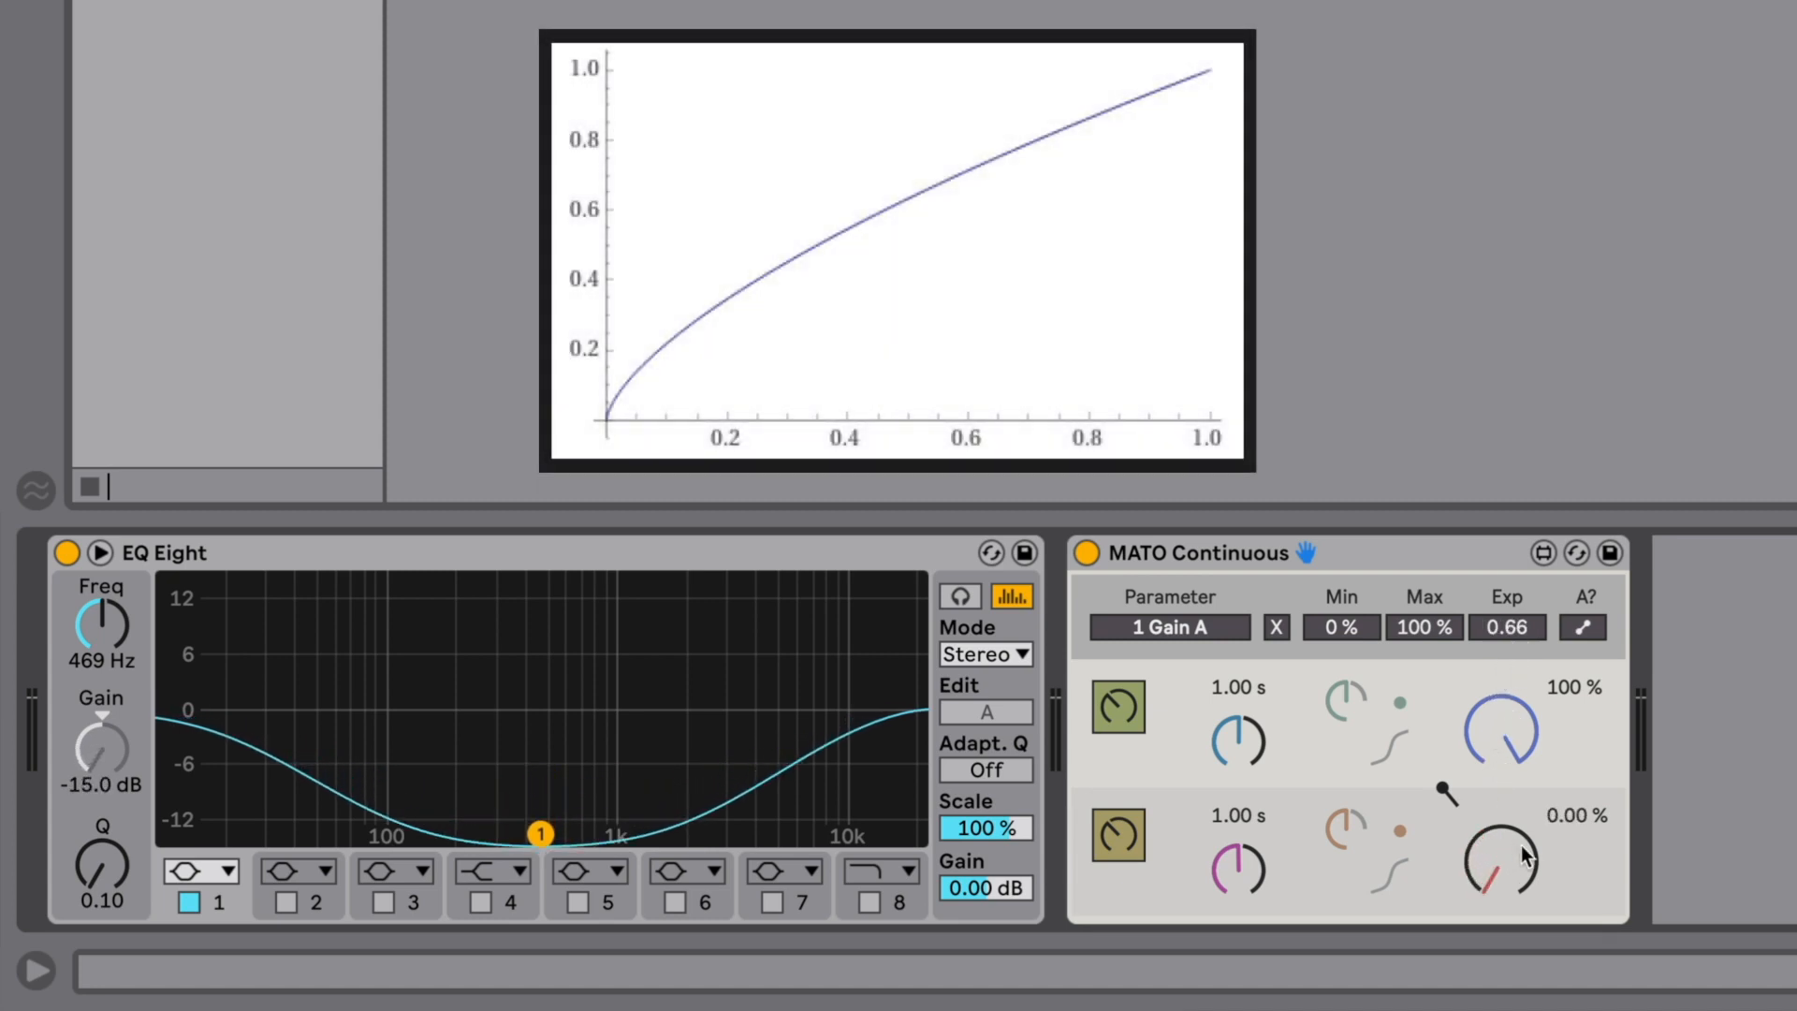
{"action": "left_click_drag", "start_coordinate": [1502, 895], "coordinate": [1501, 791]}
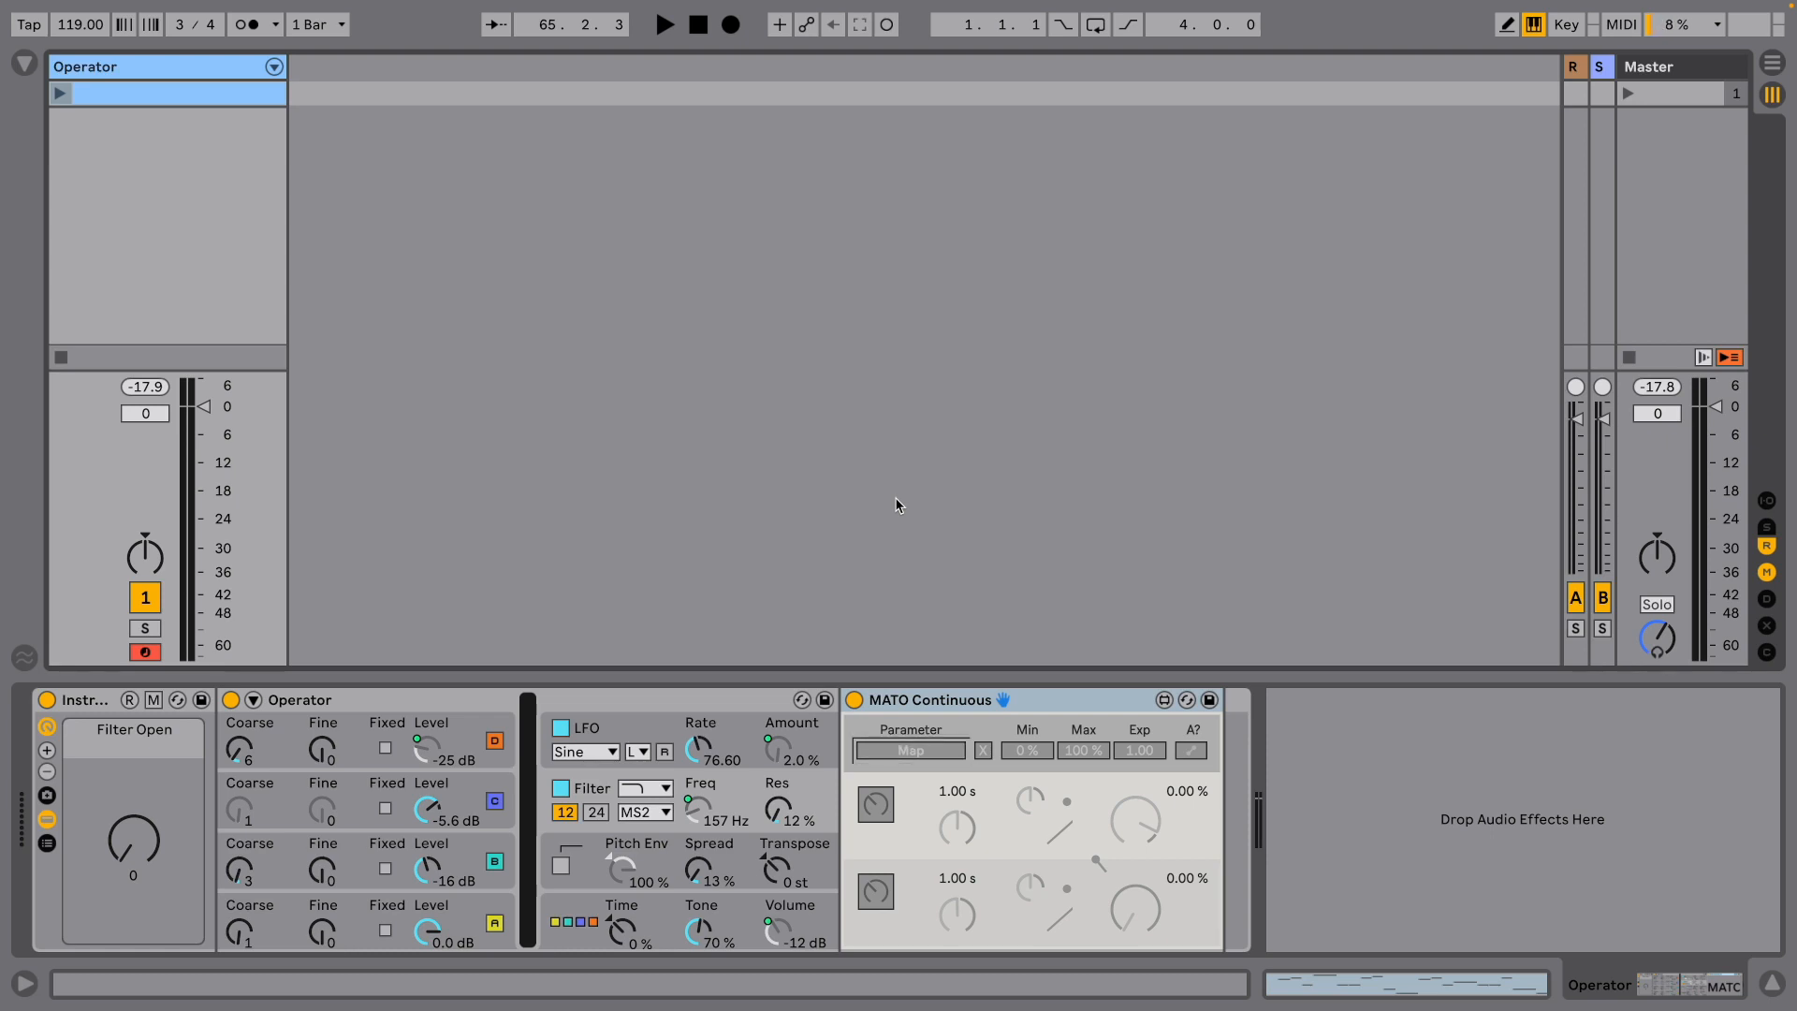
Collapse MATO Continuous in the Operator track's rack and try the Filter Open macro, leaving it at 0
{"action": "double_click", "coordinate": [918, 699]}
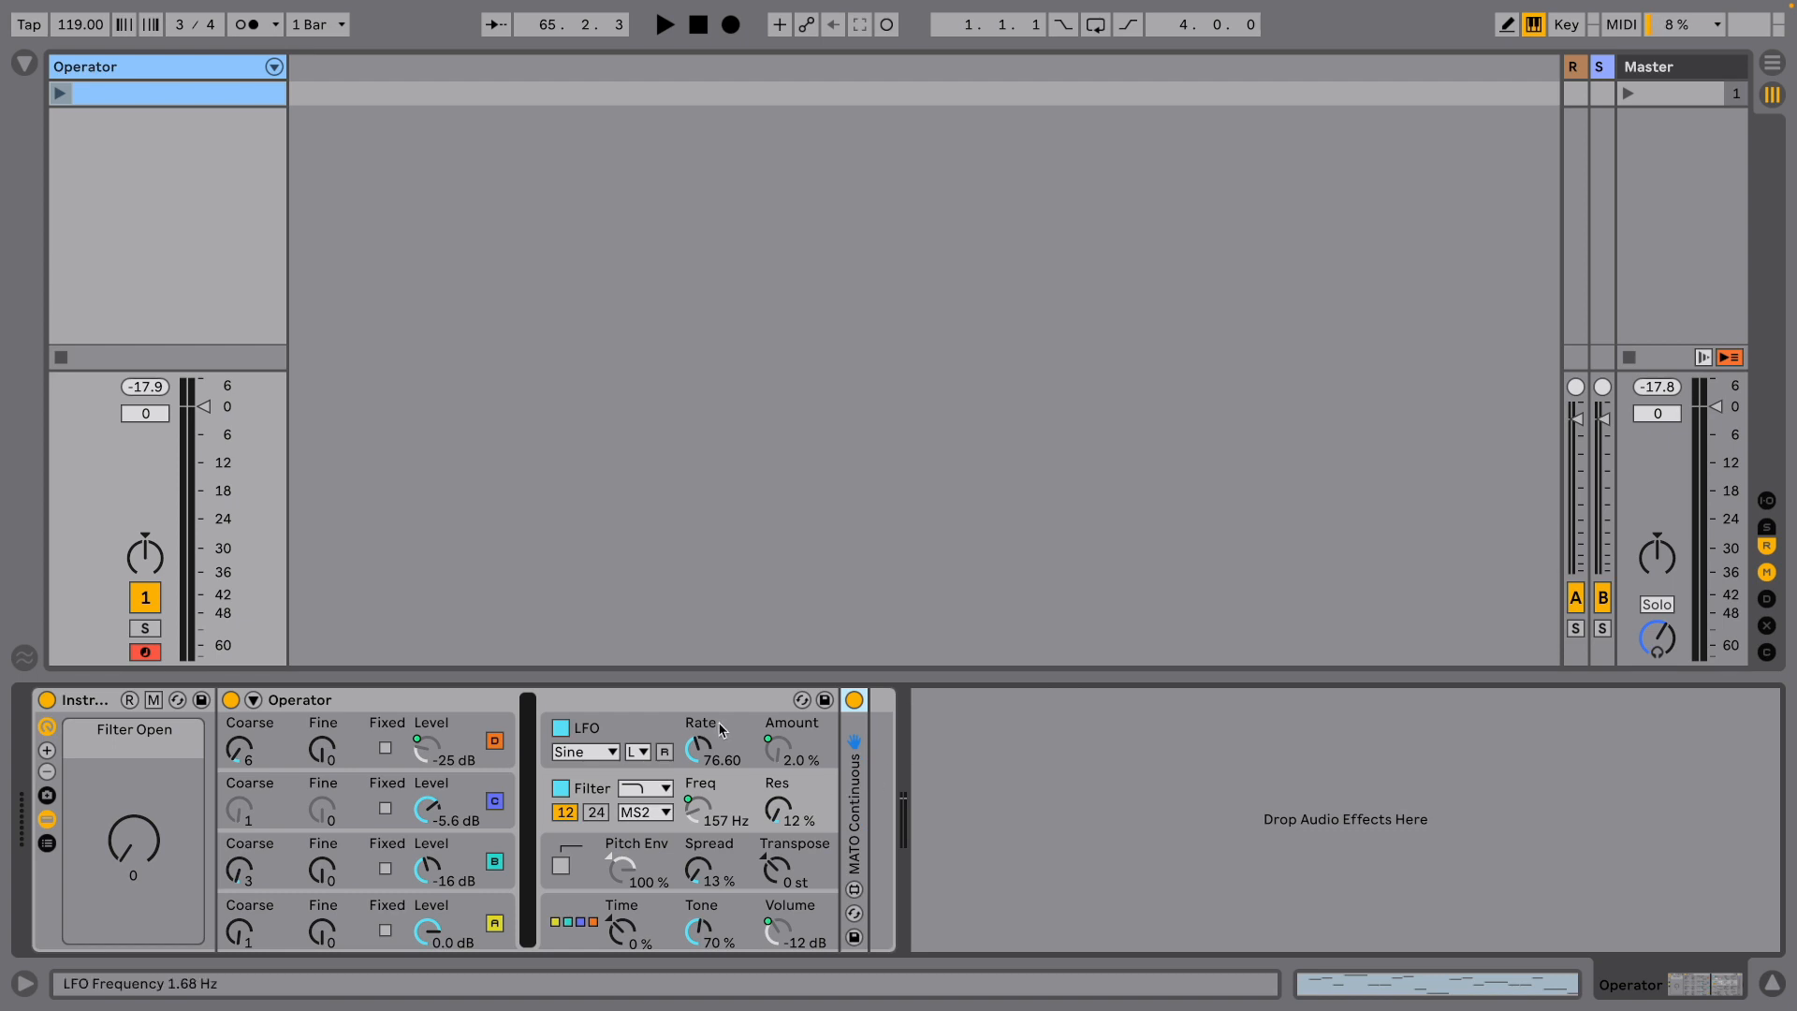
{"action": "left_click", "coordinate": [351, 700]}
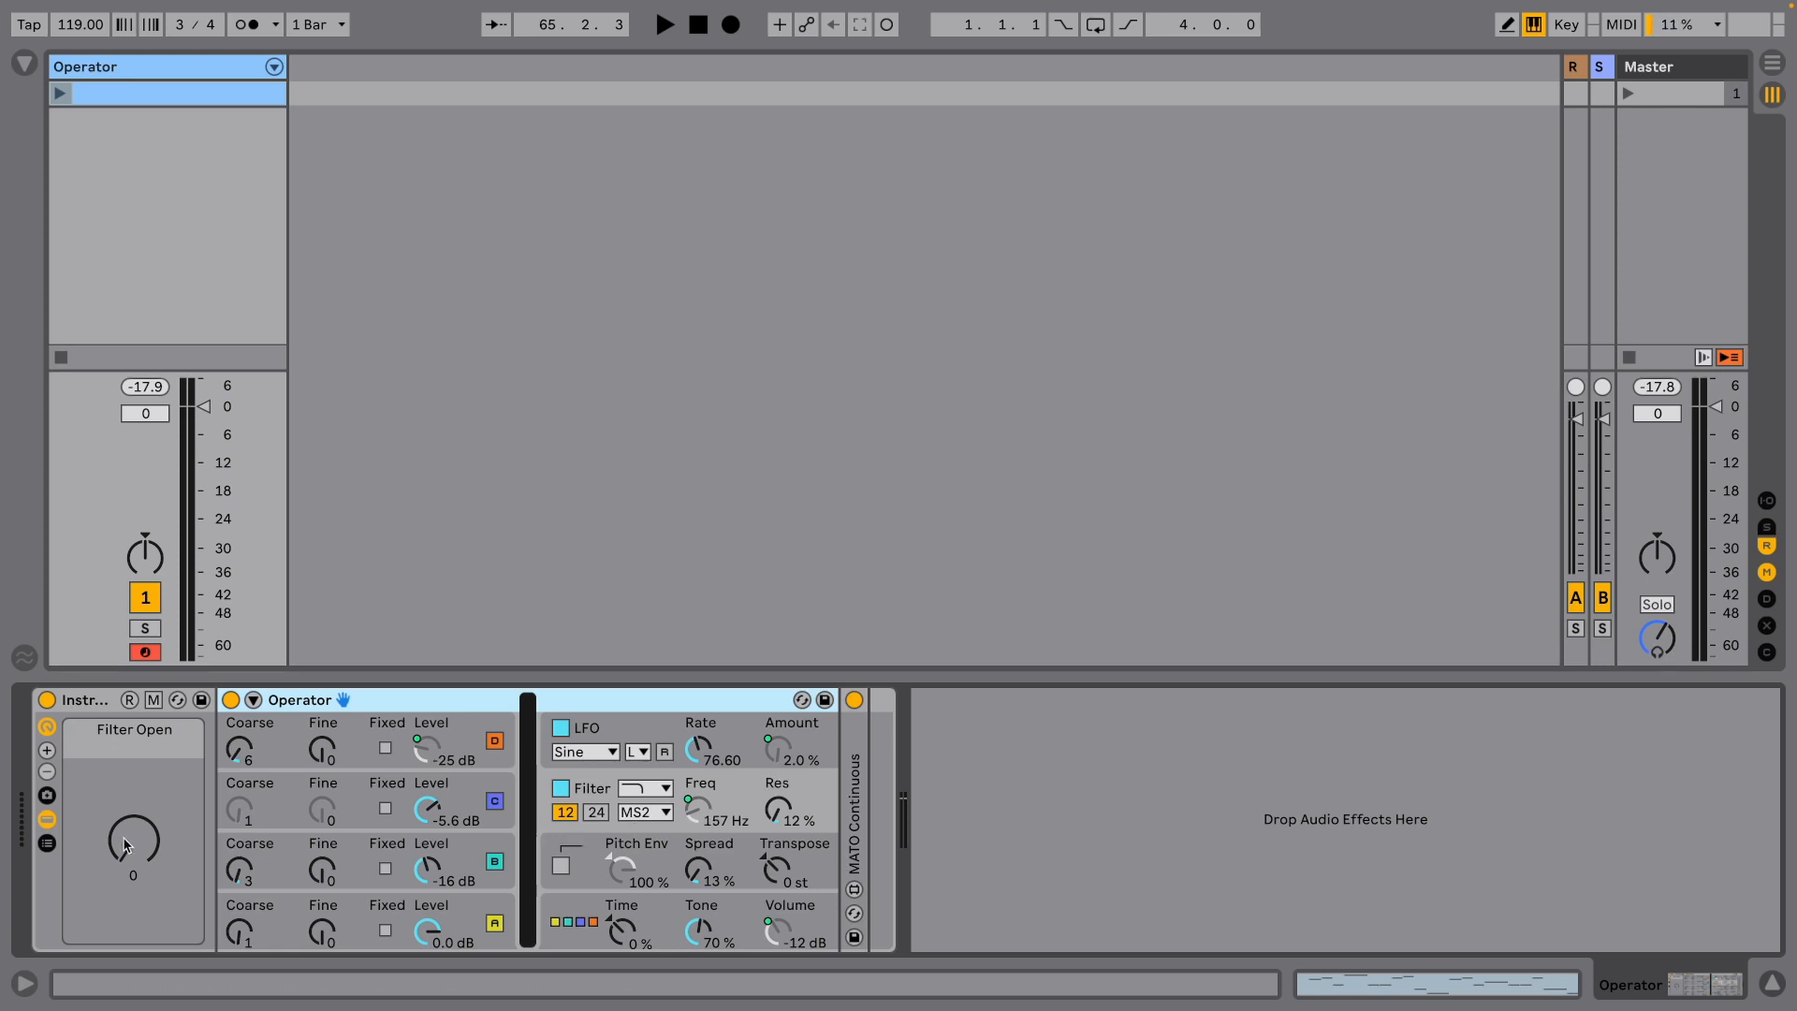
{"action": "left_click_drag", "start_coordinate": [129, 847], "coordinate": [152, 901]}
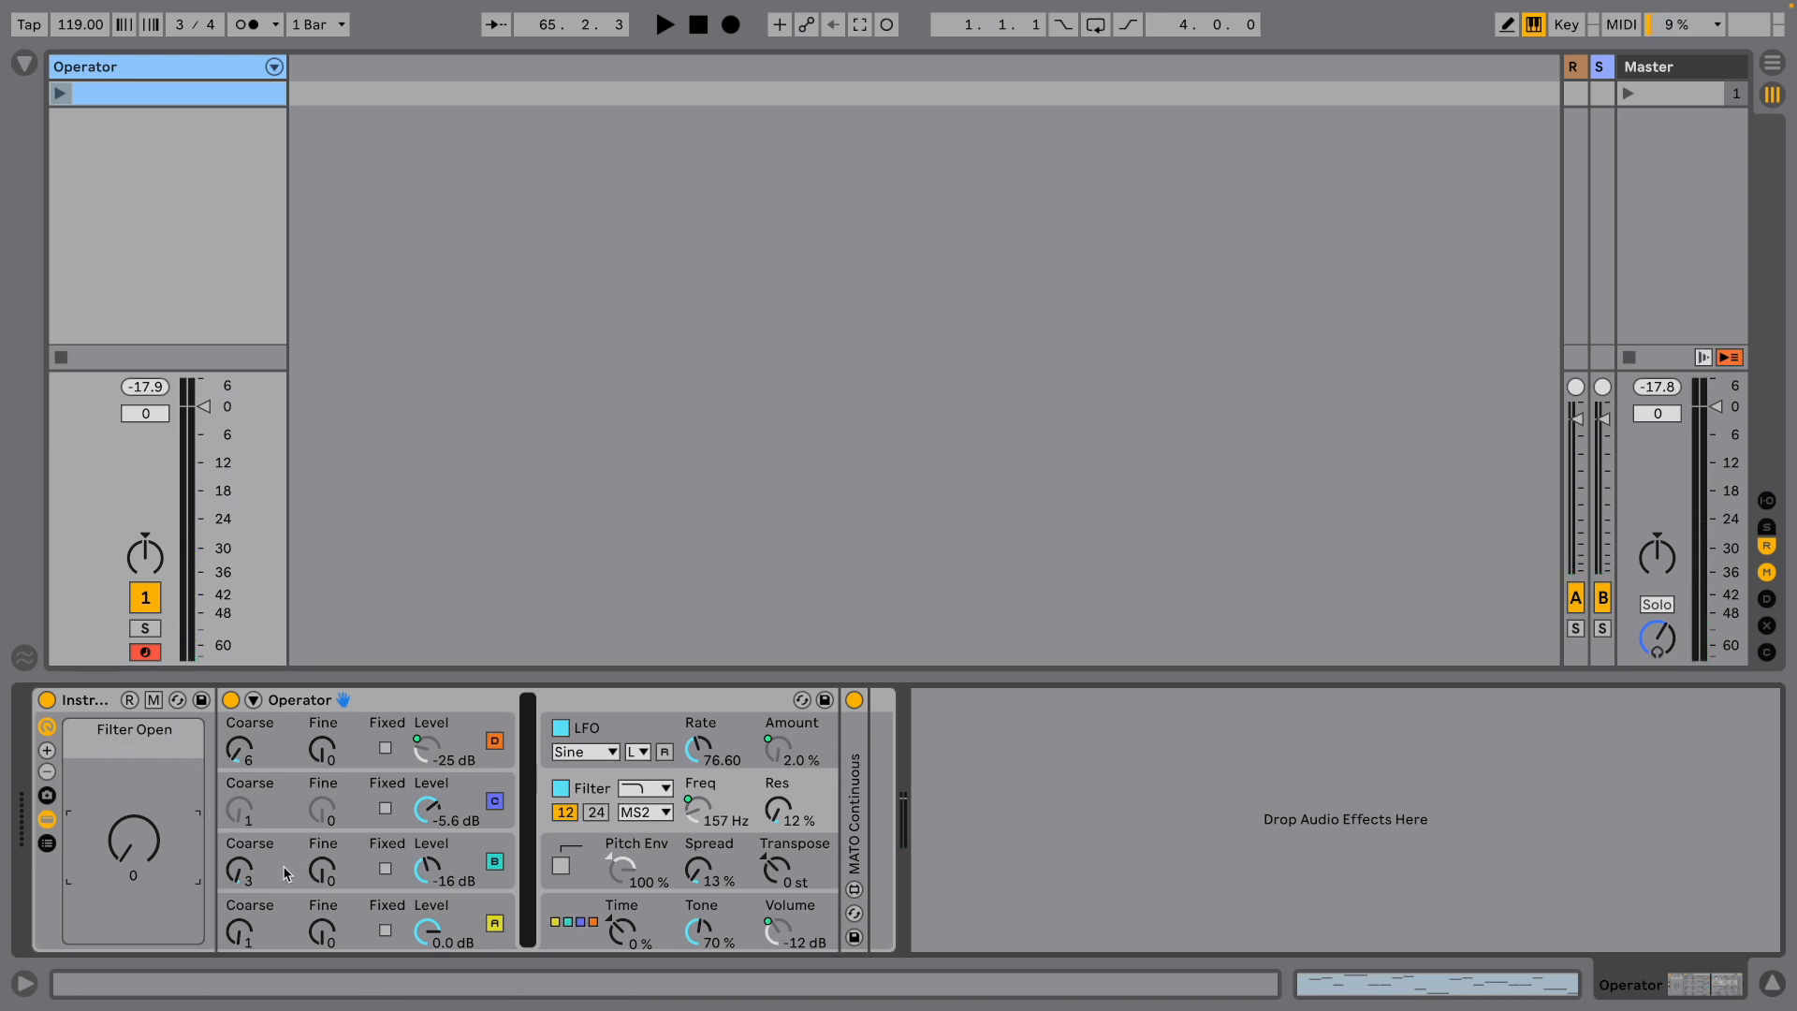
Inspect the Operator clip's Filter Open automation envelope and play the clip to see the macro follow it
{"action": "left_click", "coordinate": [248, 94]}
{"action": "key", "text": "ctrl+a"}
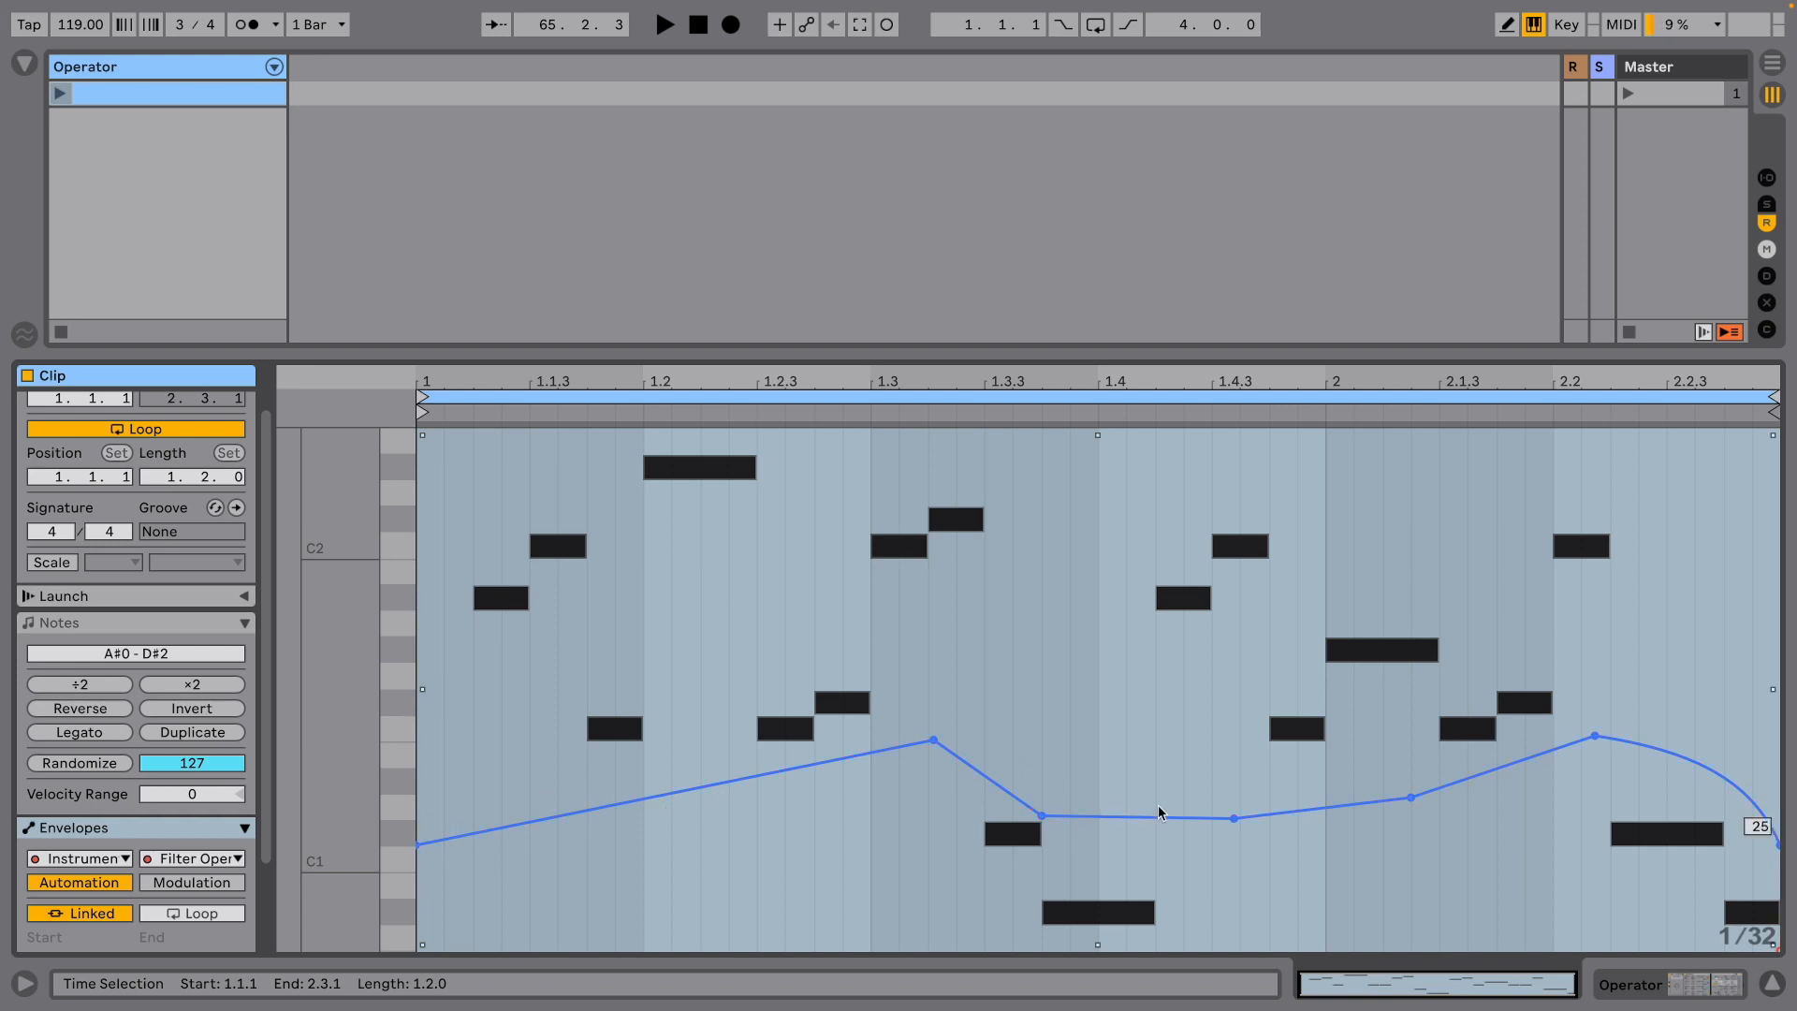
{"action": "scroll", "coordinate": [140, 833], "scroll_direction": "down", "scroll_amount": 1}
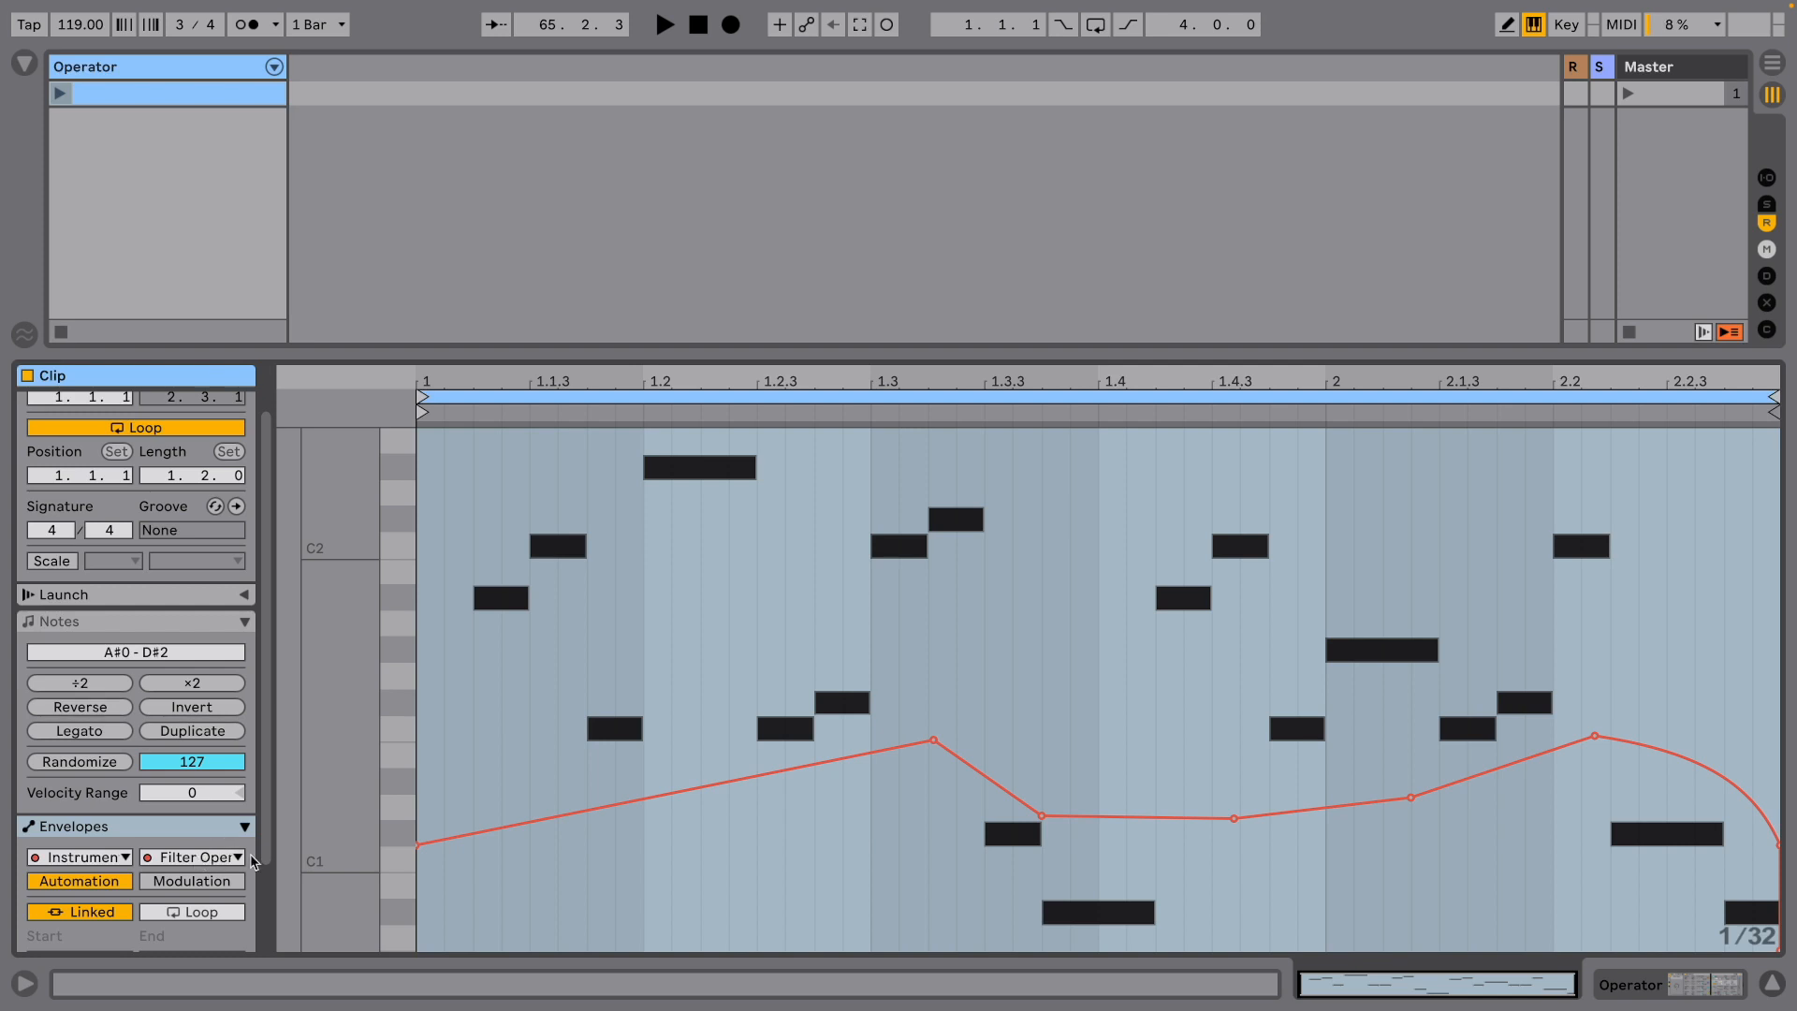
{"action": "left_click", "coordinate": [142, 69]}
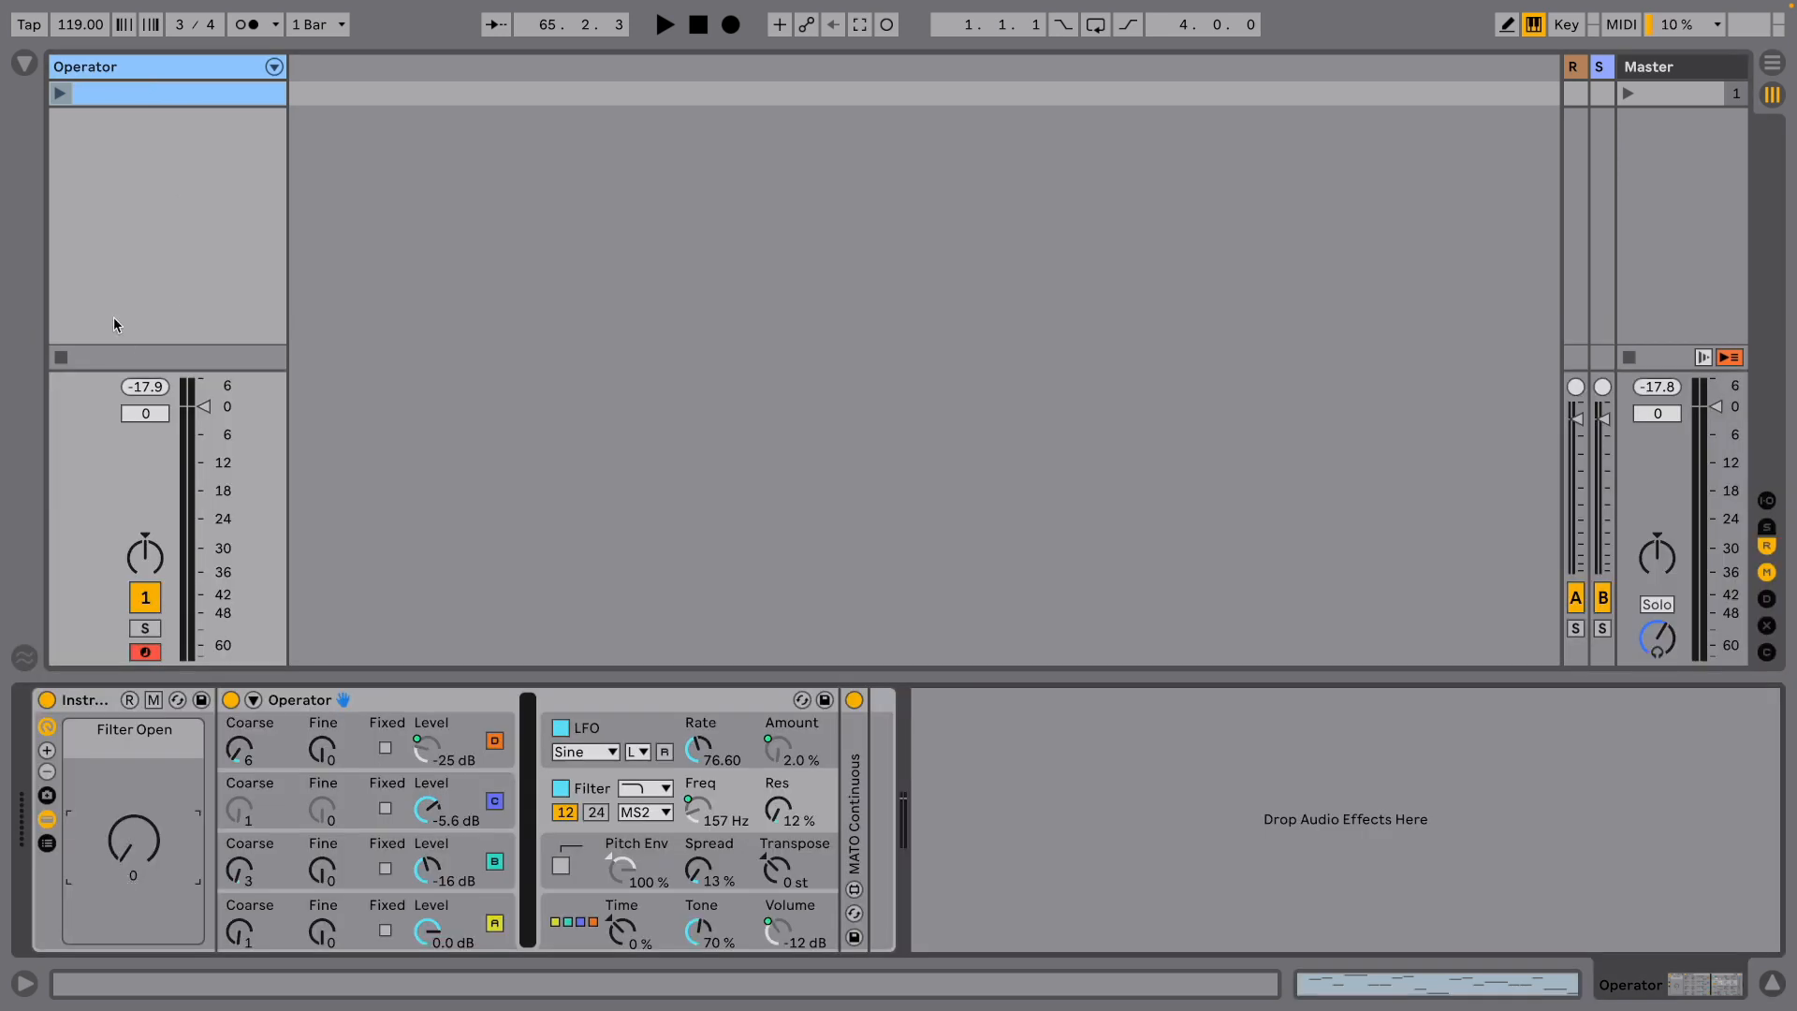
{"action": "left_click", "coordinate": [59, 92]}
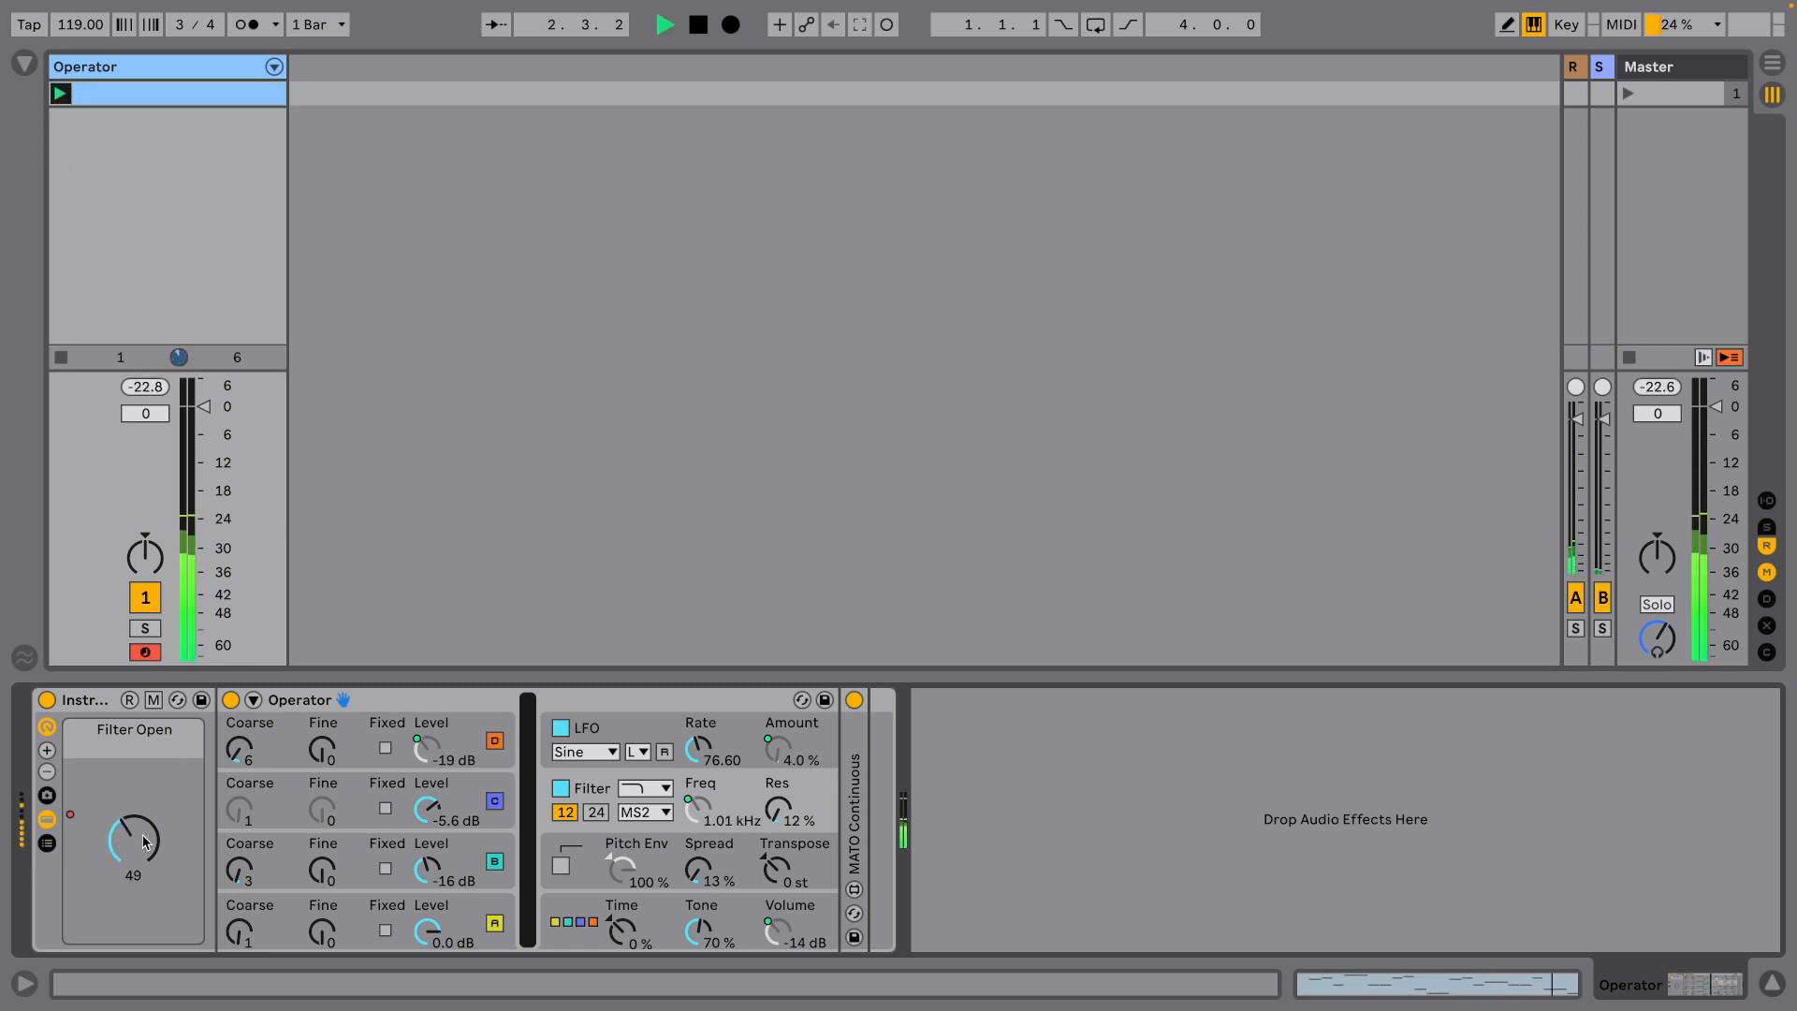
{"action": "double_click", "coordinate": [135, 94]}
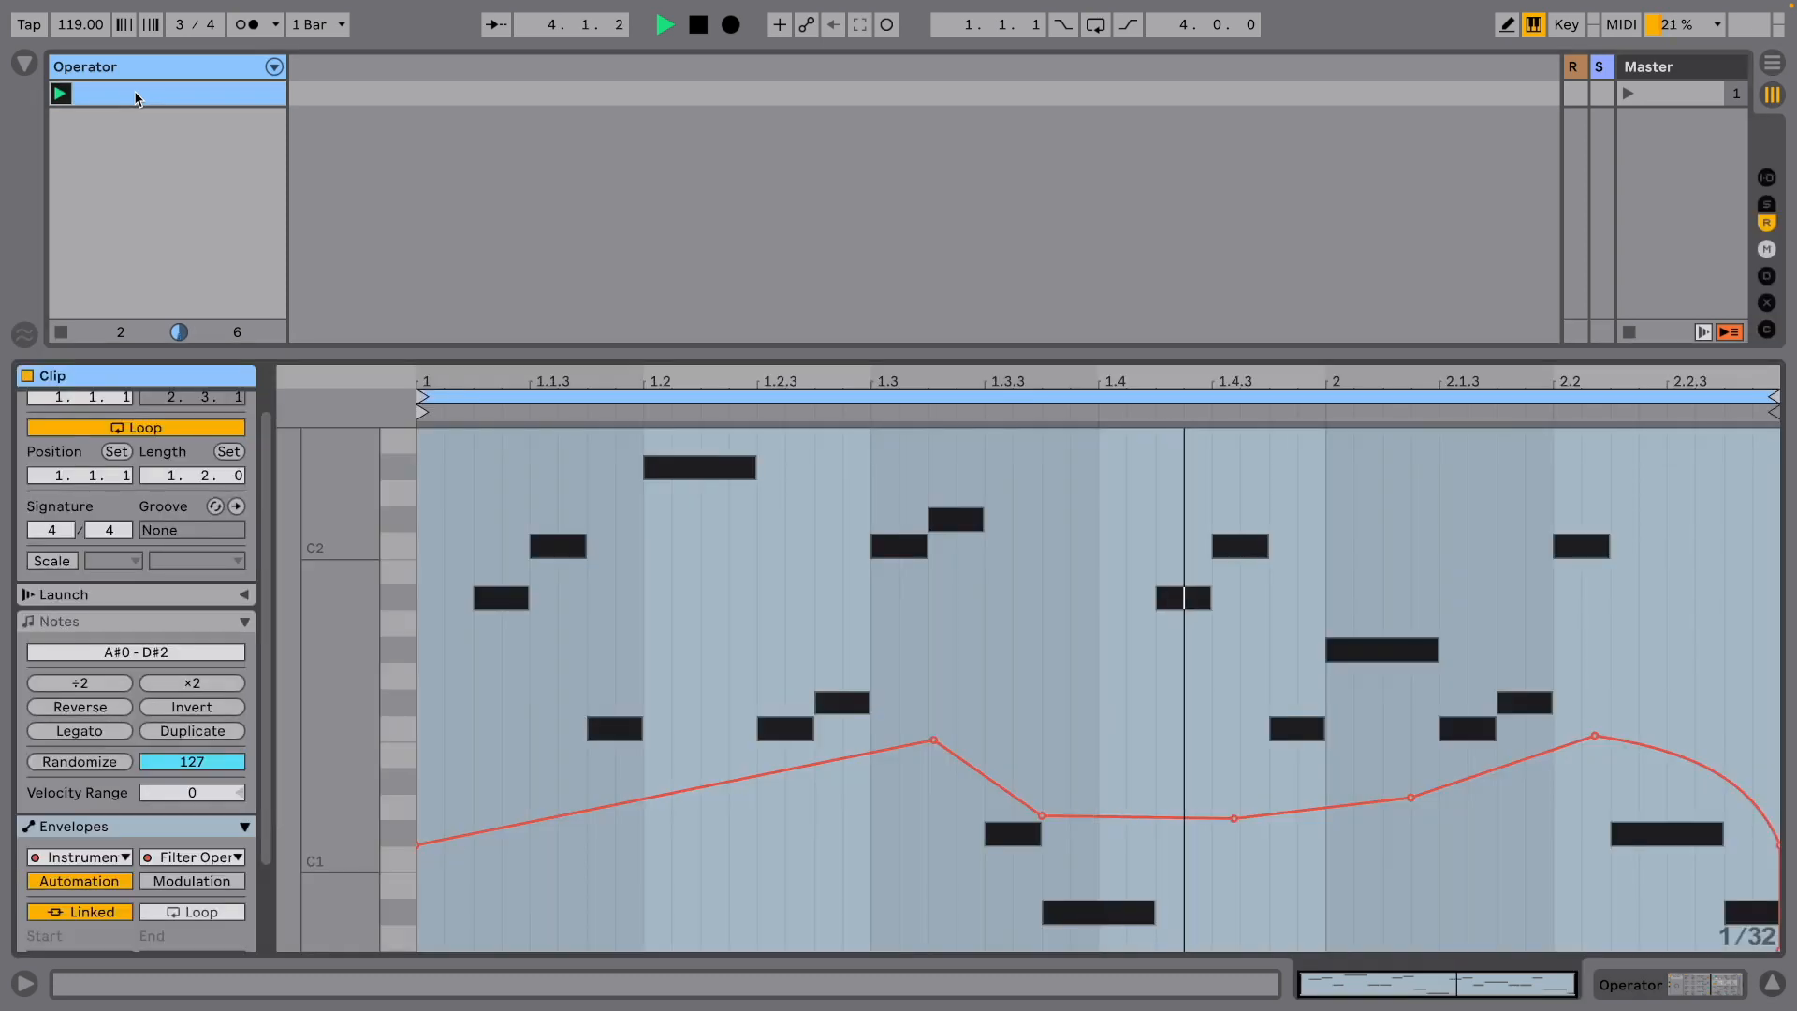
{"action": "left_click", "coordinate": [159, 61]}
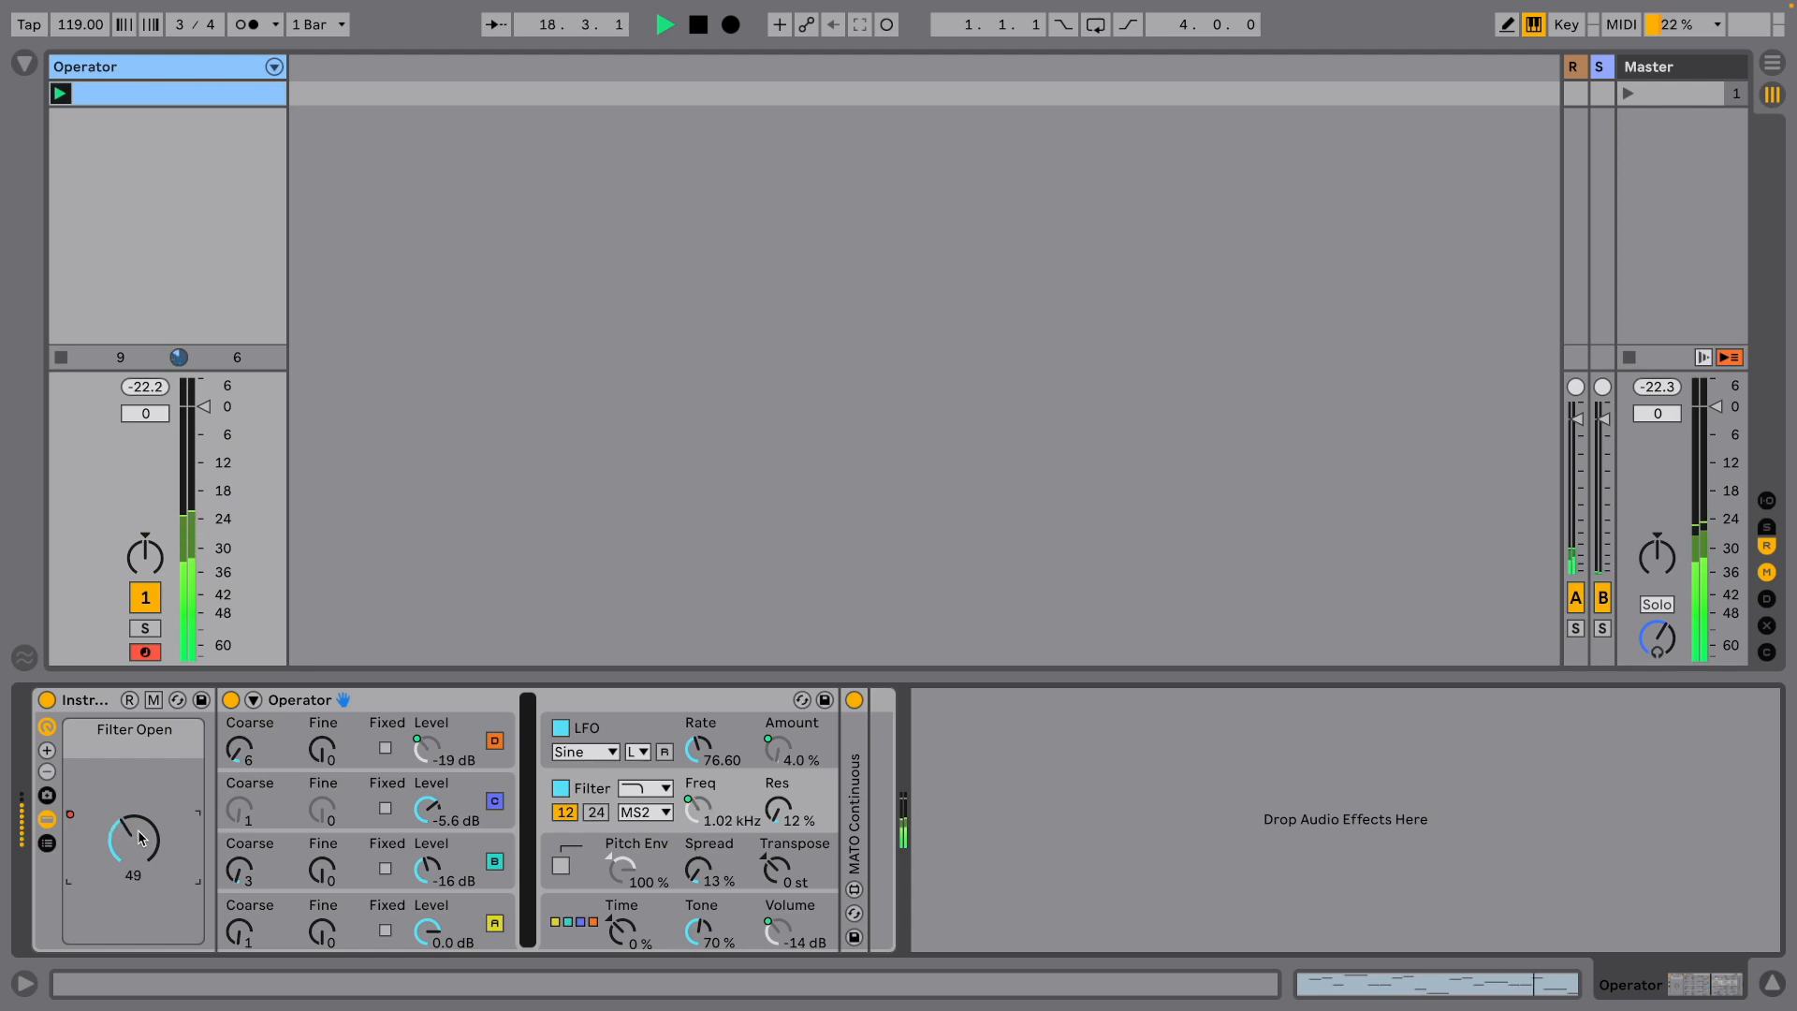
Map the Filter Open macro to MIDI controller 7/21, re-enable its overridden automation, and stop playback
{"action": "key", "text": "ctrl+m"}
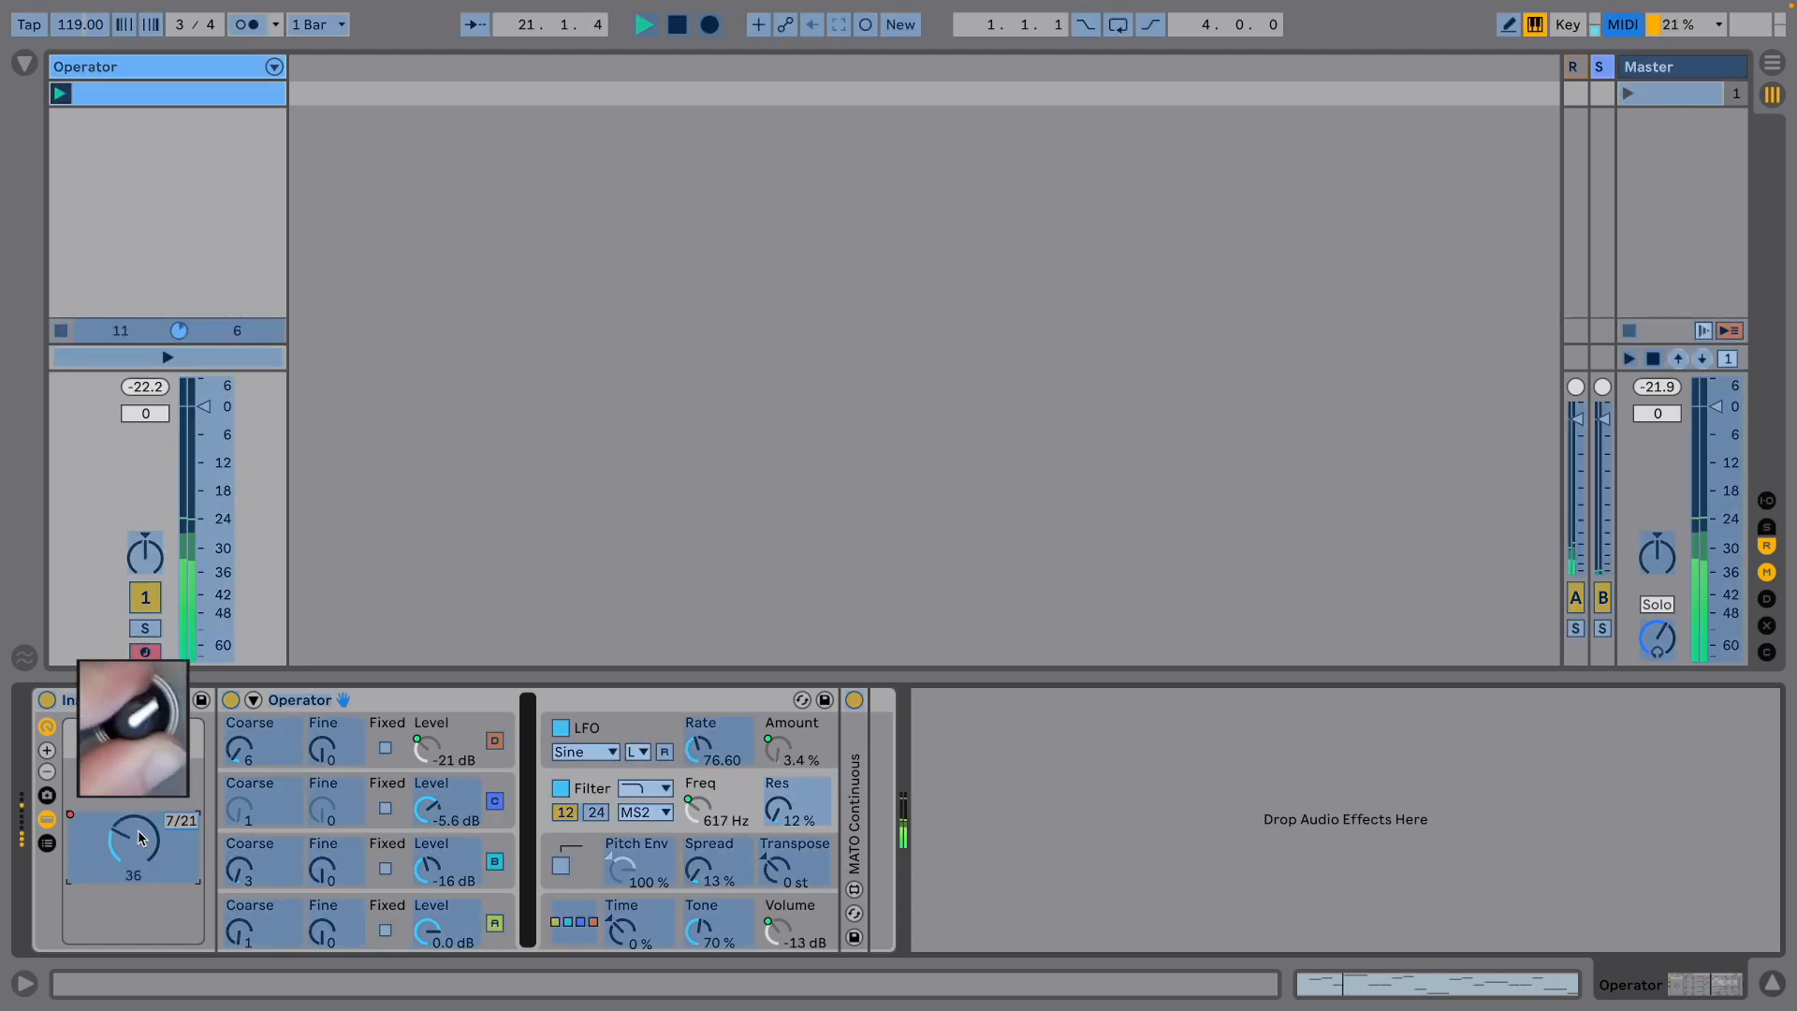
{"action": "key", "text": "ctrl+m"}
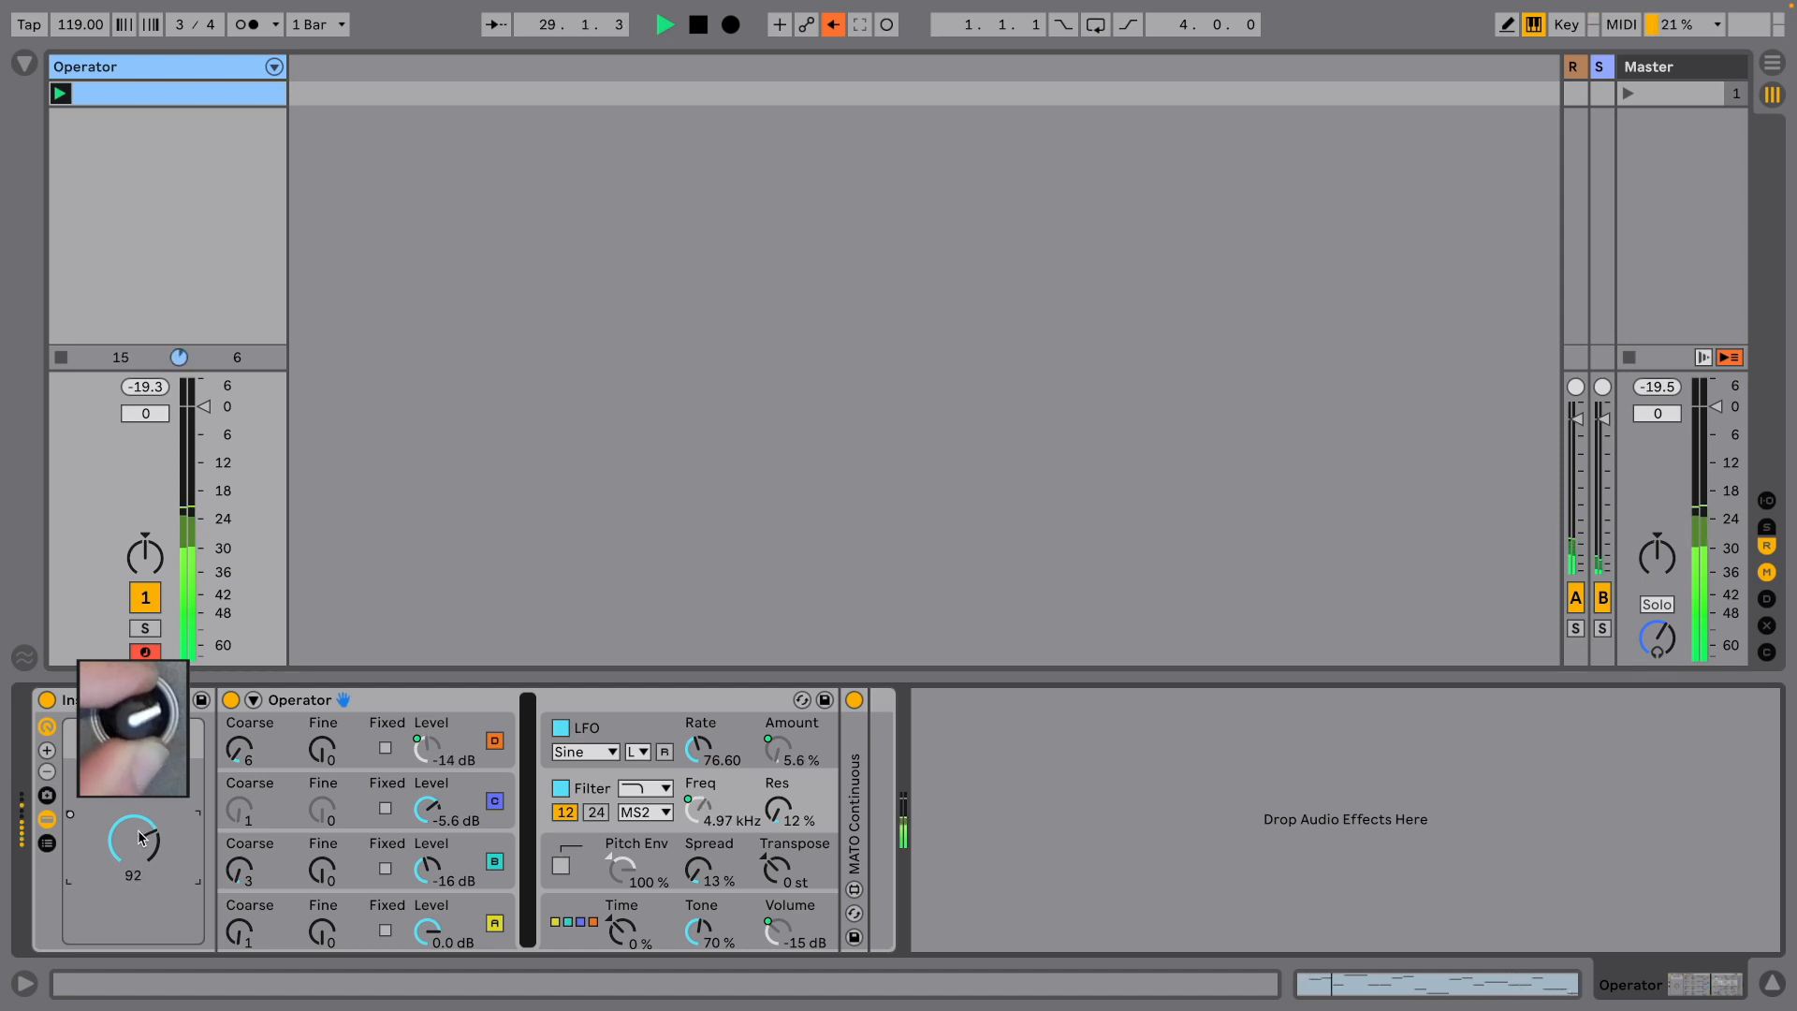
{"action": "left_click", "coordinate": [833, 24]}
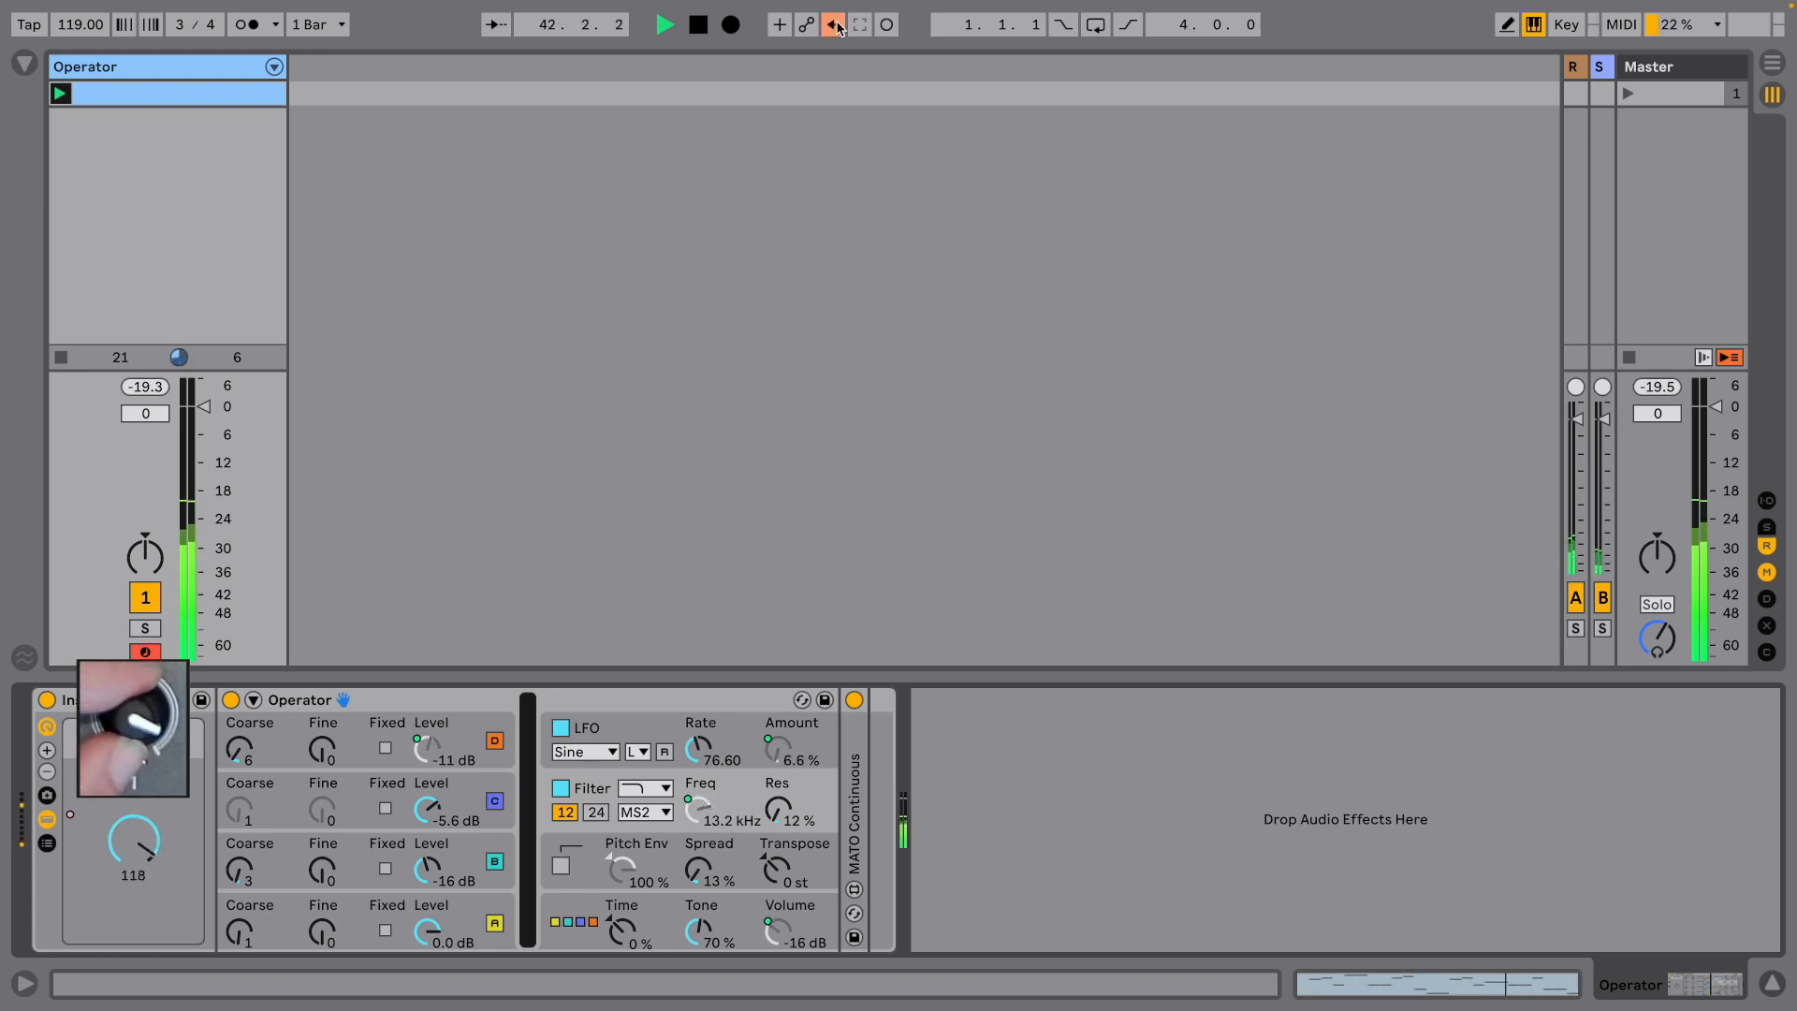
{"action": "left_click", "coordinate": [840, 28]}
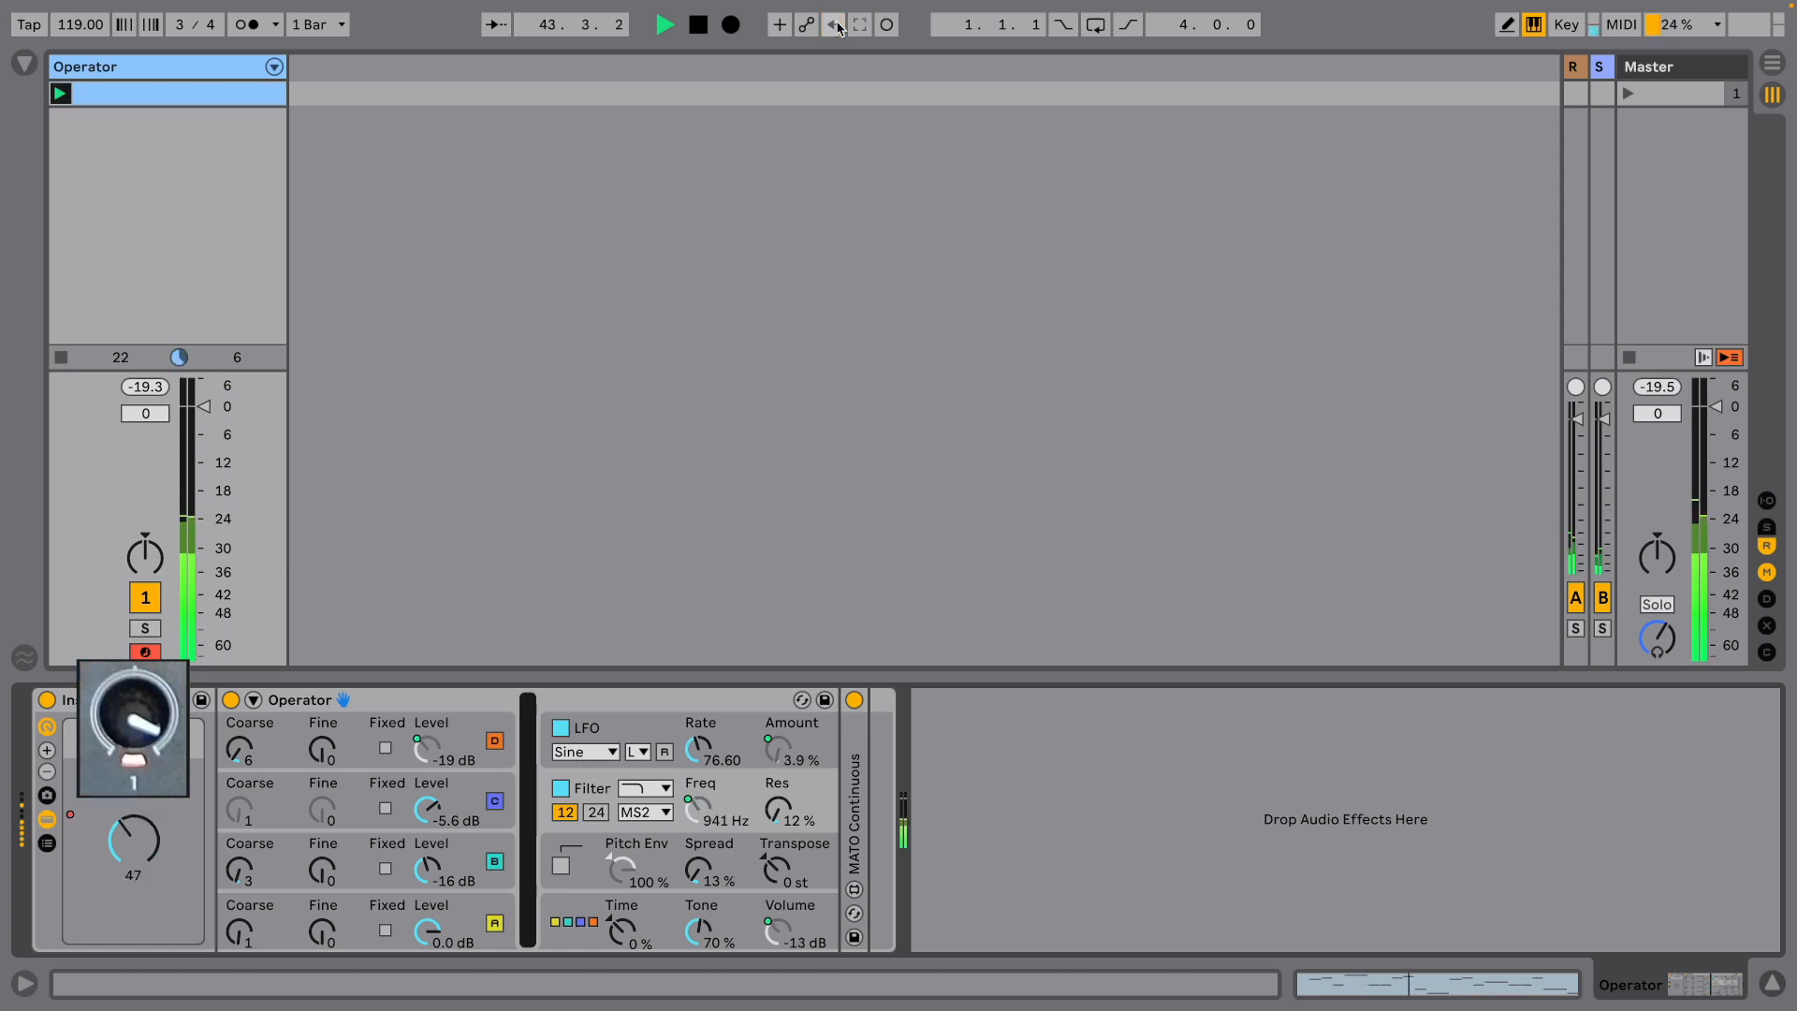
{"action": "key", "text": "space"}
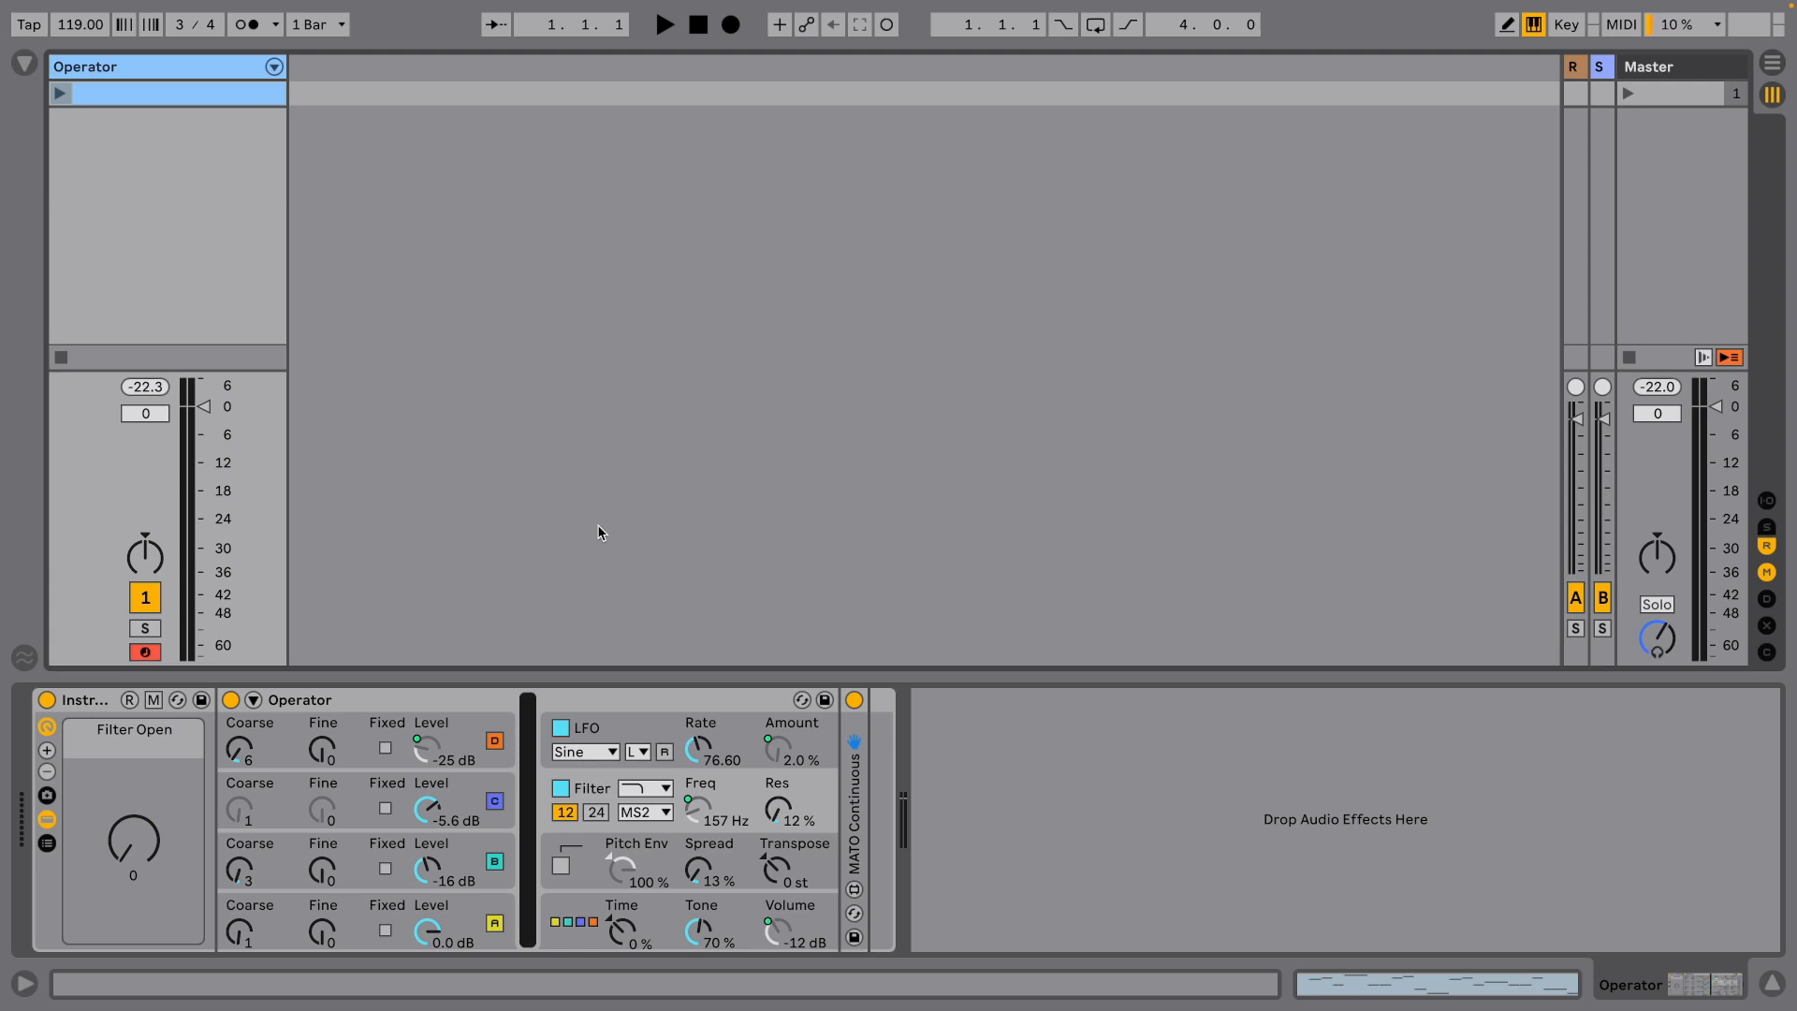
Expand MATO Continuous in the rack and clear the clip's entire Filter Open automation envelope
{"action": "double_click", "coordinate": [854, 769]}
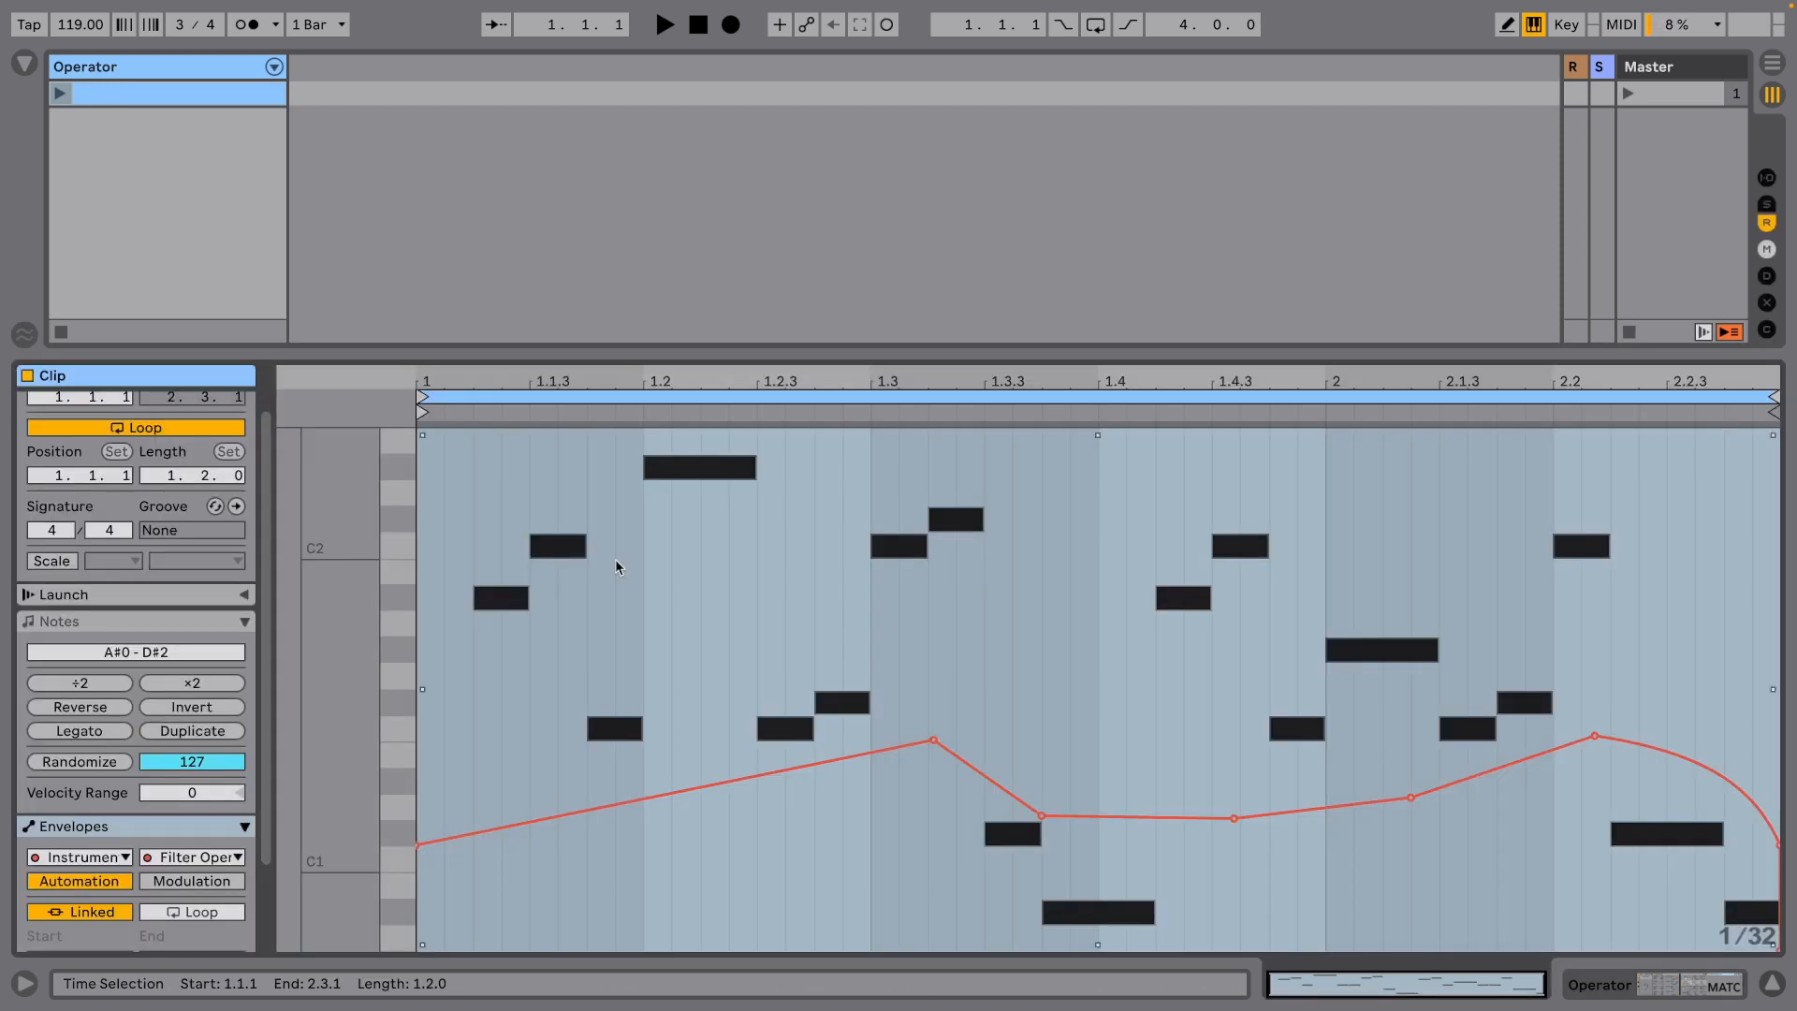
{"action": "left_click", "coordinate": [643, 661]}
{"action": "key", "text": "ctrl+a"}
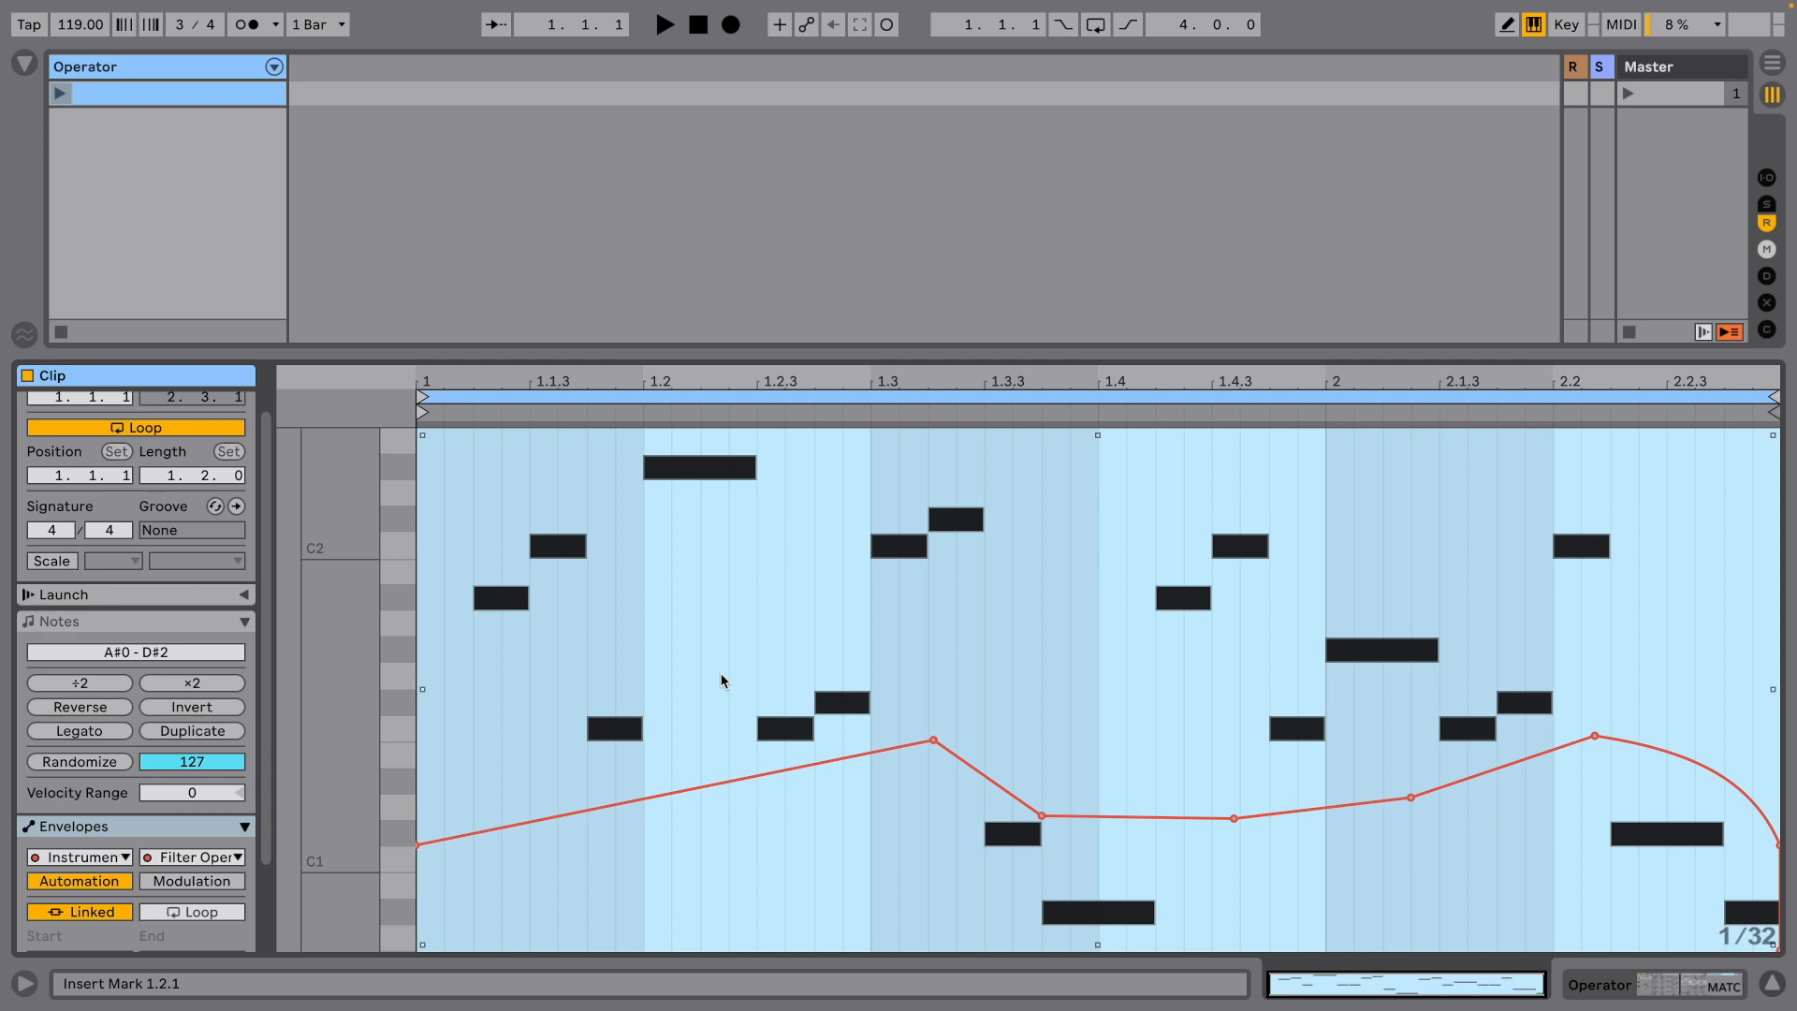
{"action": "key", "text": "Delete"}
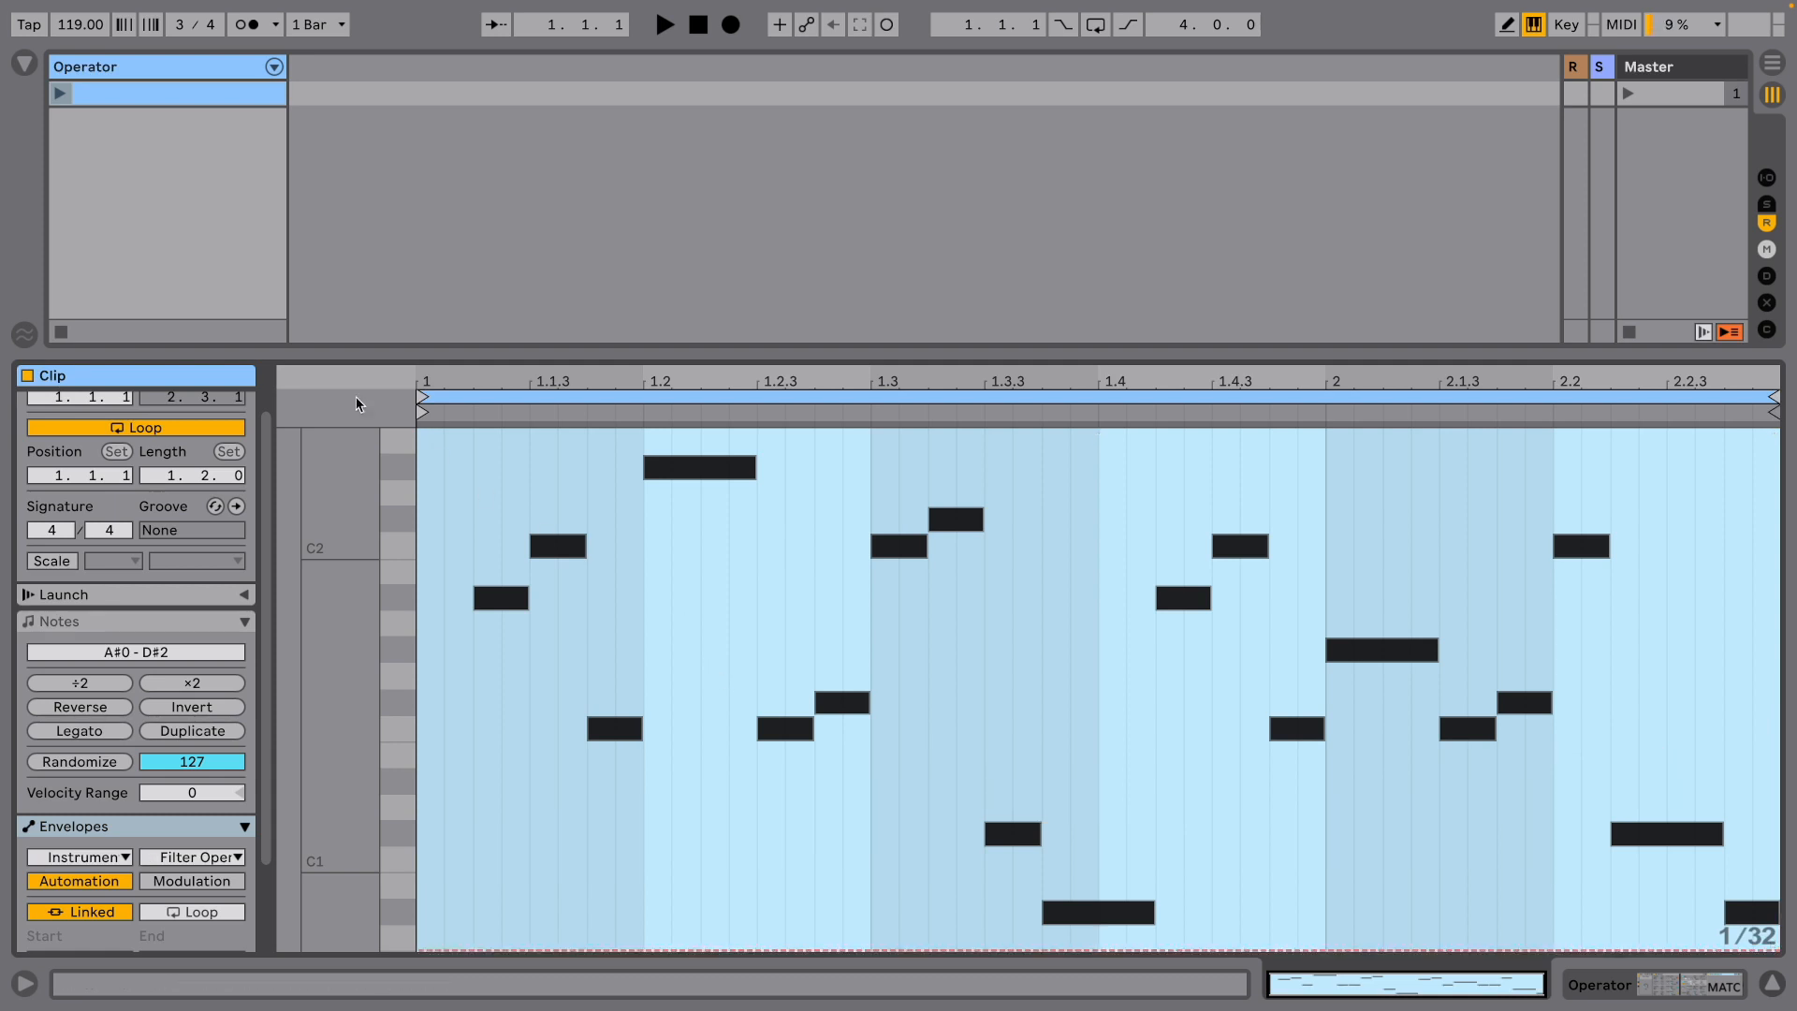
Map MATO Continuous's parameter to the rack's Filter Open macro
{"action": "double_click", "coordinate": [171, 71]}
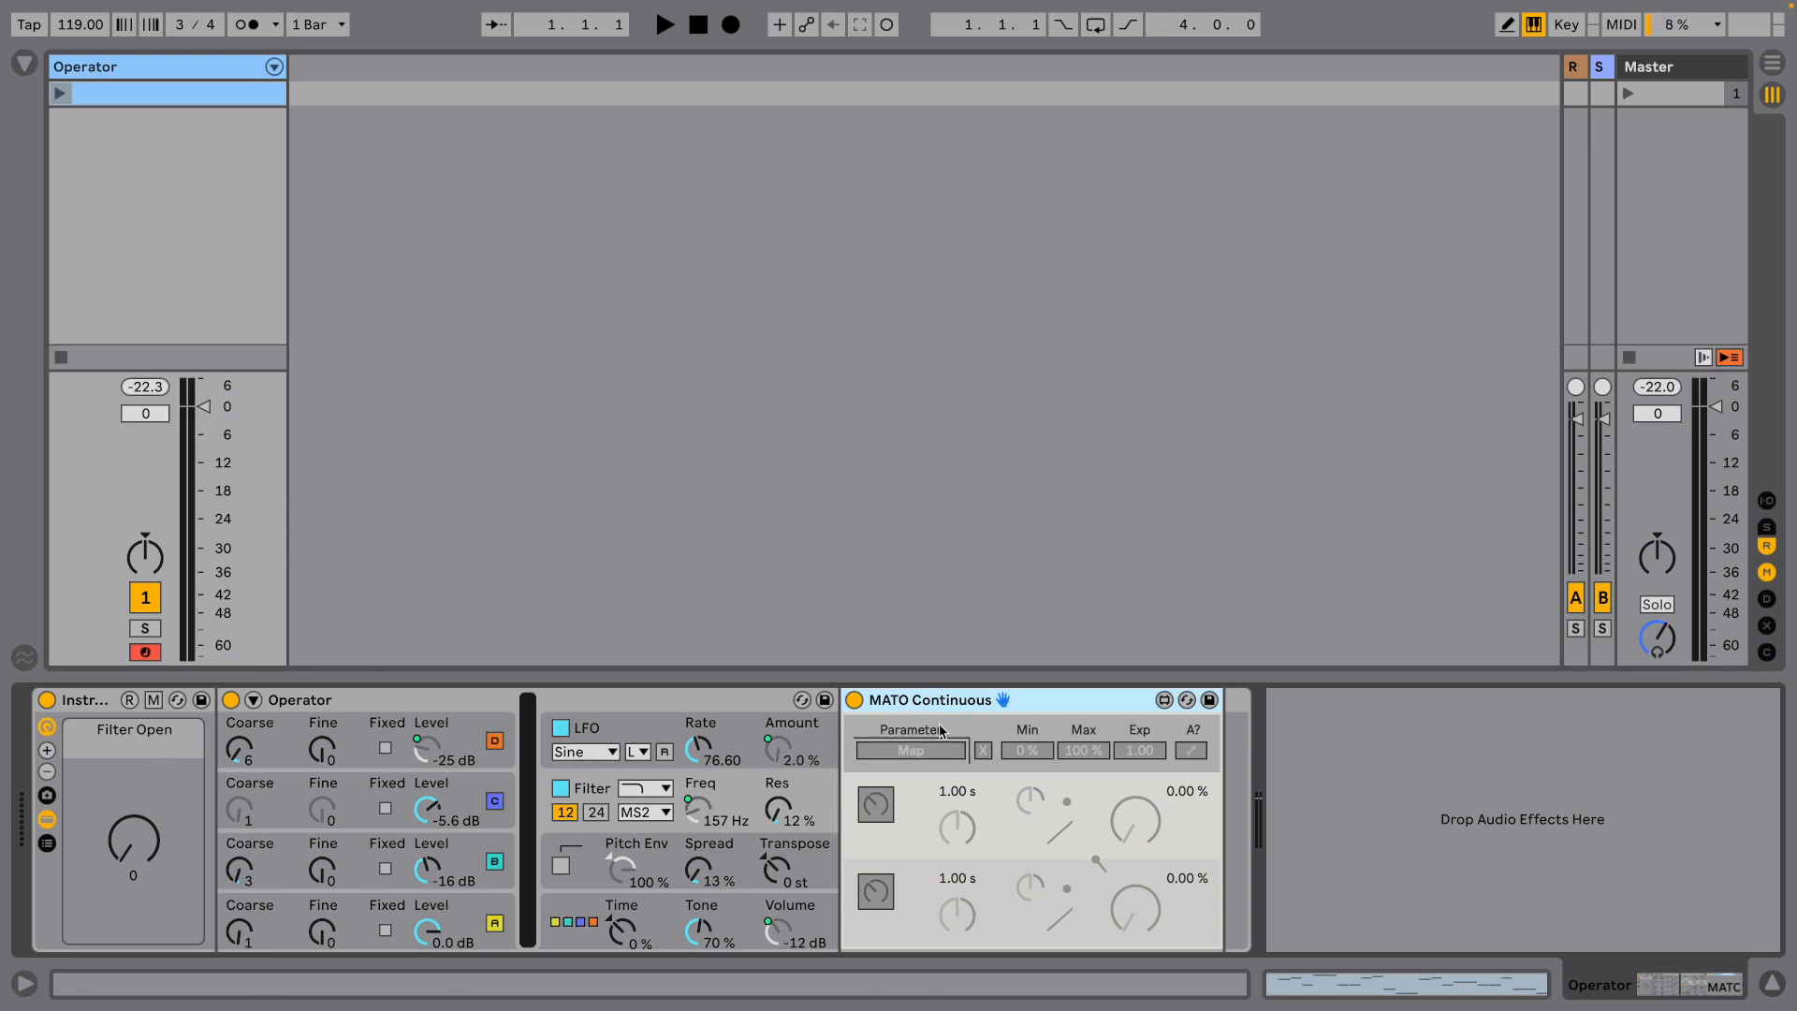
{"action": "left_click", "coordinate": [910, 750]}
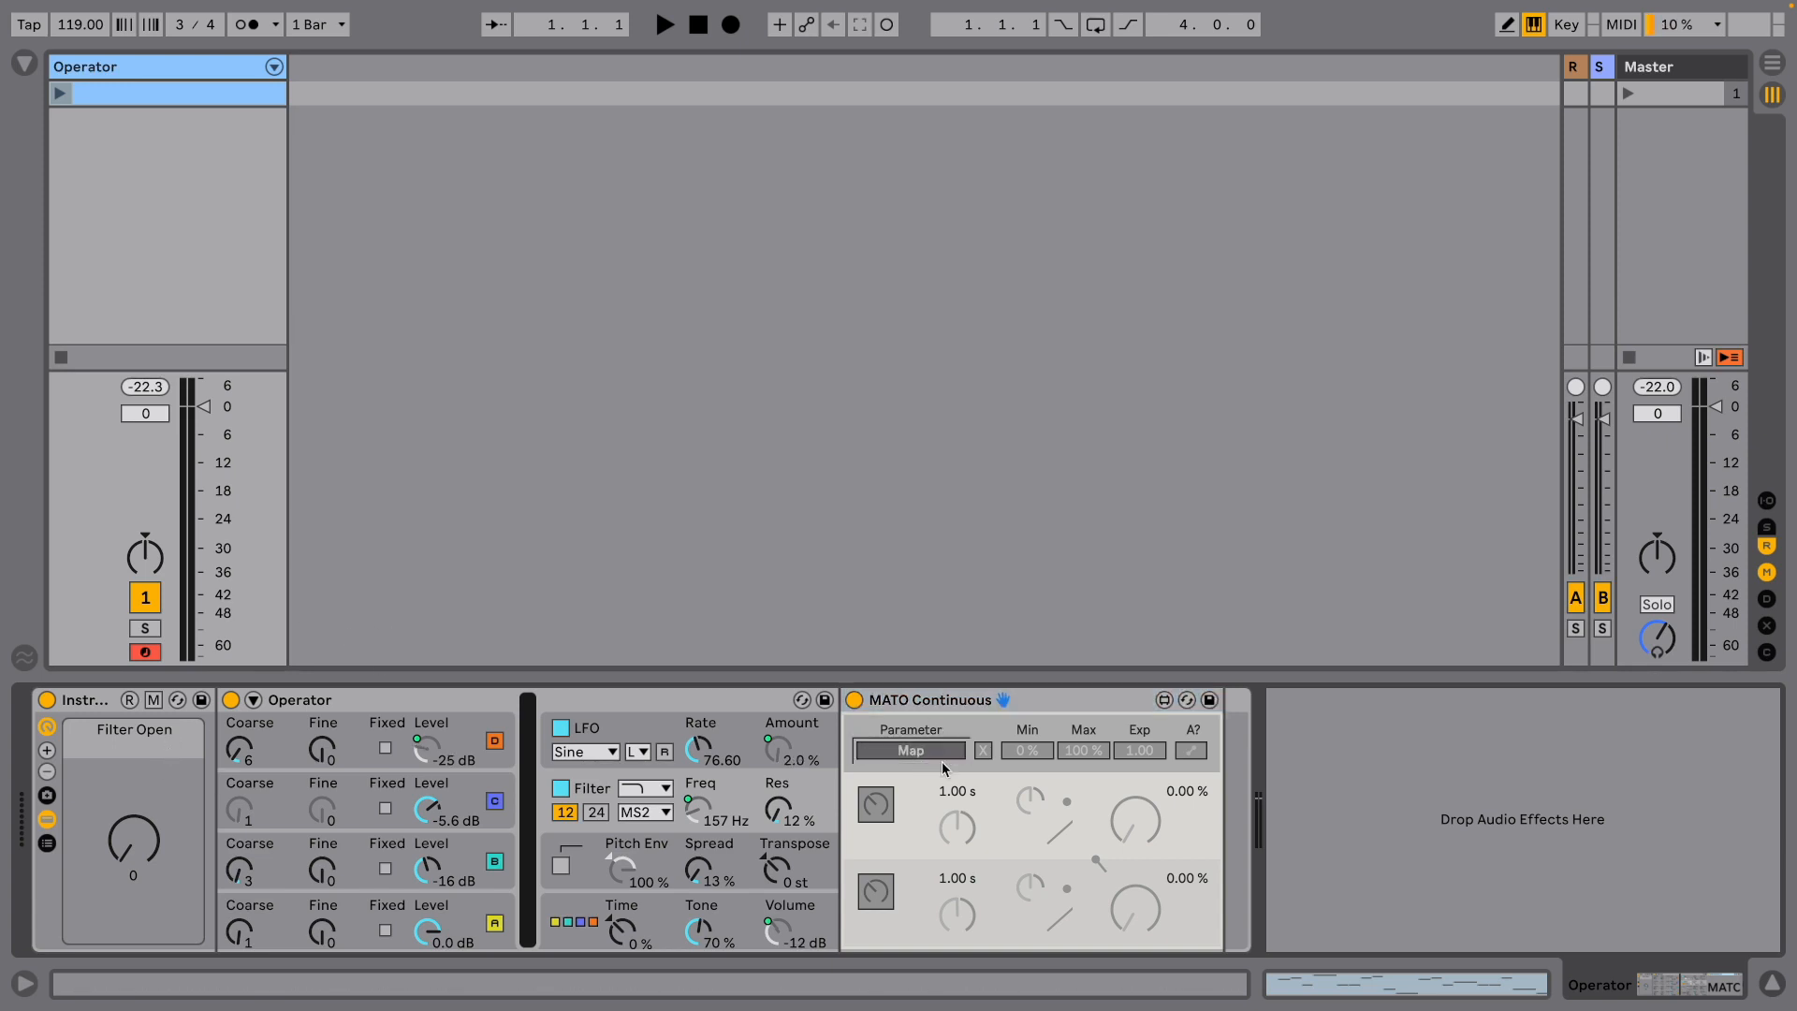
{"action": "left_click", "coordinate": [132, 838]}
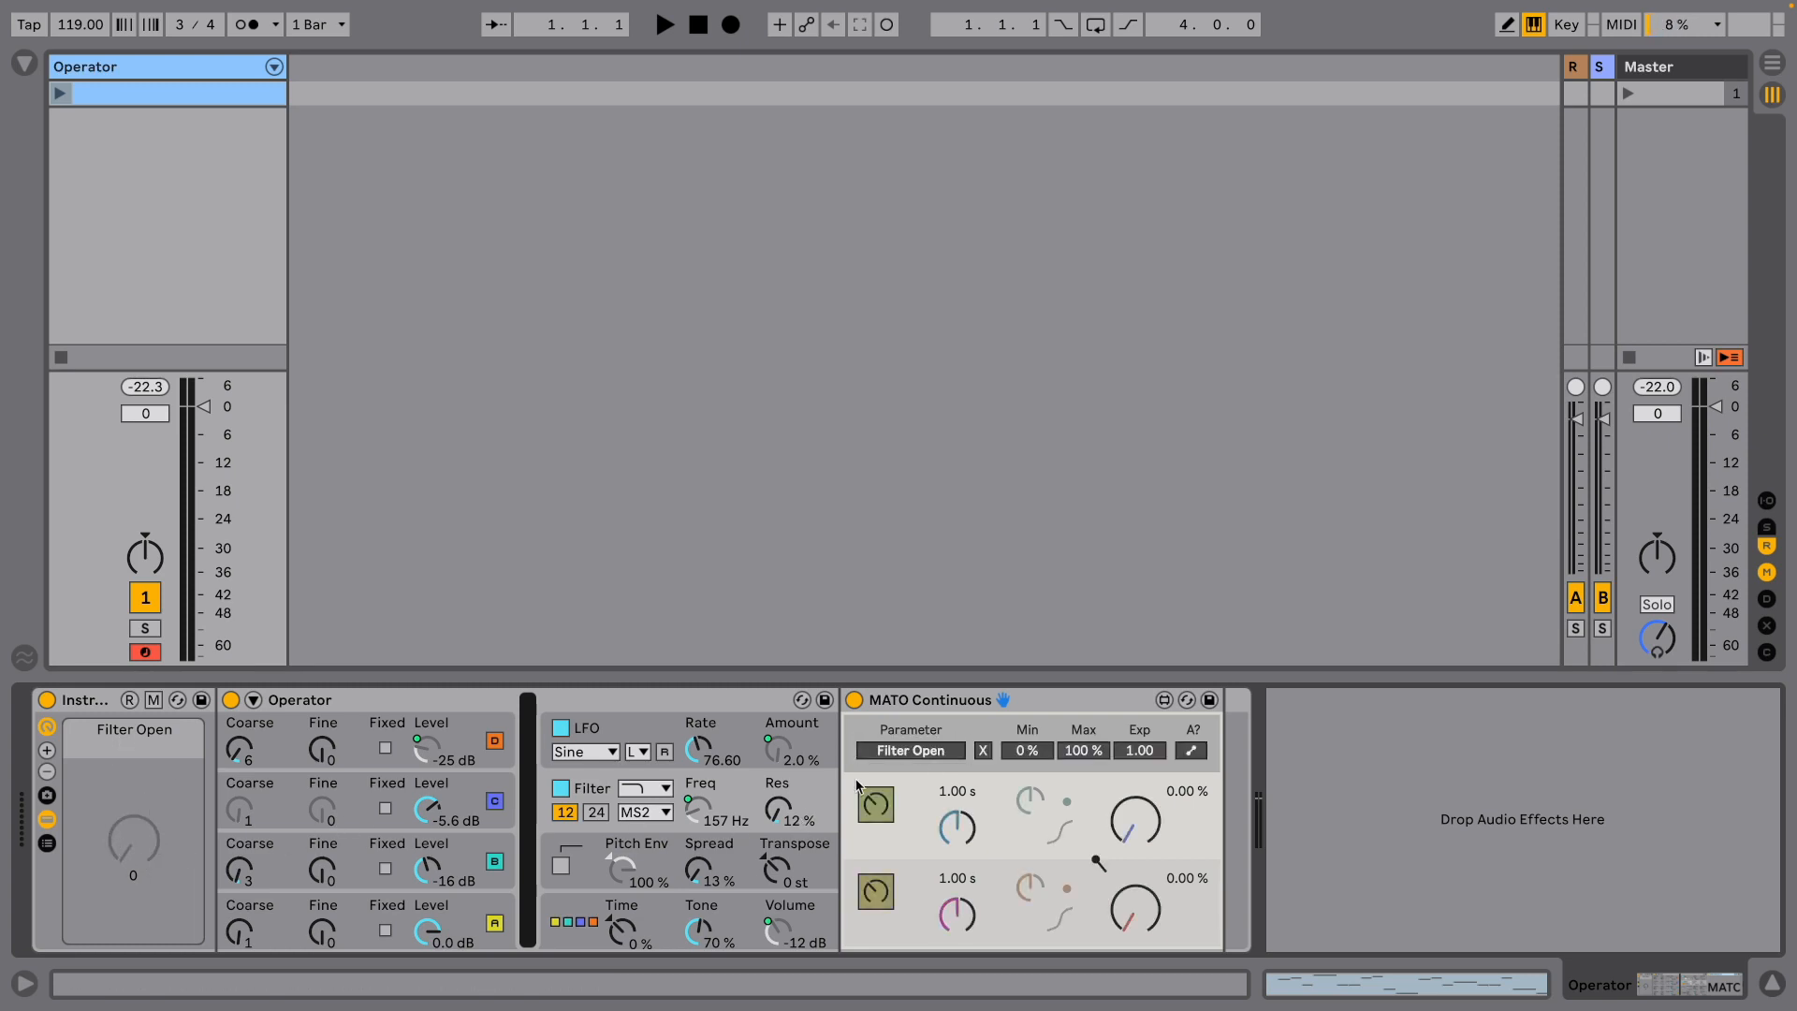
{"action": "left_click", "coordinate": [943, 698]}
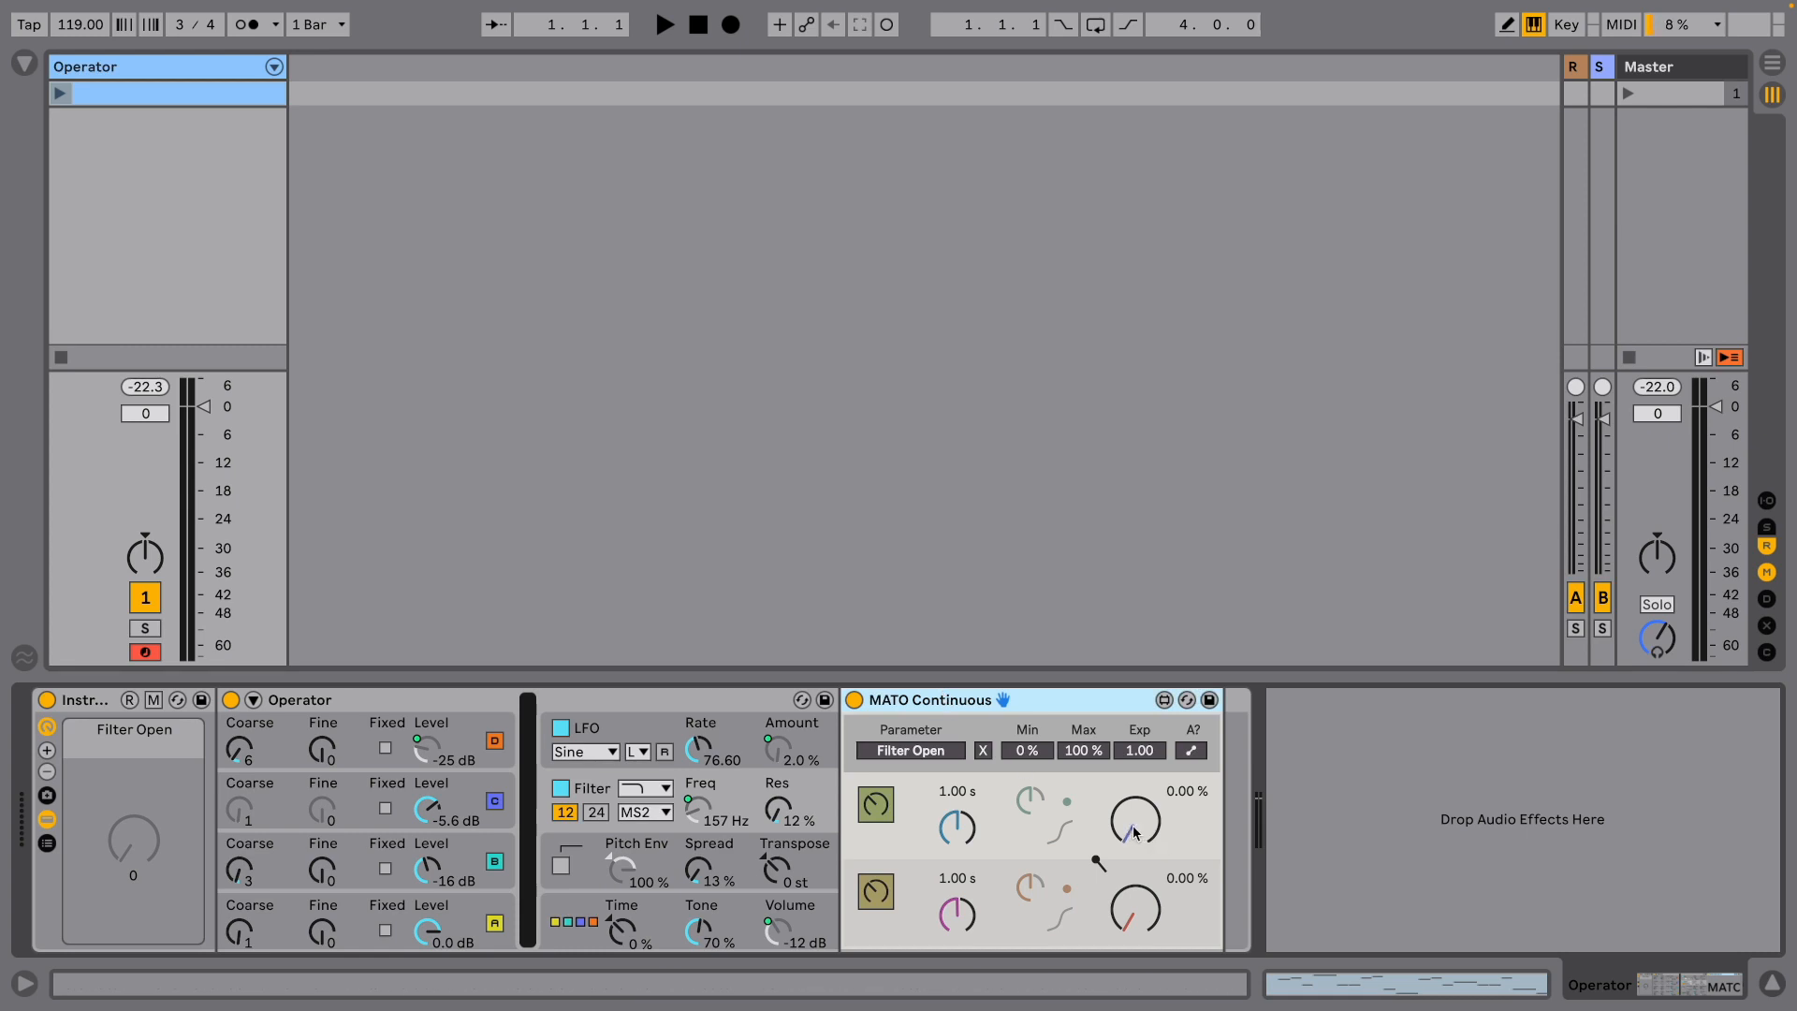
Try both dials on the mapped macro, leaving Dial 1 at about 89 % and Dial 2 at about 25 %
{"action": "left_click_drag", "start_coordinate": [1134, 828], "coordinate": [1133, 749]}
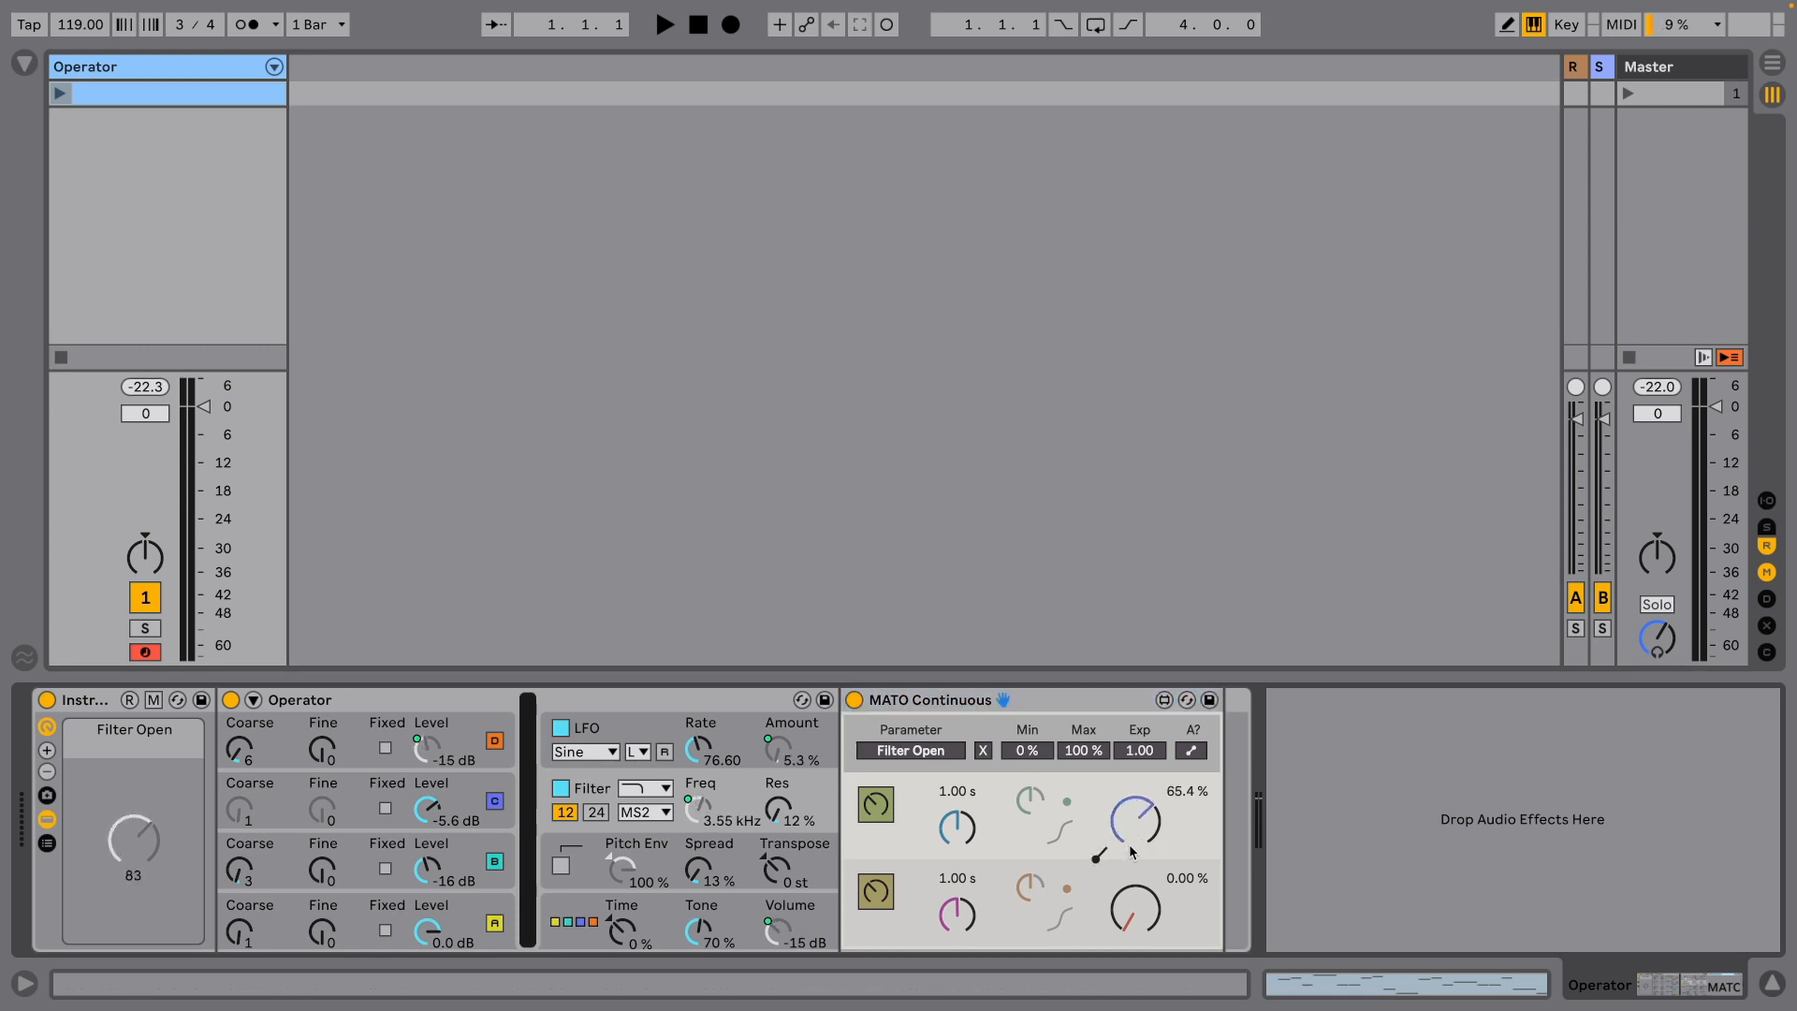
{"action": "mouse_move", "coordinate": [1131, 906]}
{"action": "left_mouse_down"}
{"action": "mouse_move", "coordinate": [1131, 866]}
{"action": "mouse_move", "coordinate": [1130, 894]}
{"action": "left_mouse_up"}
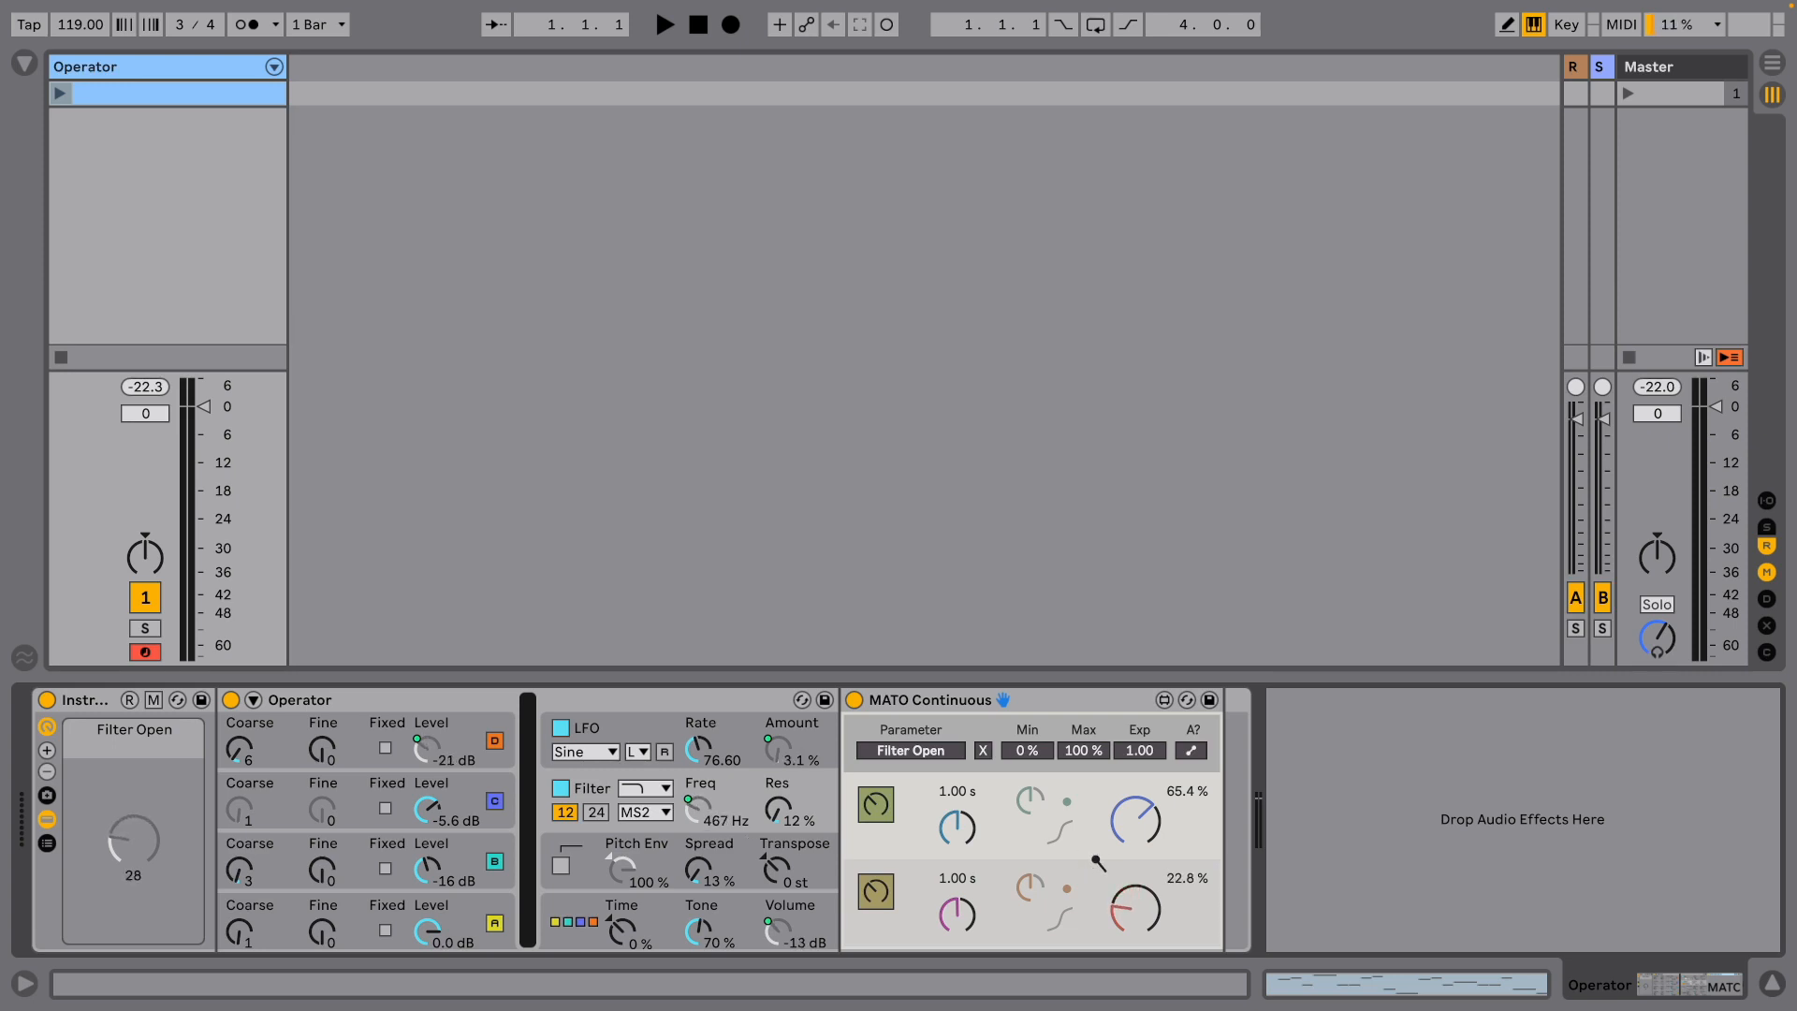
{"action": "left_click_drag", "start_coordinate": [1140, 831], "coordinate": [1139, 809]}
{"action": "left_click_drag", "start_coordinate": [1140, 901], "coordinate": [1140, 896]}
{"action": "left_click_drag", "start_coordinate": [1151, 824], "coordinate": [1151, 816]}
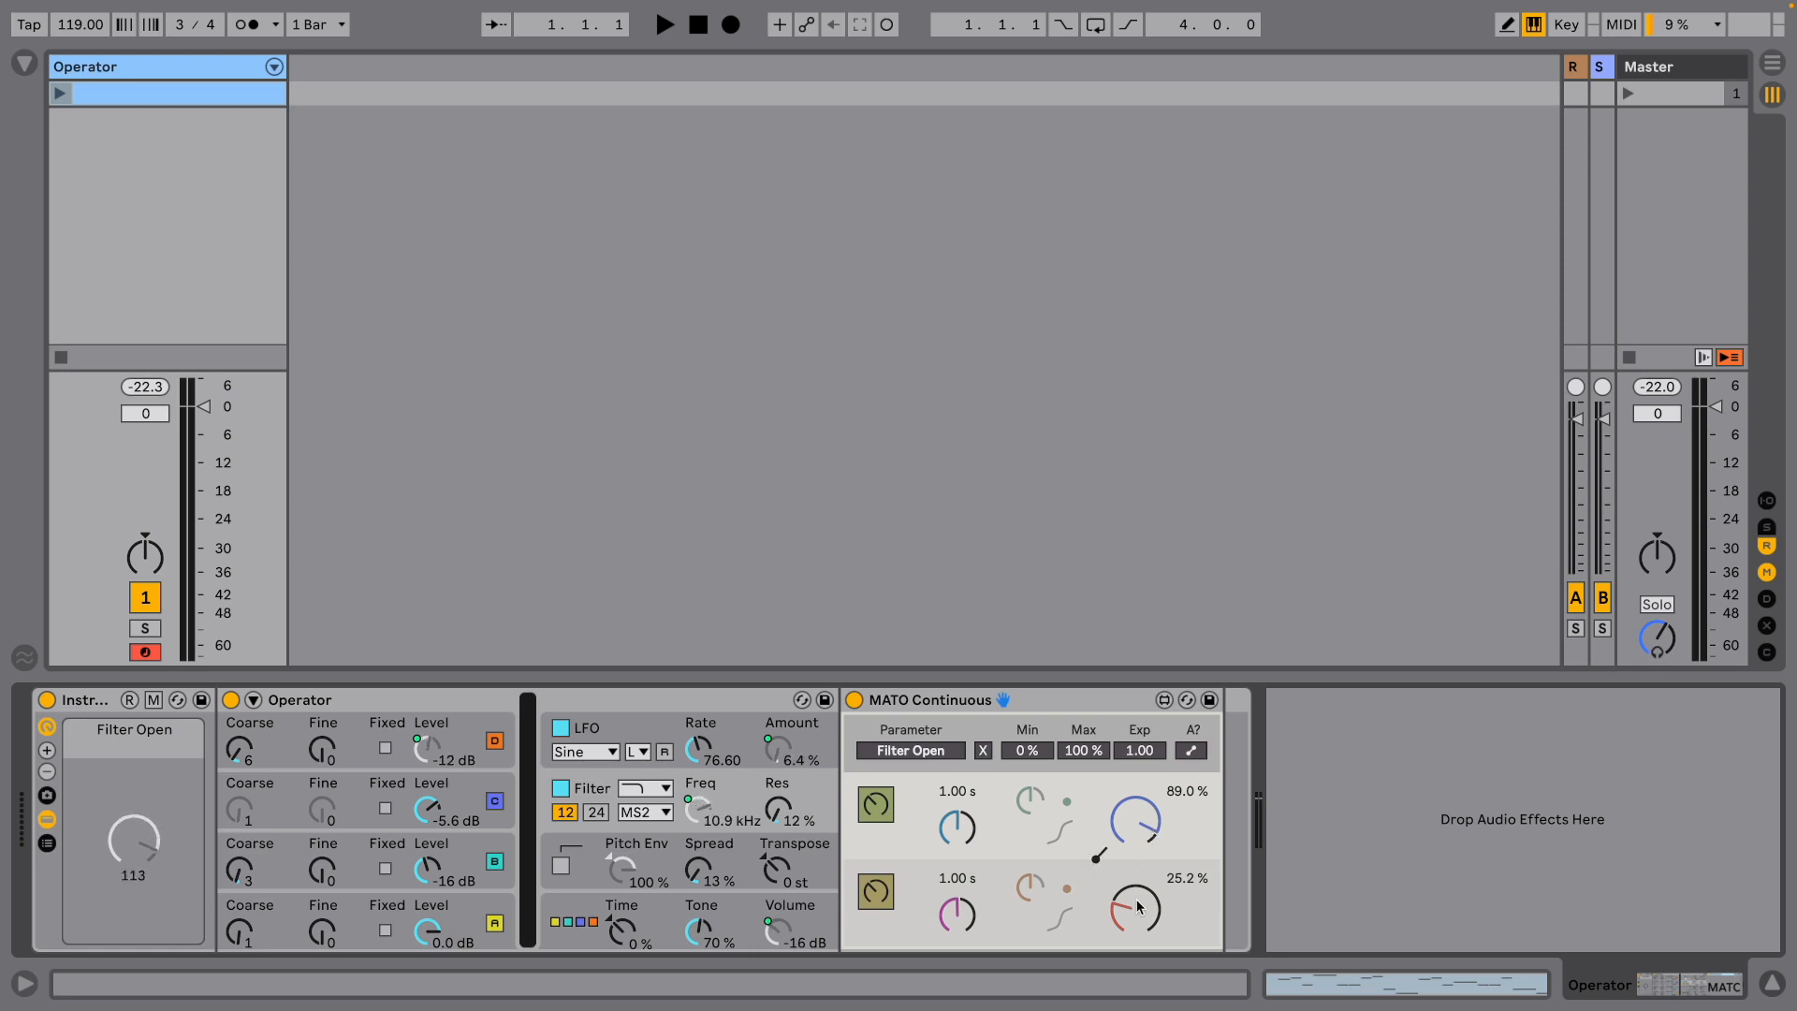
Switch MATO Continuous's automation mode (A?) on, off and on again, leaving it enabled
{"action": "left_click", "coordinate": [1191, 752]}
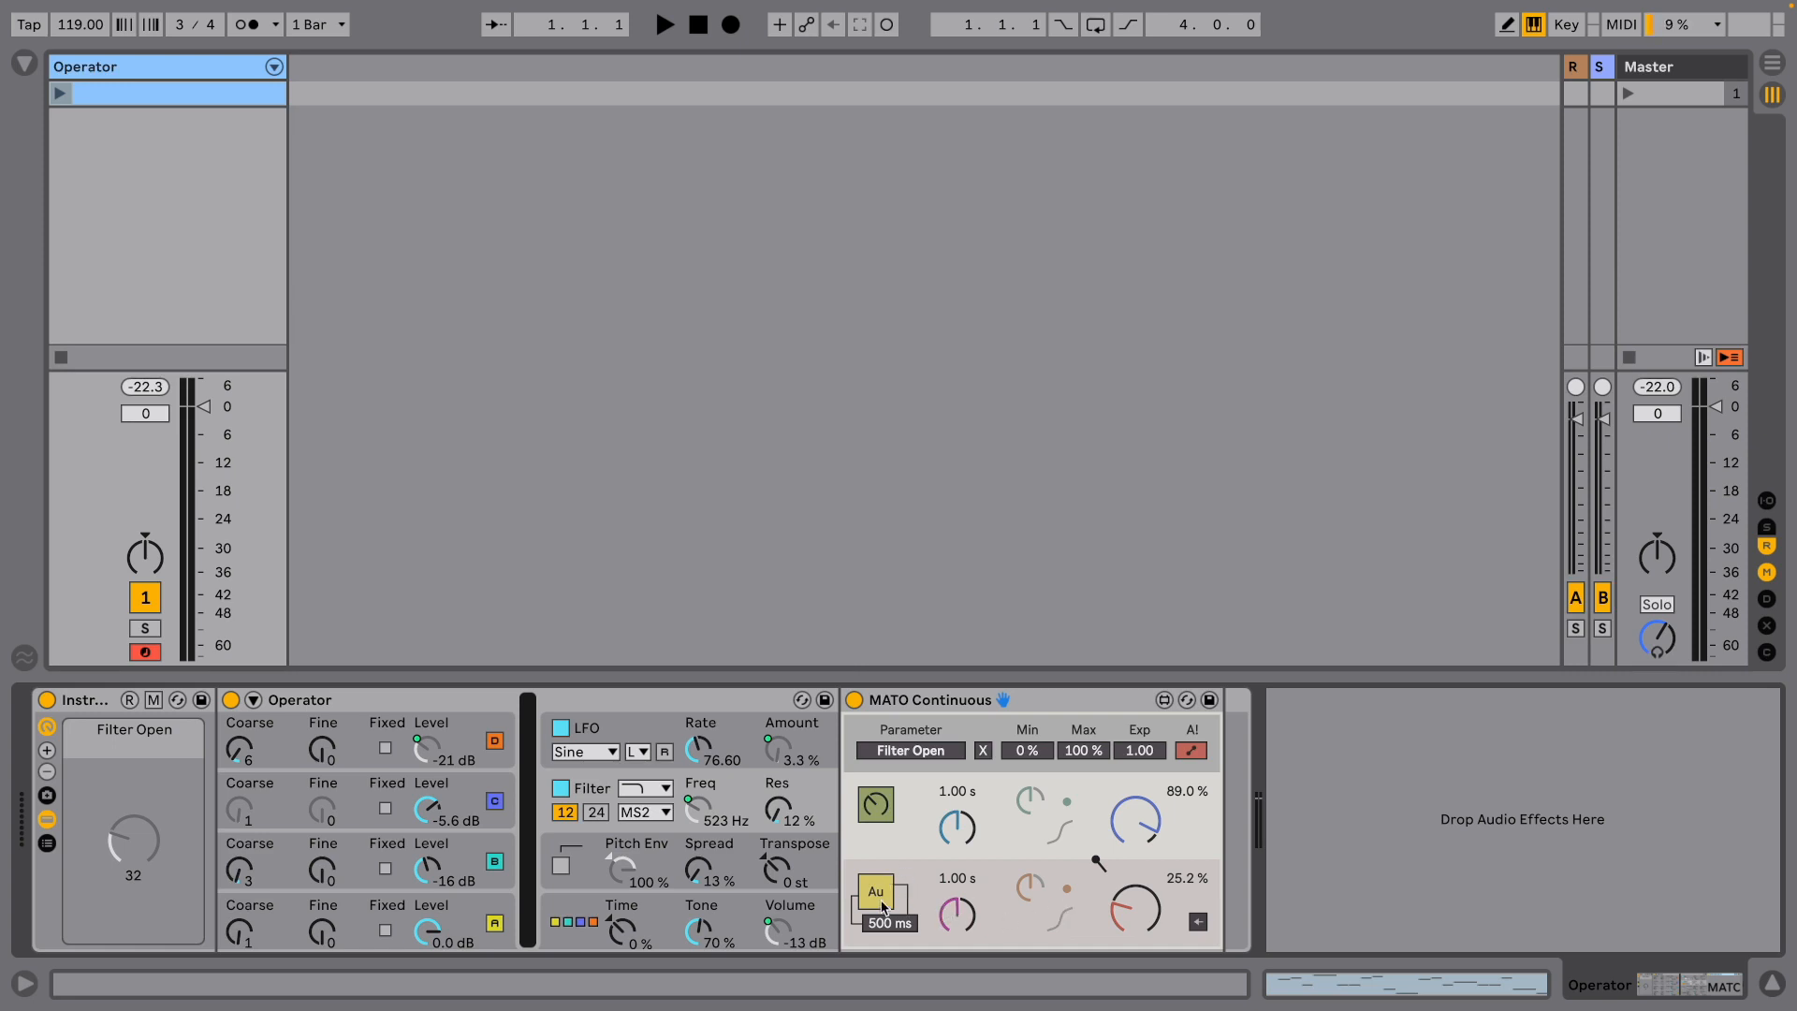
{"action": "left_click", "coordinate": [1191, 750]}
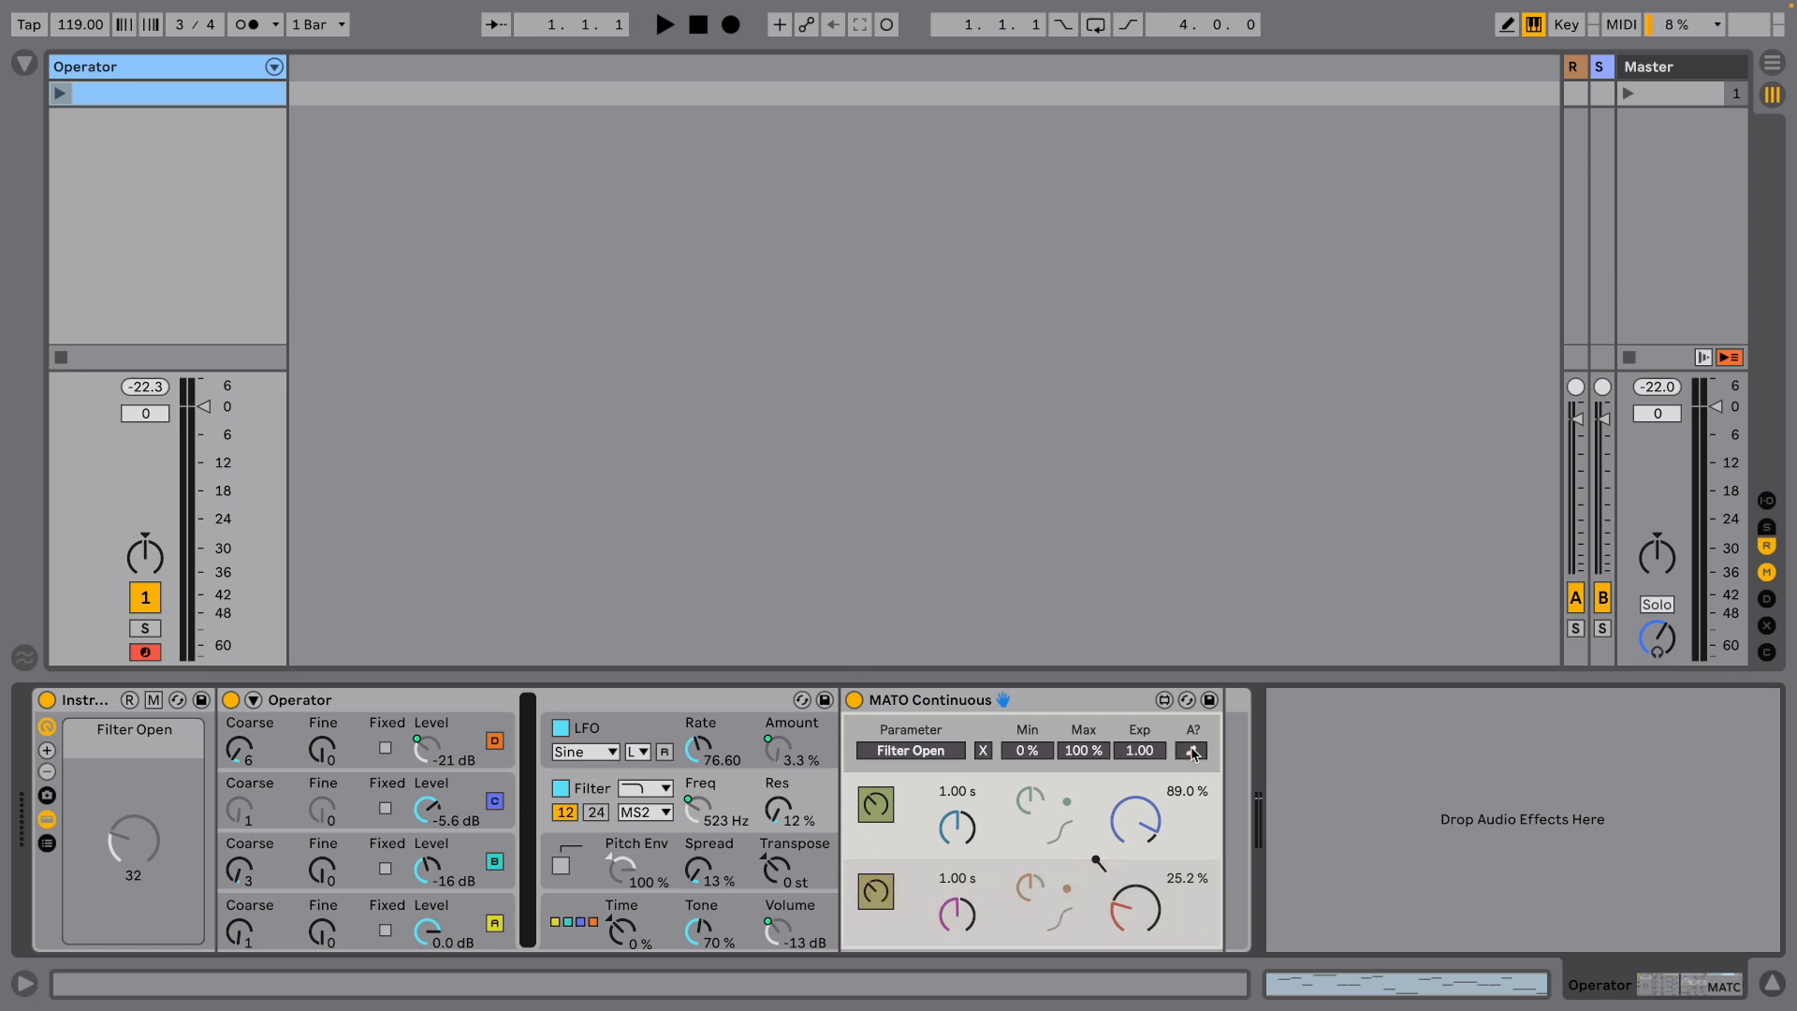
{"action": "left_click", "coordinate": [1192, 751]}
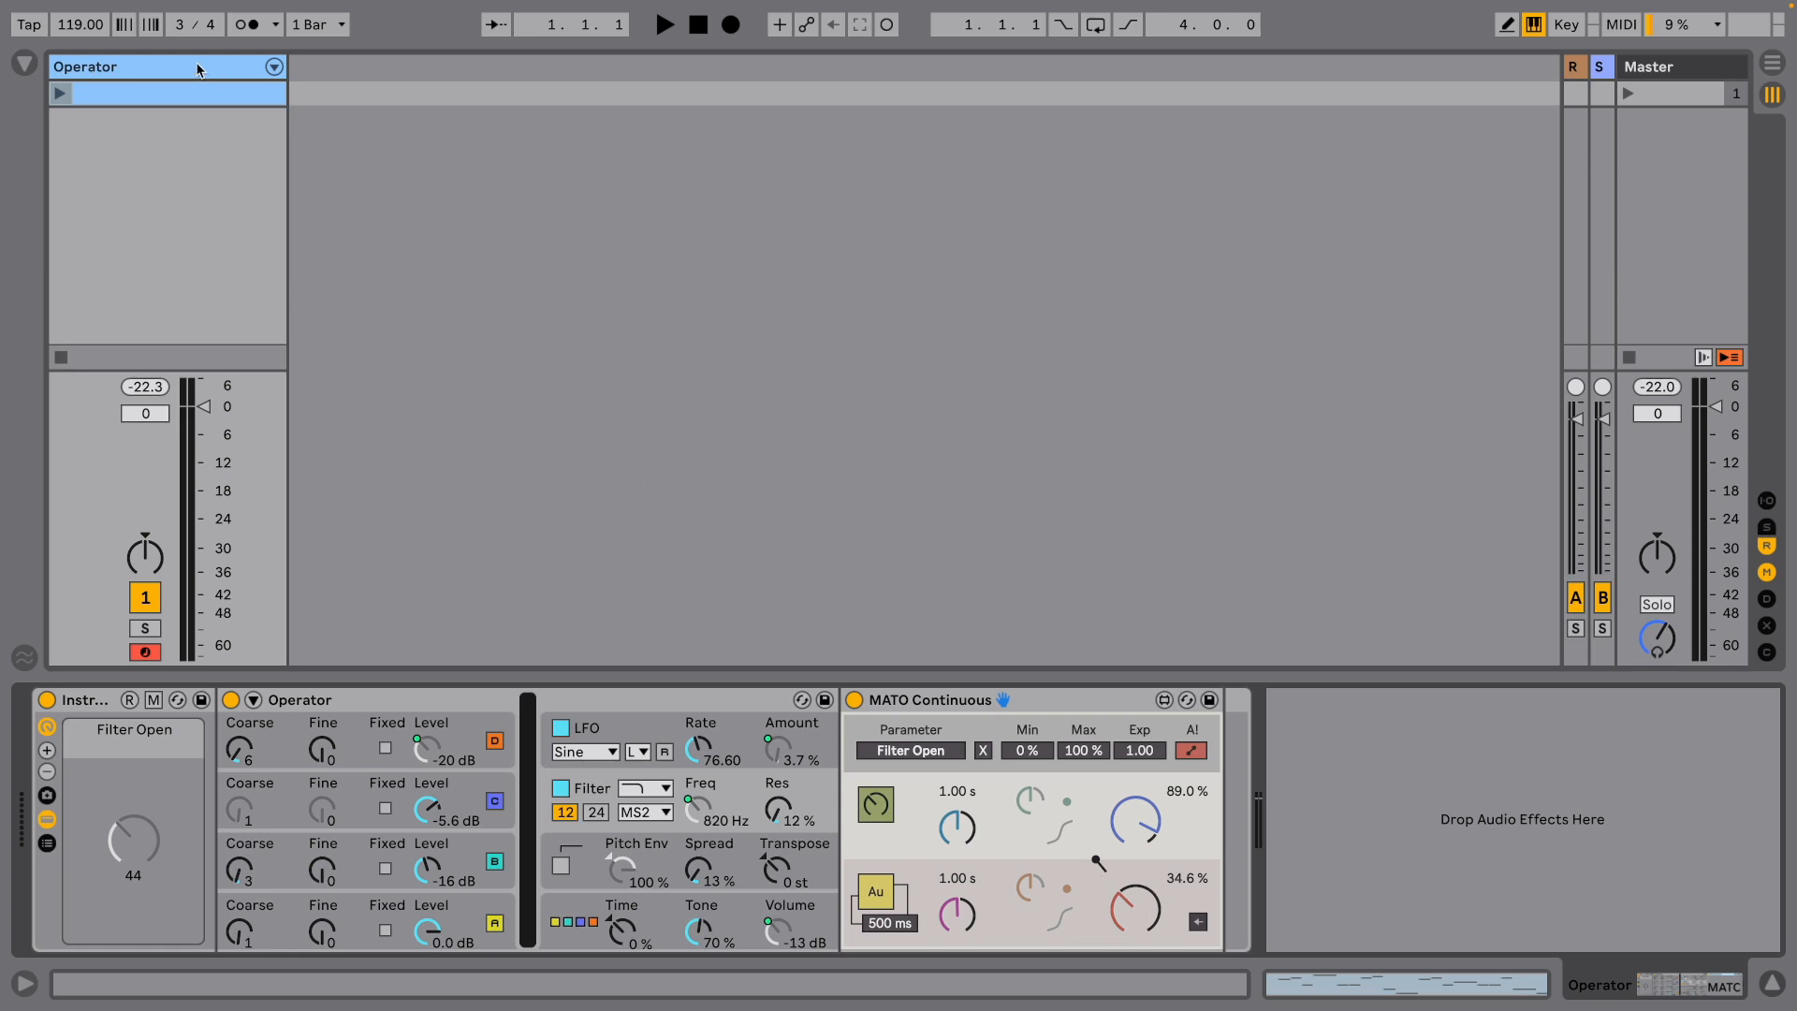
Paste the copied automation envelope at the start of the clip's MATO Continuous DIAL 2 envelope and return to the device view
{"action": "double_click", "coordinate": [176, 97]}
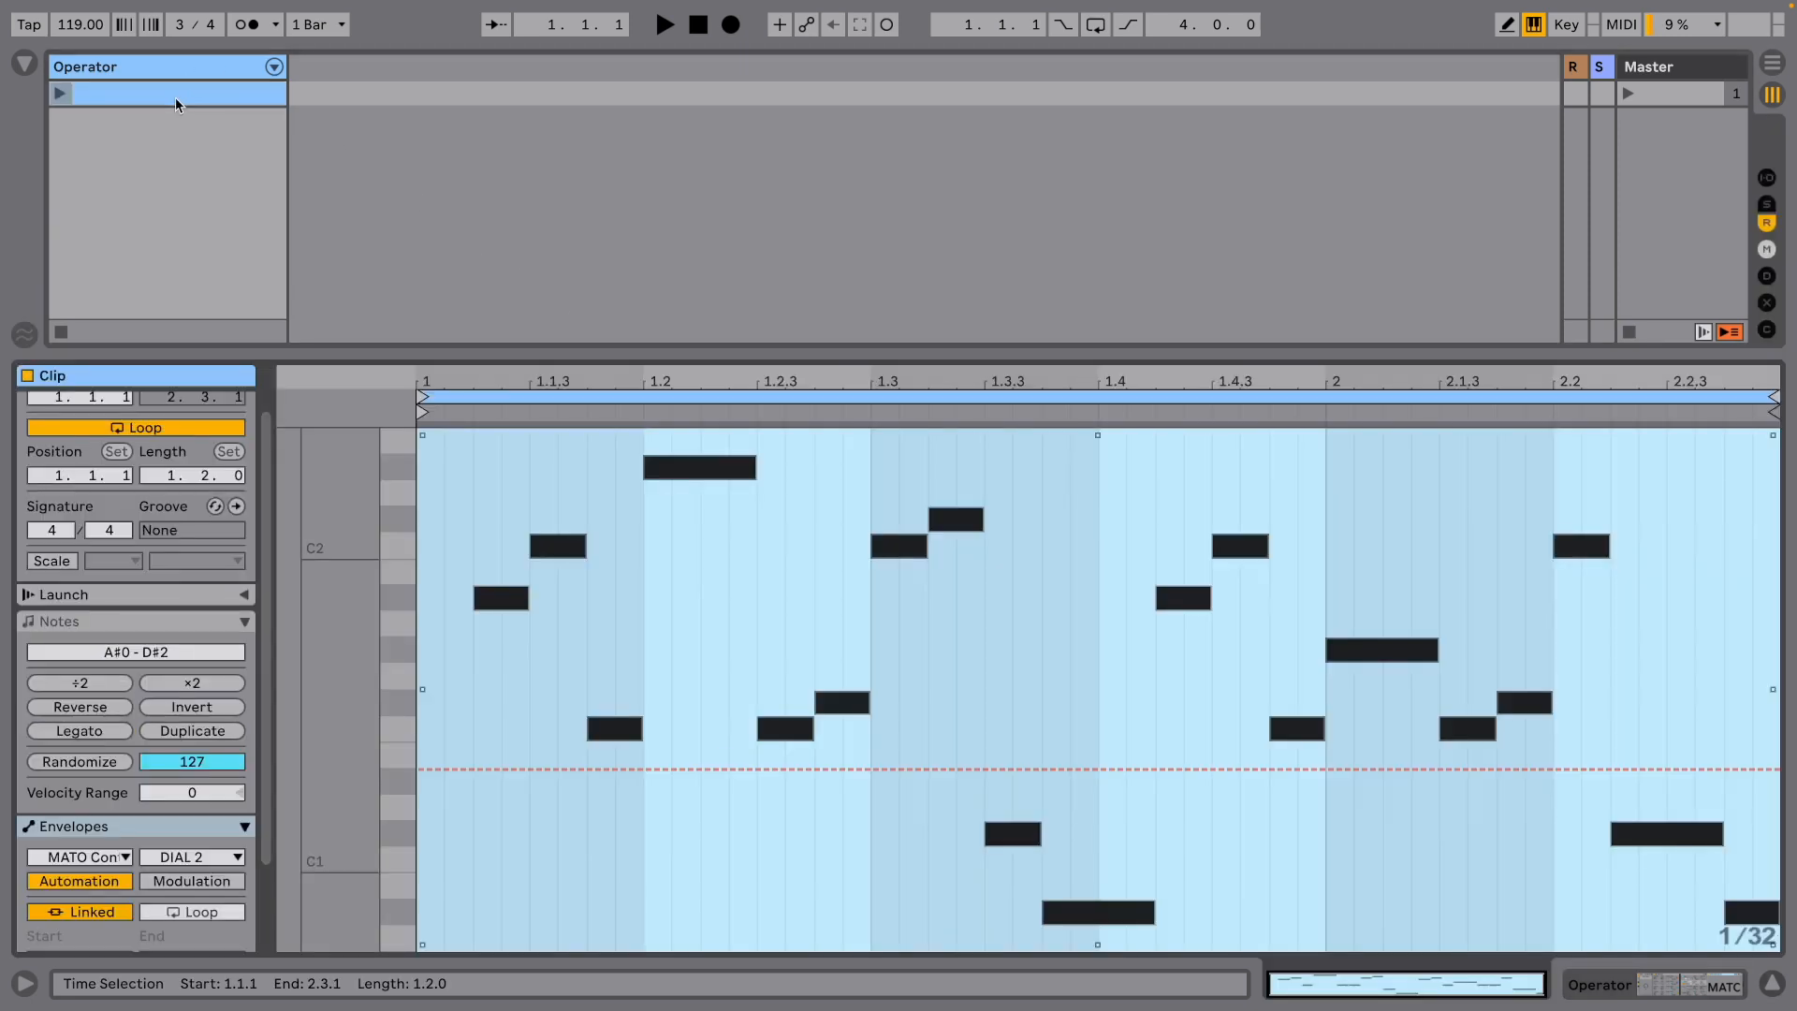
{"action": "left_click", "coordinate": [422, 489]}
{"action": "key", "text": "super+v"}
{"action": "left_click", "coordinate": [562, 573]}
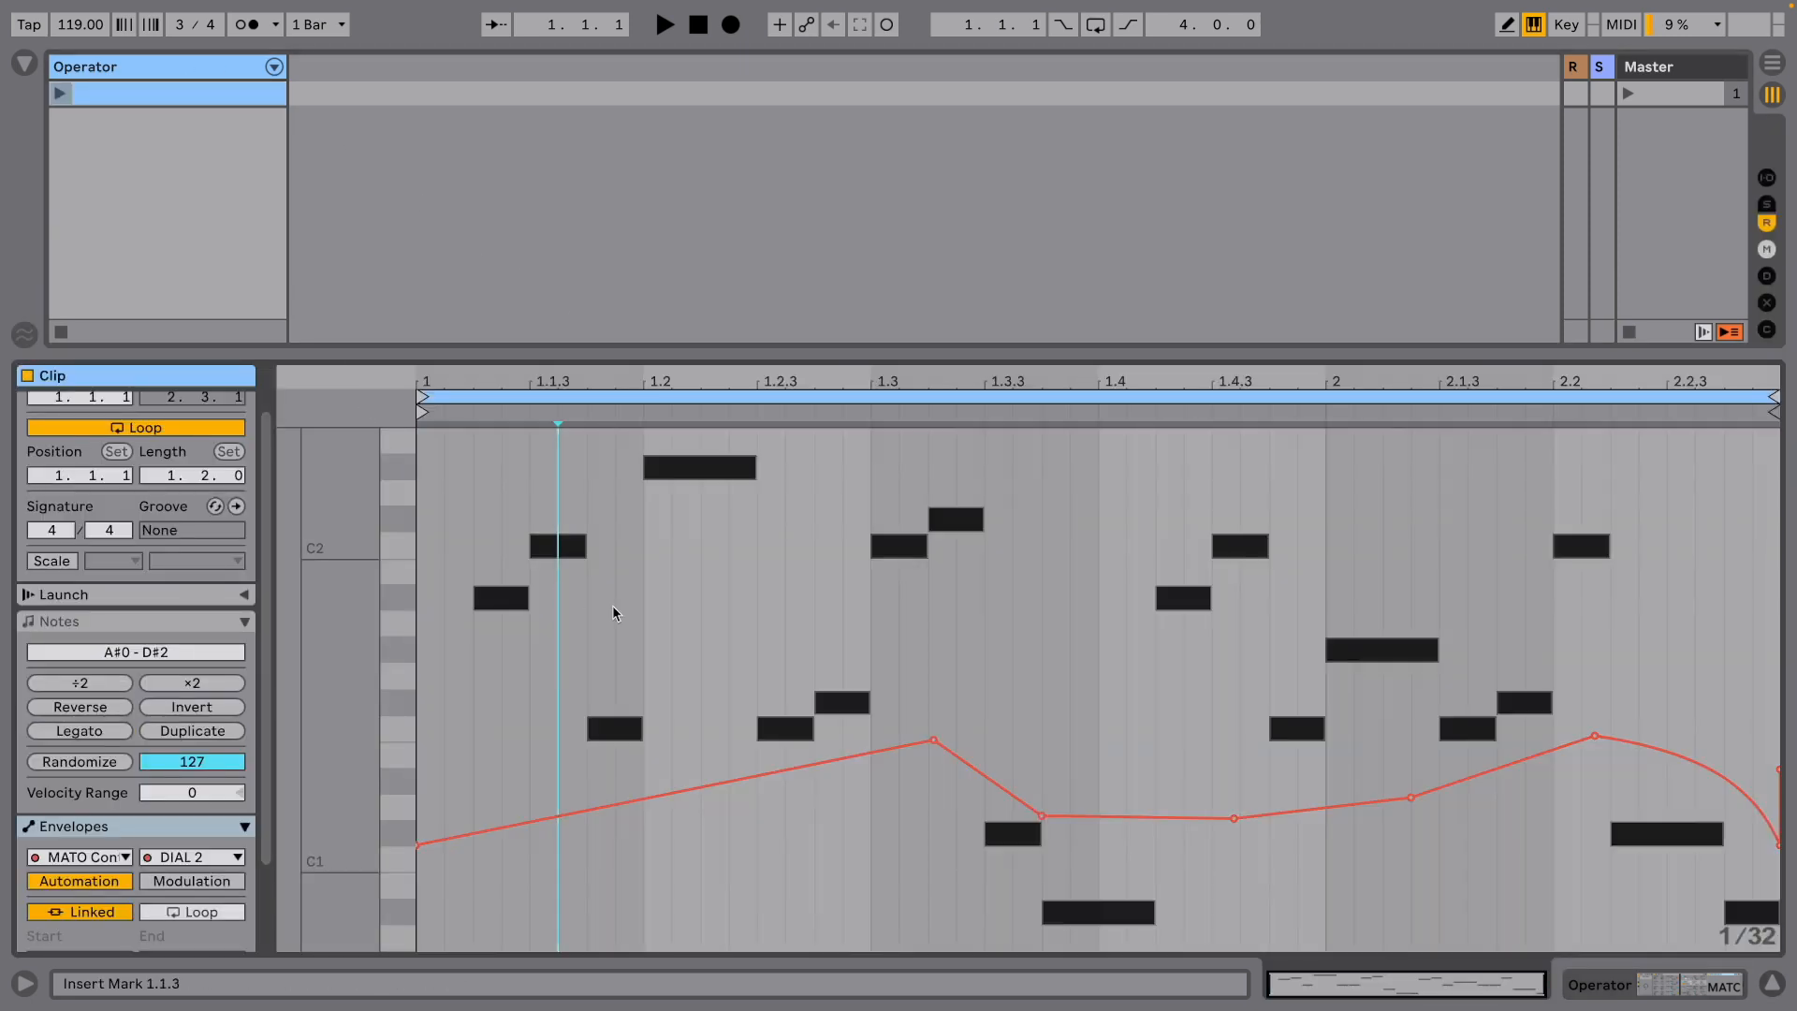
{"action": "left_click", "coordinate": [91, 73]}
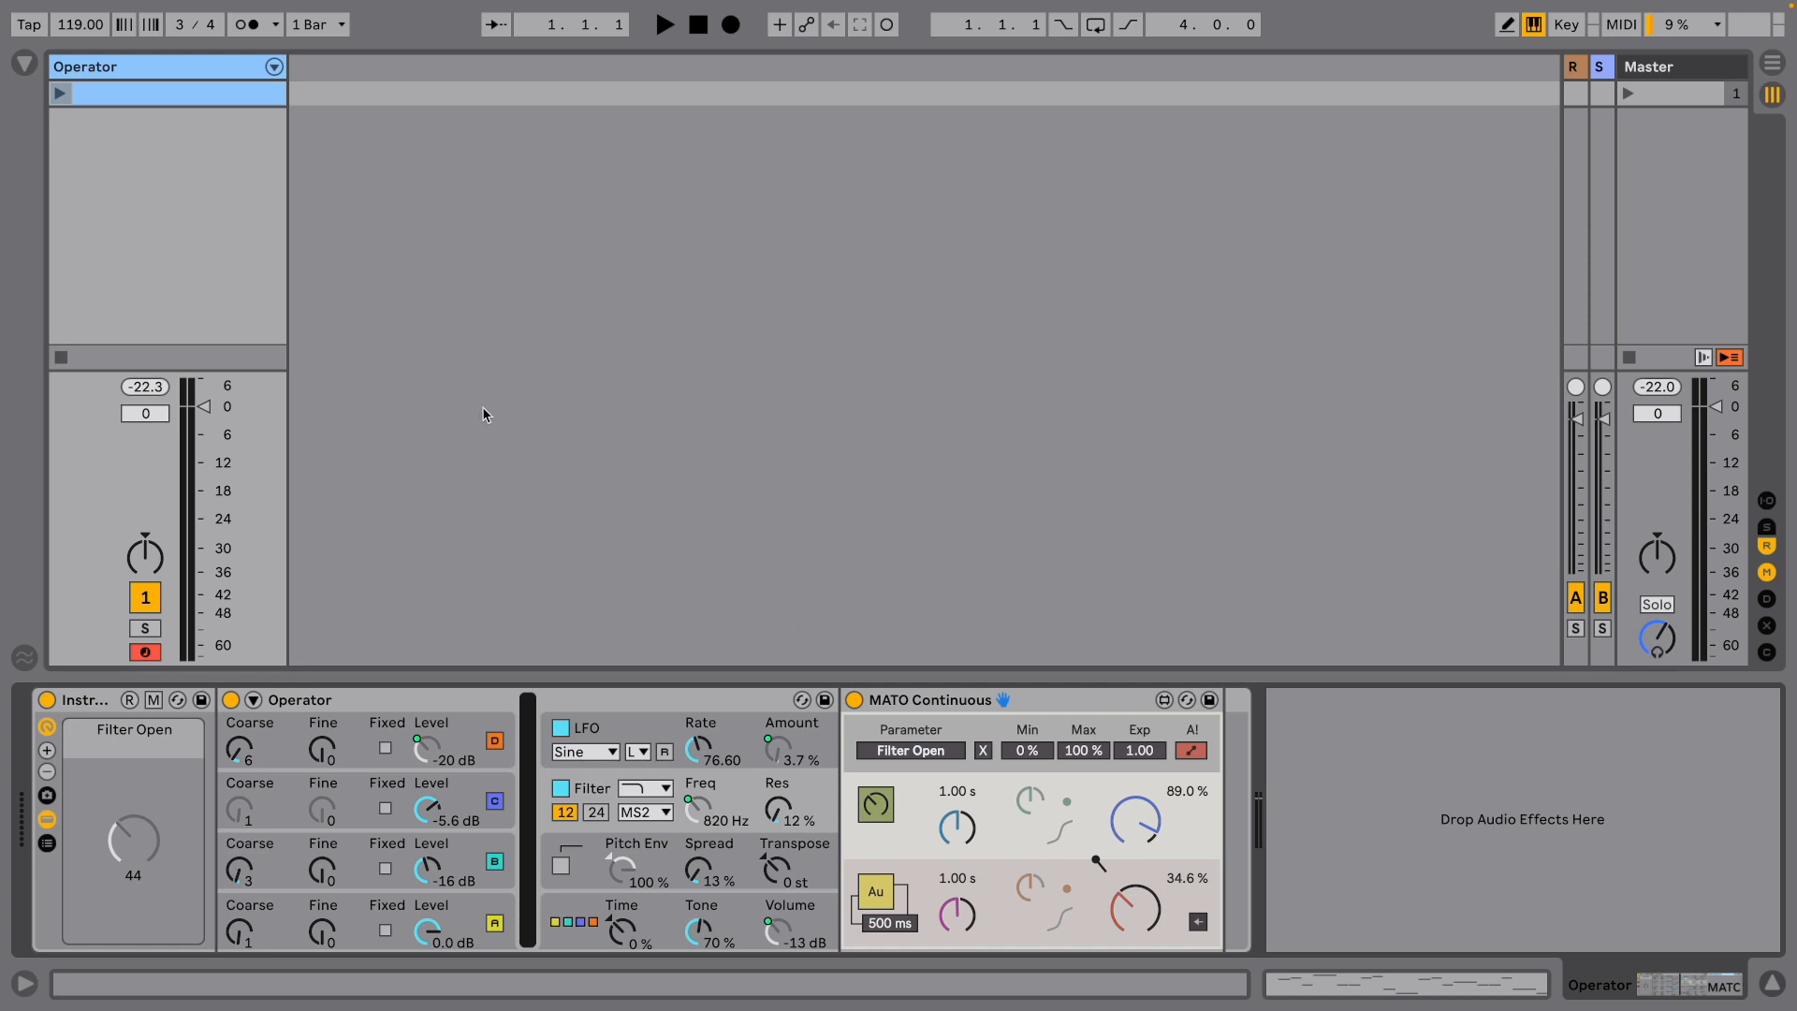
Play the clip, remove the Filter Open macro's MIDI mapping, and map Dial 1 to MIDI controller 7/21 instead
{"action": "left_click", "coordinate": [65, 96]}
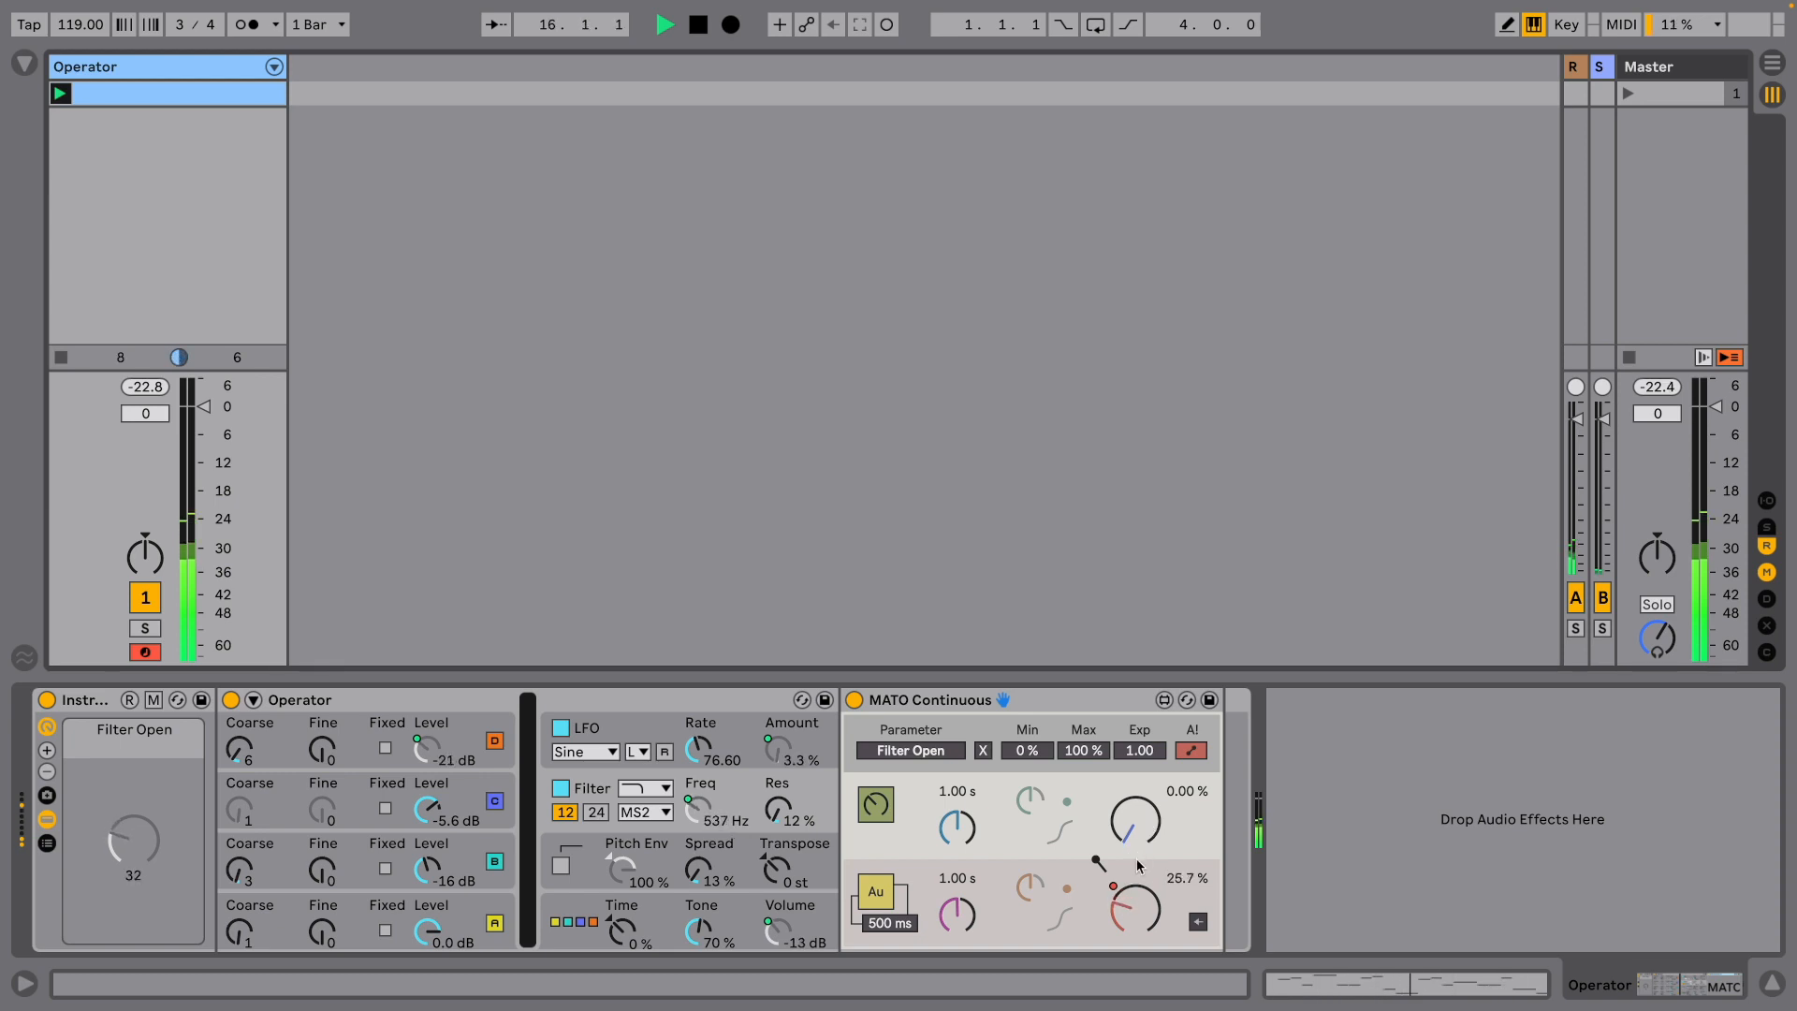
{"action": "key", "text": "ctrl+m"}
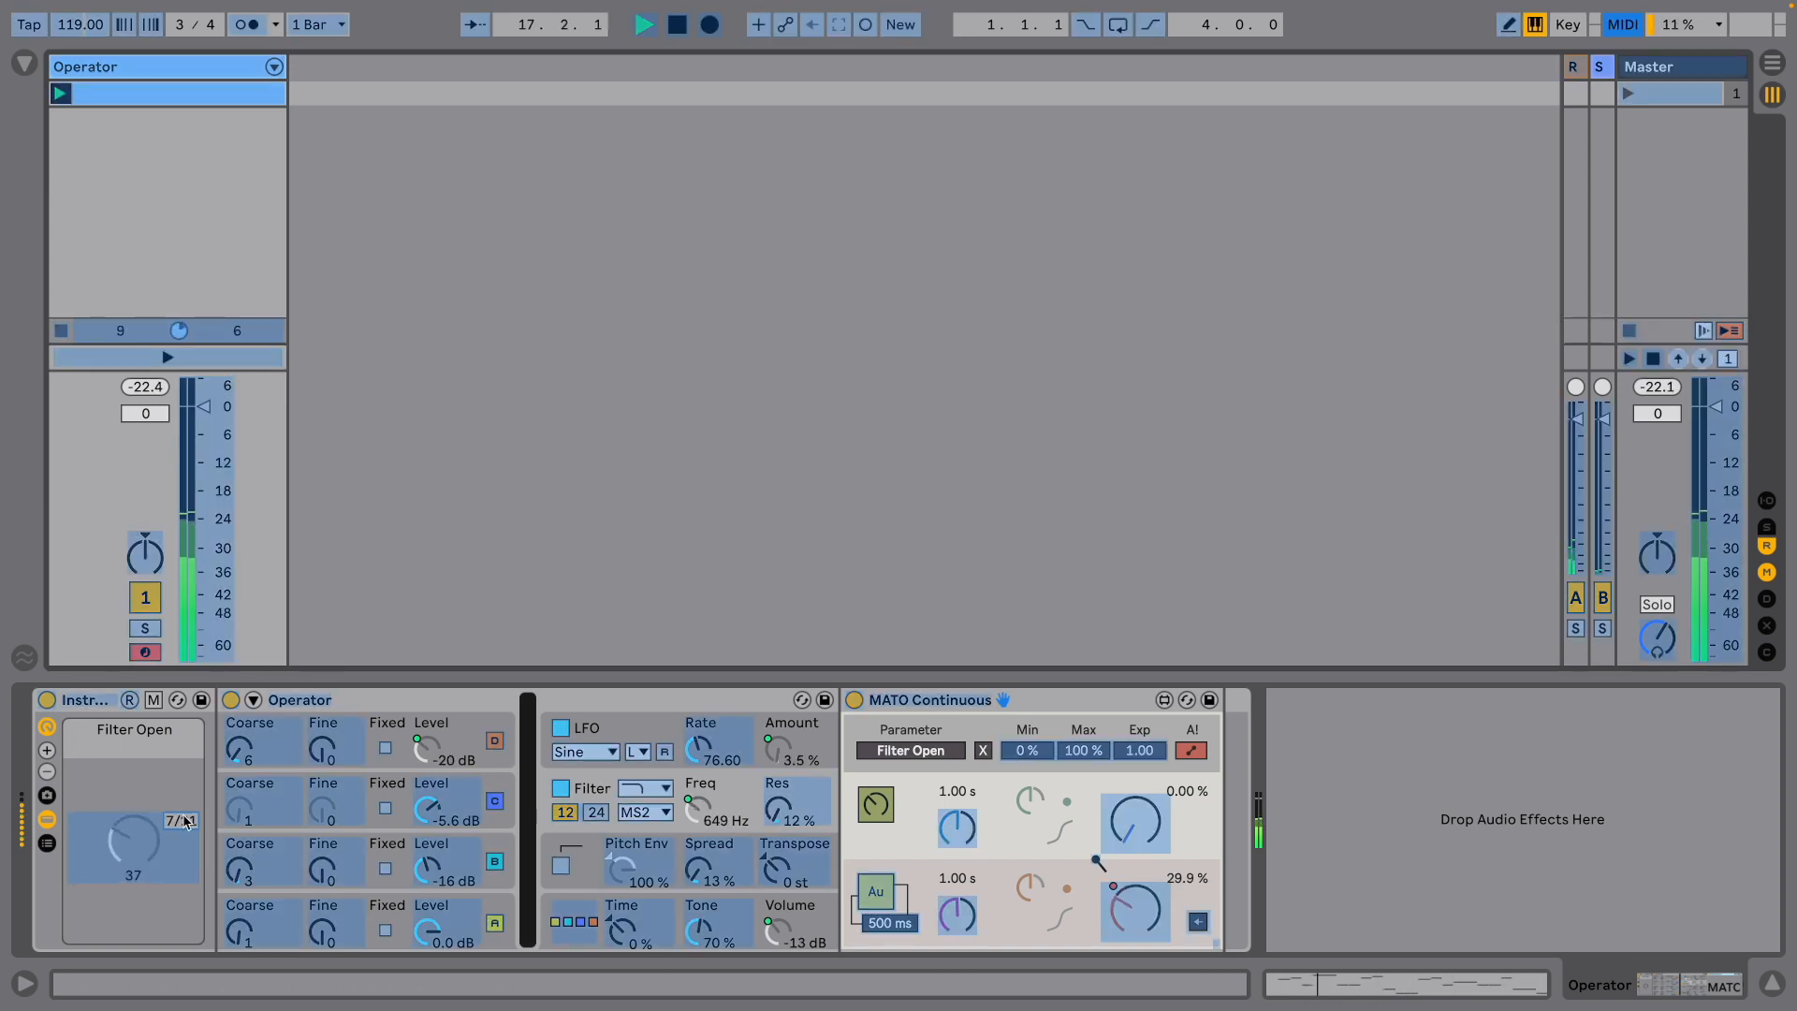
{"action": "left_click", "coordinate": [135, 833]}
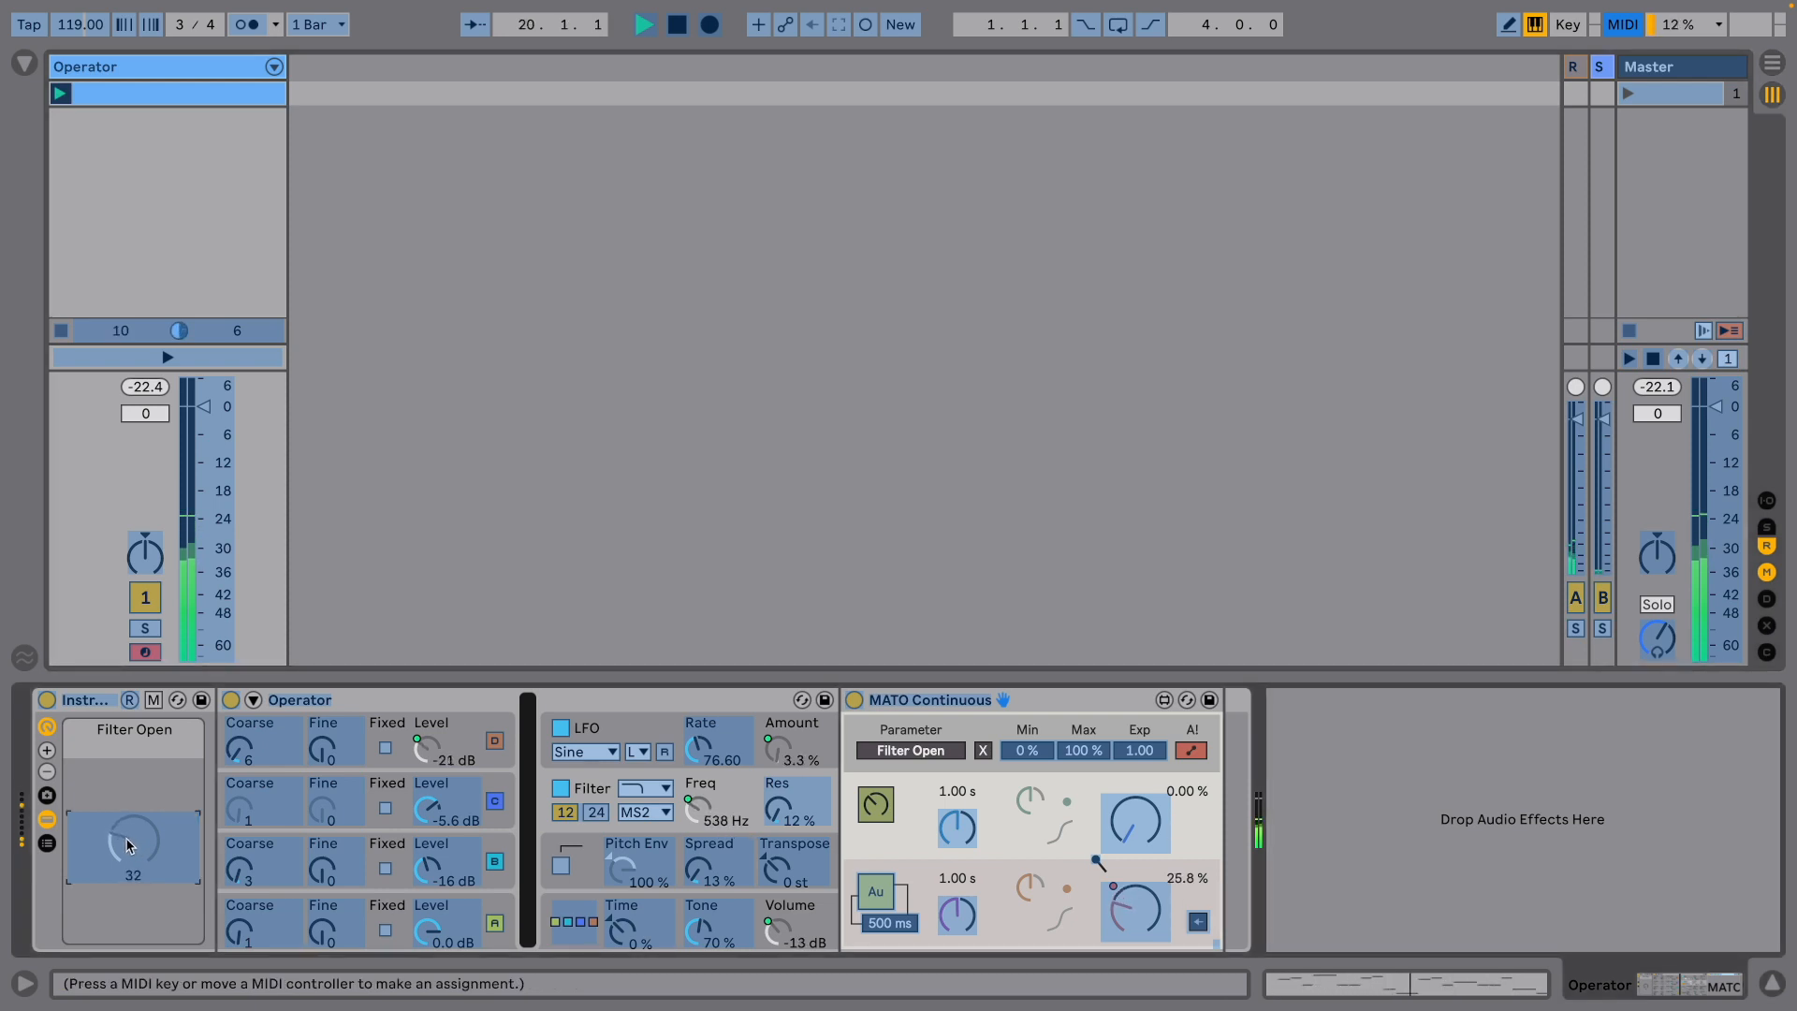
{"action": "left_click", "coordinate": [1133, 829]}
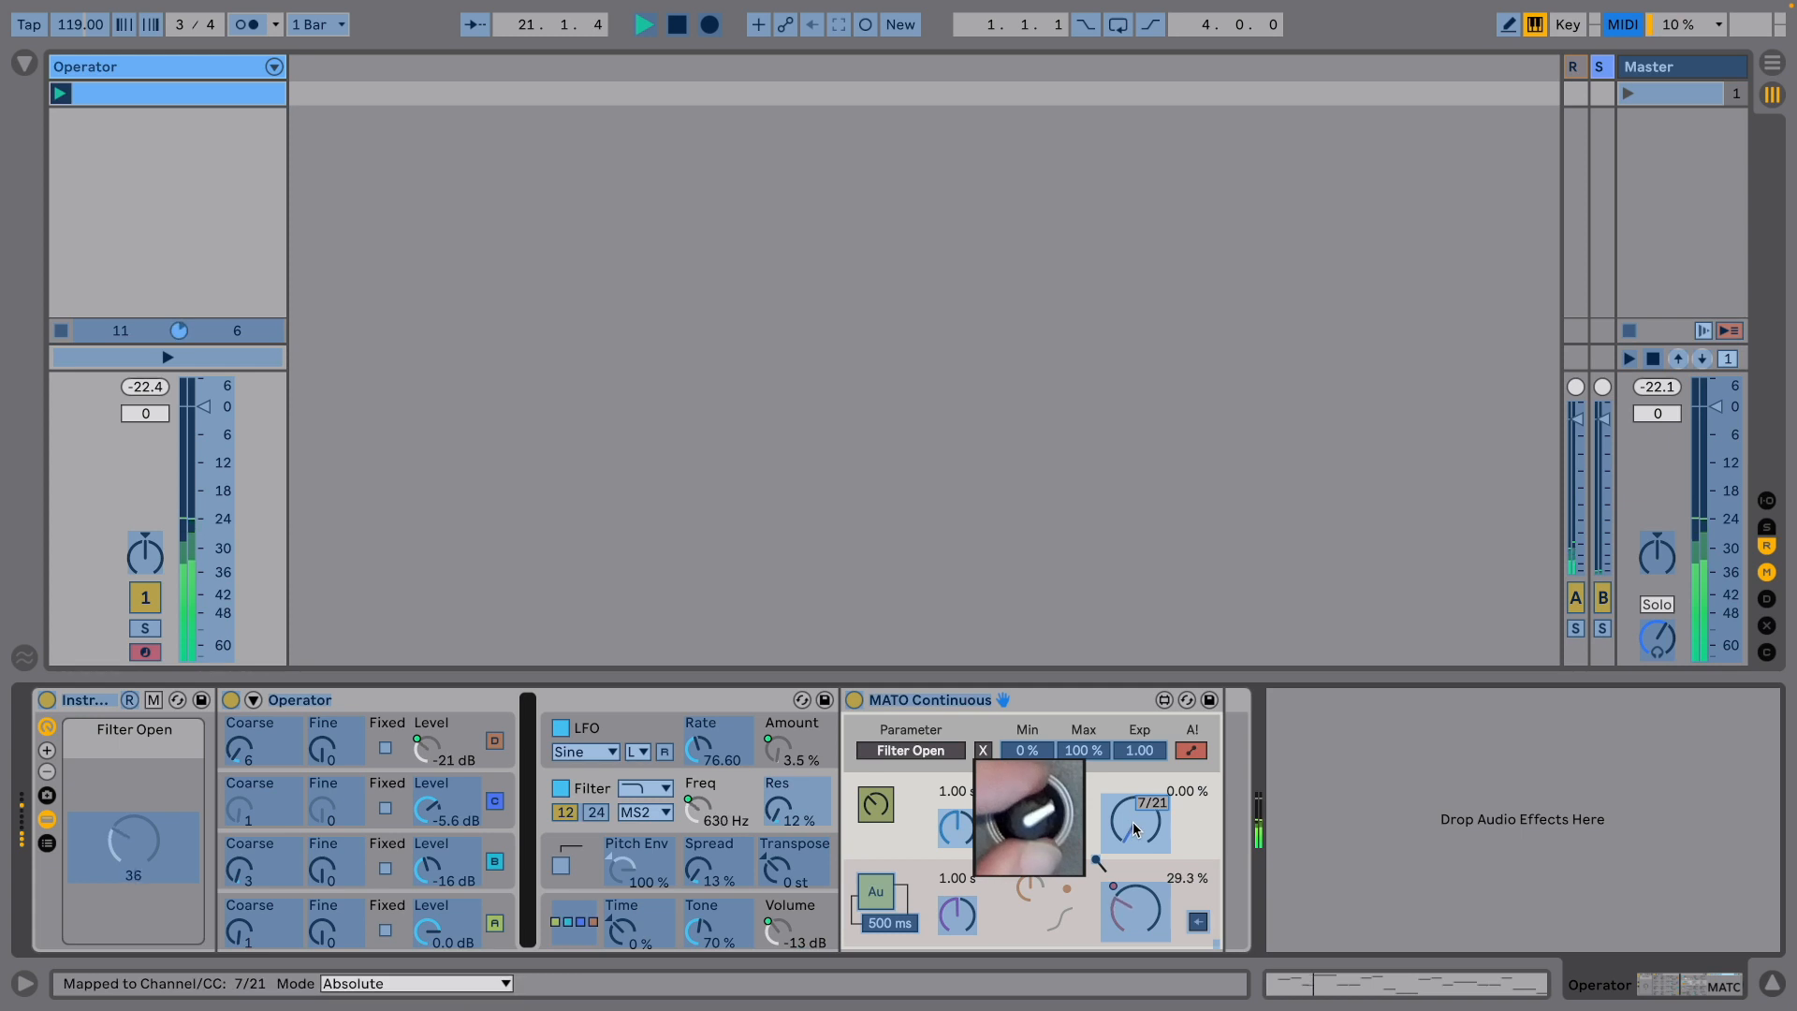
{"action": "key", "text": "ctrl+m"}
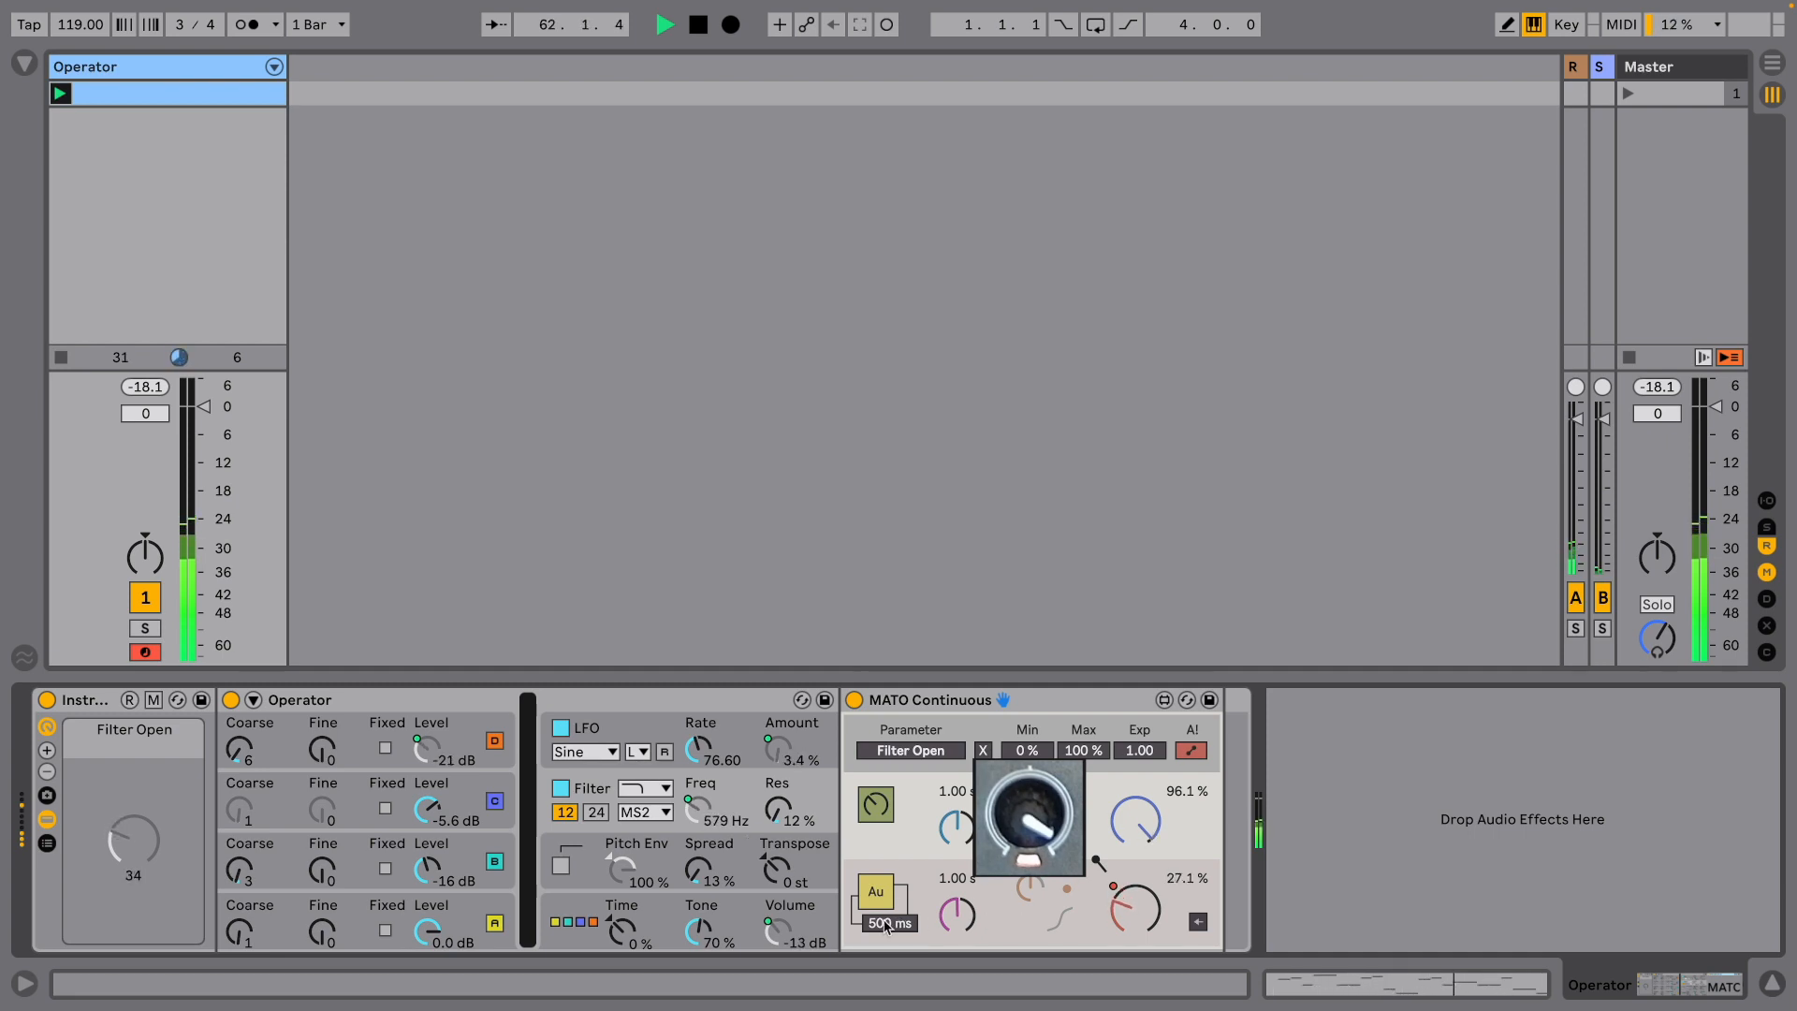
Try a 2.00 s automation return time, restore it to 500 ms, and experiment with Dial 1's transition time
{"action": "left_click_drag", "start_coordinate": [884, 925], "coordinate": [885, 879]}
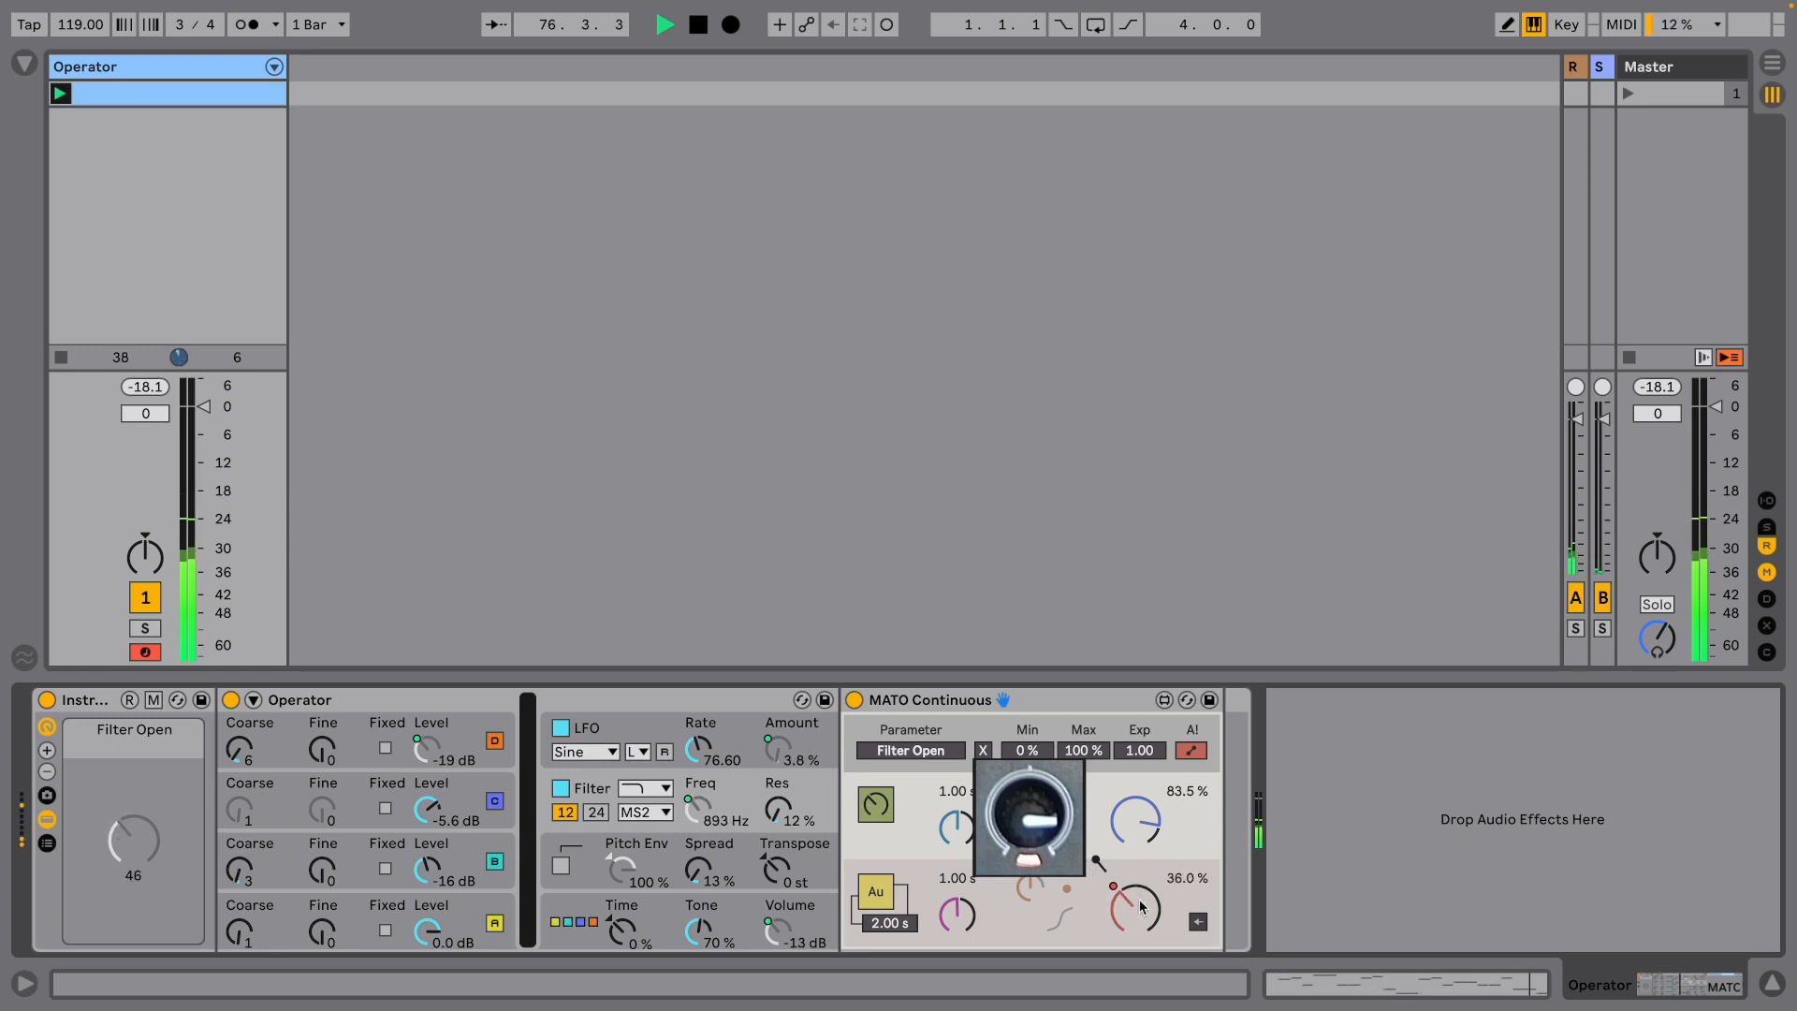
{"action": "left_click_drag", "start_coordinate": [900, 923], "coordinate": [901, 942]}
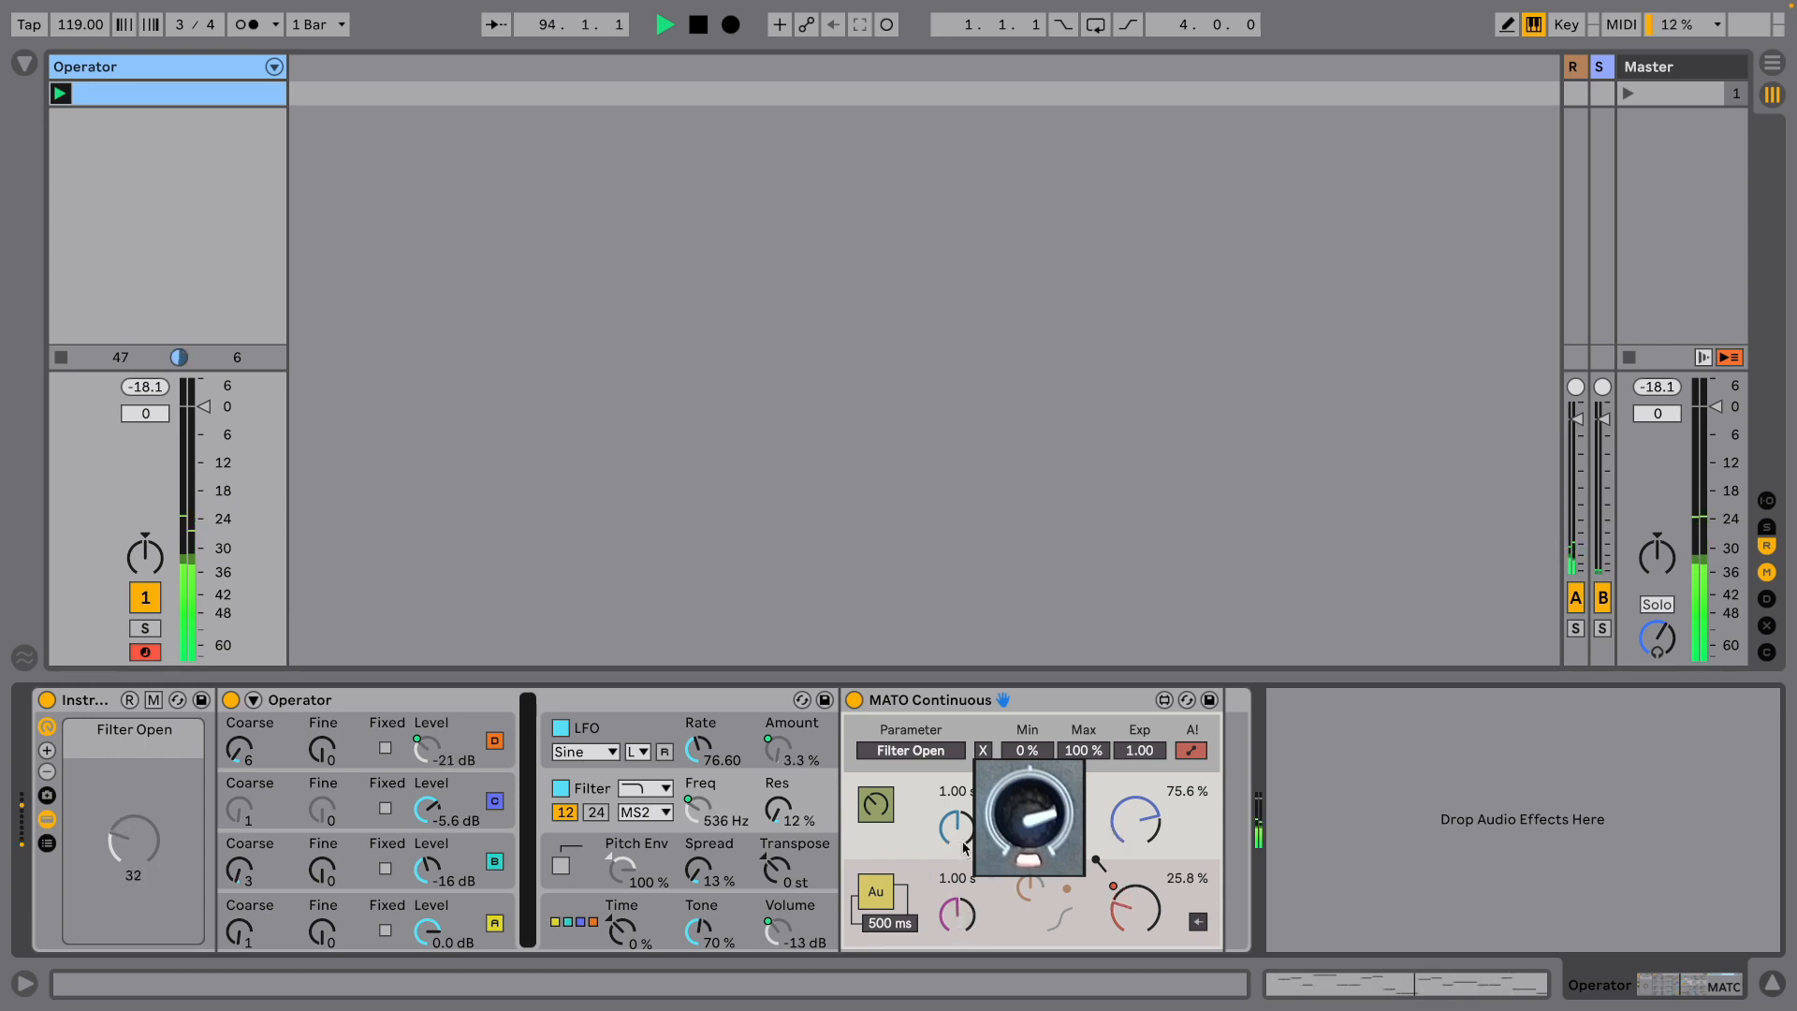
{"action": "left_click_drag", "start_coordinate": [964, 836], "coordinate": [974, 895]}
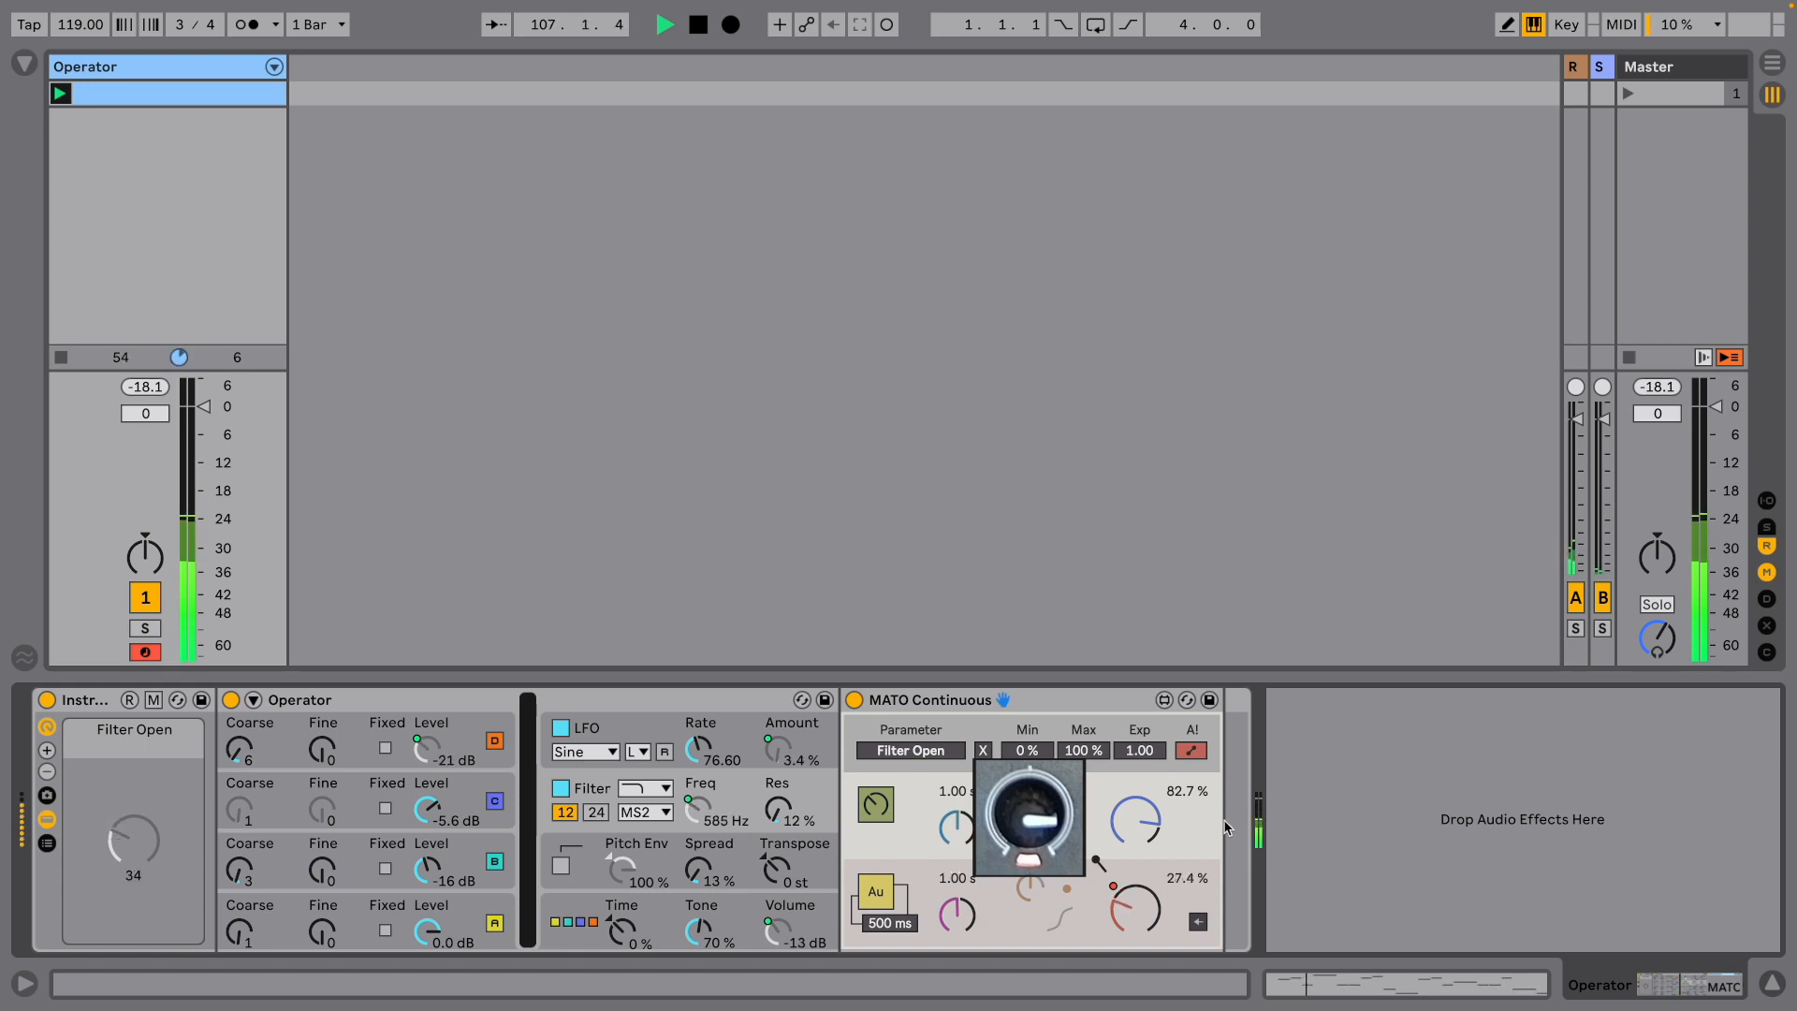
Switch MATO Continuous's automation return to manual (Ma) and trigger the return to automation repeatedly while the clip plays
{"action": "left_click", "coordinate": [877, 896]}
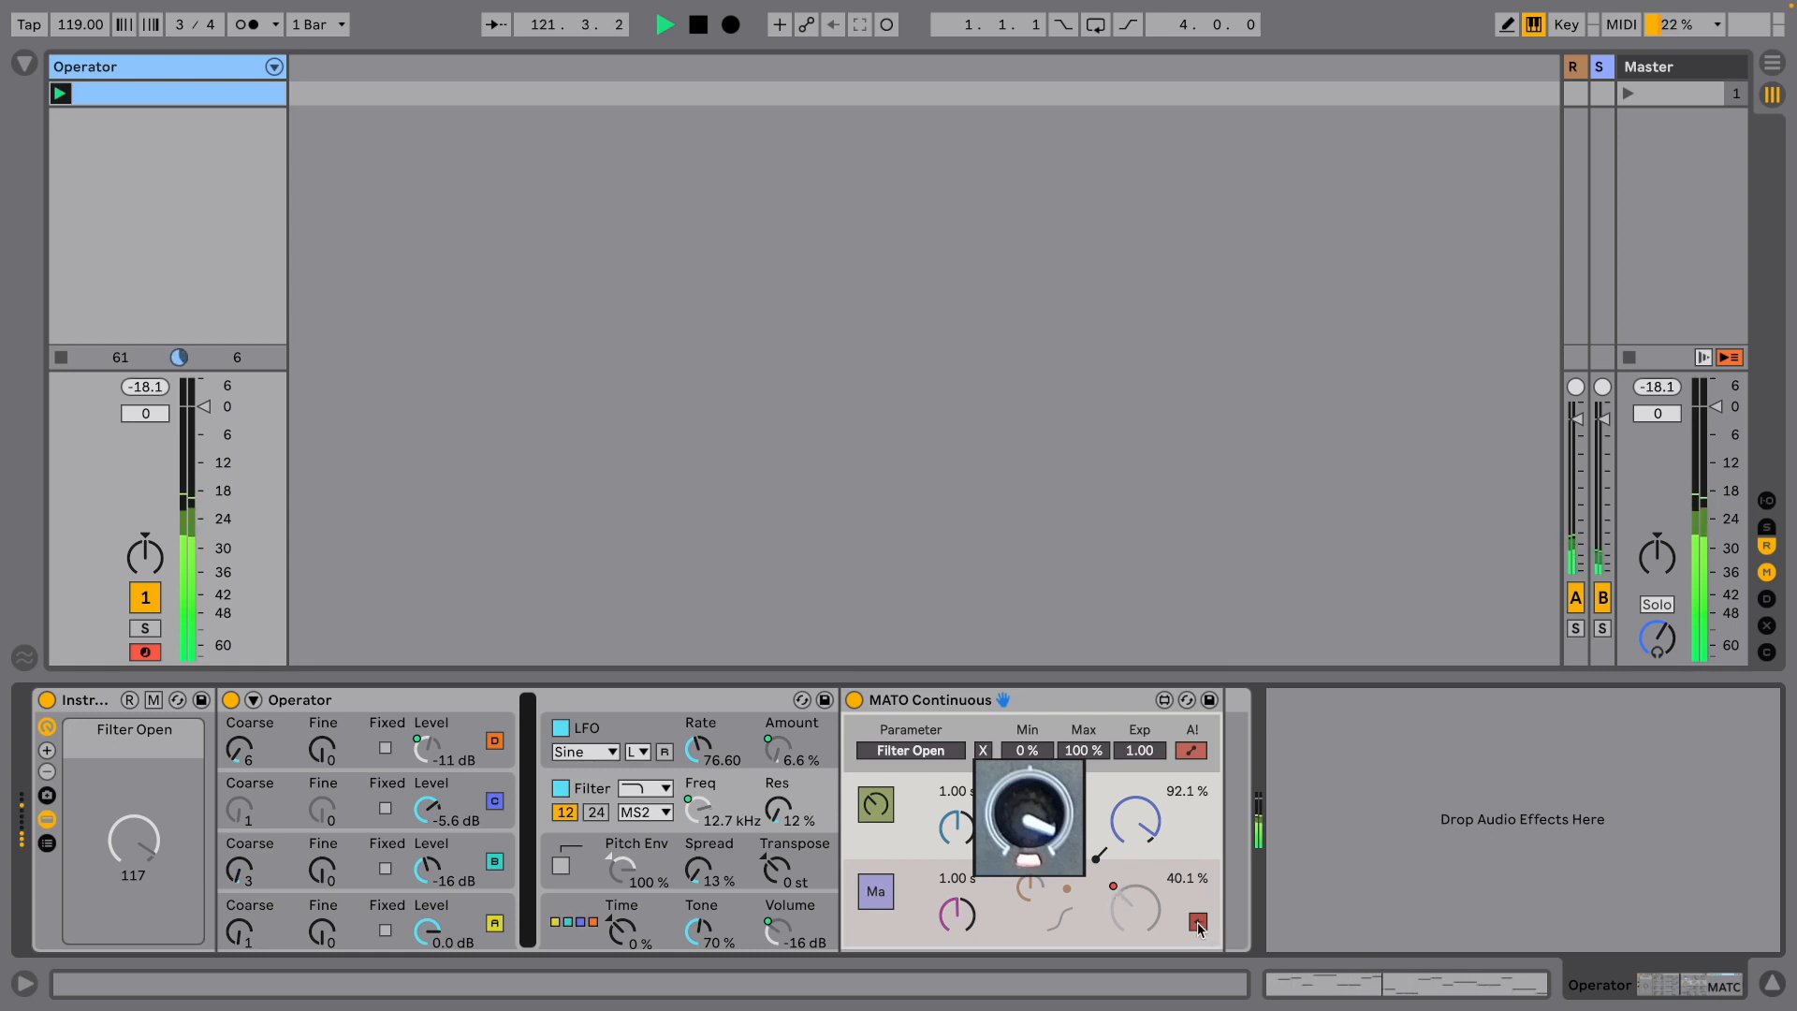
{"action": "left_click", "coordinate": [1203, 927]}
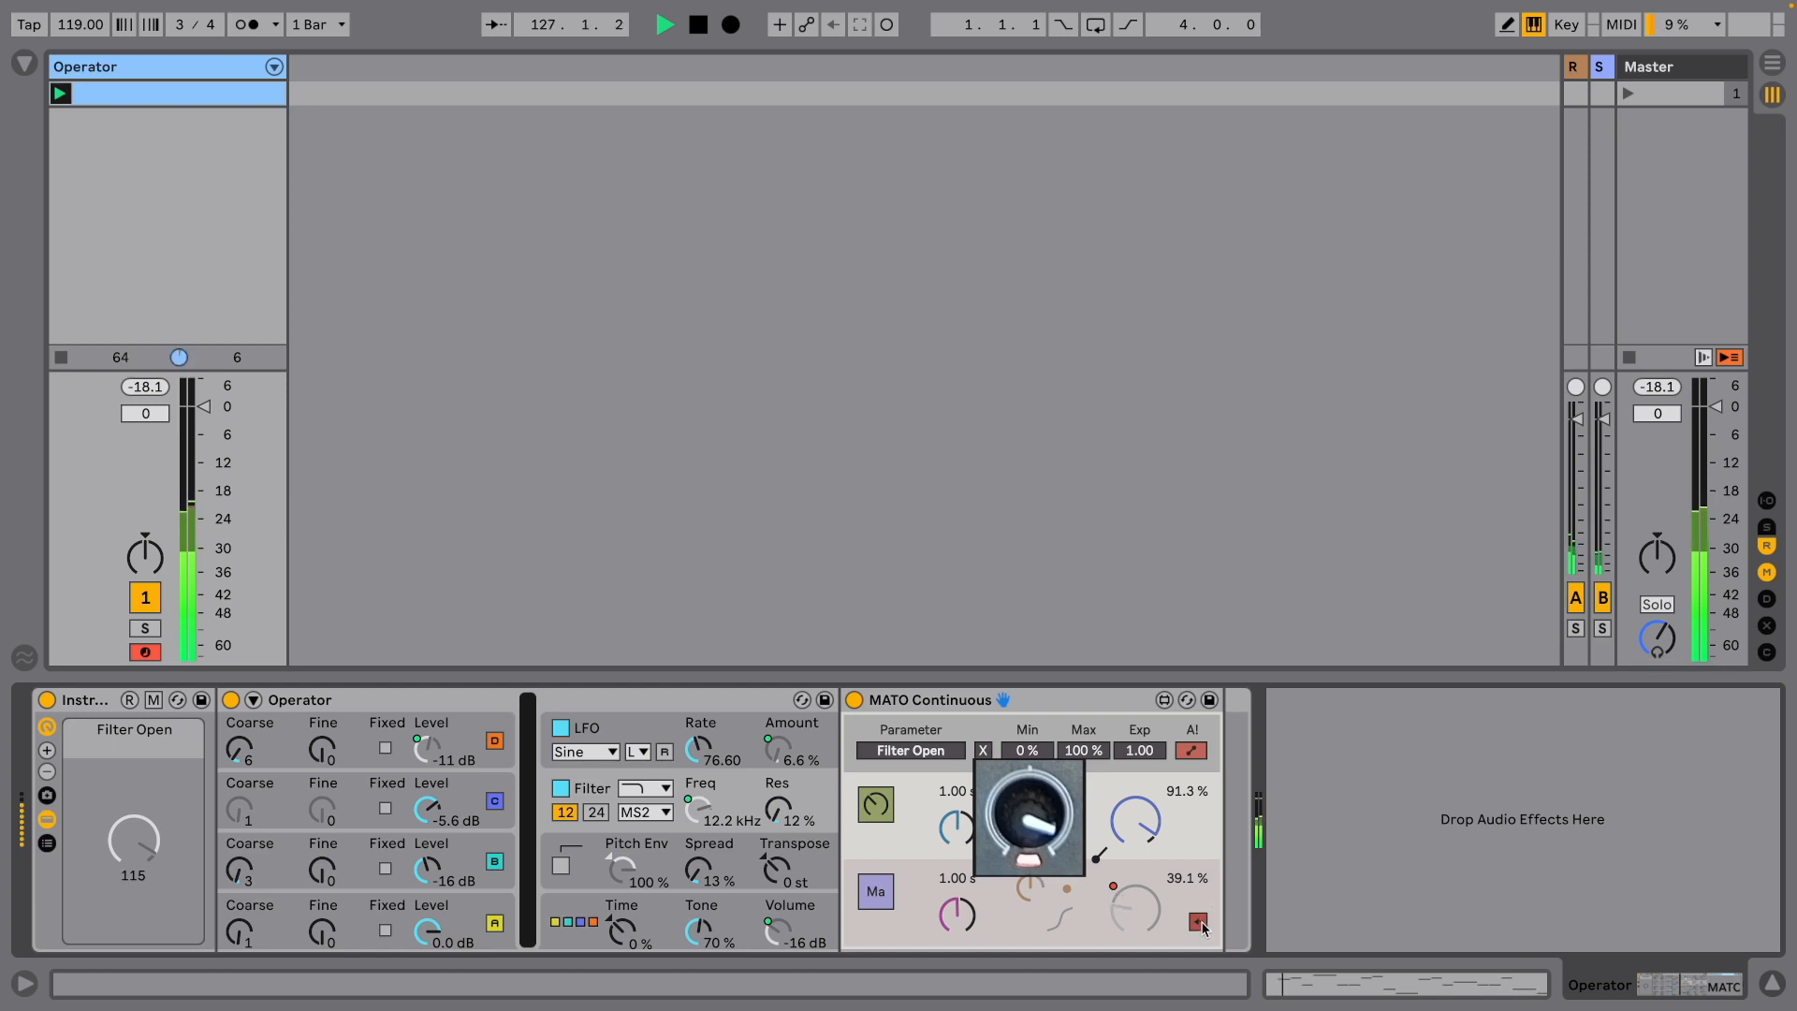
{"action": "left_click", "coordinate": [1199, 923]}
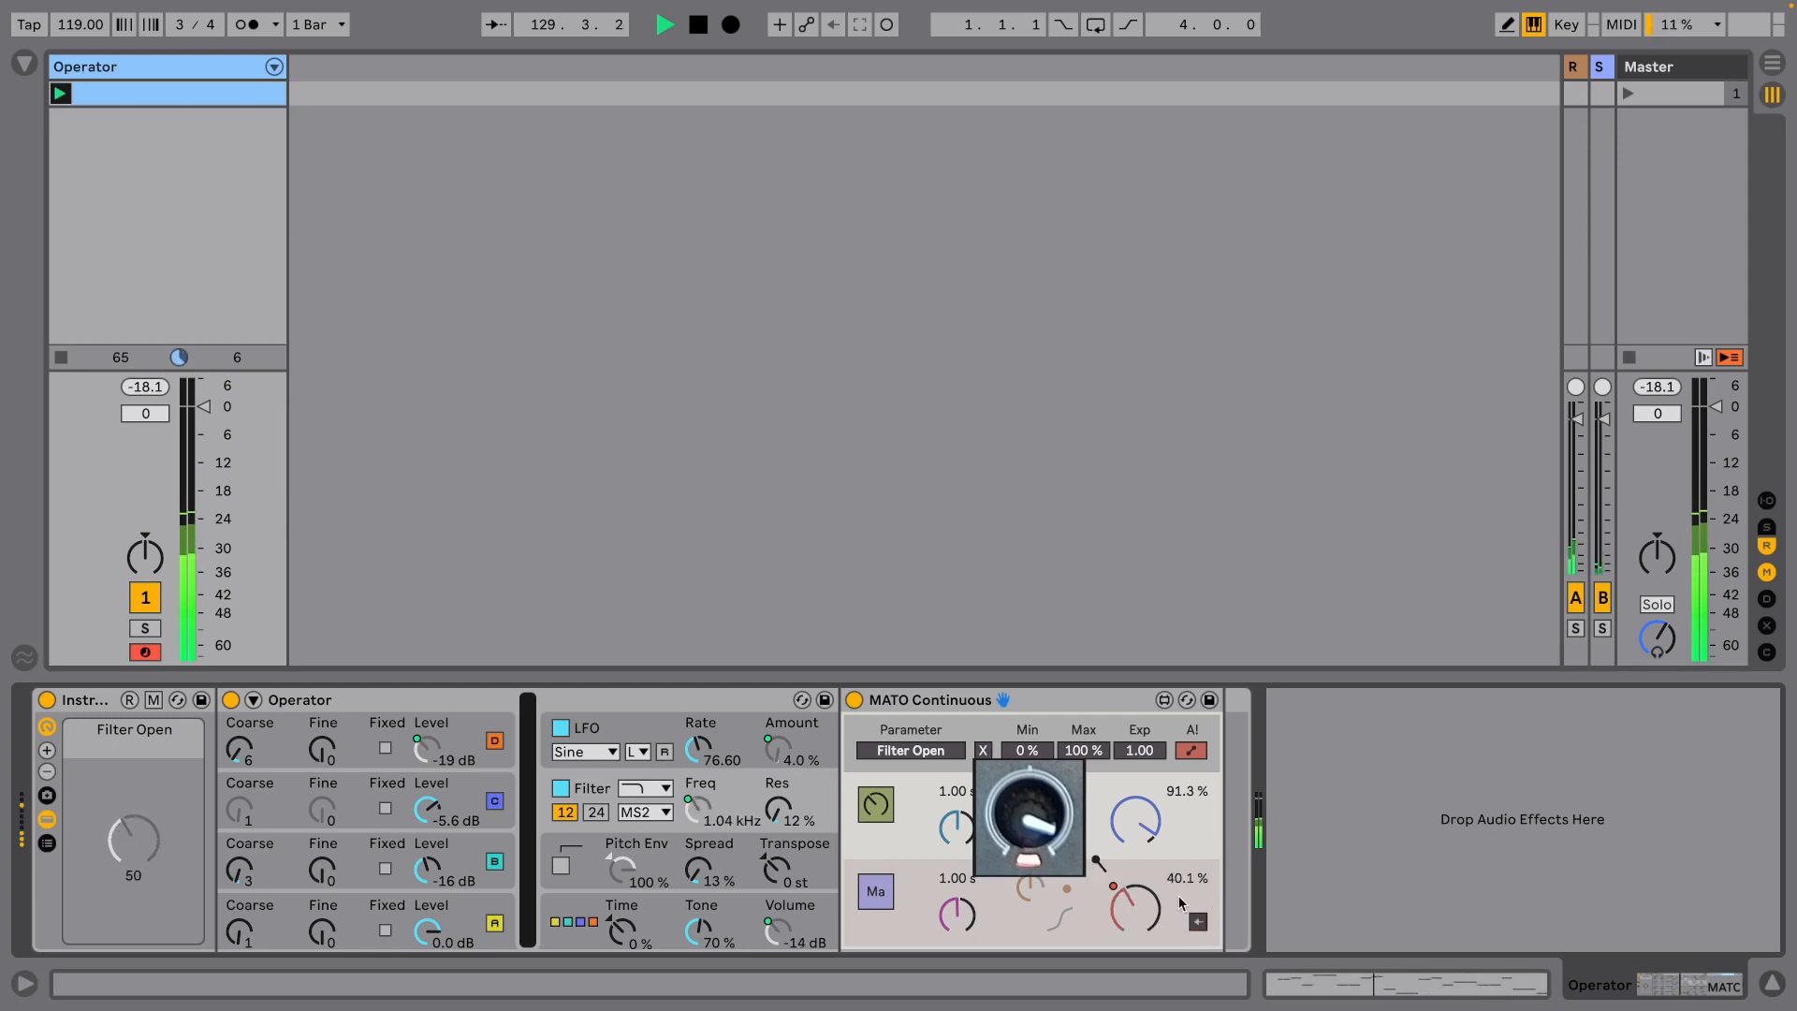
{"action": "left_click", "coordinate": [1199, 923]}
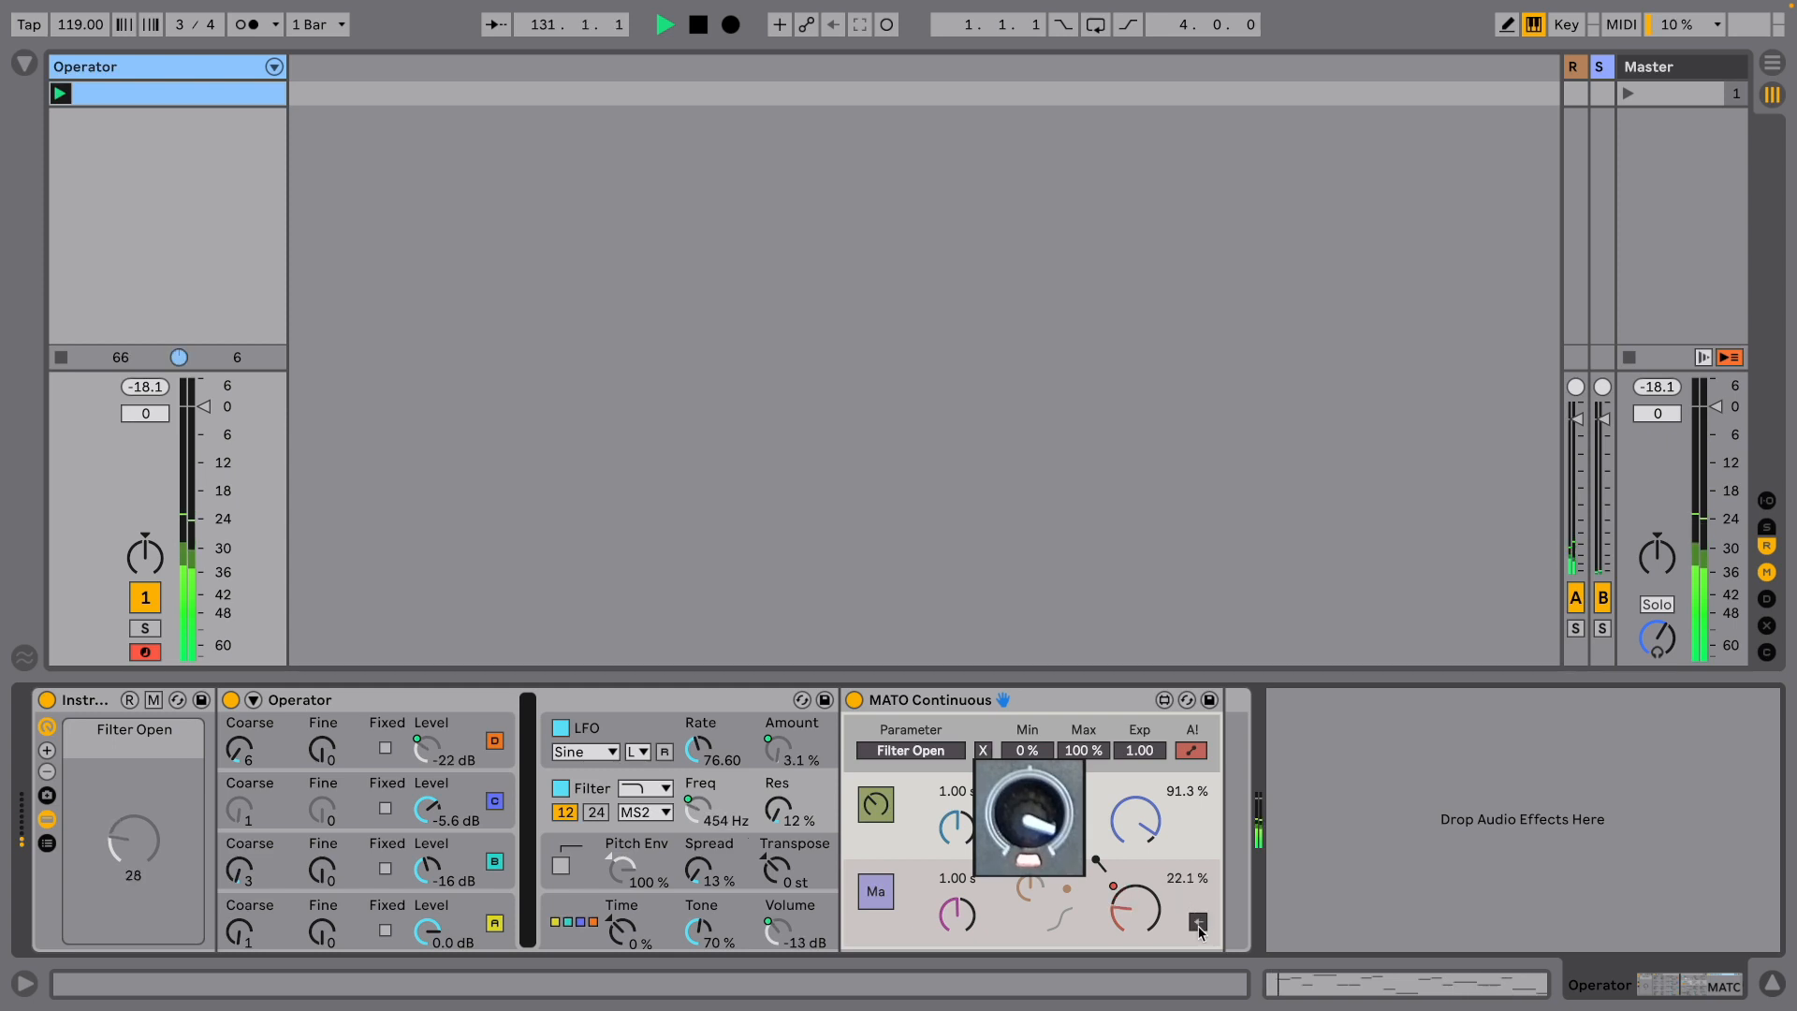
{"action": "left_click", "coordinate": [1198, 923]}
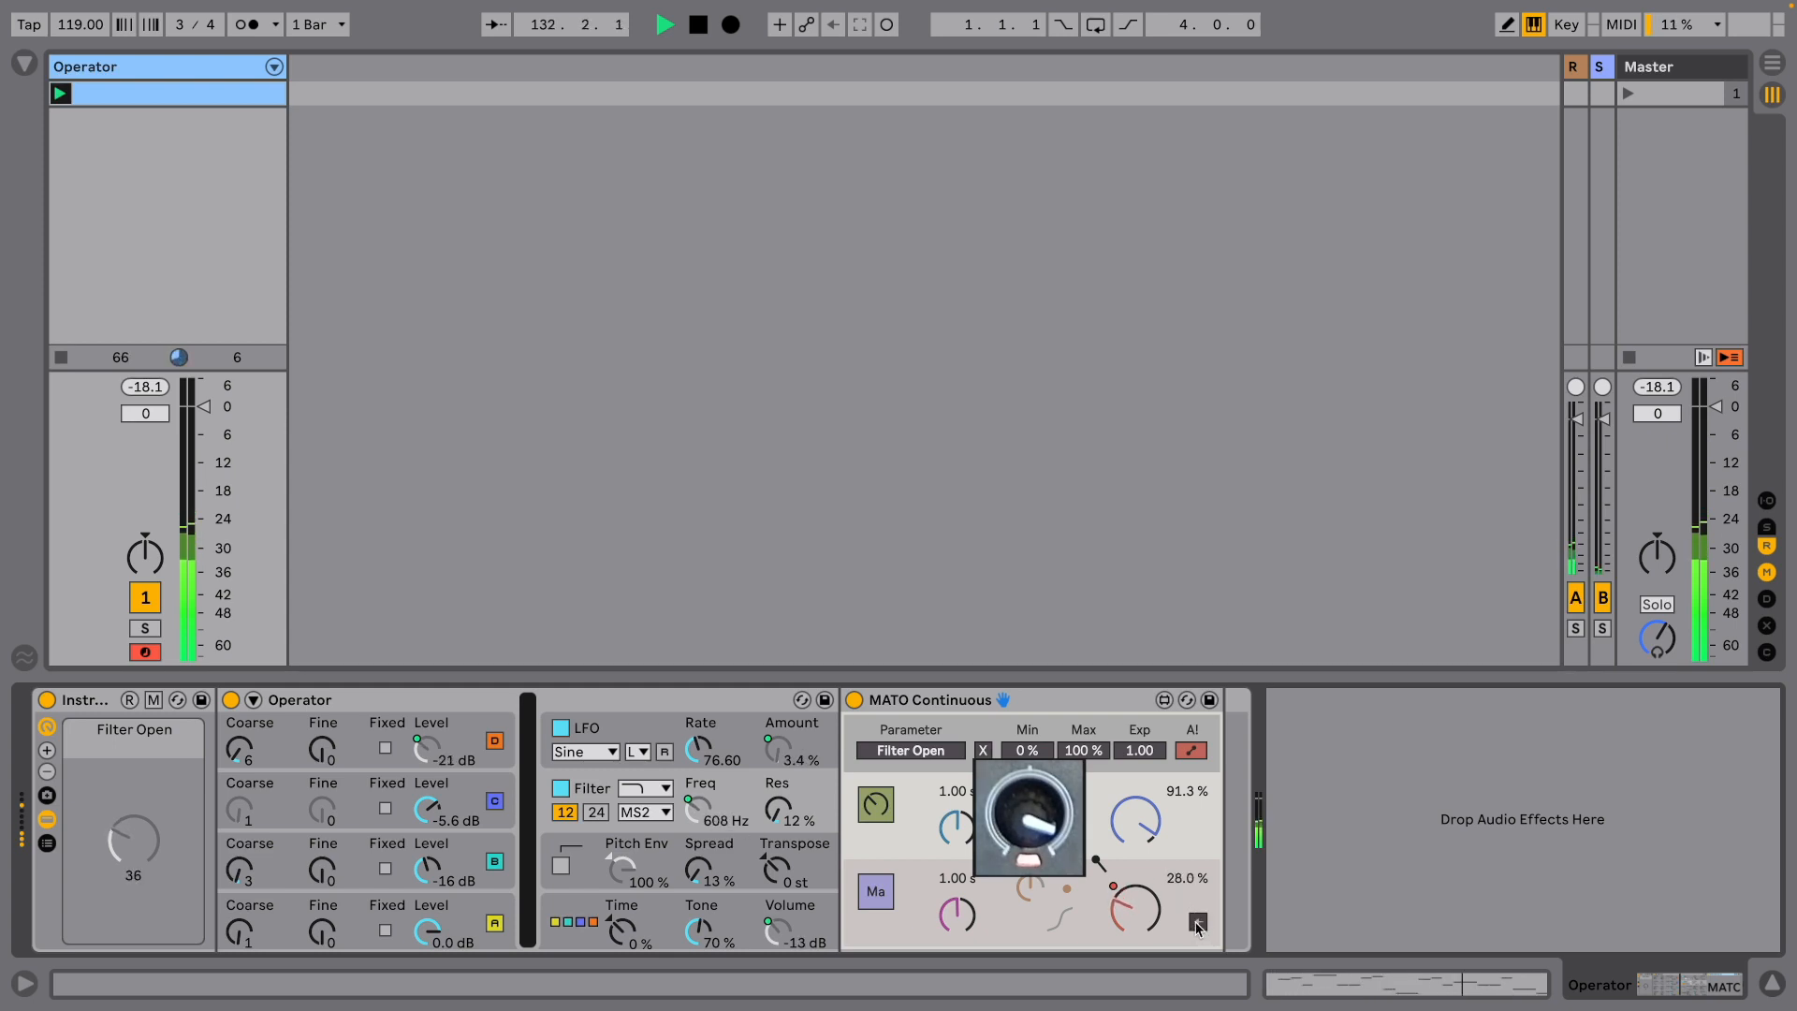
{"action": "left_click", "coordinate": [1198, 923]}
Clear the clip's DIAL 2 automation envelope and replace it with a flat line at 42.4 %
{"action": "double_click", "coordinate": [190, 91]}
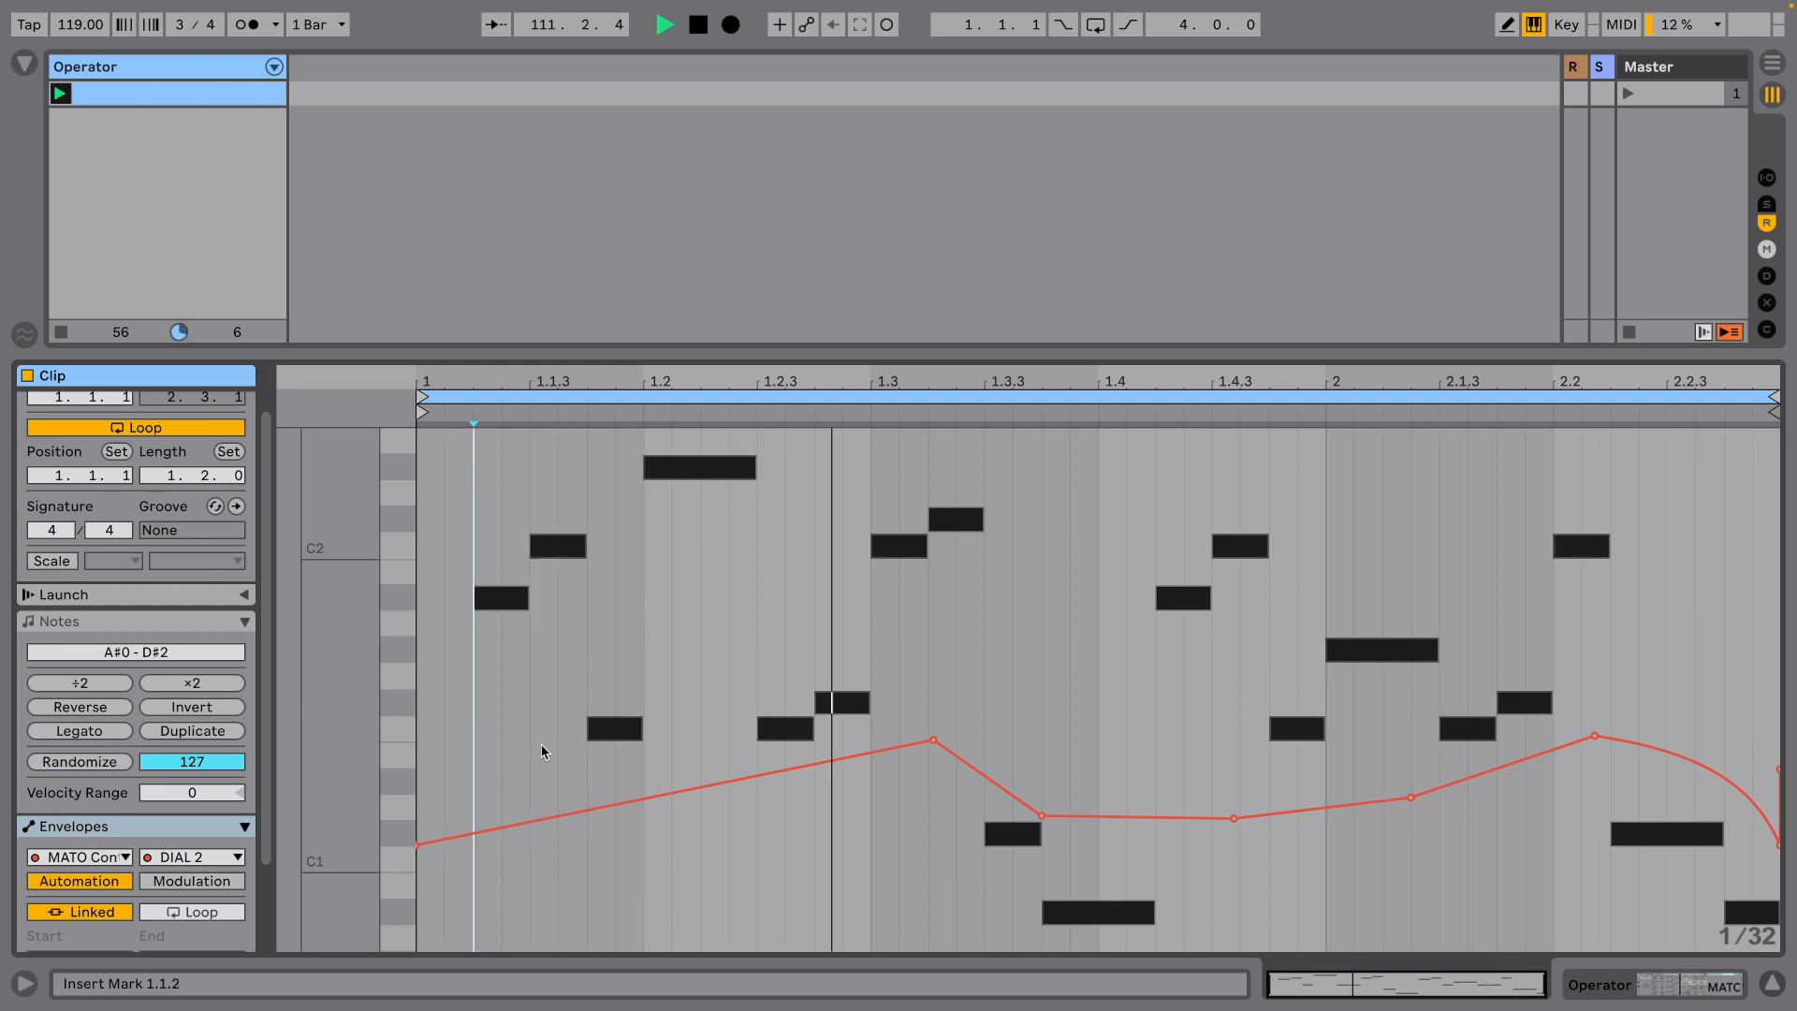
{"action": "key", "text": "ctrl+a"}
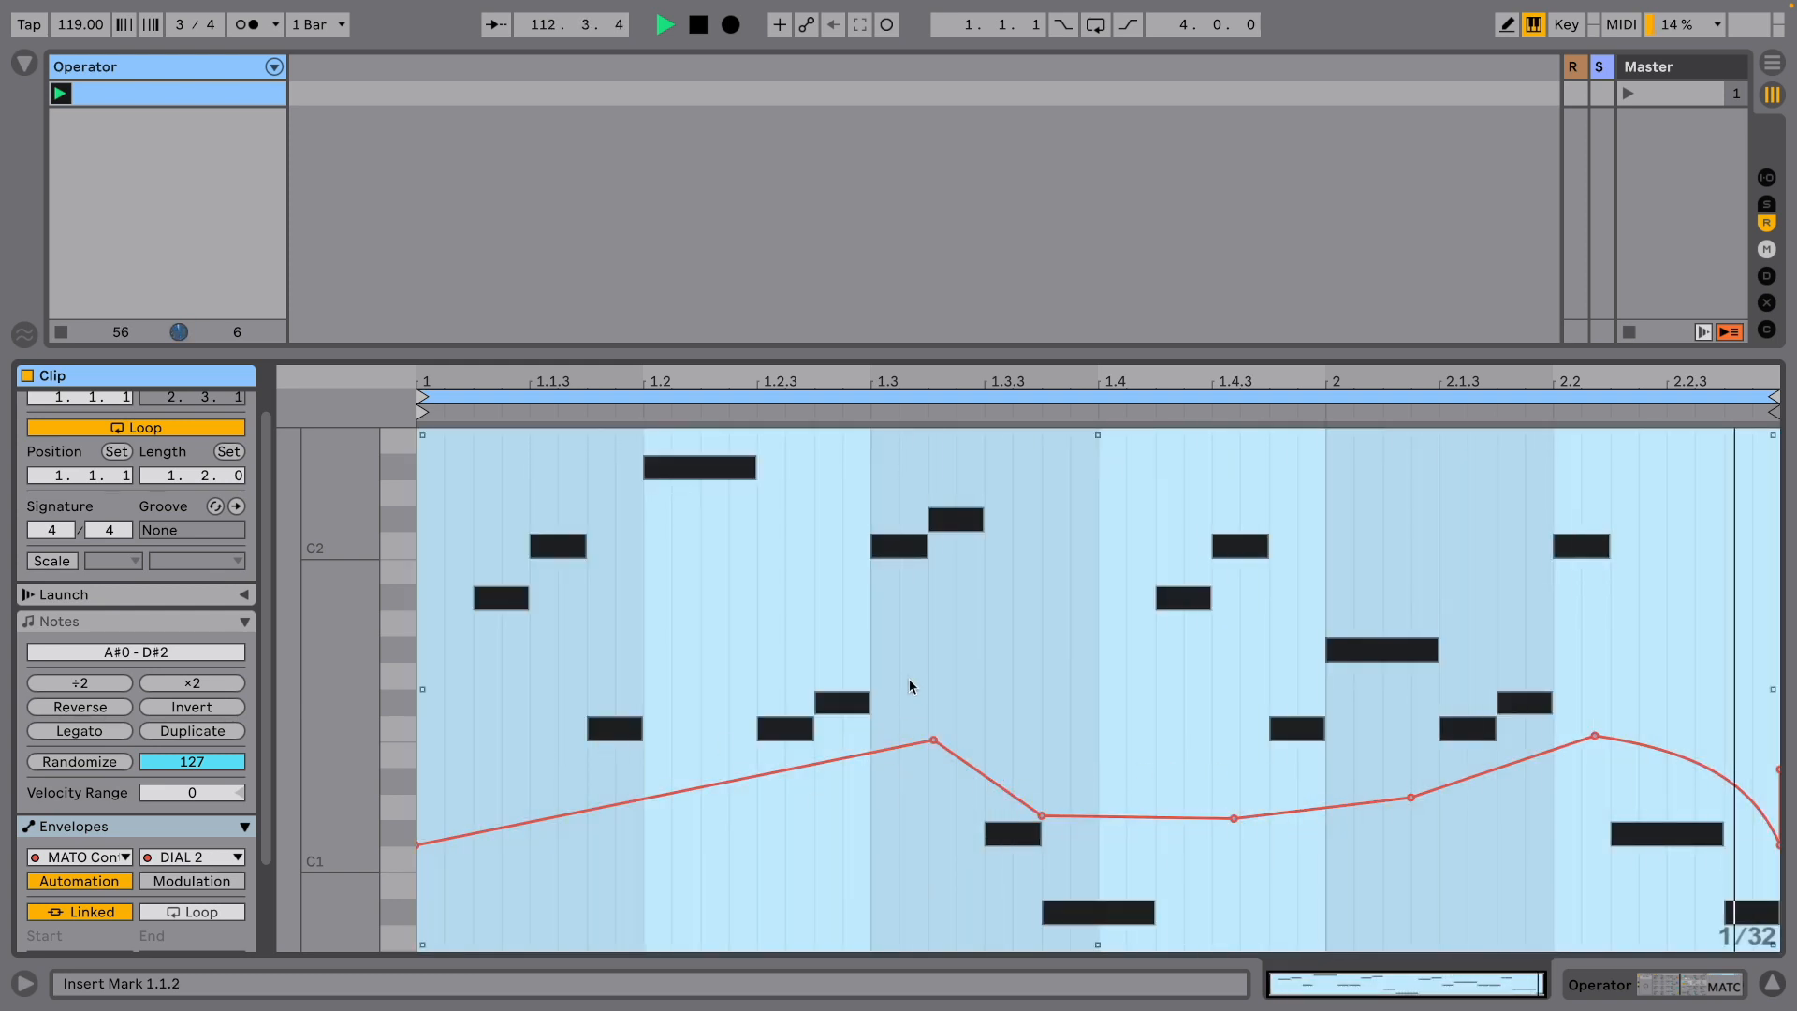
{"action": "key", "text": "Delete"}
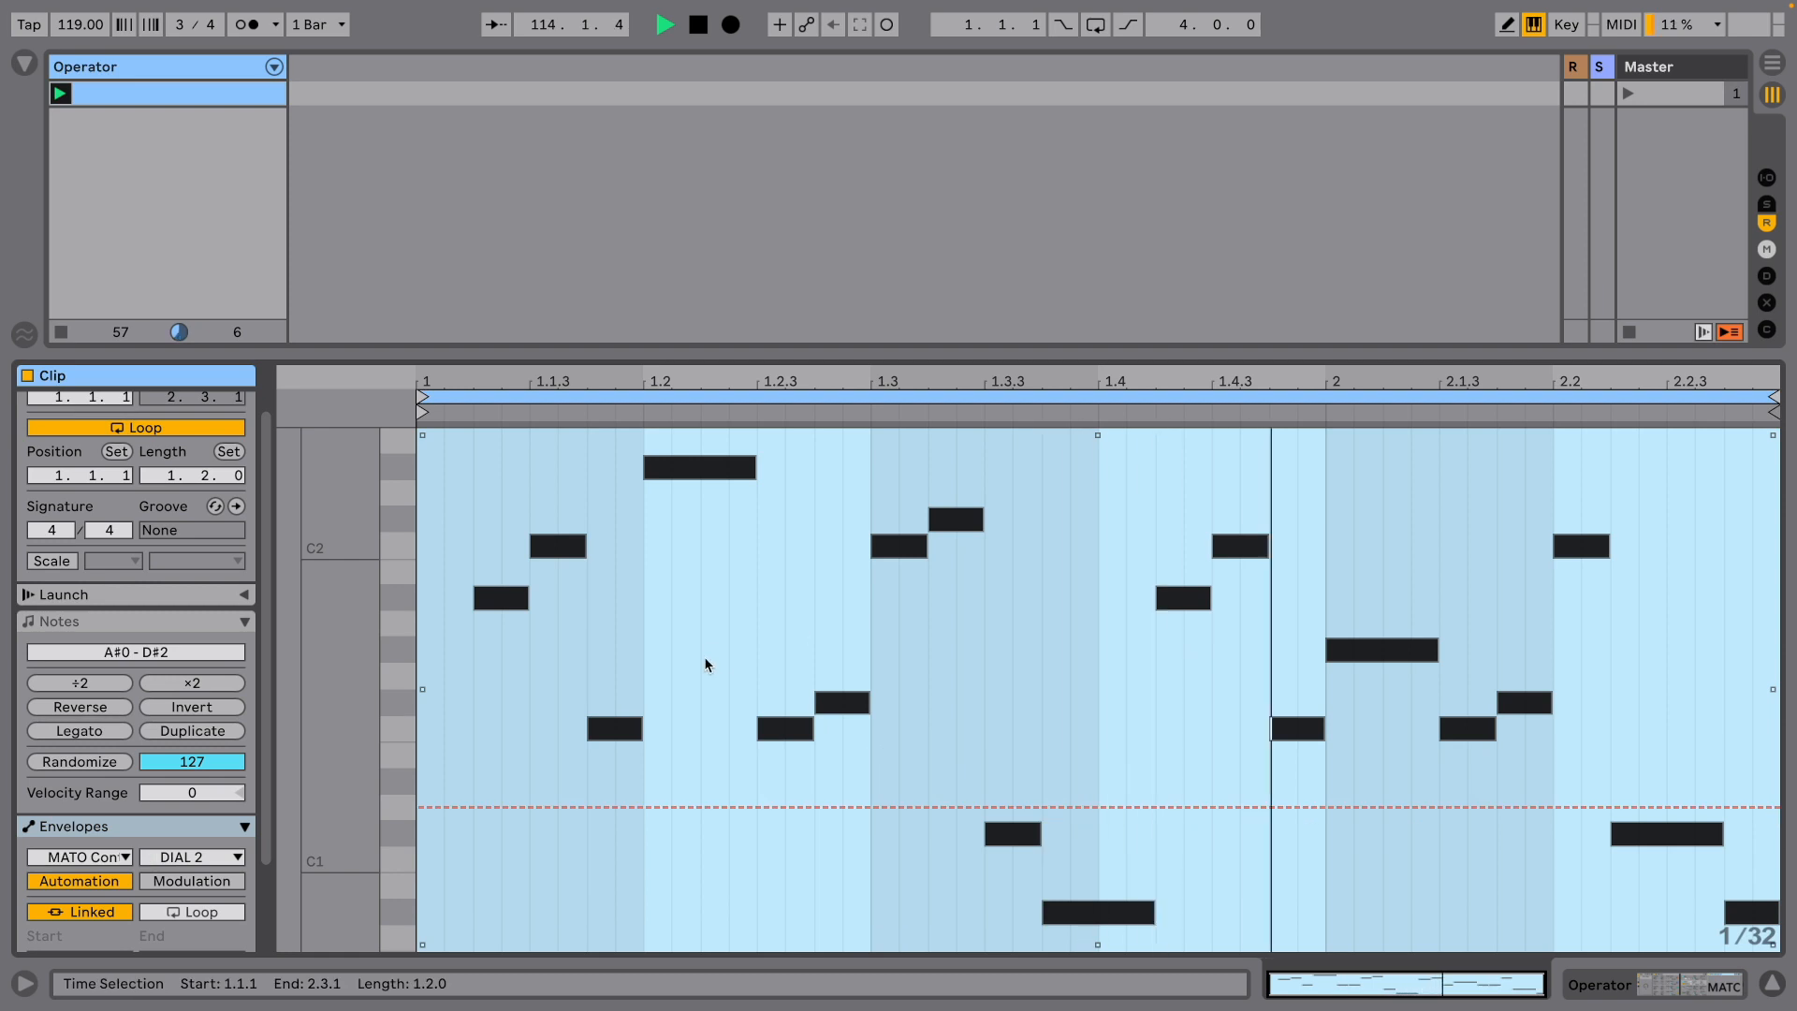
{"action": "left_click", "coordinate": [644, 705]}
{"action": "left_click_drag", "start_coordinate": [537, 807], "coordinate": [527, 730]}
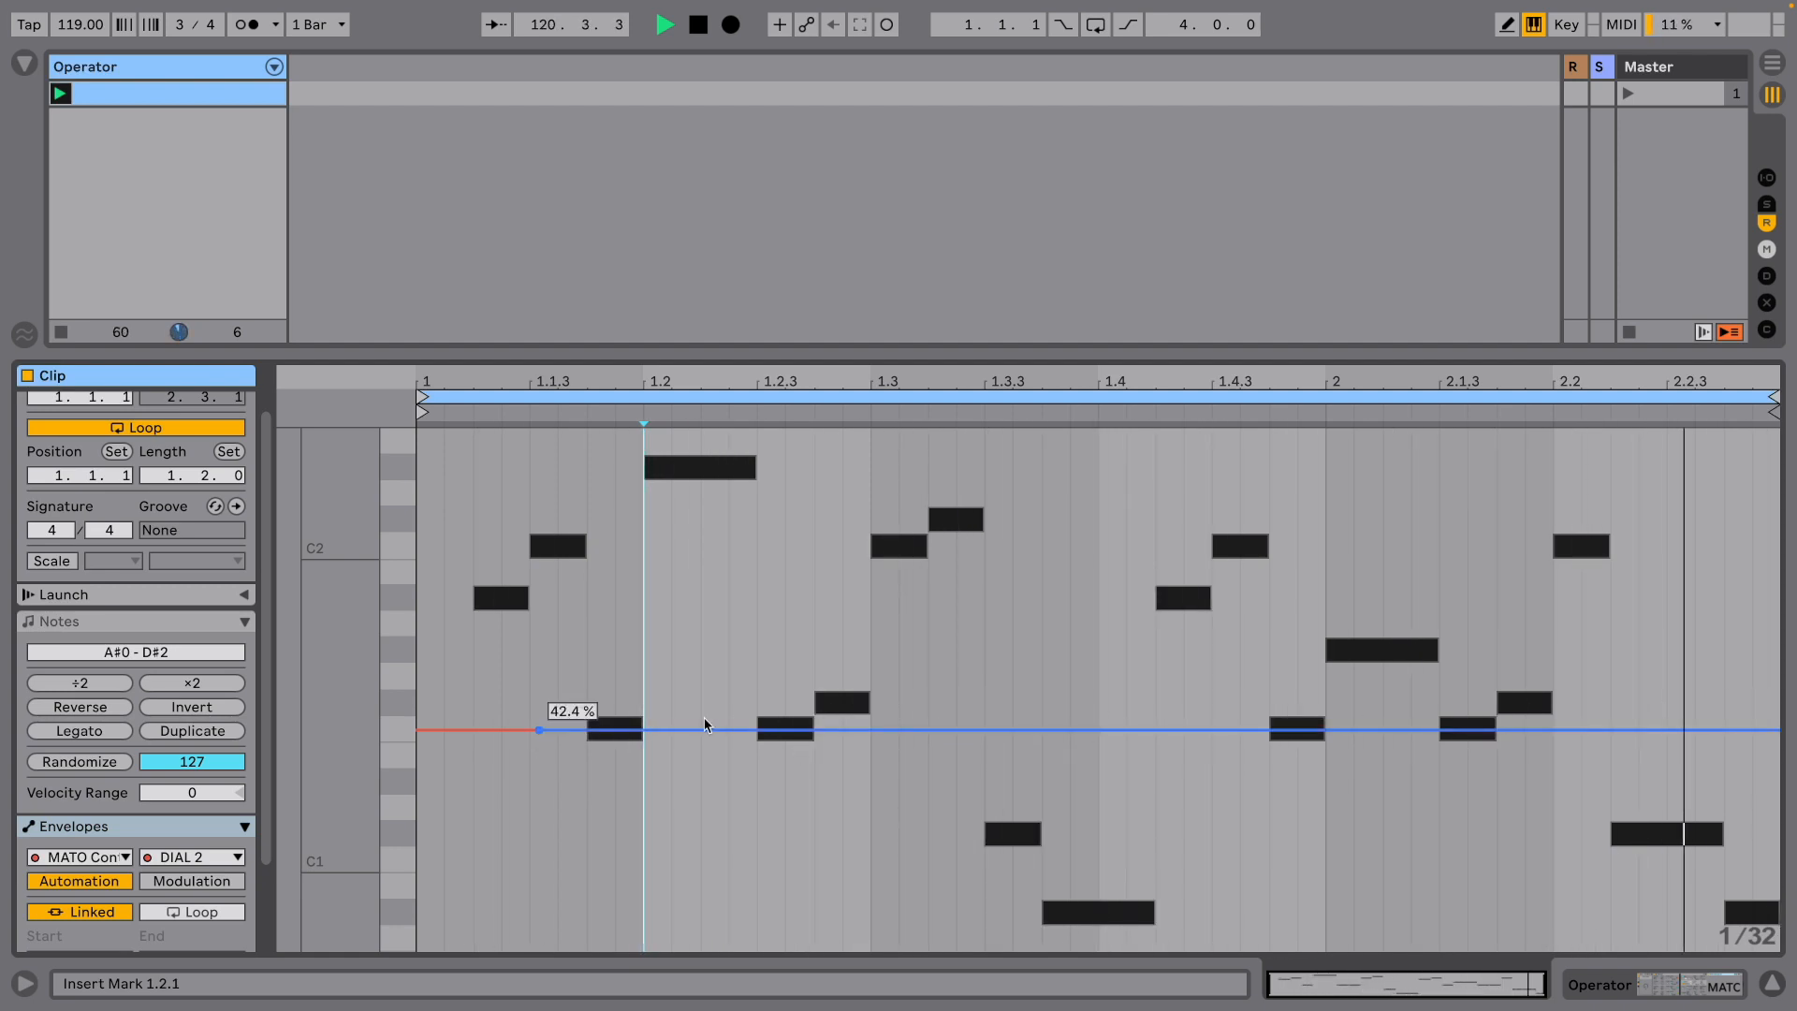
{"action": "key", "text": "b"}
{"action": "left_click", "coordinate": [1117, 790]}
{"action": "key", "text": "b"}
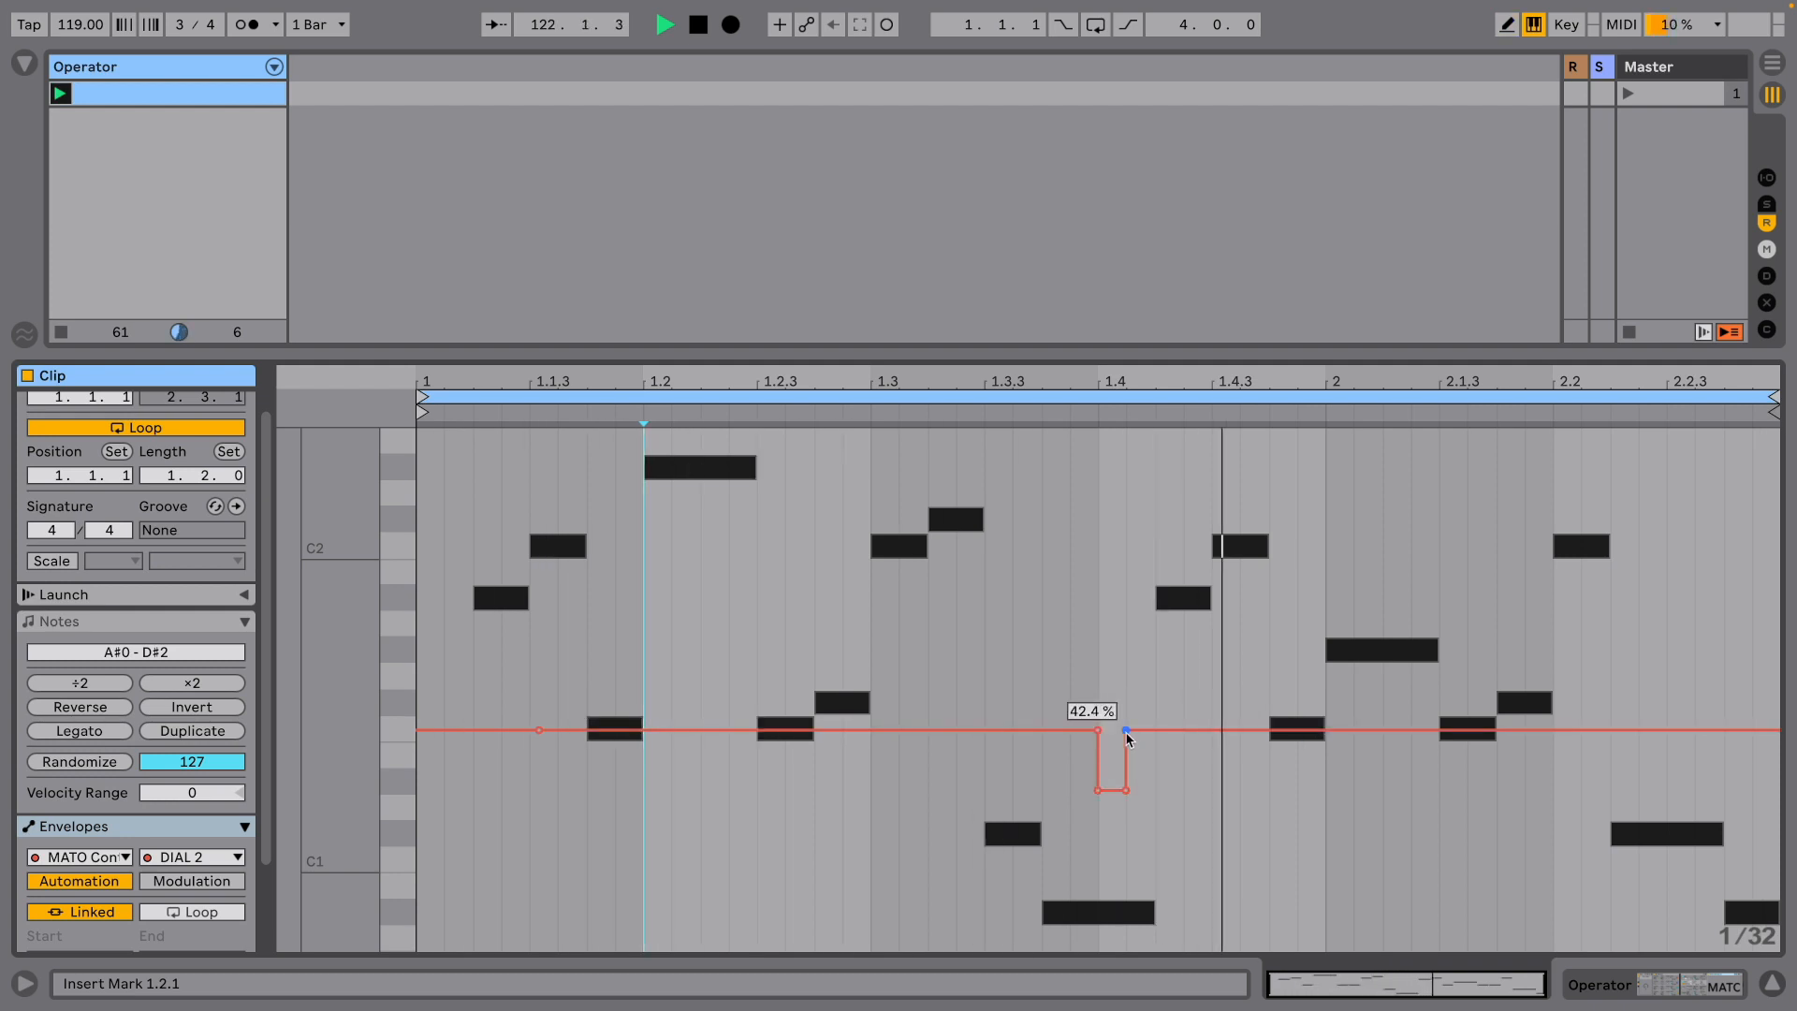
{"action": "left_click", "coordinate": [1128, 730]}
{"action": "left_click", "coordinate": [1127, 790]}
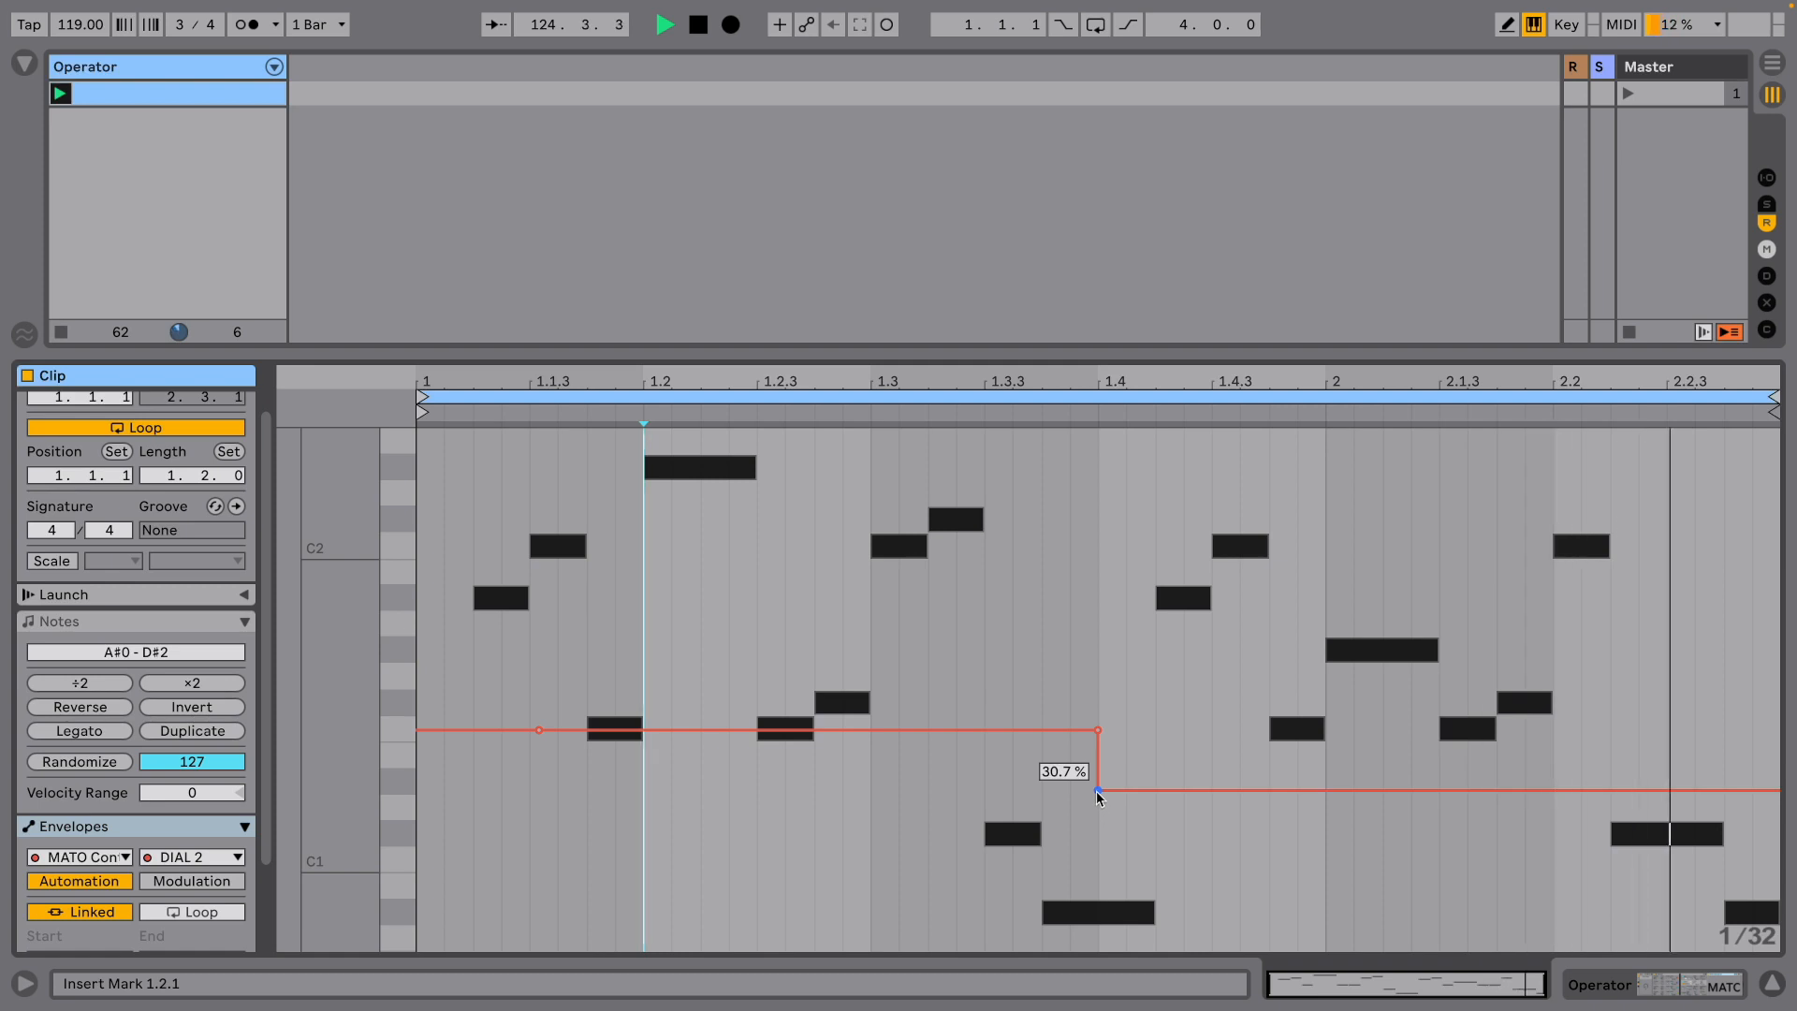
{"action": "left_click_drag", "start_coordinate": [1099, 805], "coordinate": [1092, 745]}
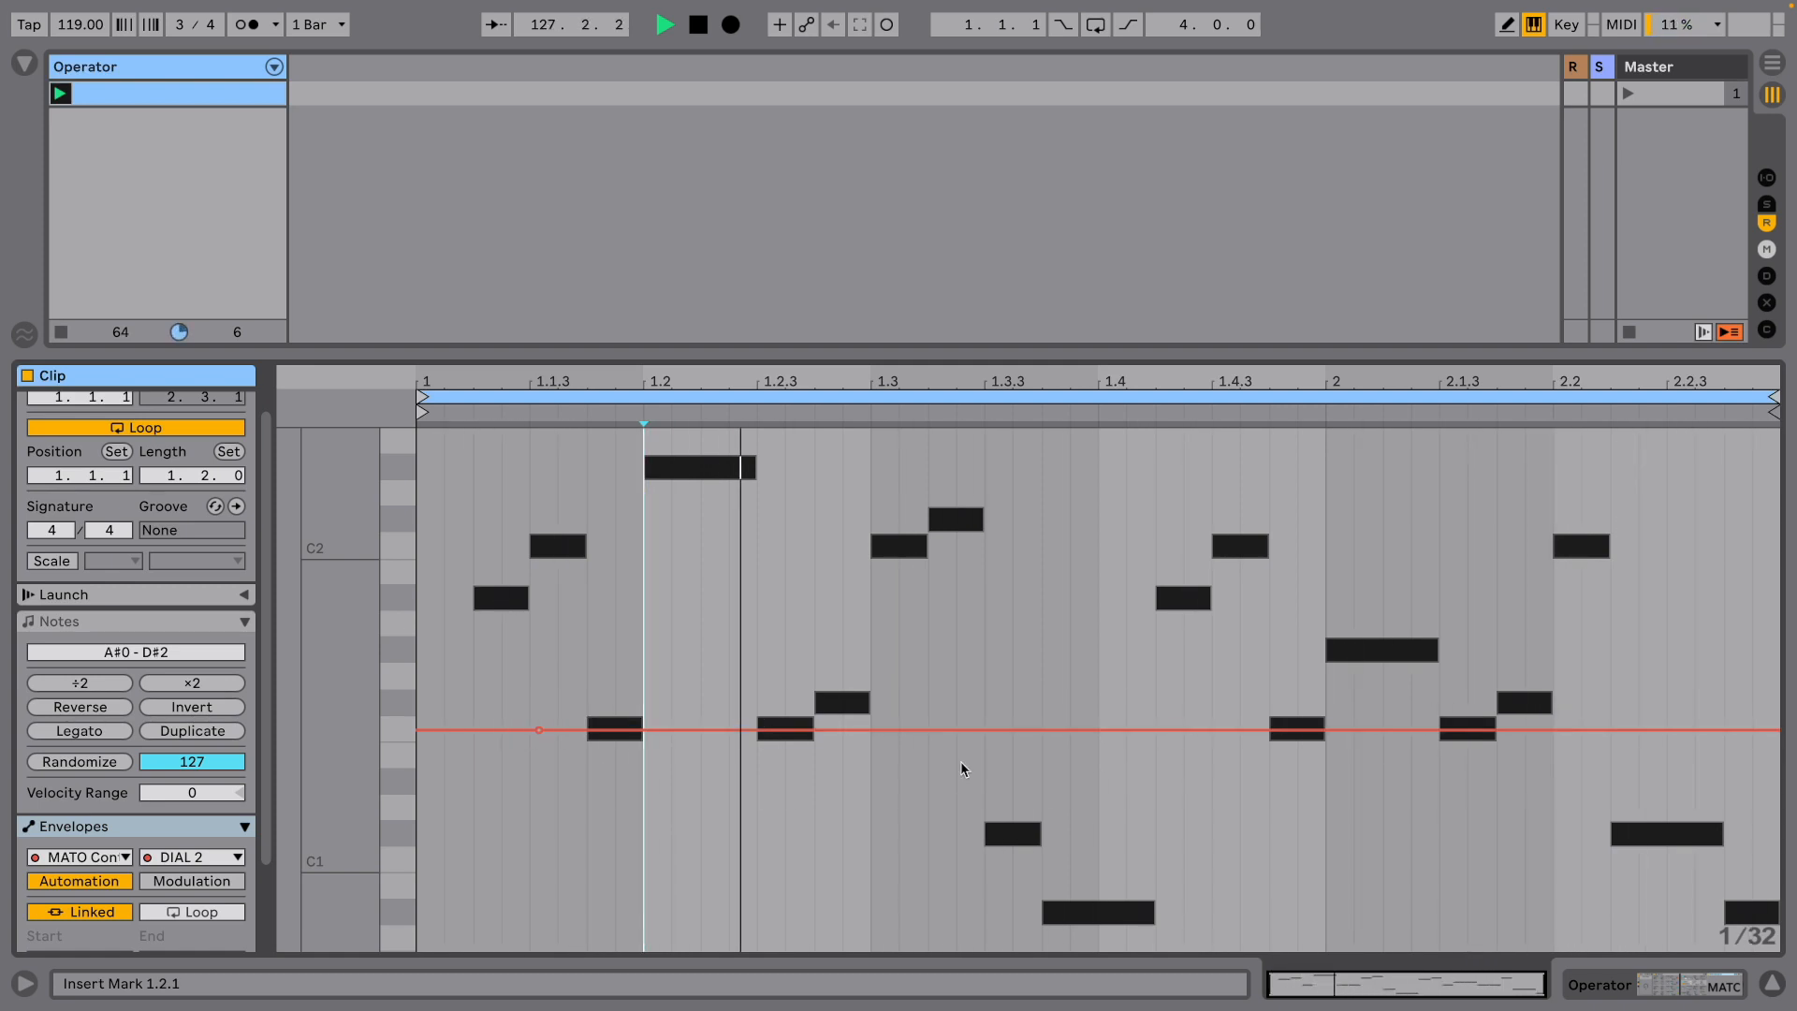
Show the Operator track's devices, set the automation return back to automatic (Au), and trigger a return to automation
{"action": "left_click", "coordinate": [144, 64]}
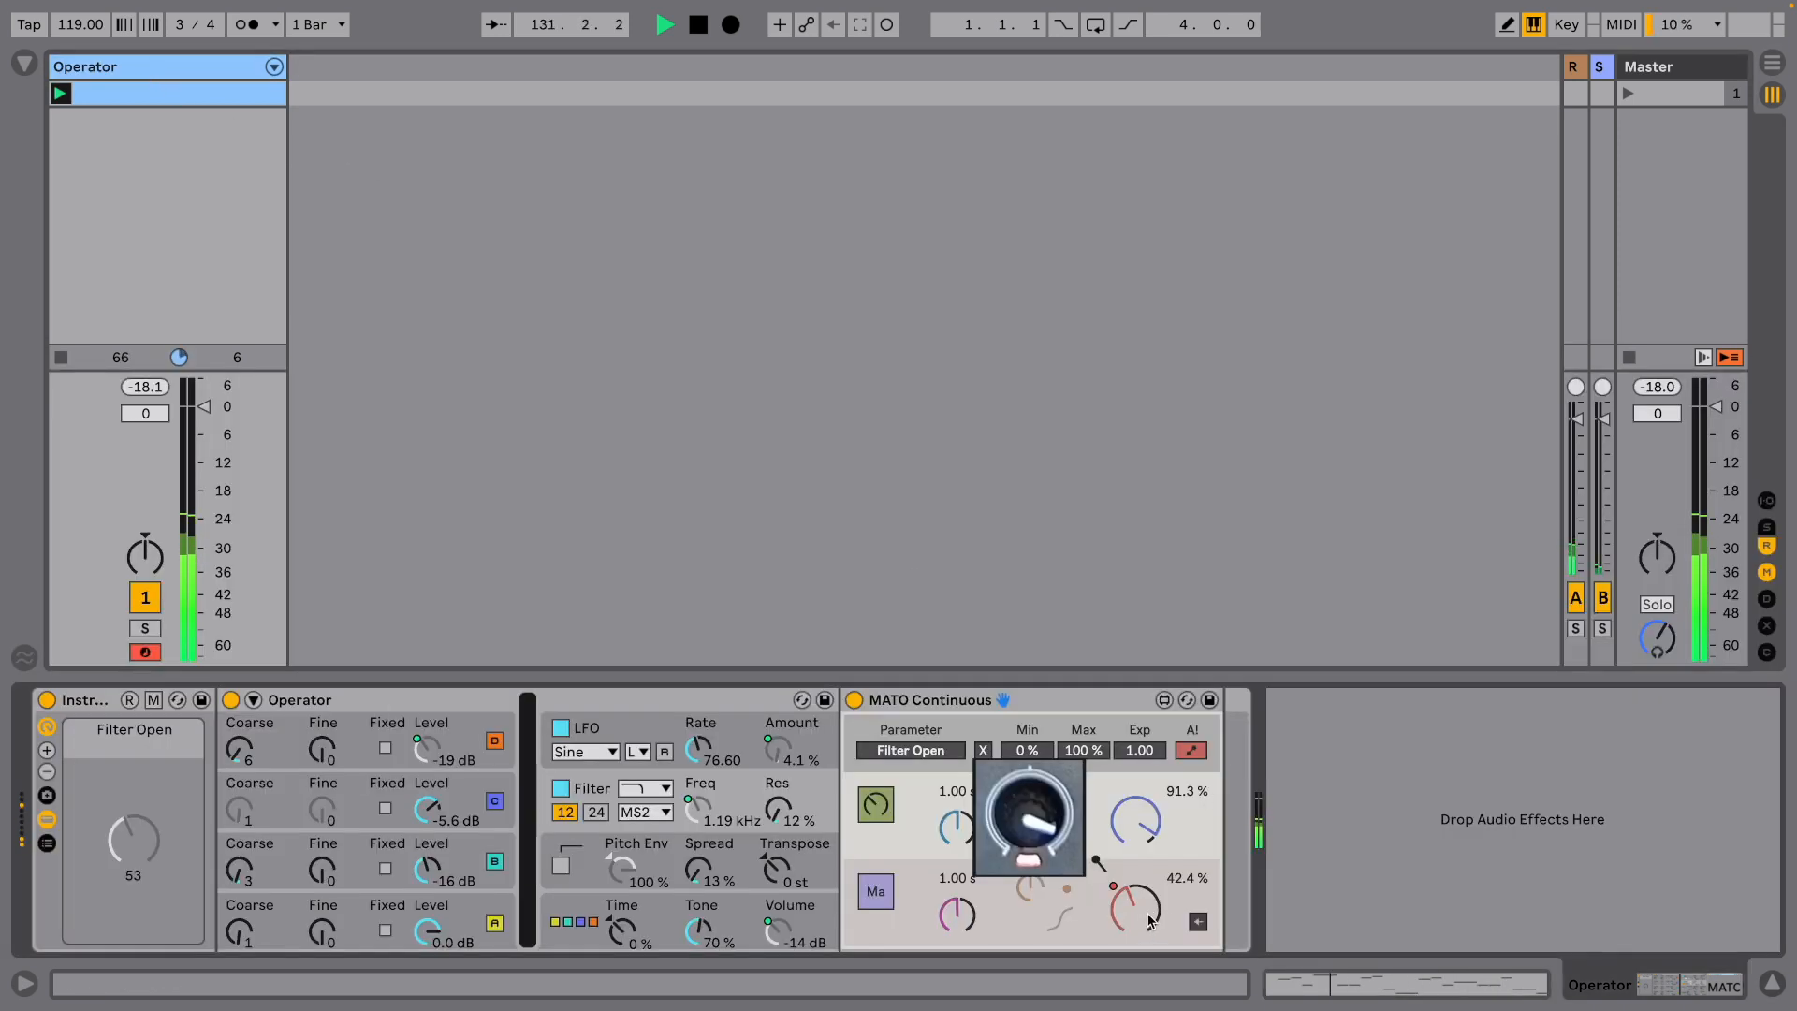
{"action": "left_click", "coordinate": [883, 900]}
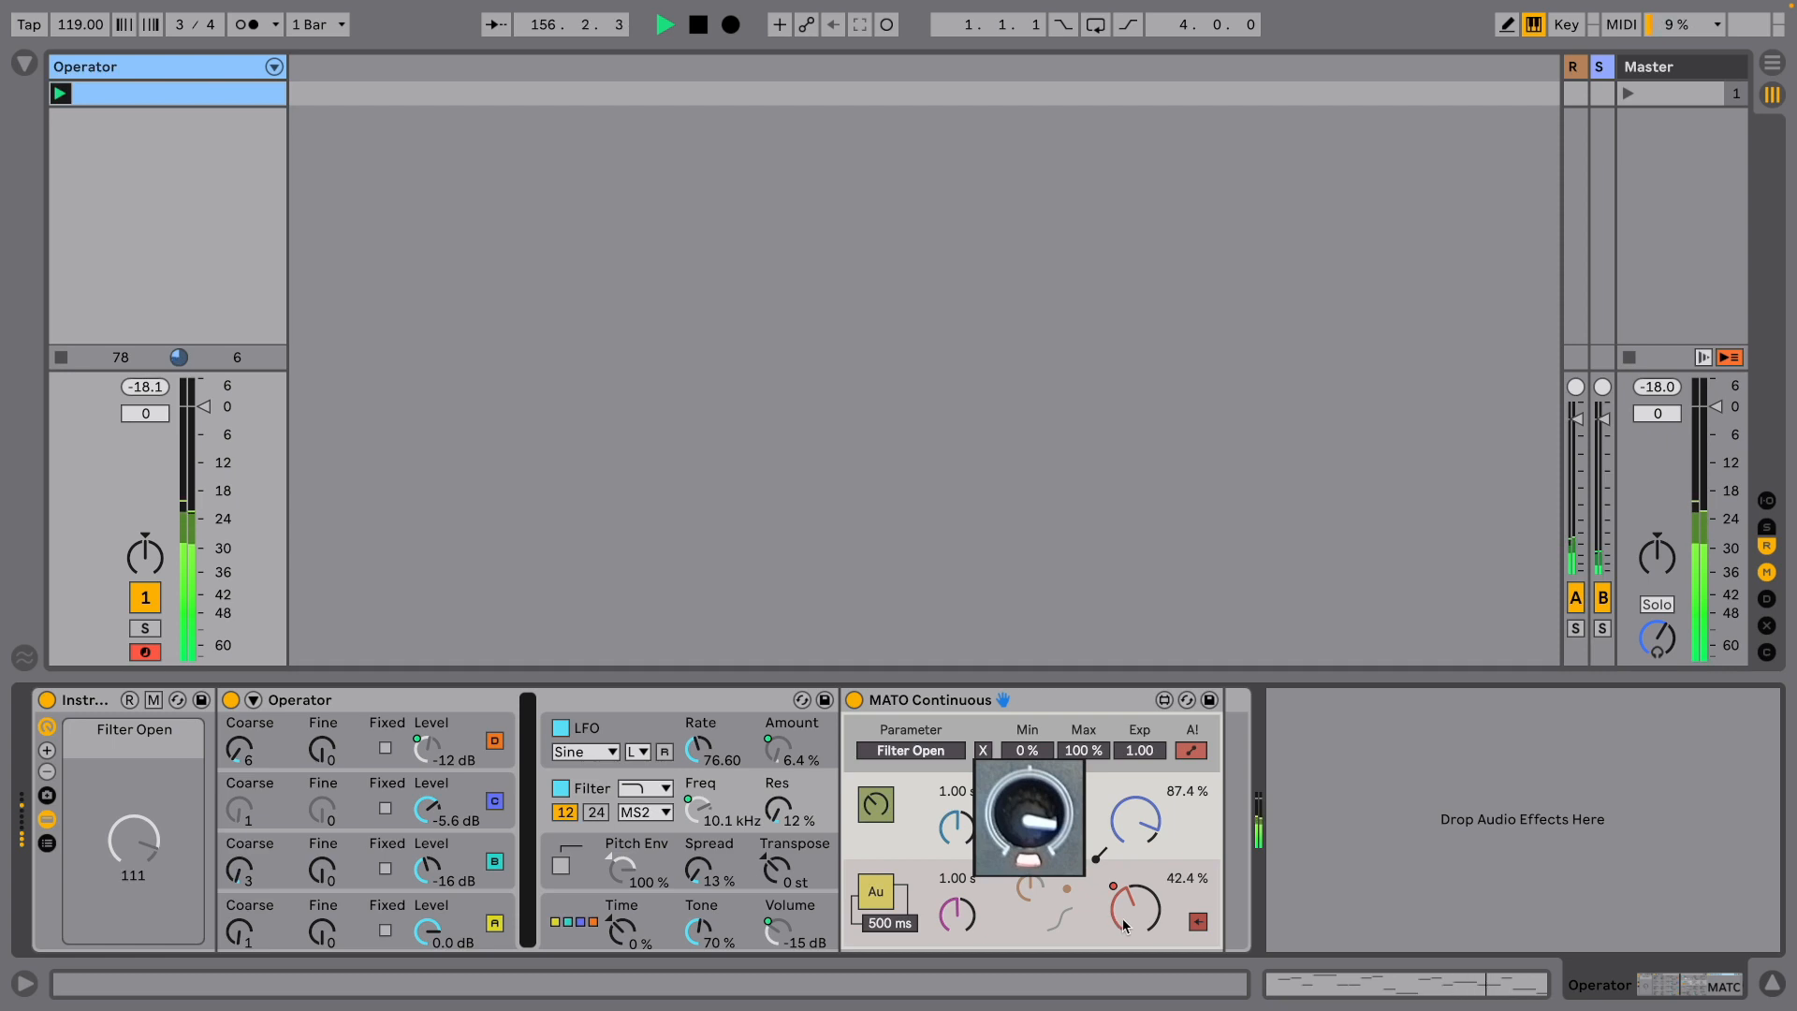
{"action": "left_click", "coordinate": [1198, 925]}
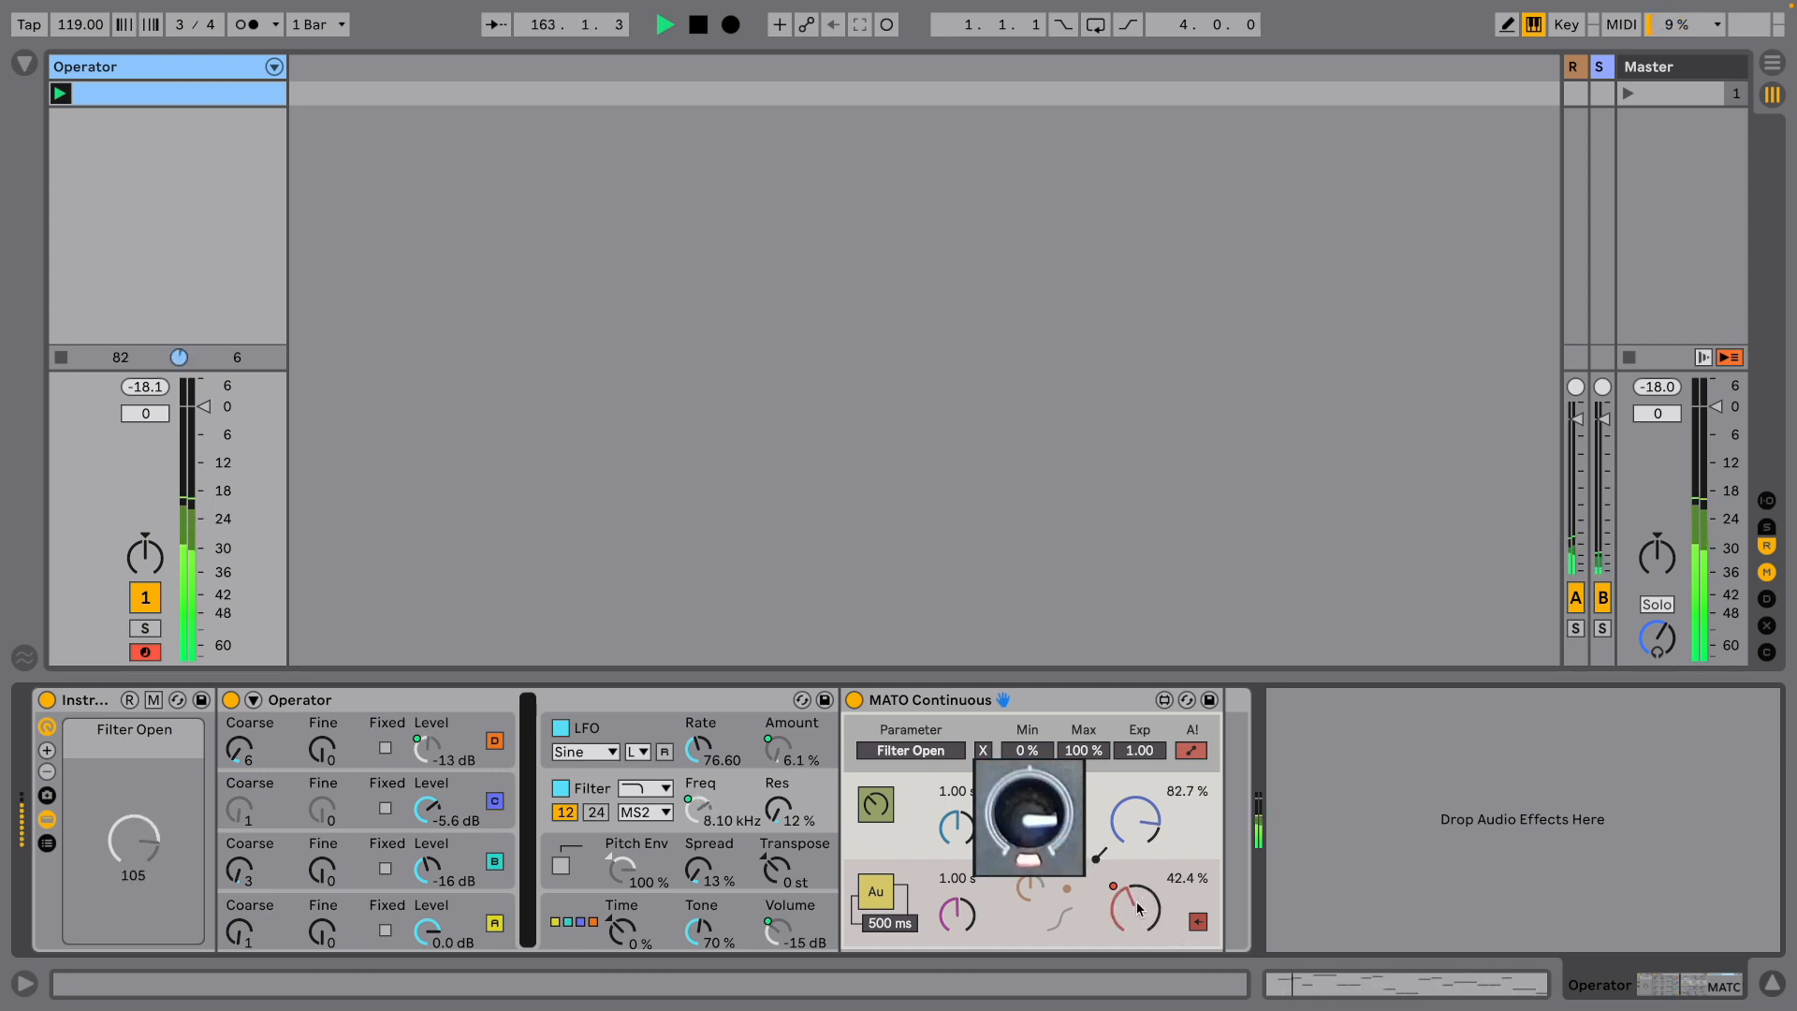
Override Dial 2 at 47.1 % and re-enable its automation
{"action": "left_click_drag", "start_coordinate": [1143, 904], "coordinate": [1142, 898]}
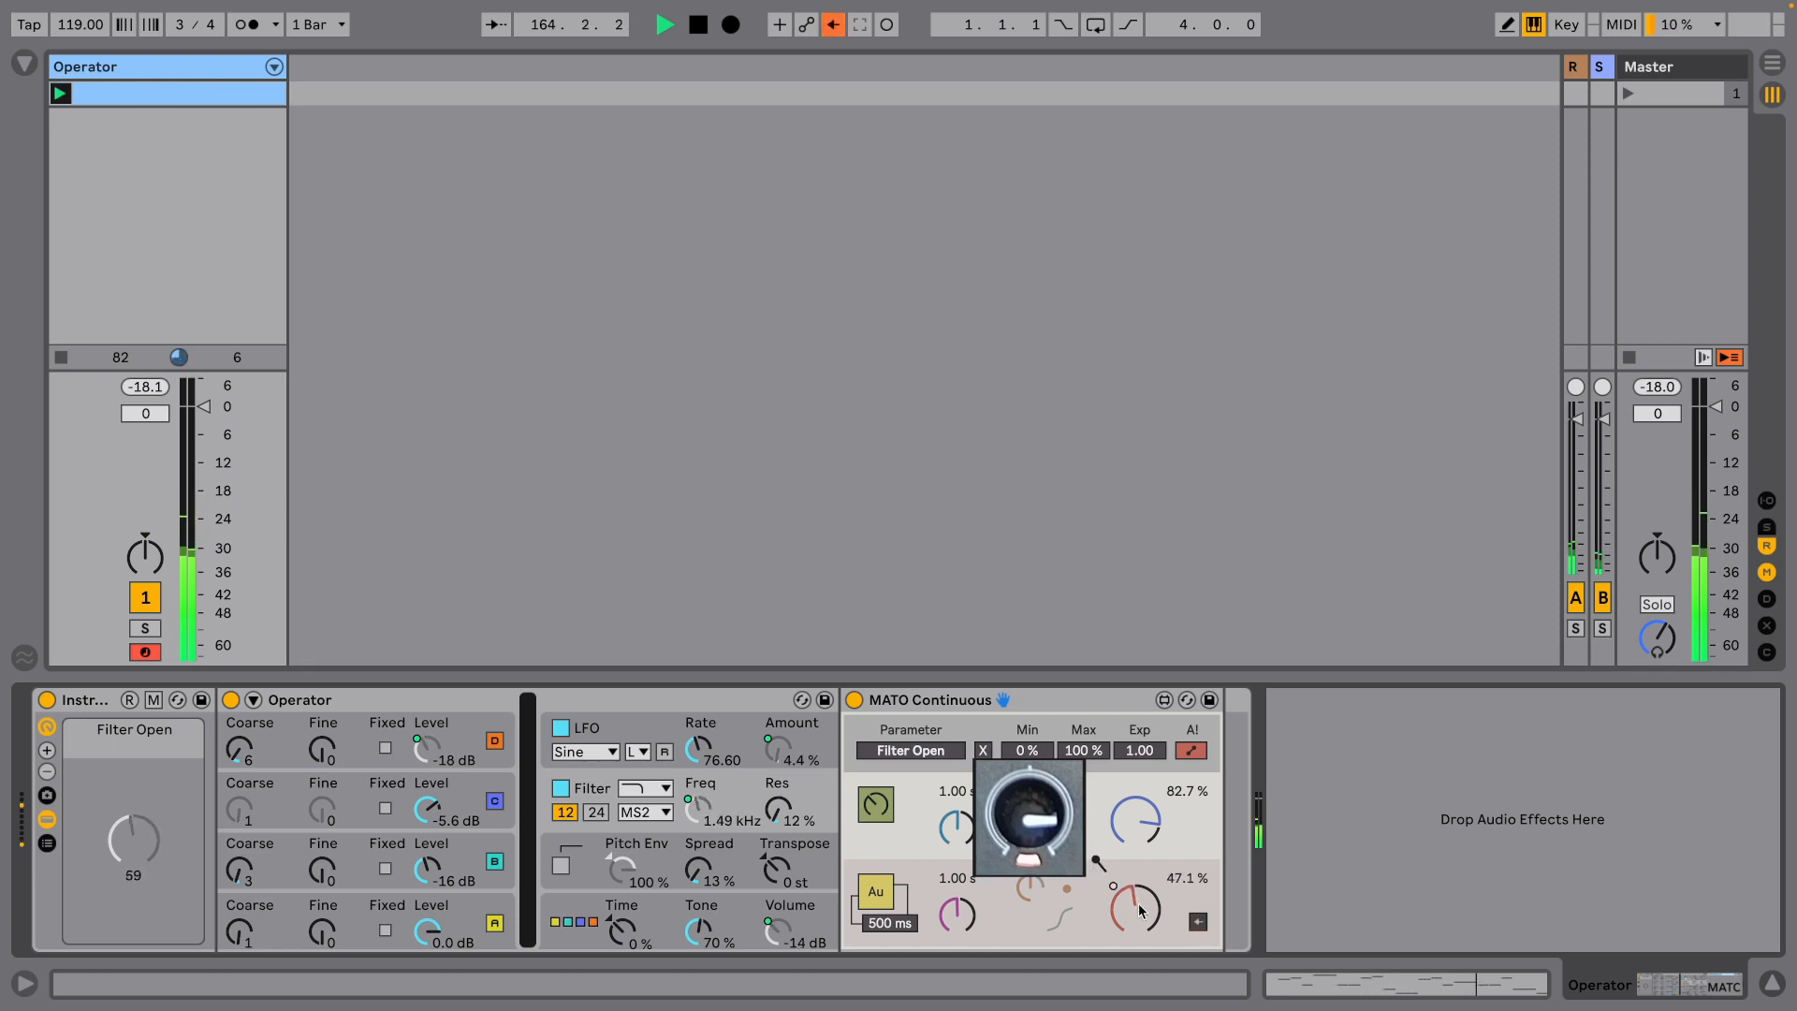
{"action": "left_click", "coordinate": [834, 26]}
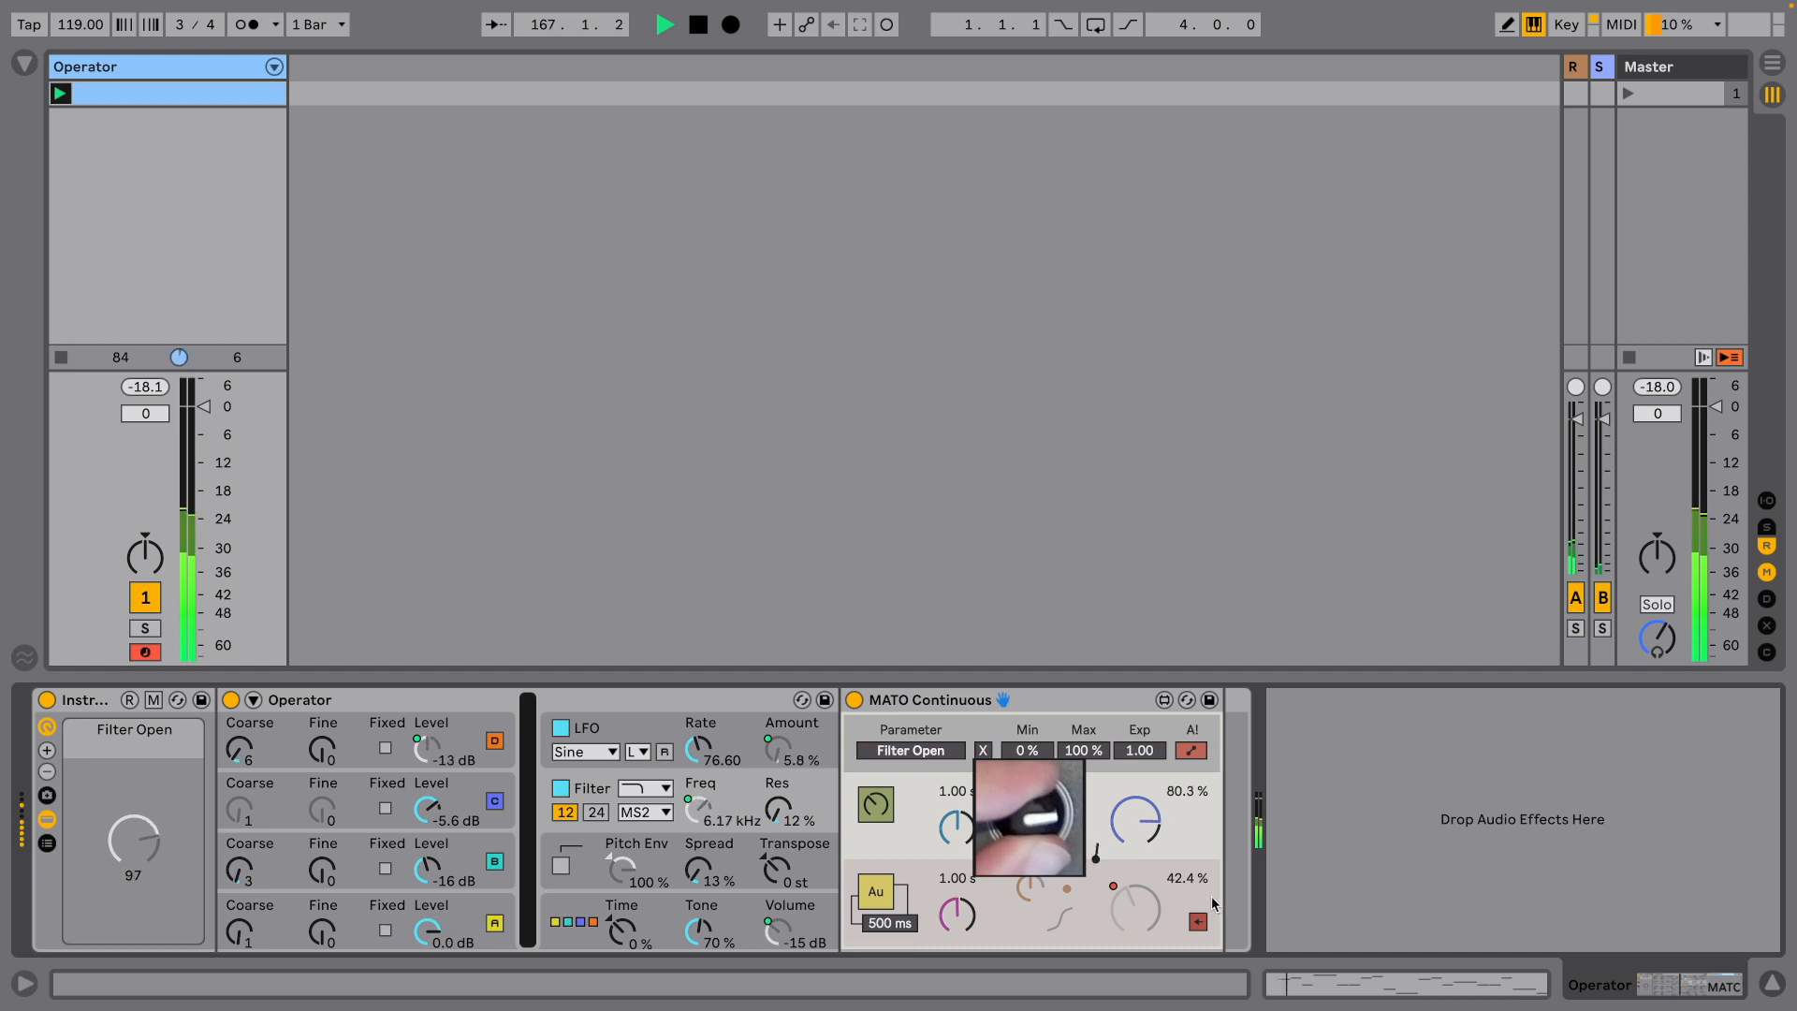
Trigger the return to automation repeatedly between Dial 1 moves, and stop playback
{"action": "left_click", "coordinate": [1198, 923]}
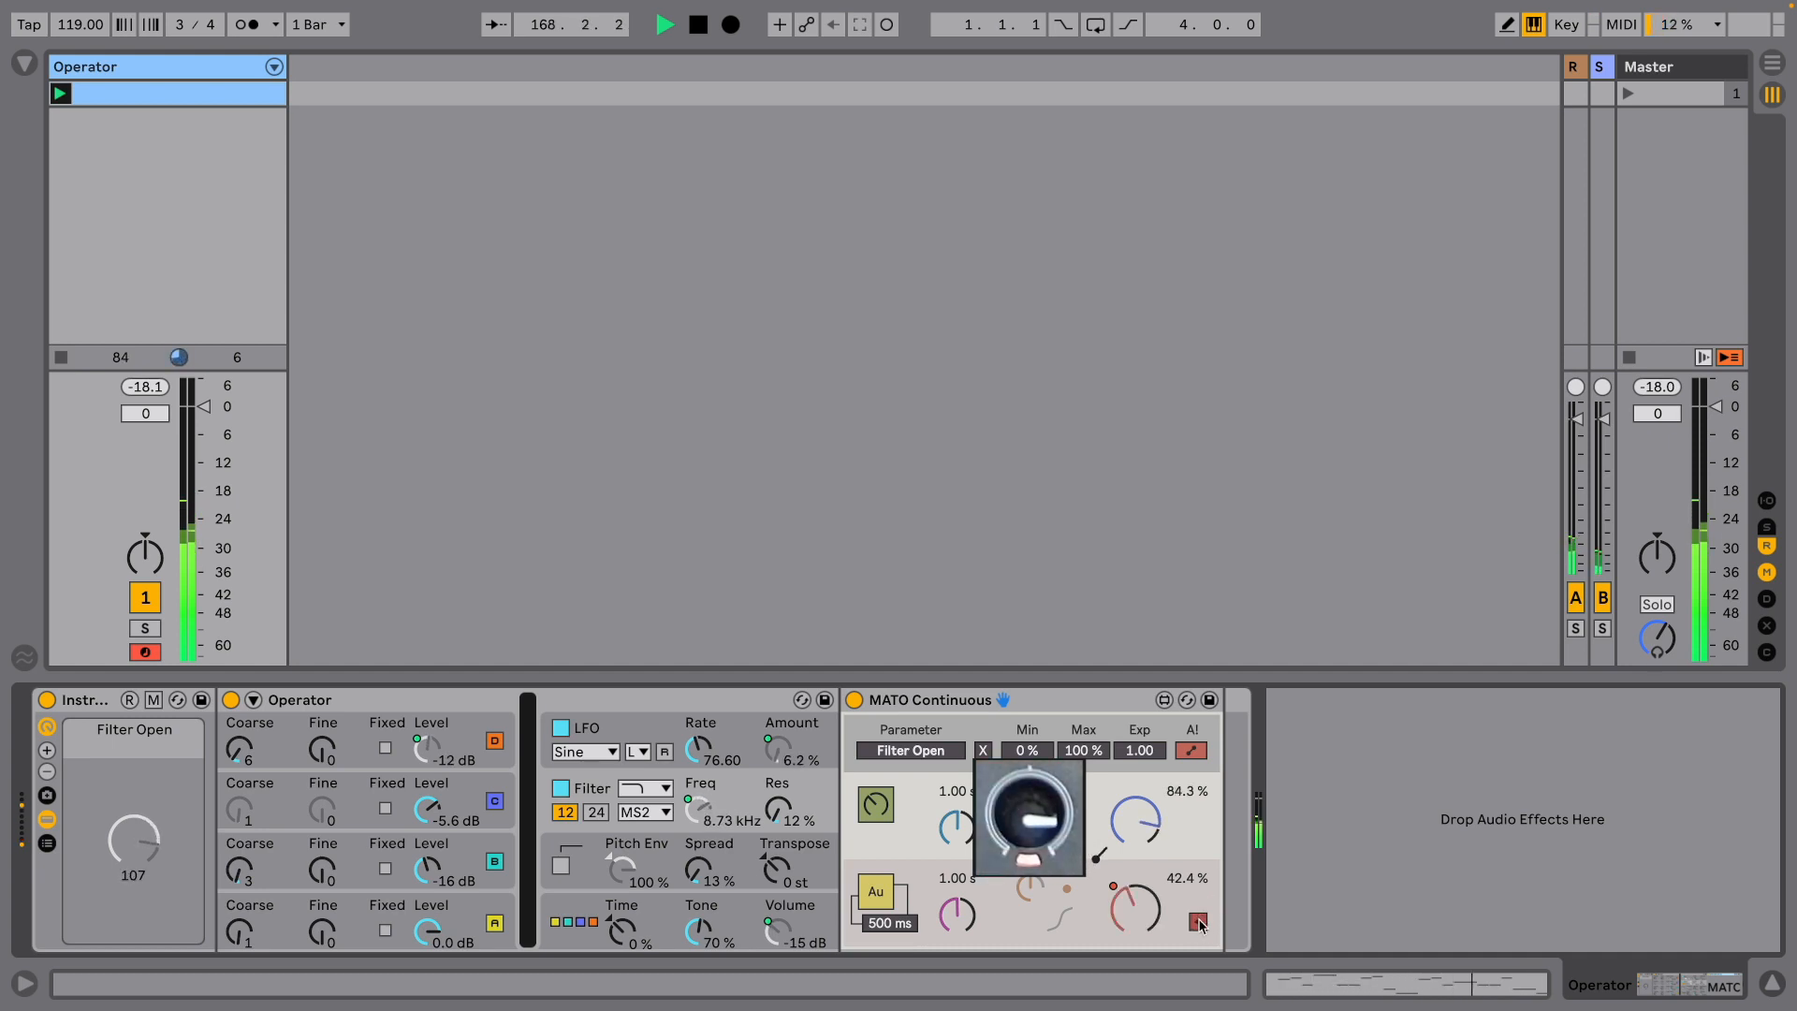
{"action": "left_click", "coordinate": [1198, 923]}
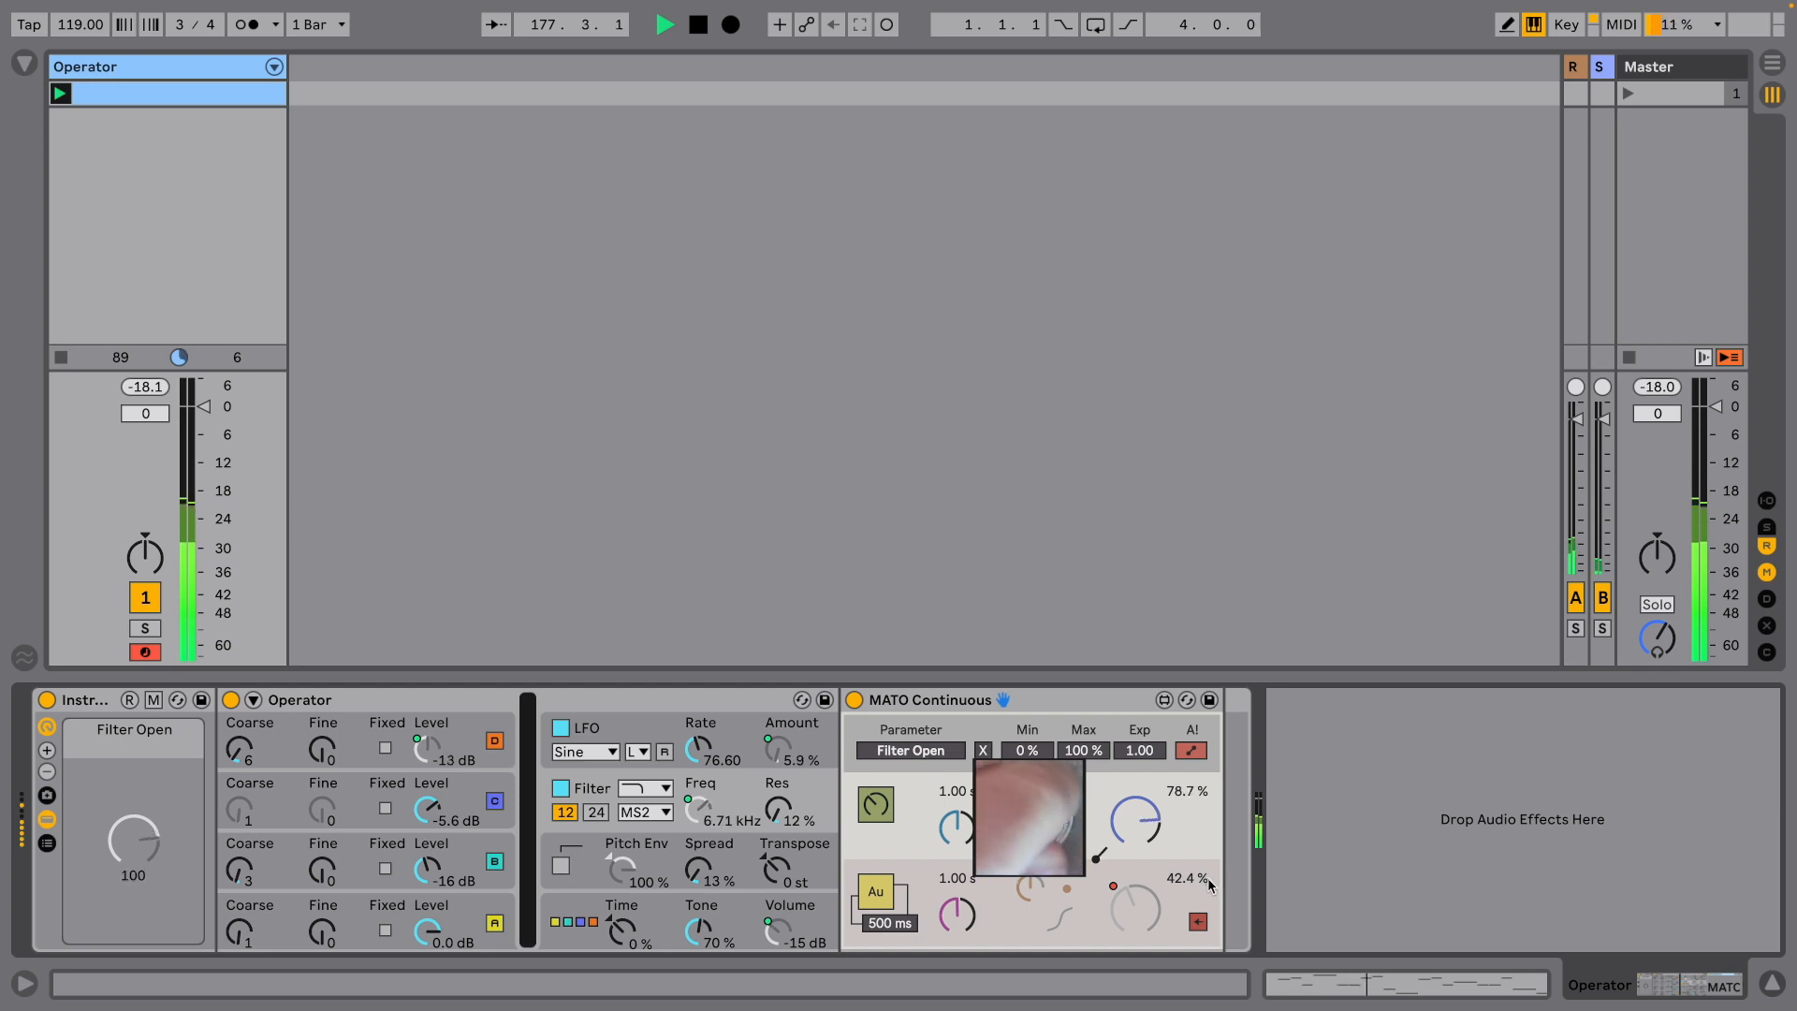
{"action": "left_click", "coordinate": [1202, 922]}
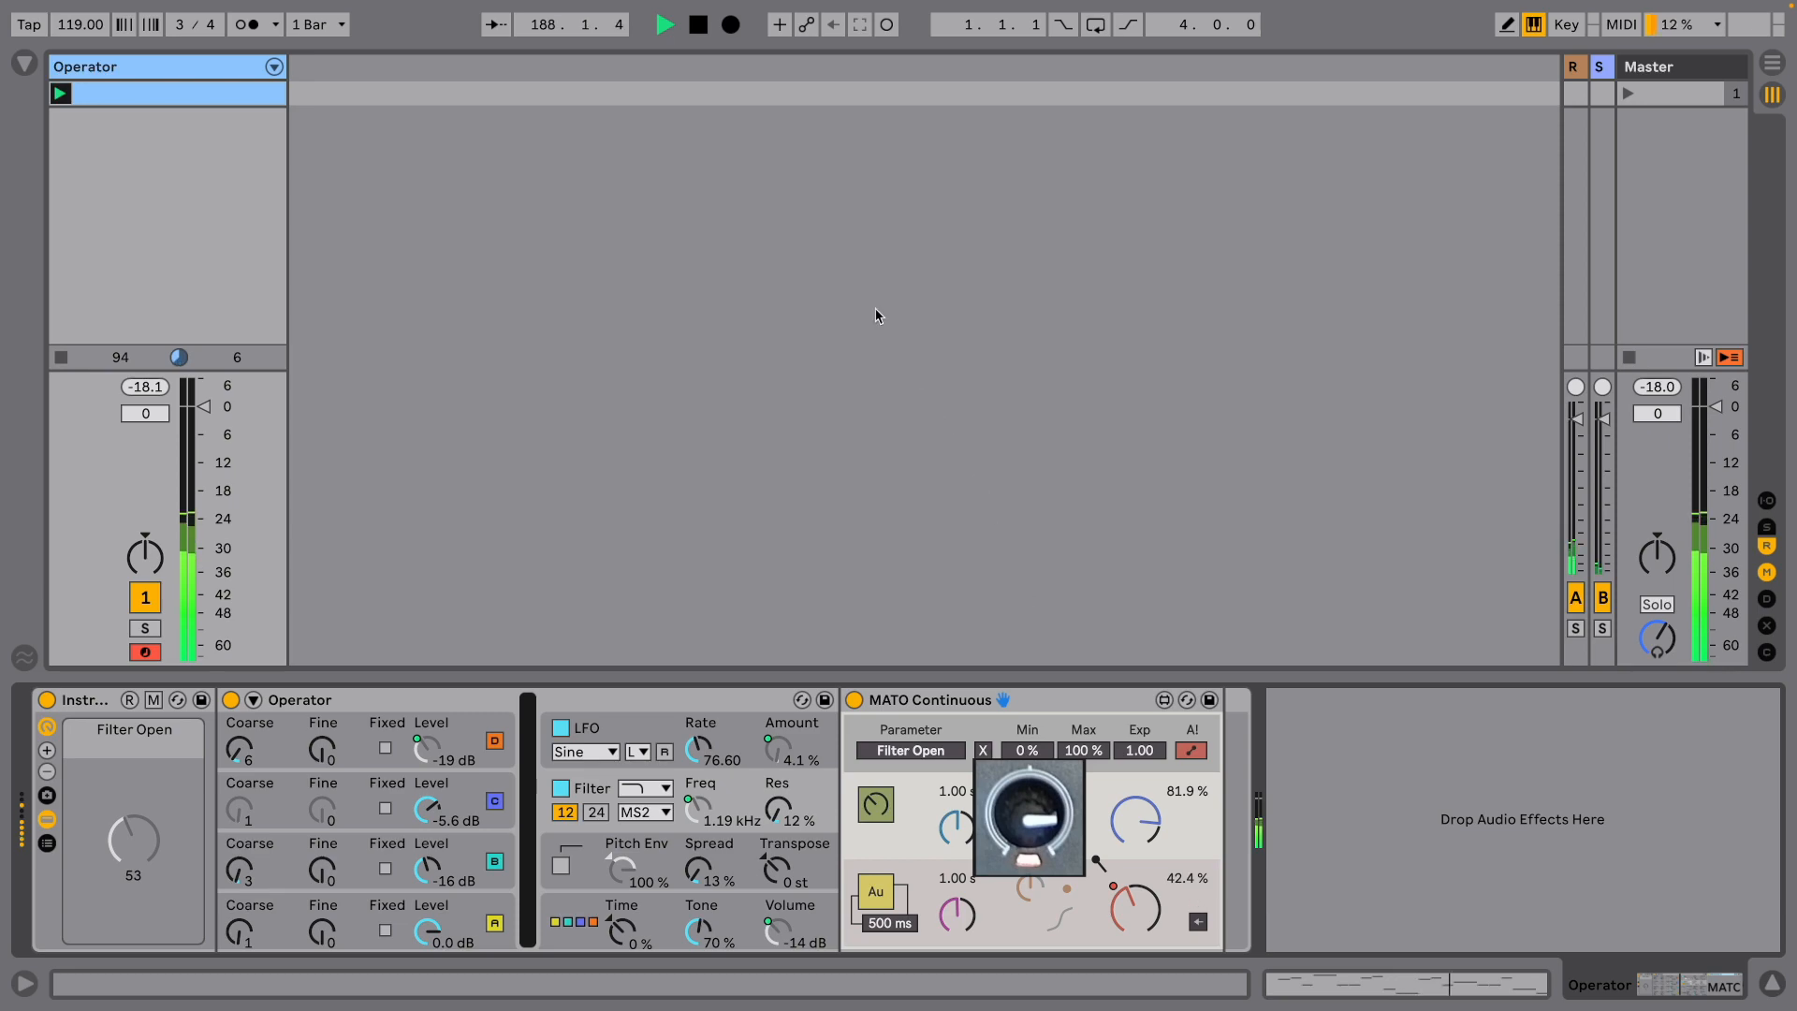
{"action": "left_click", "coordinate": [697, 26]}
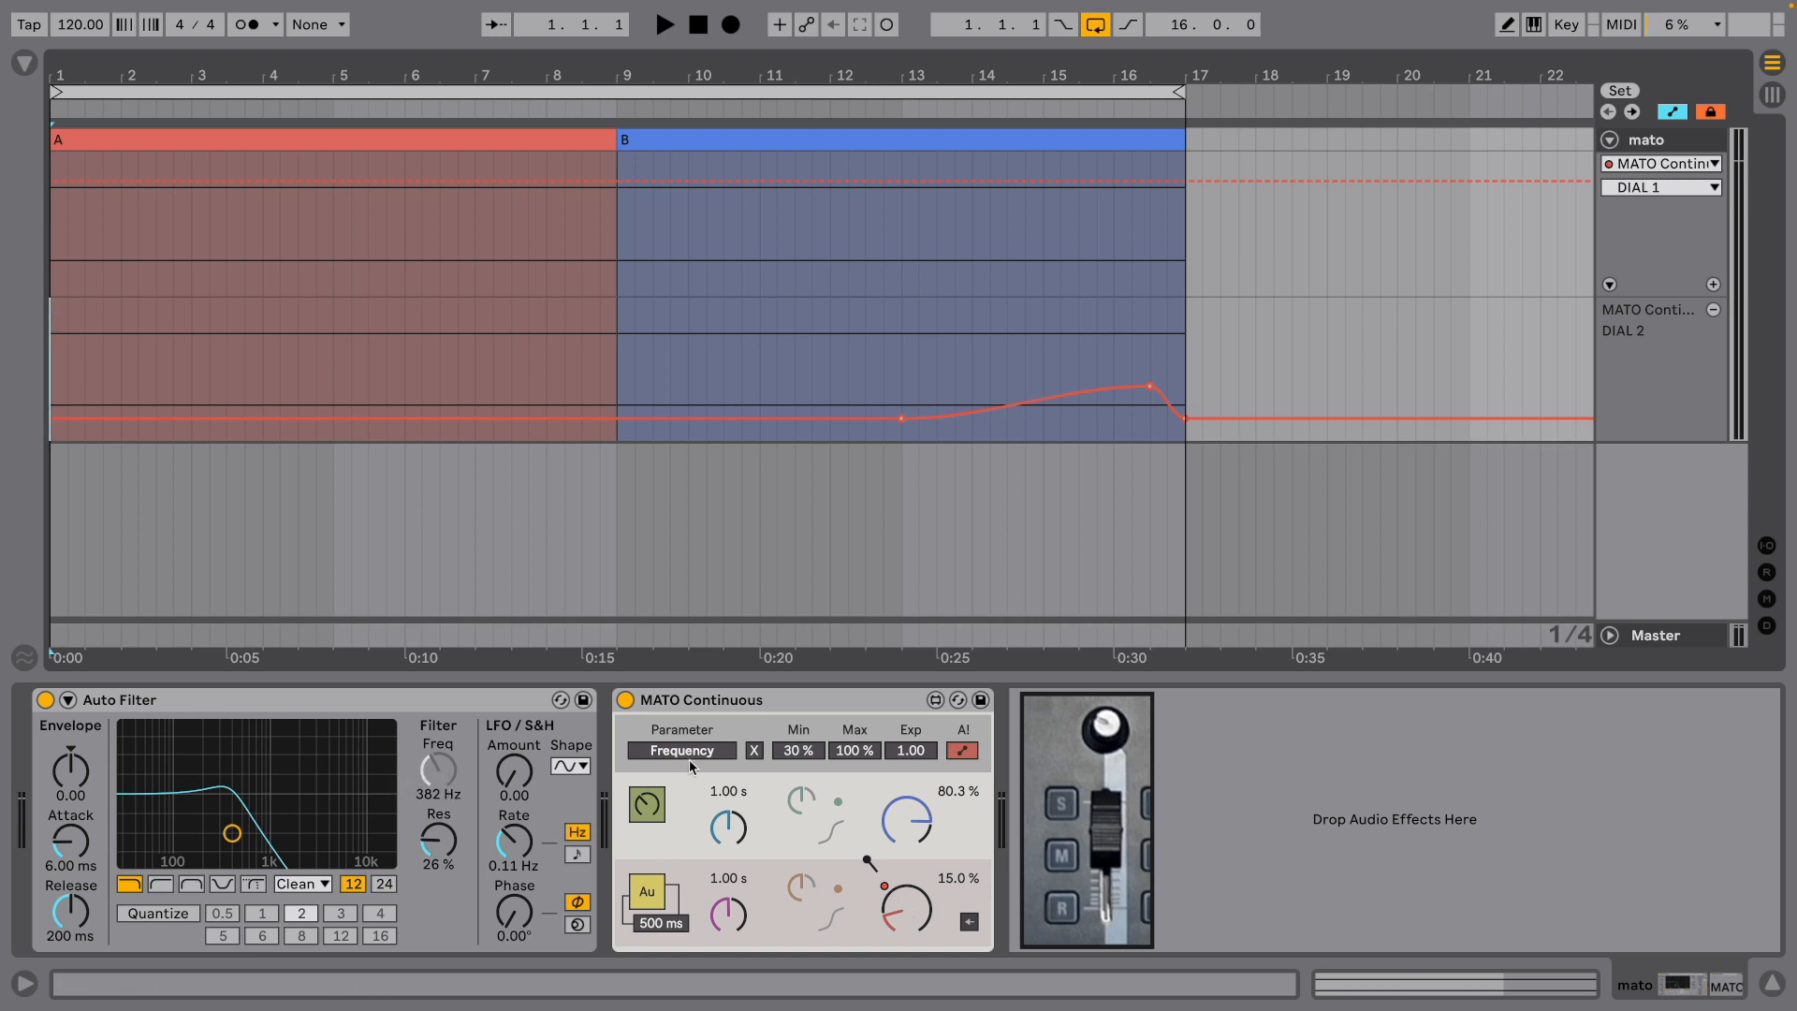
Inspect the MIDI mappings of Dial 1 and the return-to-automation button in MATO Continuous on the Auto Filter track
{"action": "key", "text": "ctrl+m"}
{"action": "left_click", "coordinate": [904, 812]}
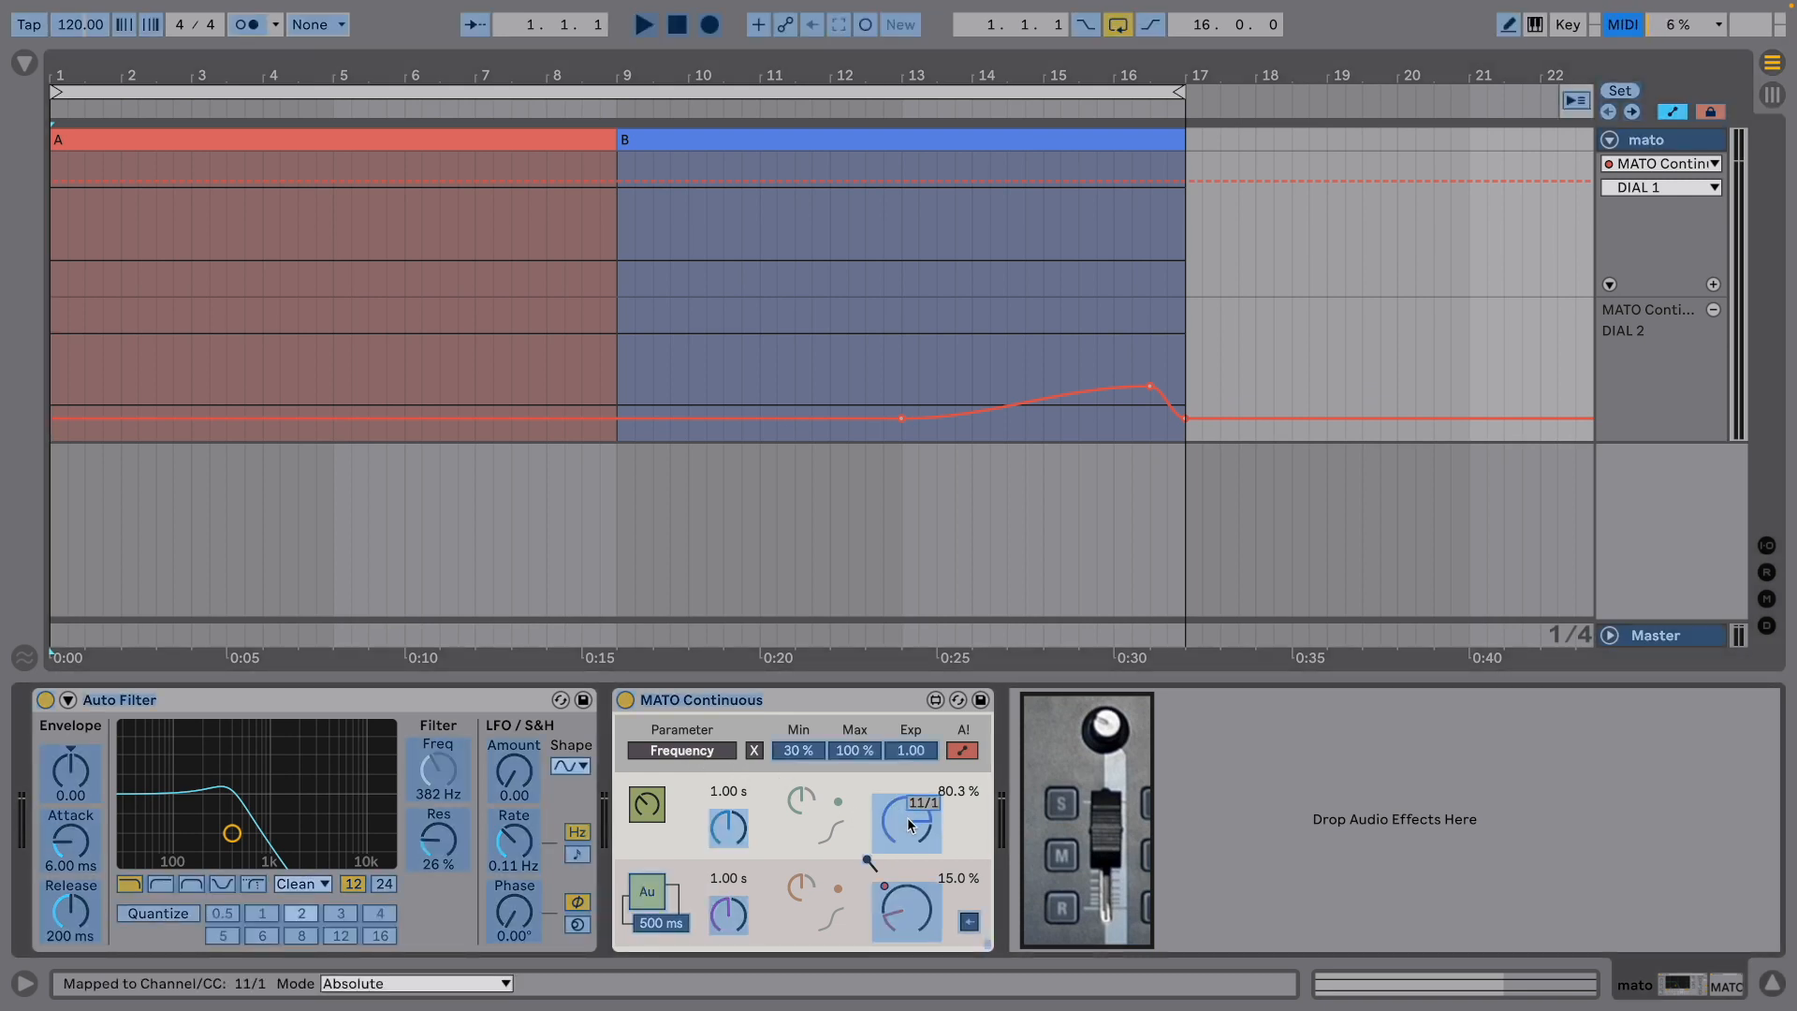
{"action": "key", "text": "Delete"}
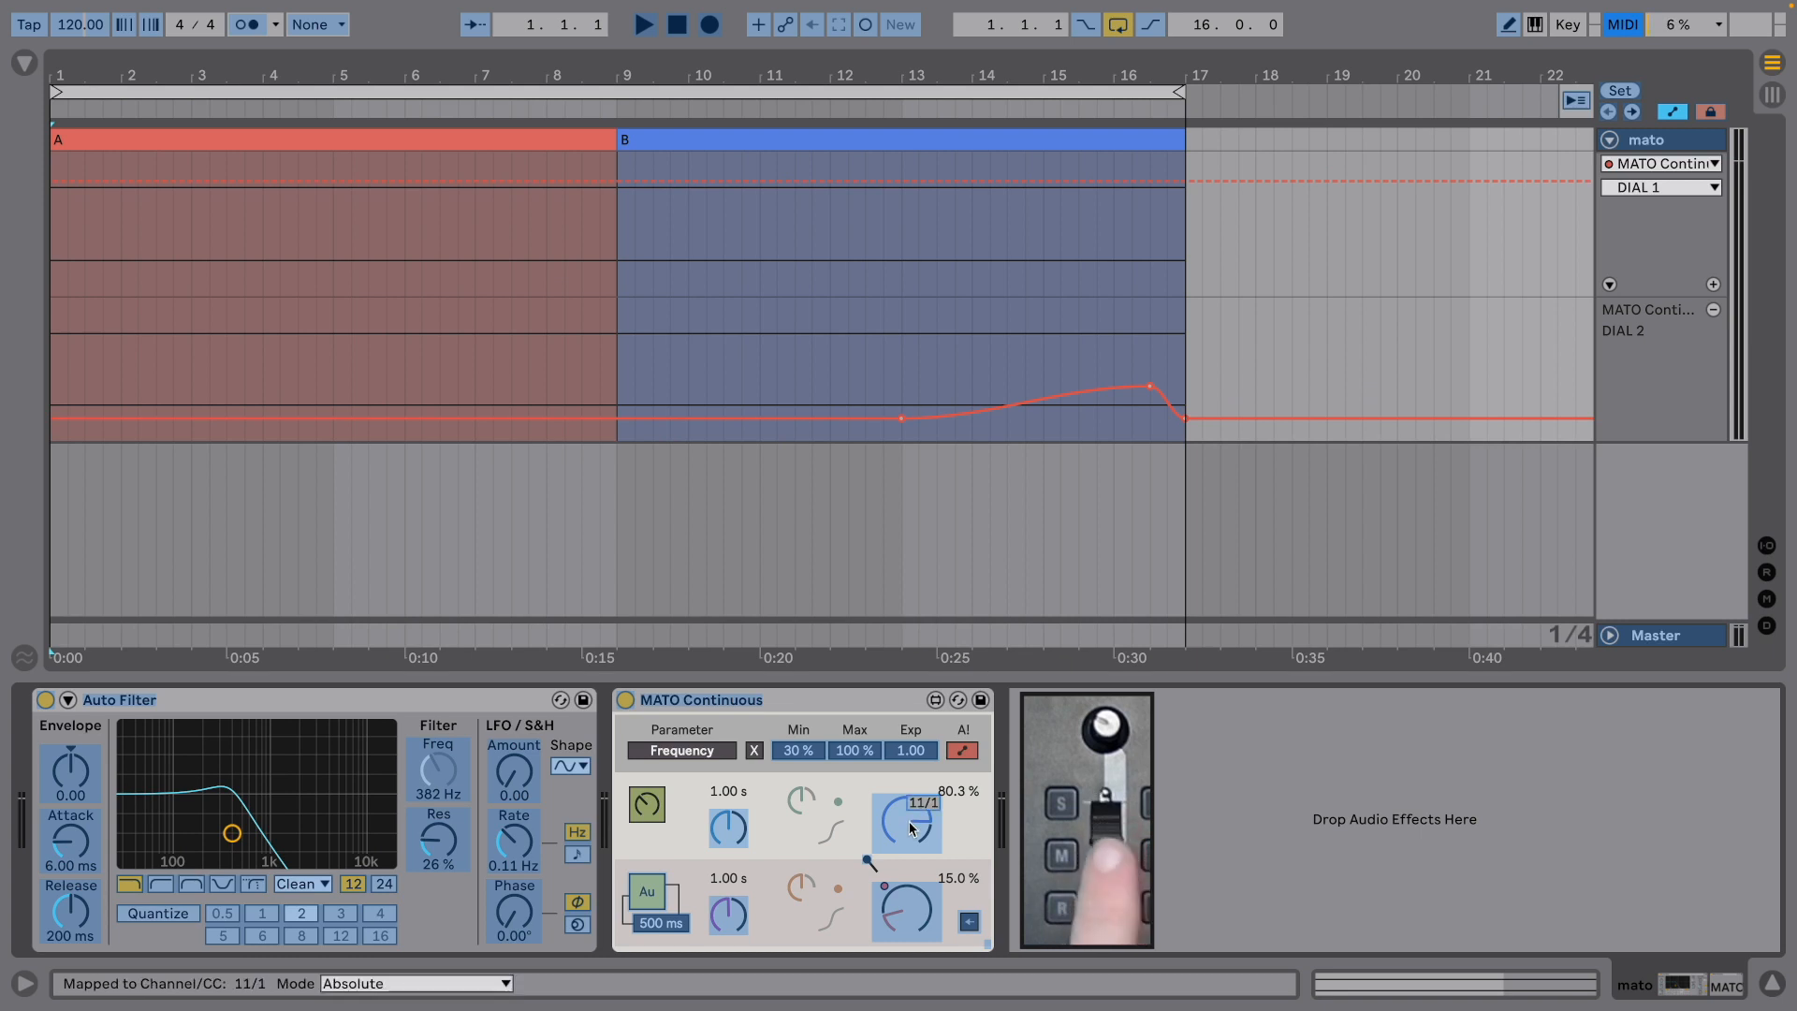
{"action": "left_click", "coordinate": [970, 923]}
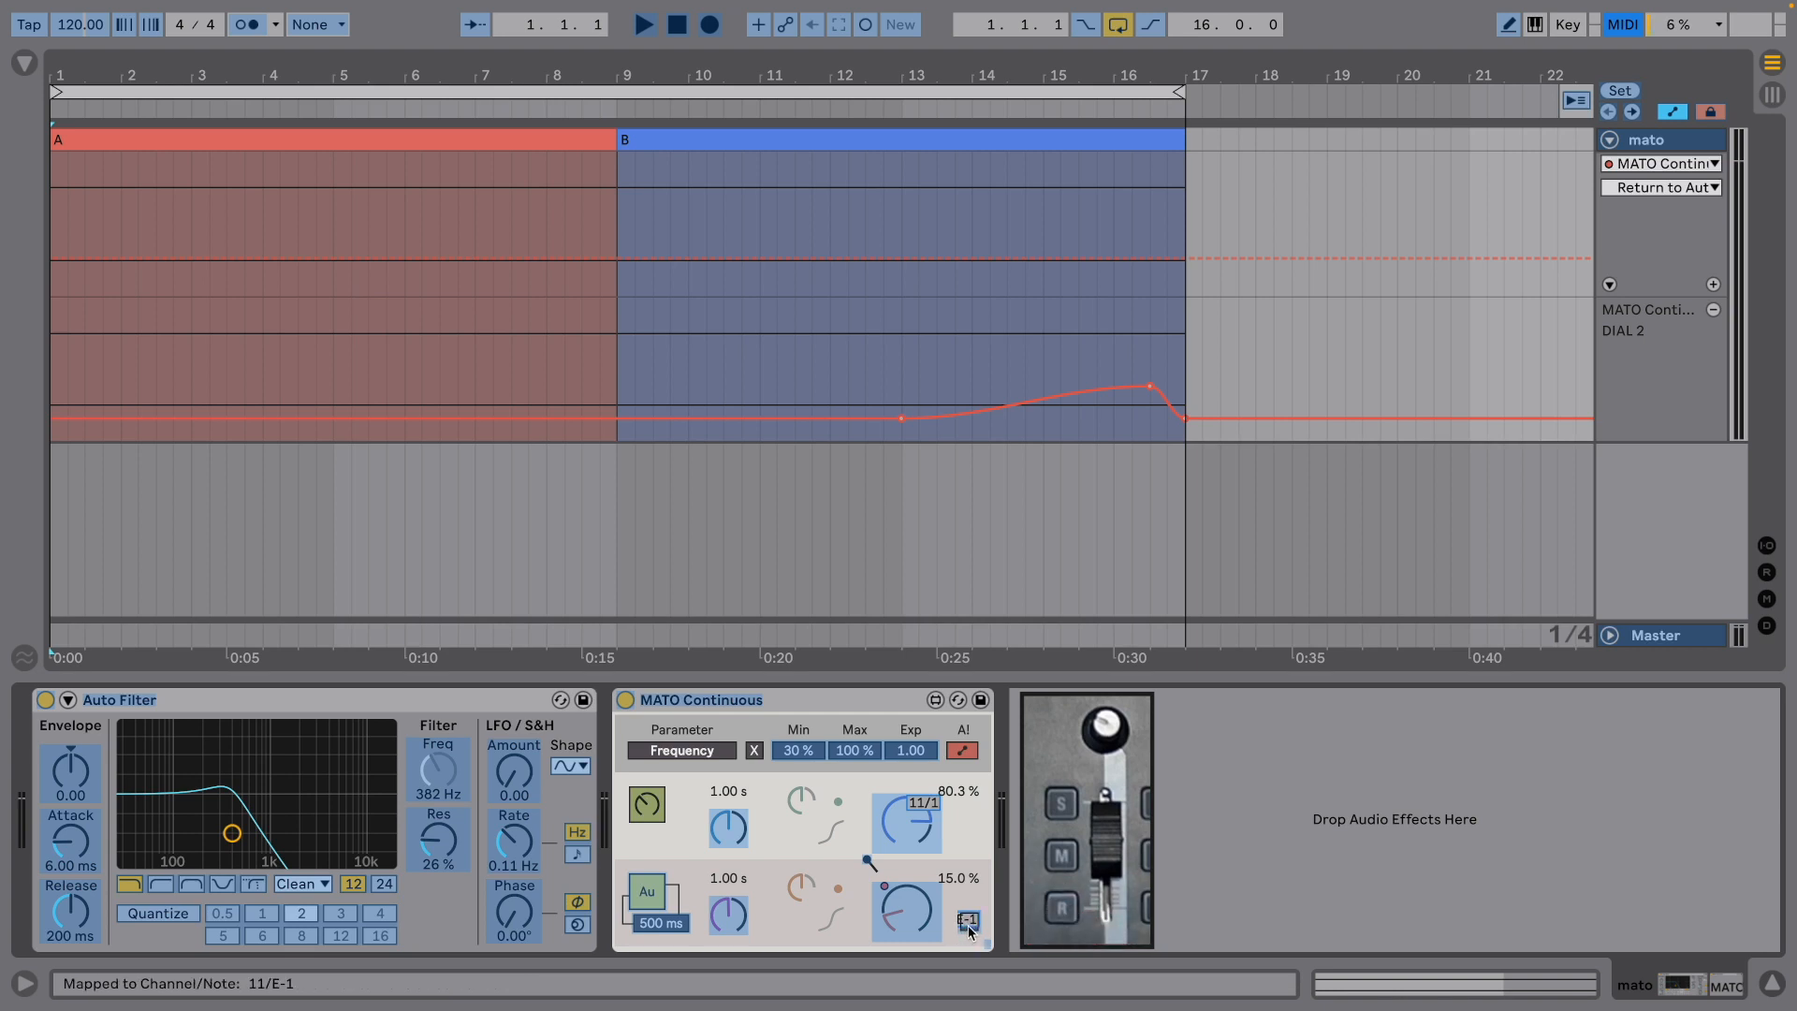
{"action": "key", "text": "ctrl+m"}
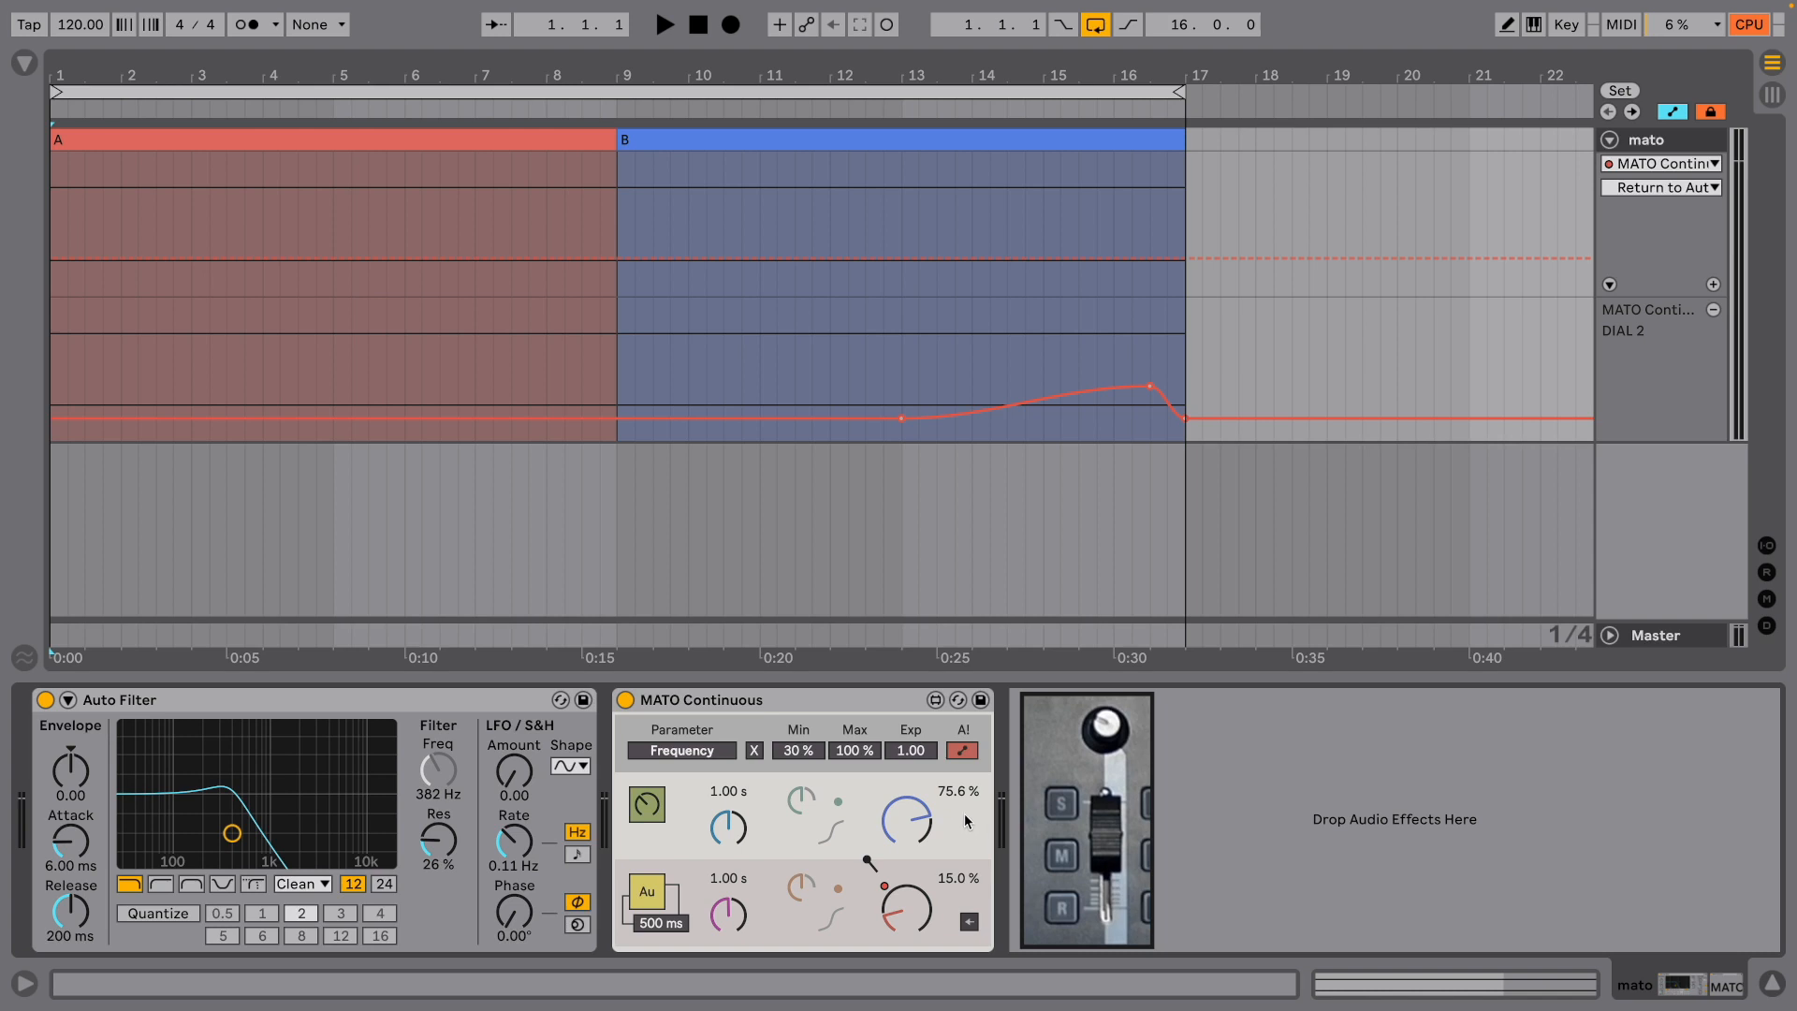
Play the arrangement from 12.3.1 in clip B to check how the DIAL 2 automation ramp takes over from Dial 1
{"action": "left_click", "coordinate": [850, 140]}
{"action": "left_click", "coordinate": [853, 176]}
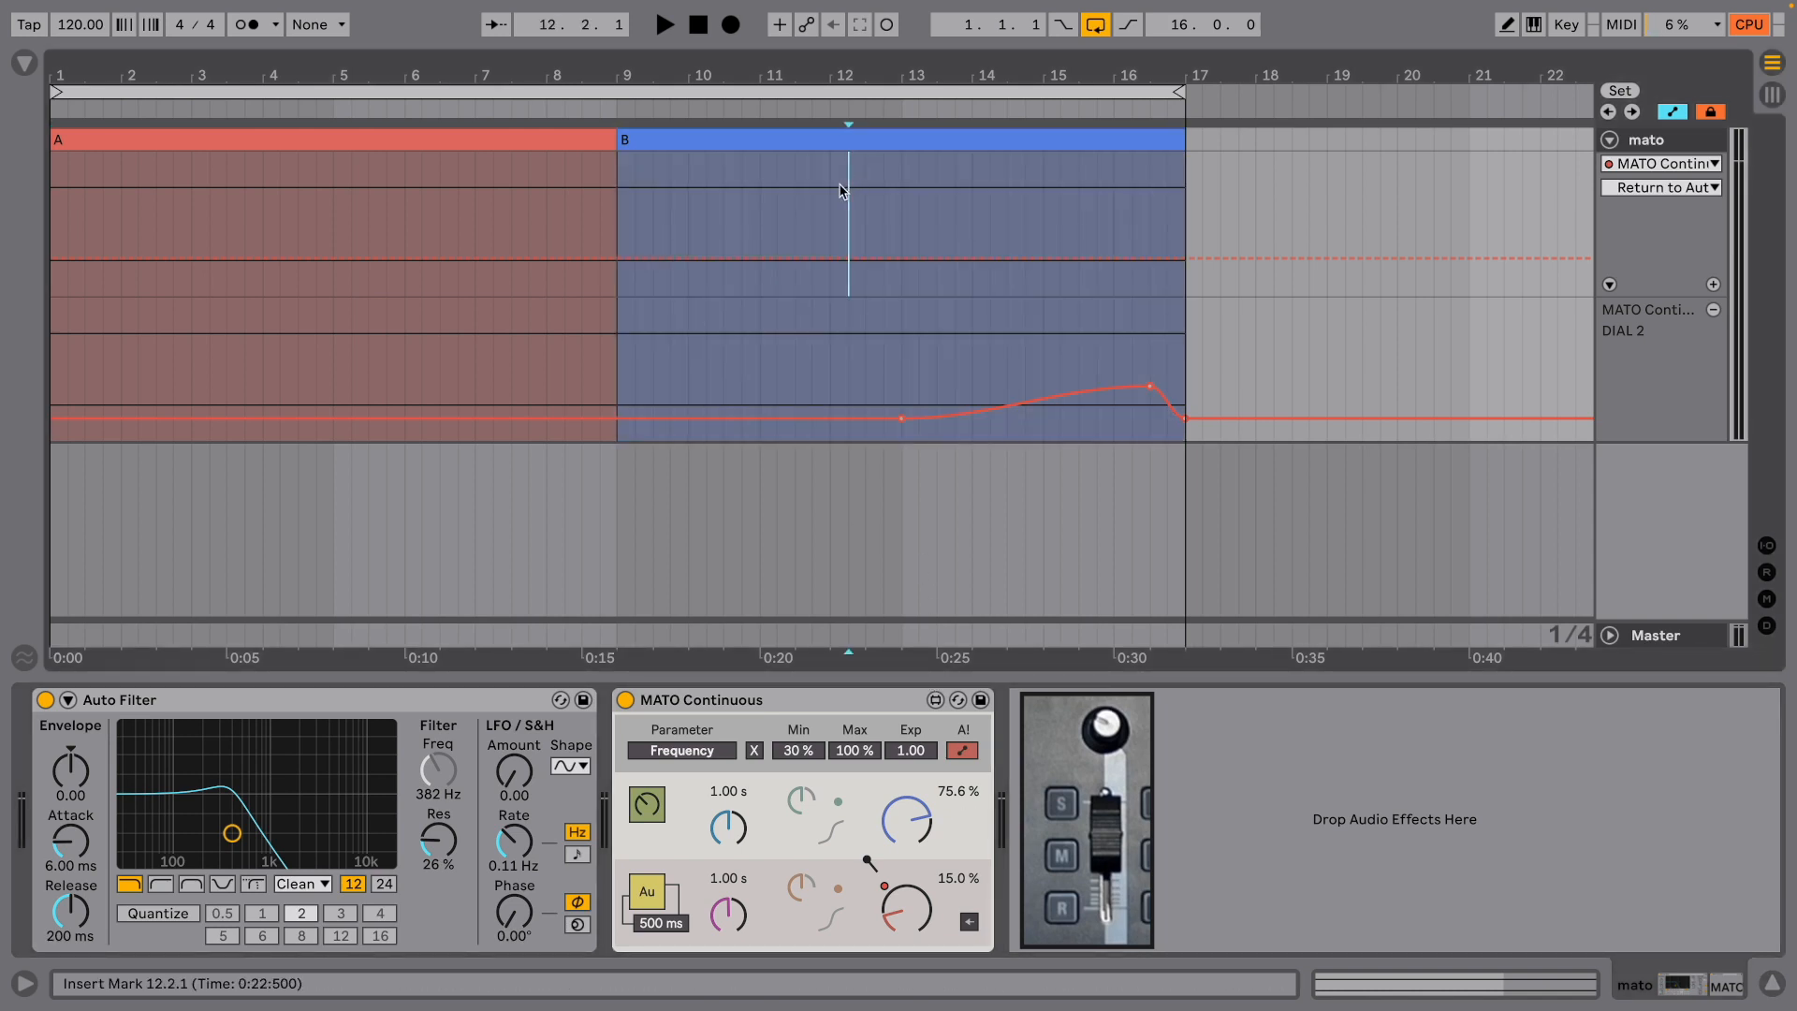
{"action": "mouse_move", "coordinate": [902, 421]}
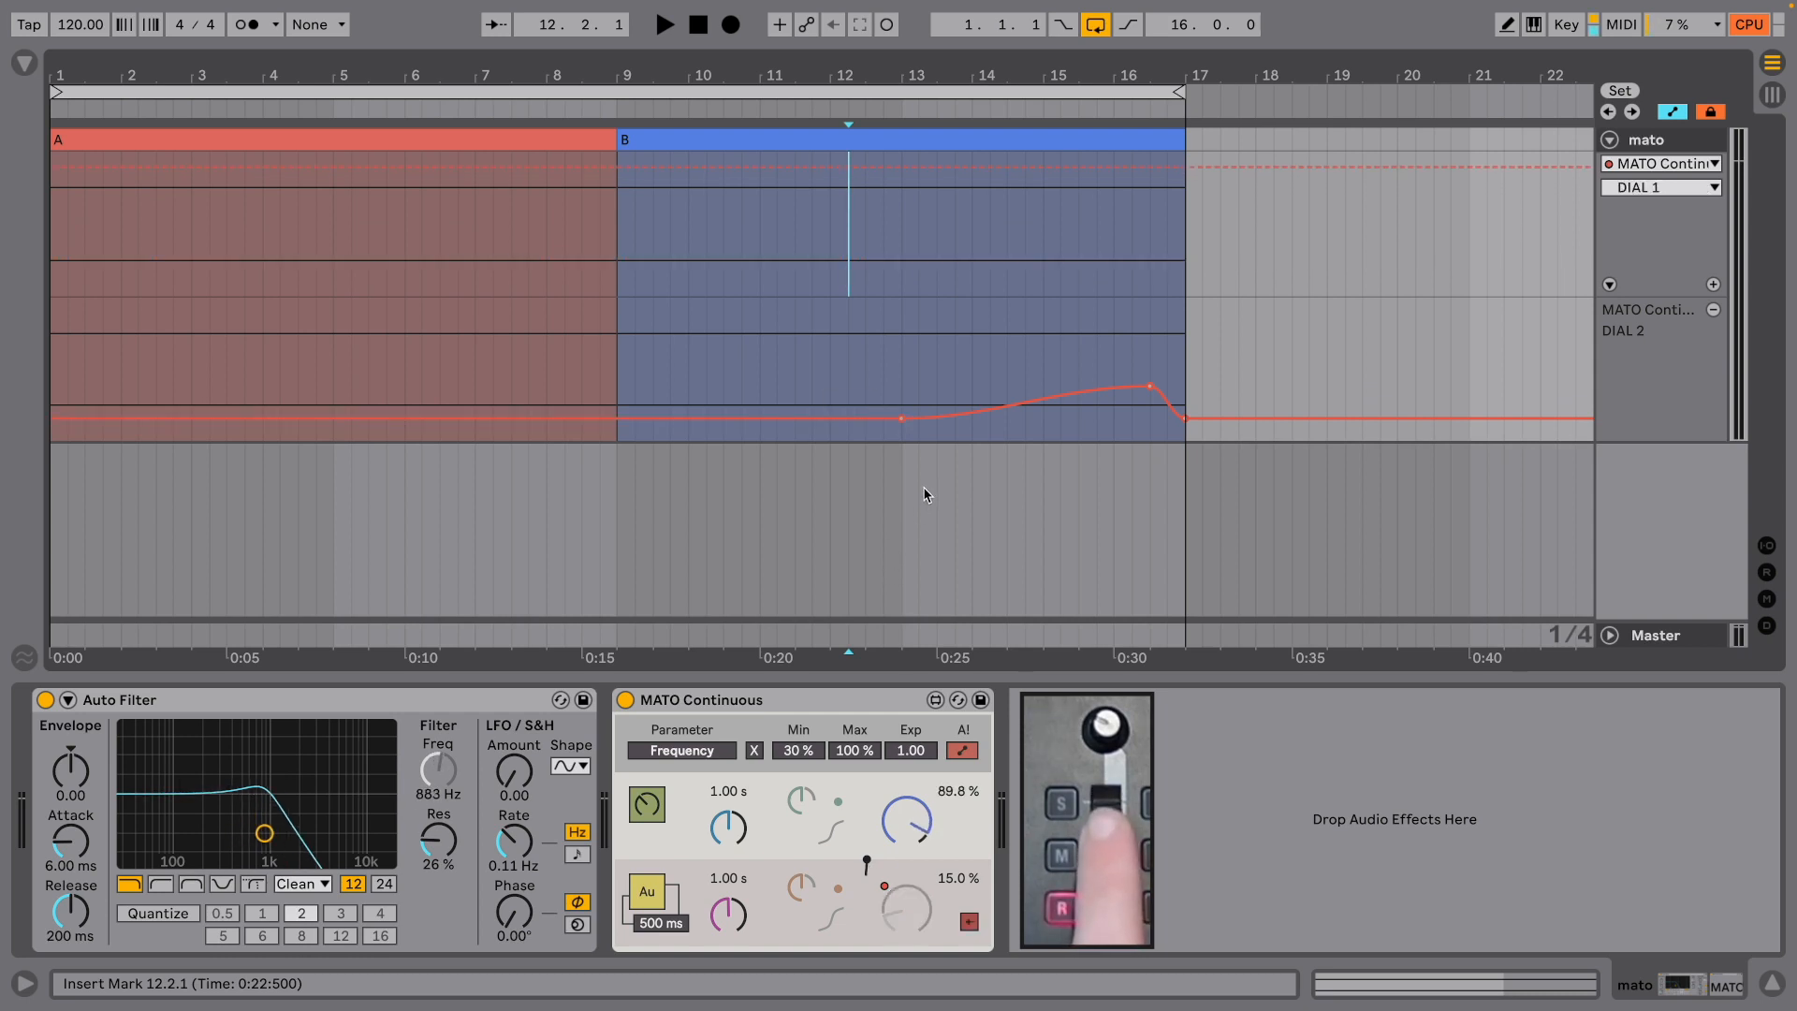
{"action": "left_click", "coordinate": [869, 232]}
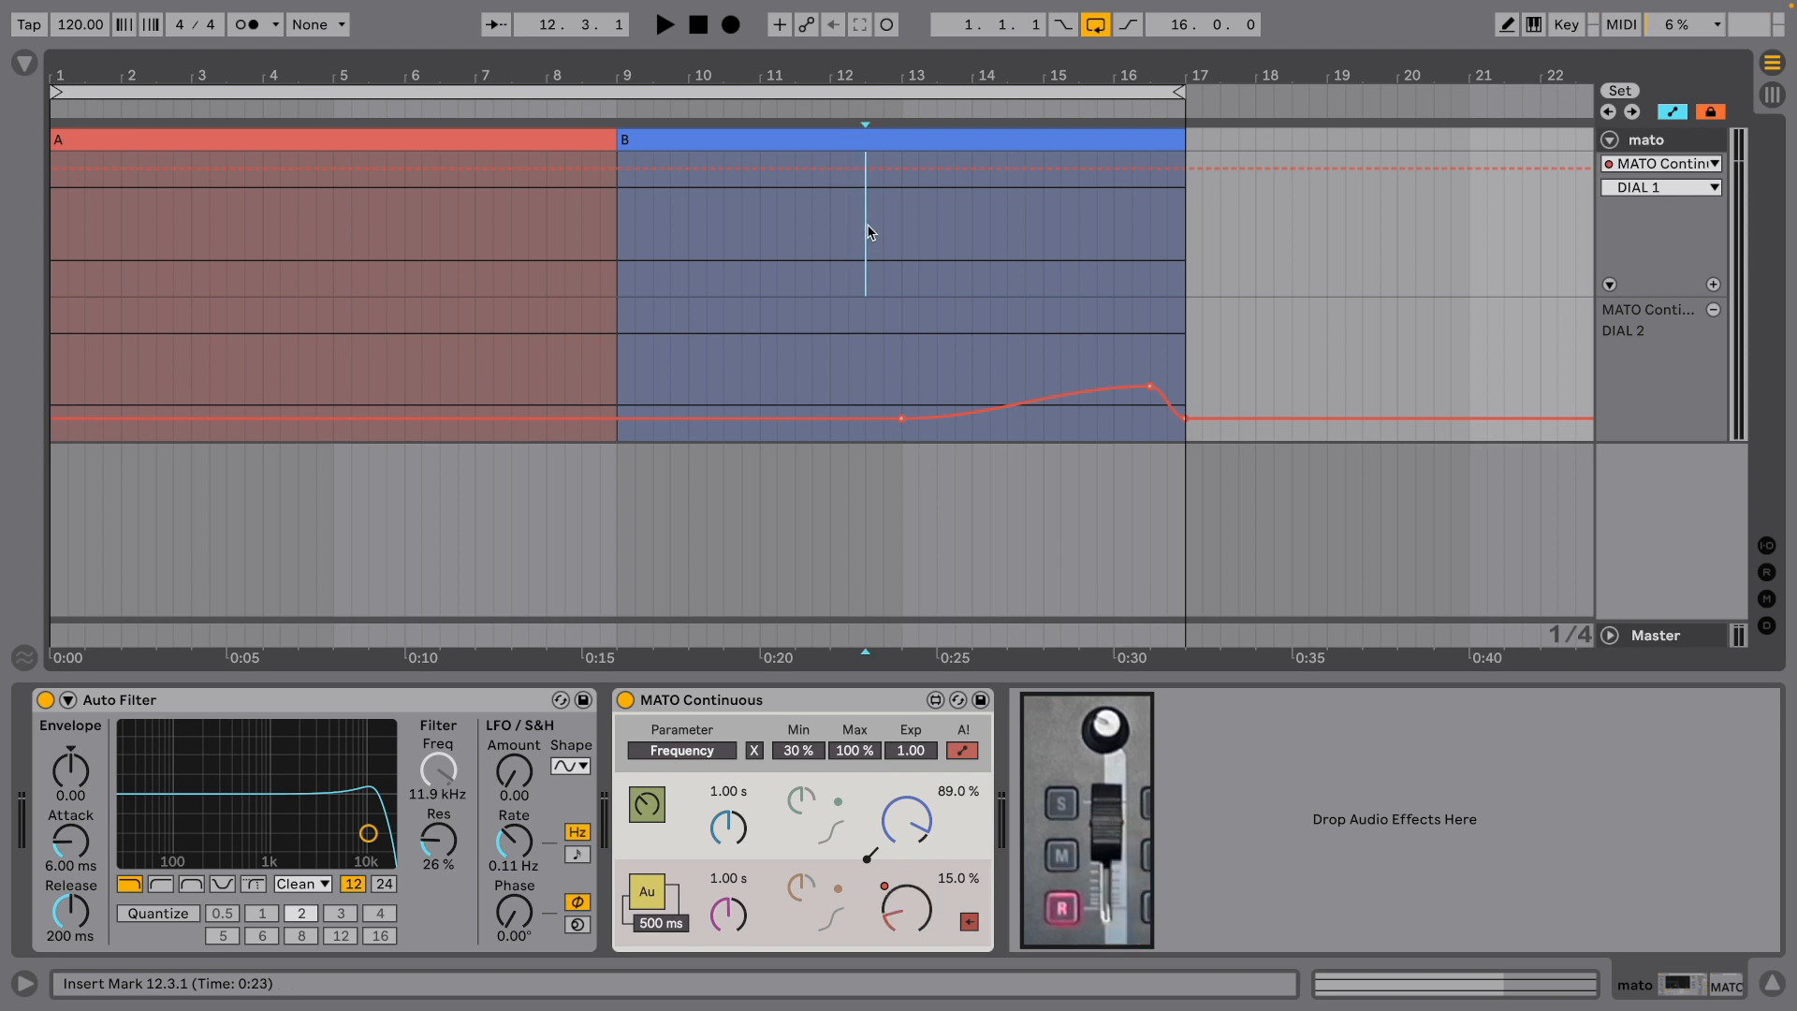
{"action": "key", "text": "space"}
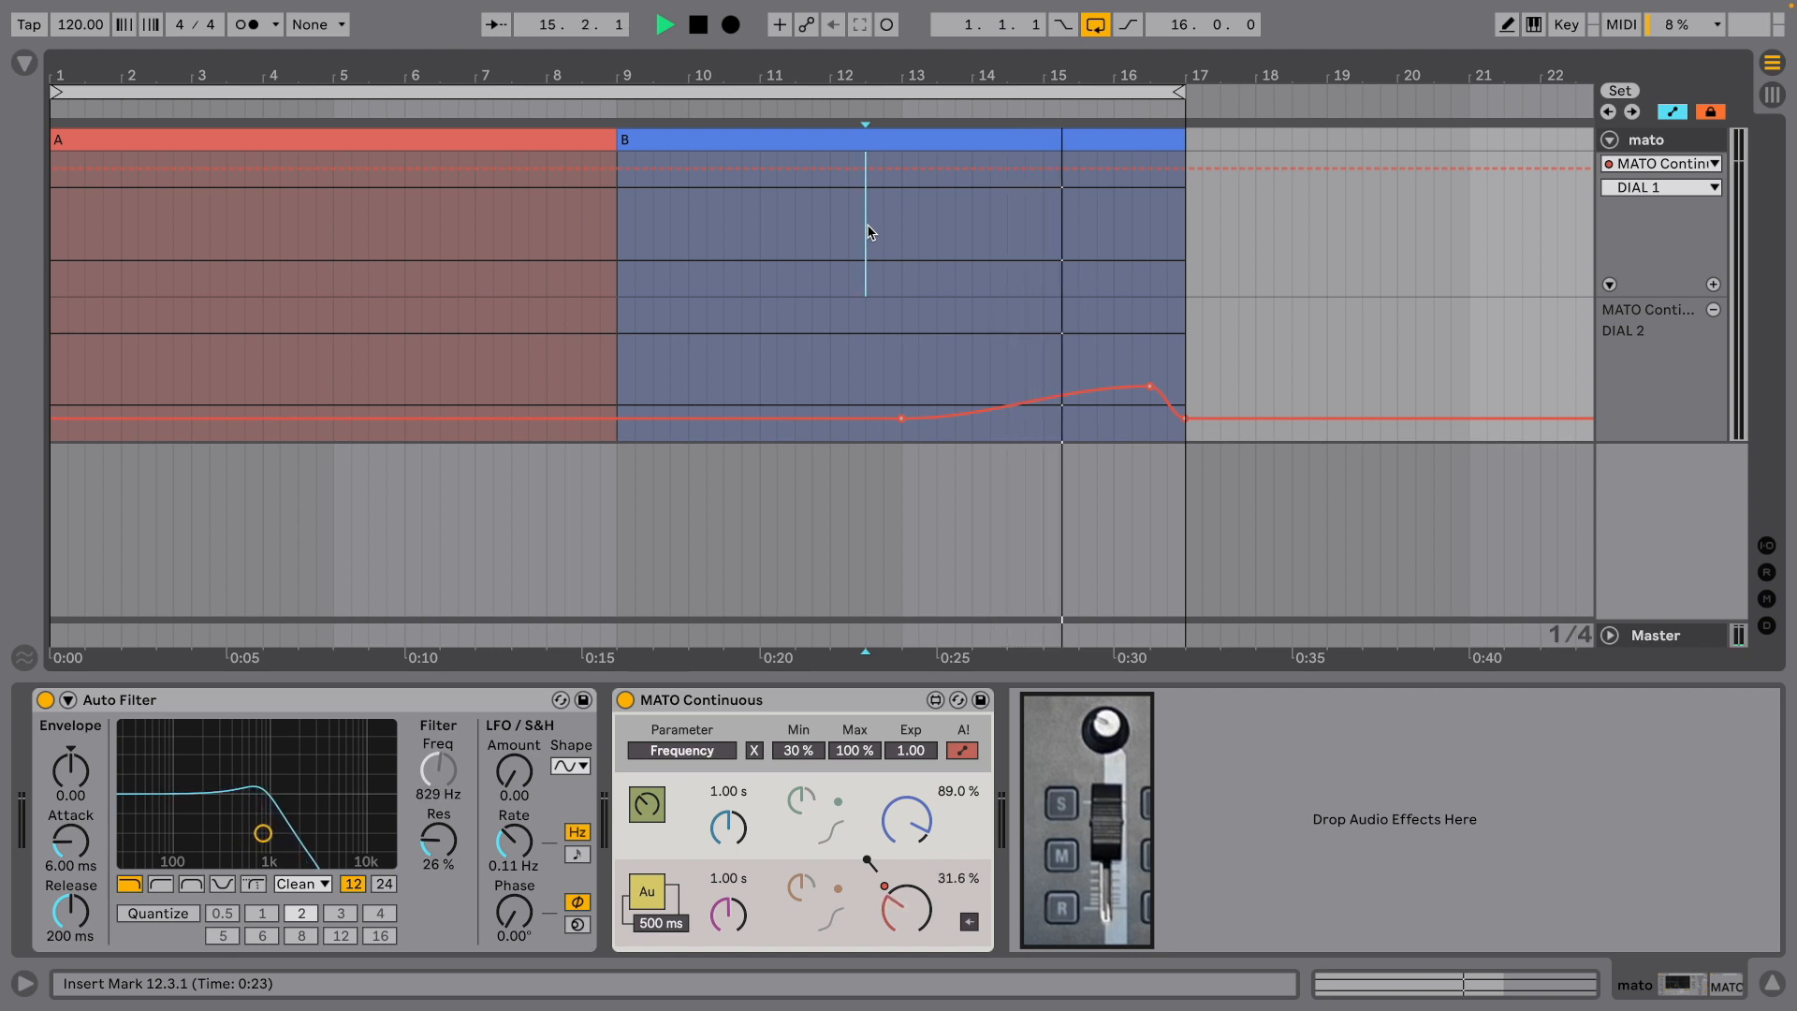
{"action": "key", "text": "space"}
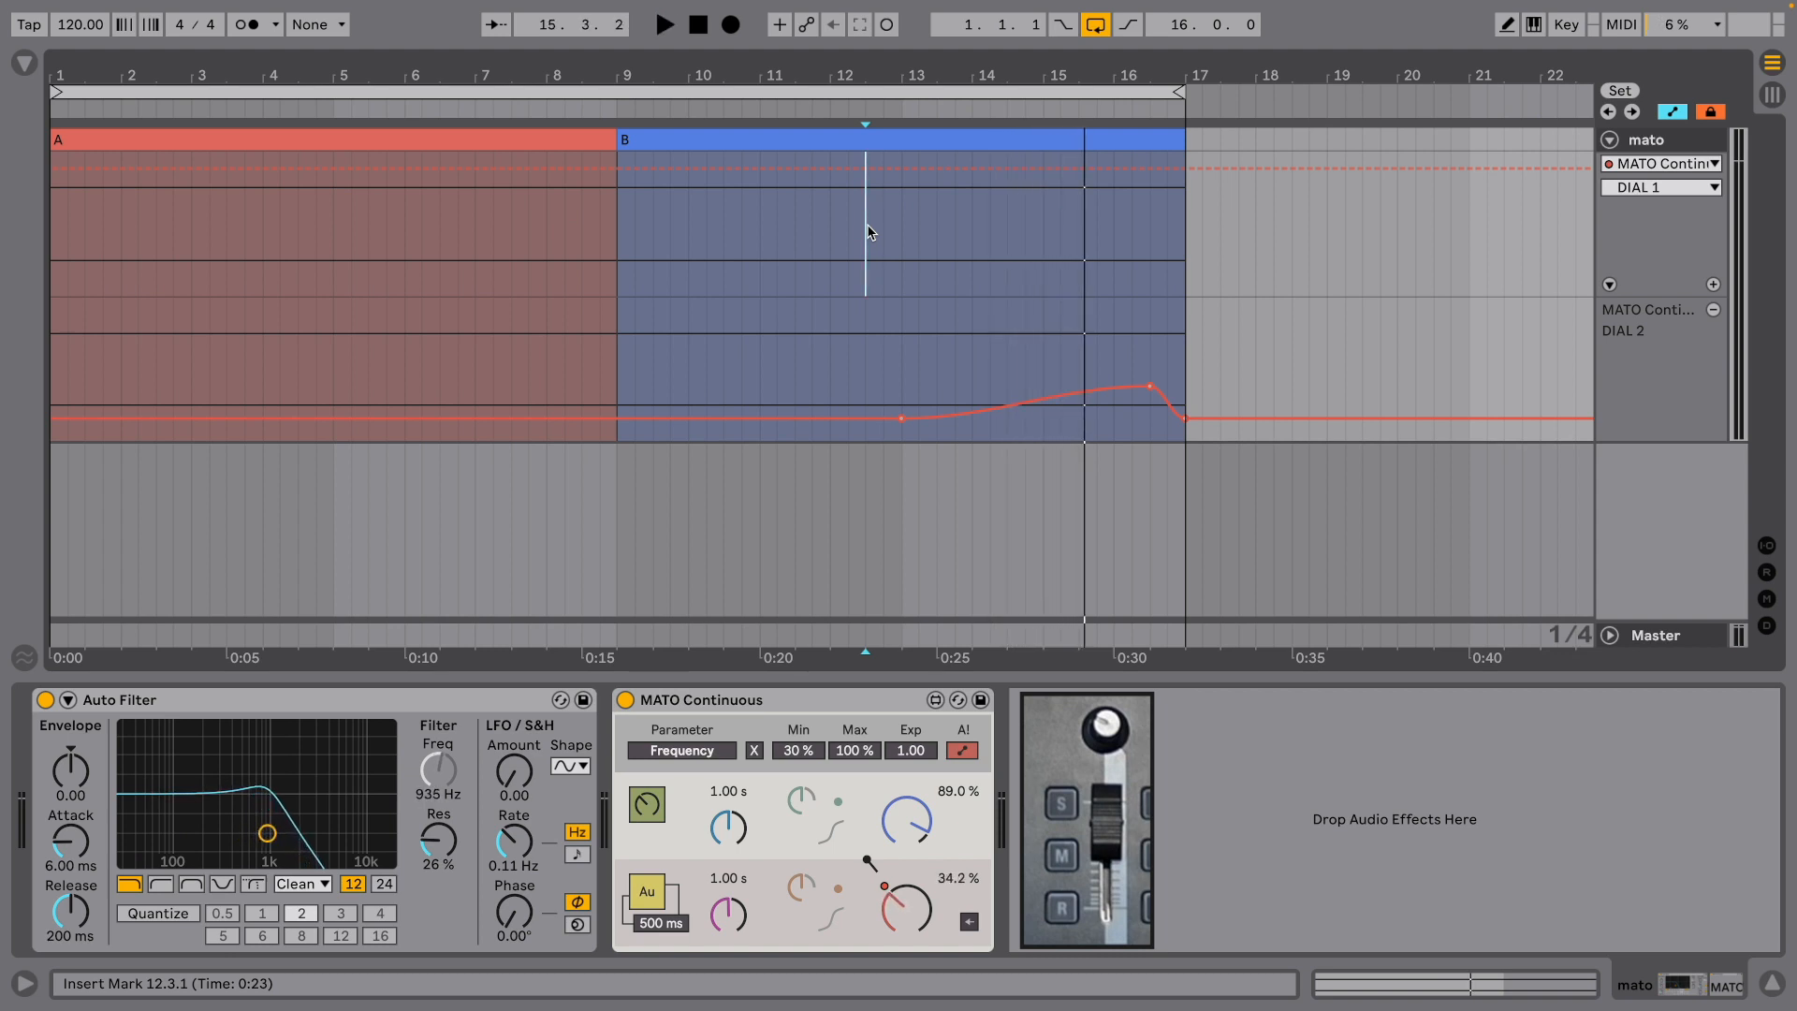
{"action": "key", "text": "space"}
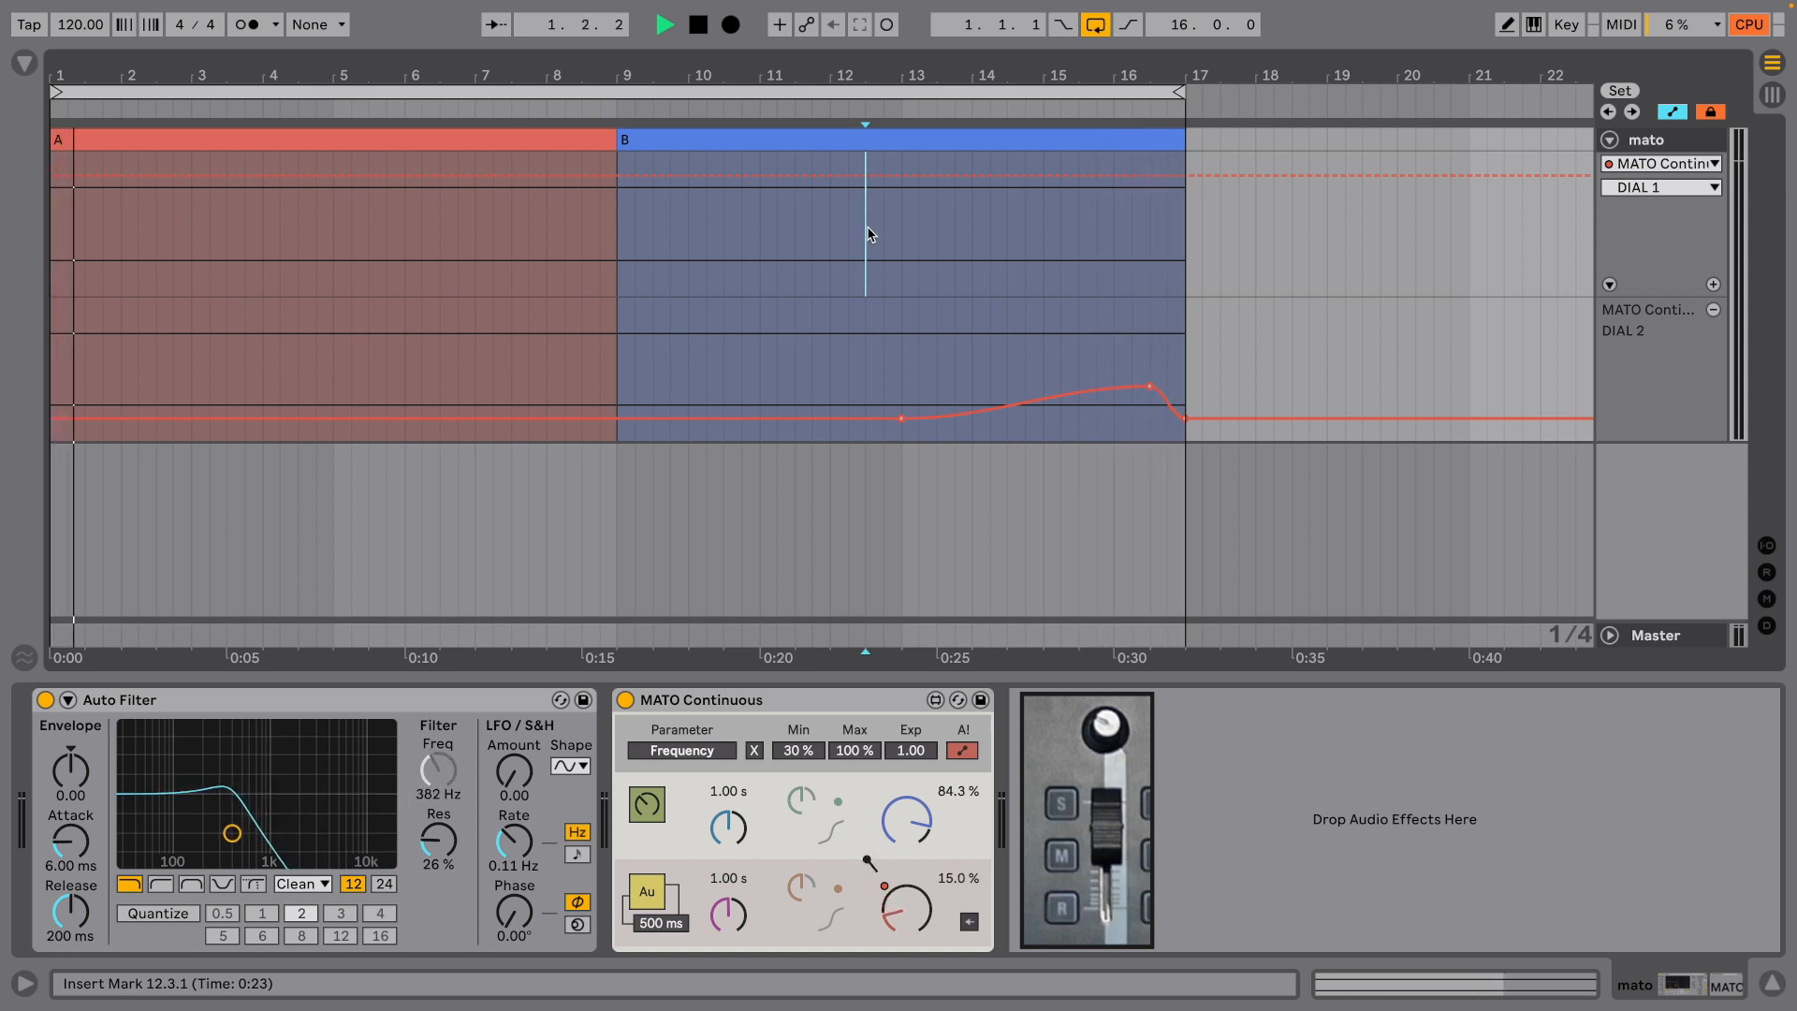
{"action": "key", "text": "space"}
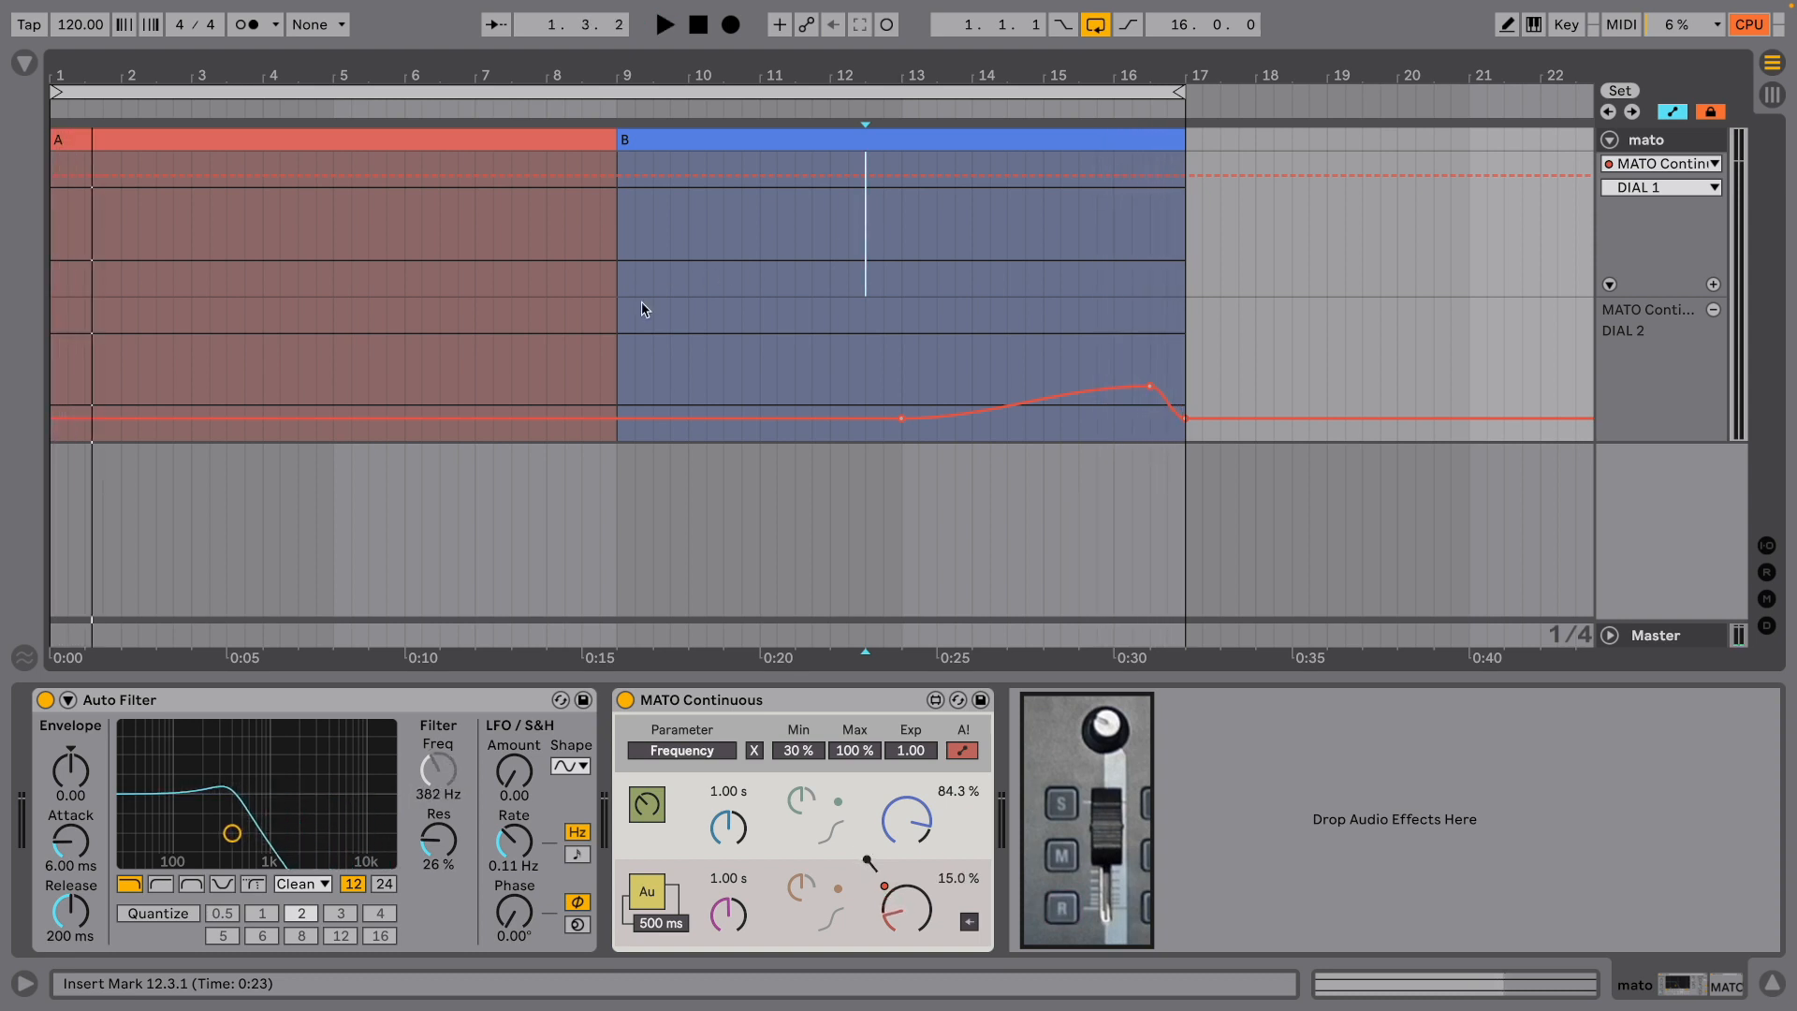
Add breakpoints forming a slight dip in the DIAL 2 automation between bar 8 and the start of clip B
{"action": "left_click", "coordinate": [548, 265]}
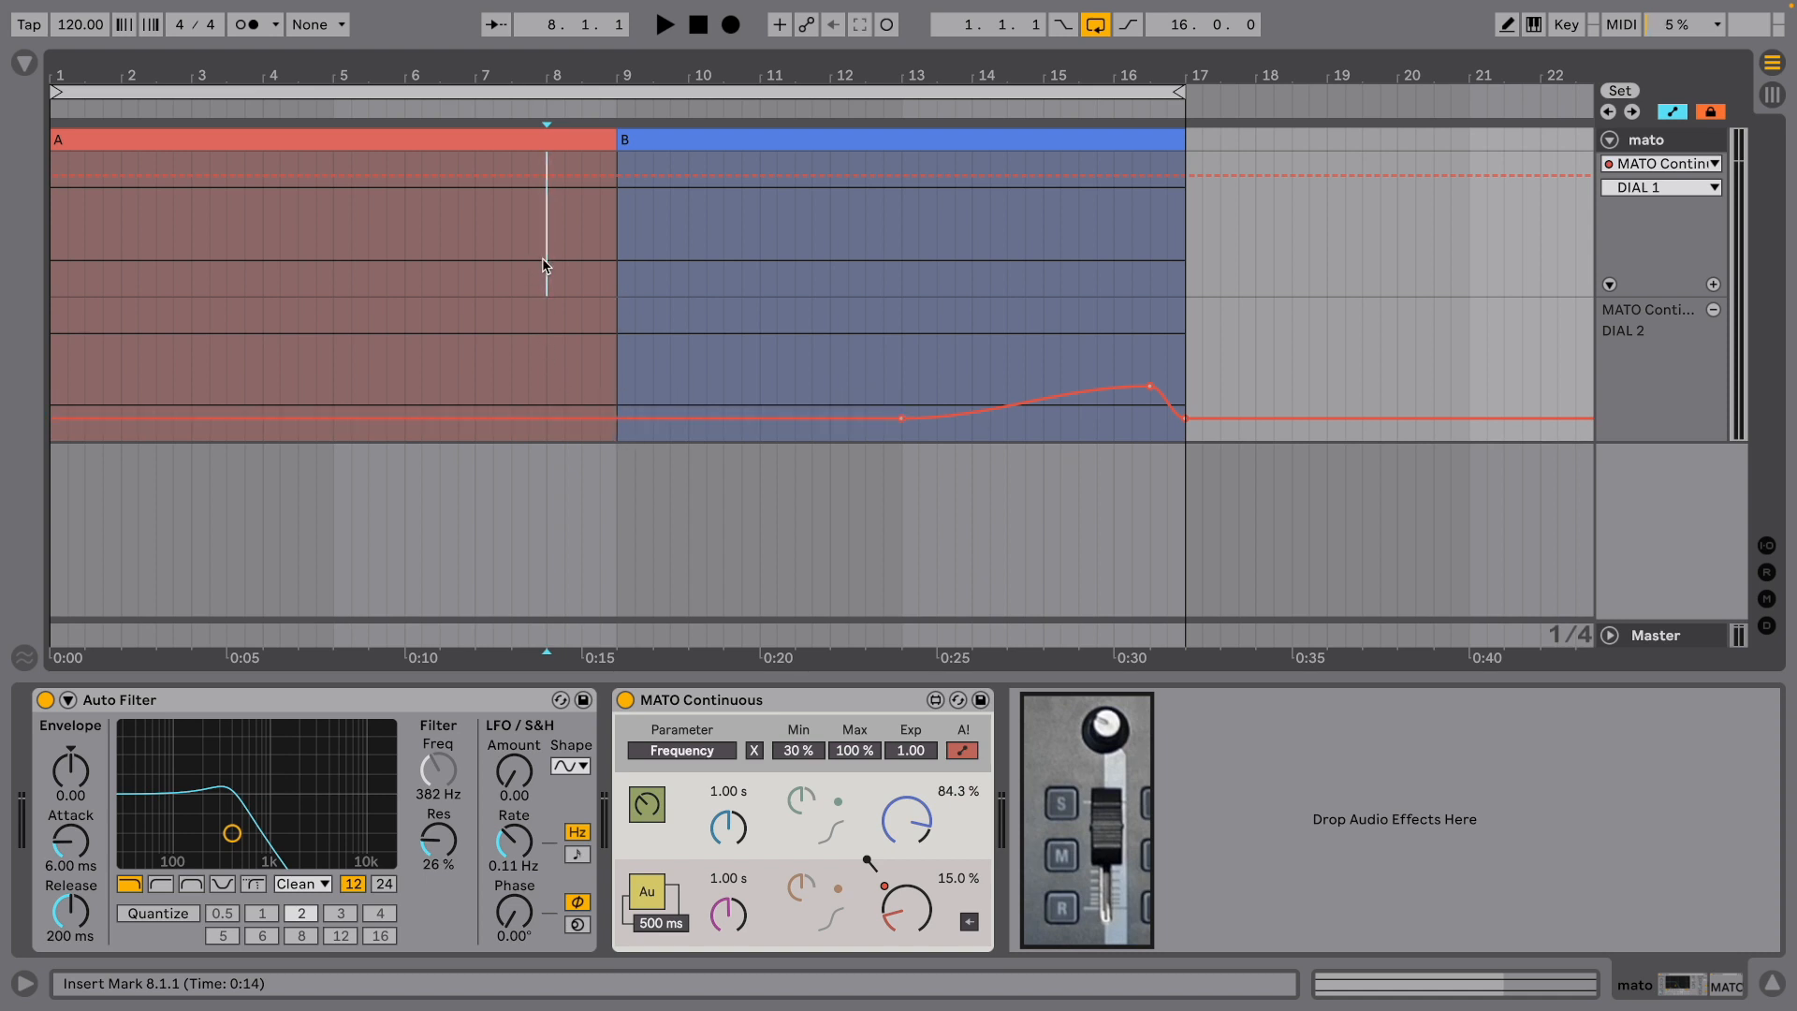
{"action": "left_click", "coordinate": [565, 417]}
{"action": "left_click", "coordinate": [618, 419]}
{"action": "left_click_drag", "start_coordinate": [600, 418], "coordinate": [604, 428]}
Play from 7.2.1 through the DIAL 2 automation dip, and remove its breakpoints
{"action": "left_click", "coordinate": [529, 249]}
{"action": "left_click", "coordinate": [493, 249]}
{"action": "key", "text": "space"}
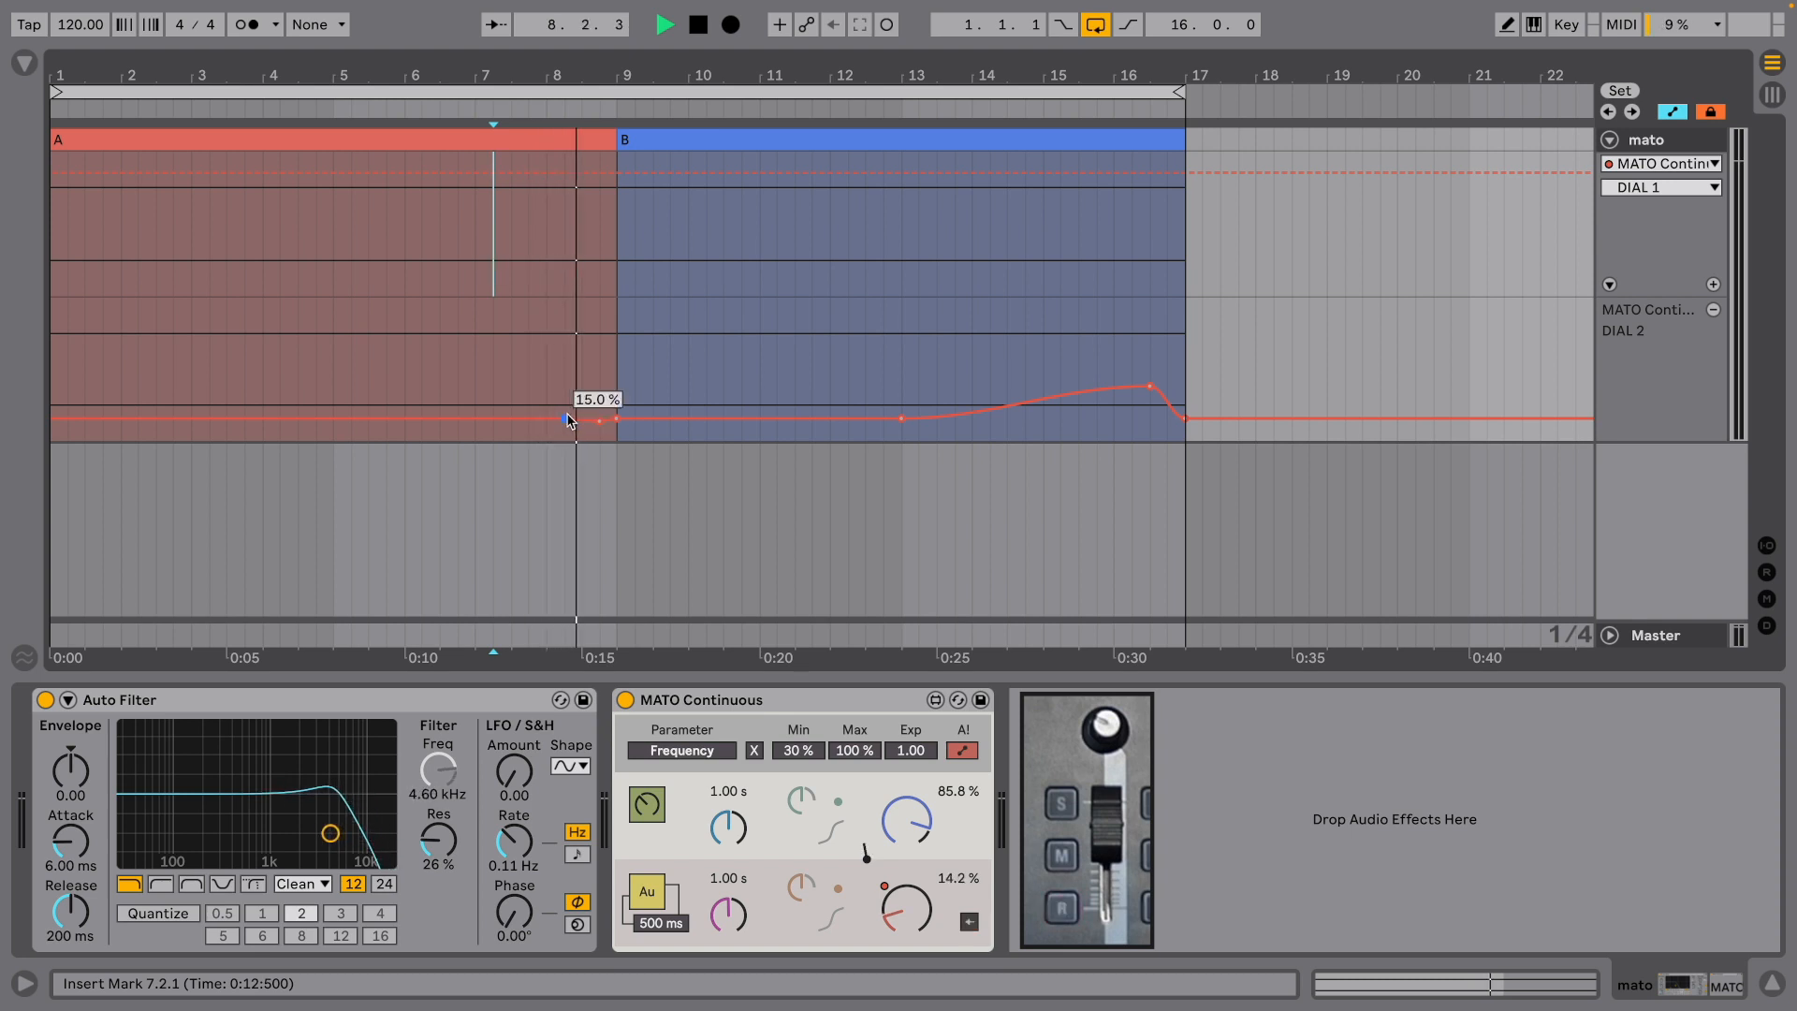
{"action": "key", "text": "space"}
{"action": "mouse_move", "coordinate": [627, 423]}
{"action": "left_mouse_down"}
{"action": "mouse_move", "coordinate": [565, 421]}
{"action": "mouse_move", "coordinate": [623, 423]}
{"action": "left_mouse_up"}
{"action": "left_click", "coordinate": [624, 420]}
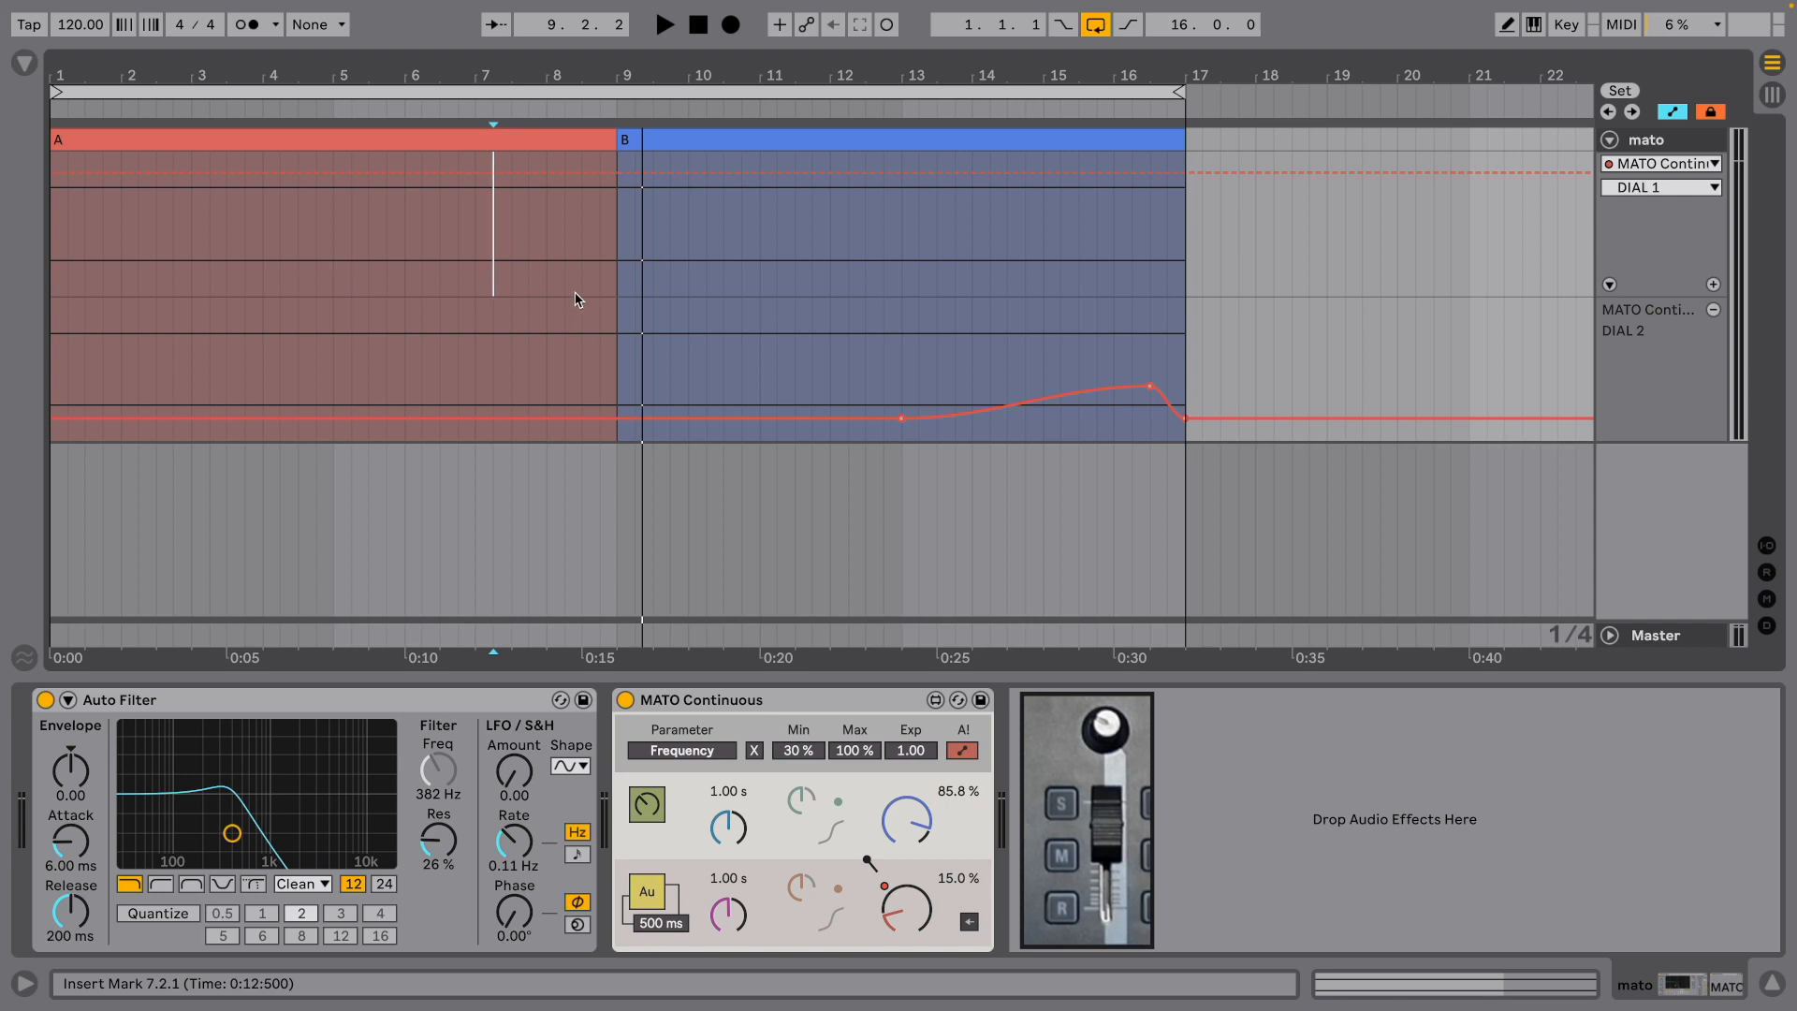
Inspect the MIDI mapping of MATO Continuous's return-to-automation button
{"action": "key", "text": "ctrl+m"}
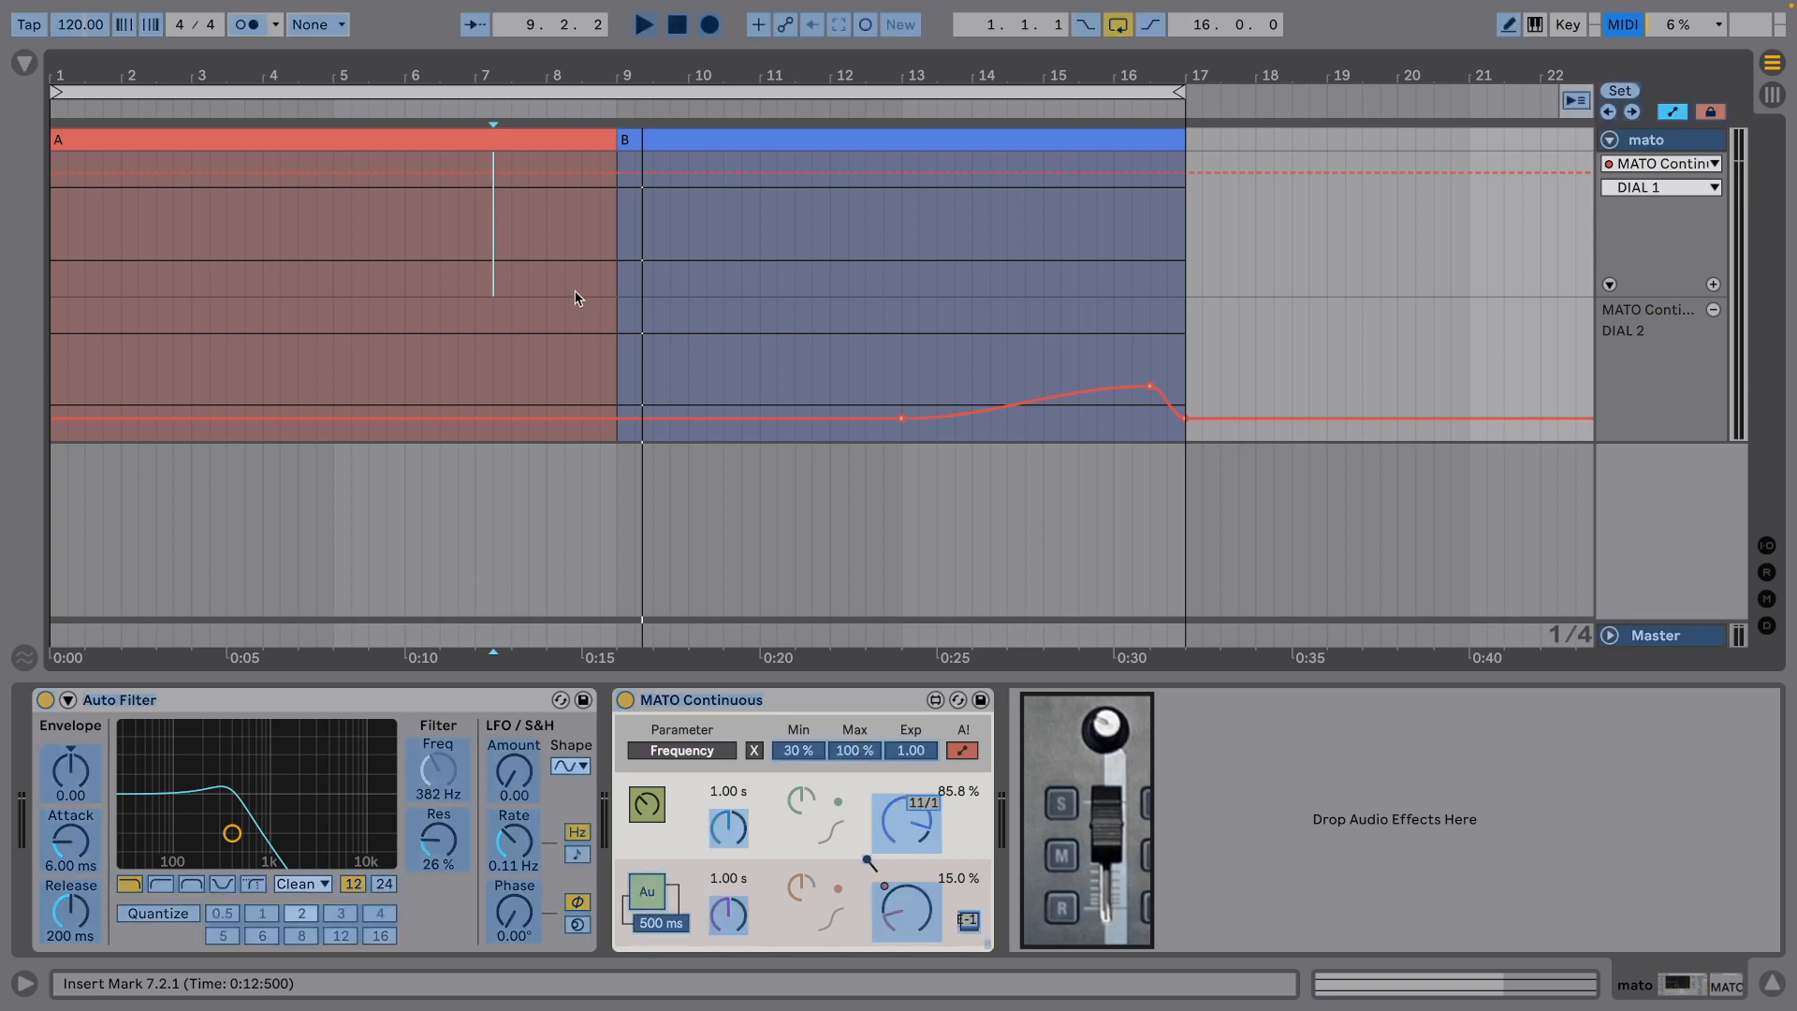
{"action": "left_click", "coordinate": [969, 922]}
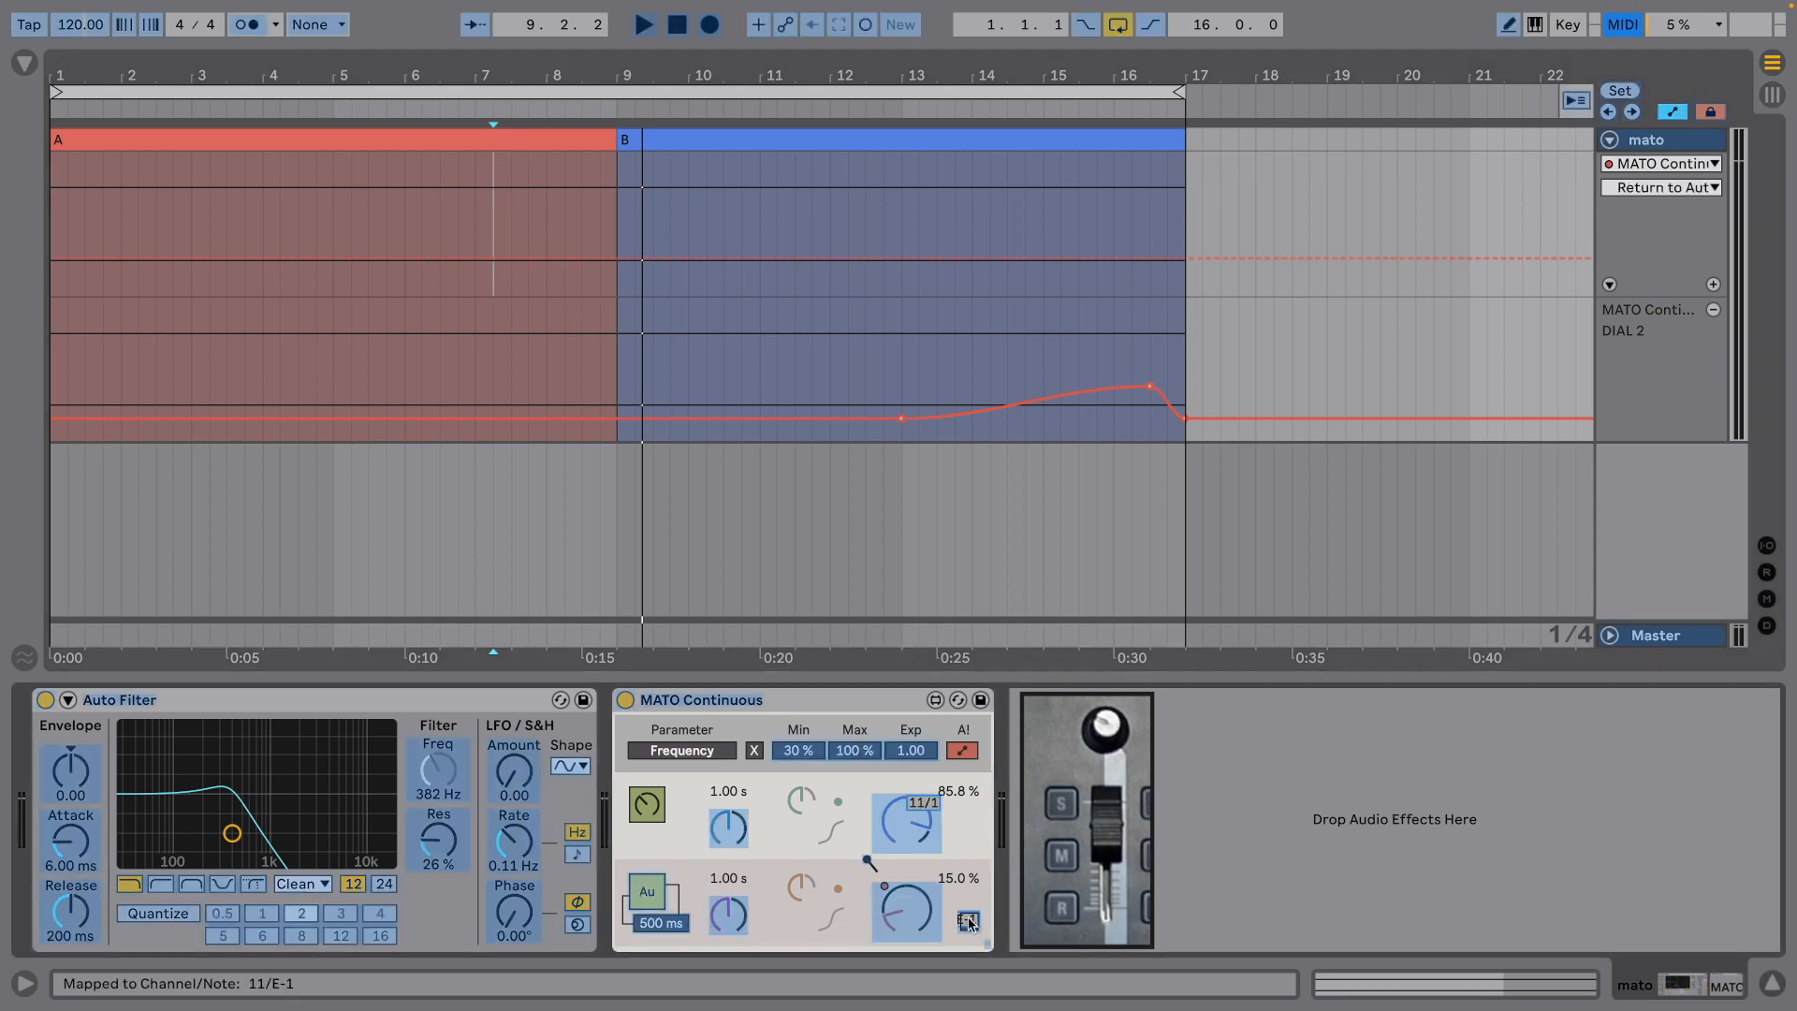
{"action": "key", "text": "ctrl+m"}
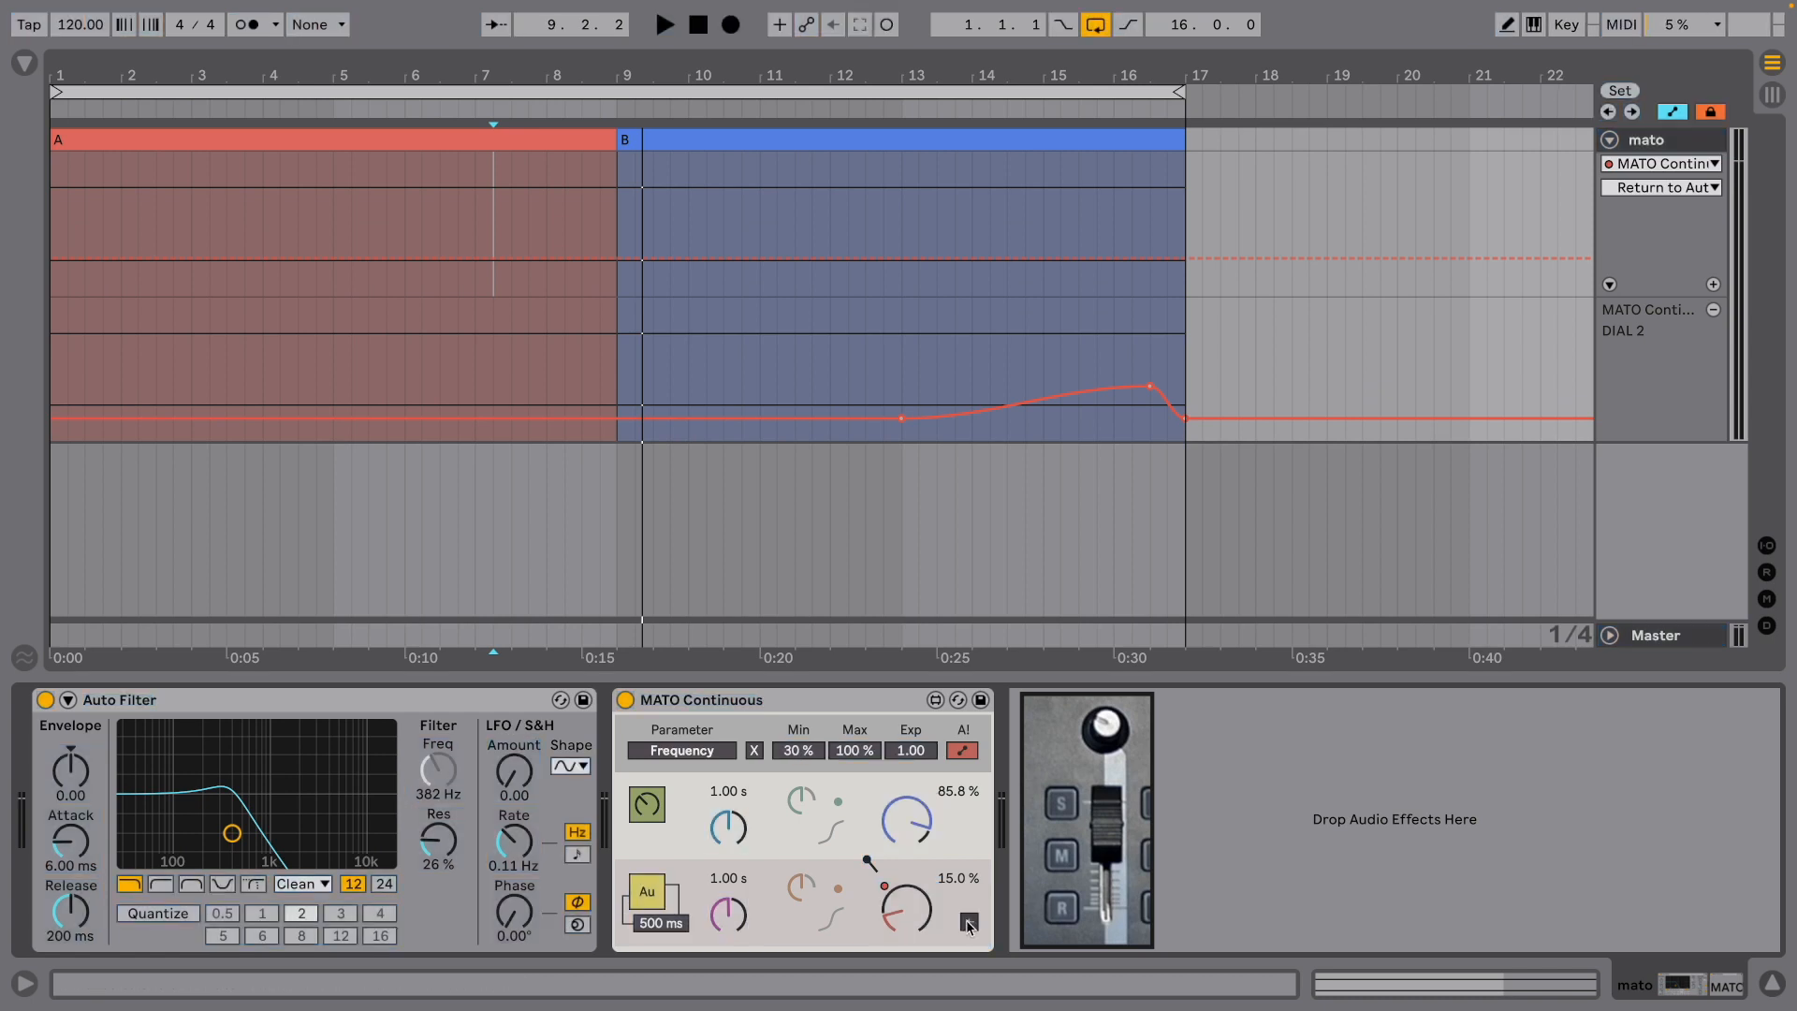
Show the Return to Automation parameter in a new automation lane and draw a short on-pulse in bar 8 of clip A
{"action": "right_click", "coordinate": [969, 927]}
{"action": "left_click", "coordinate": [977, 945]}
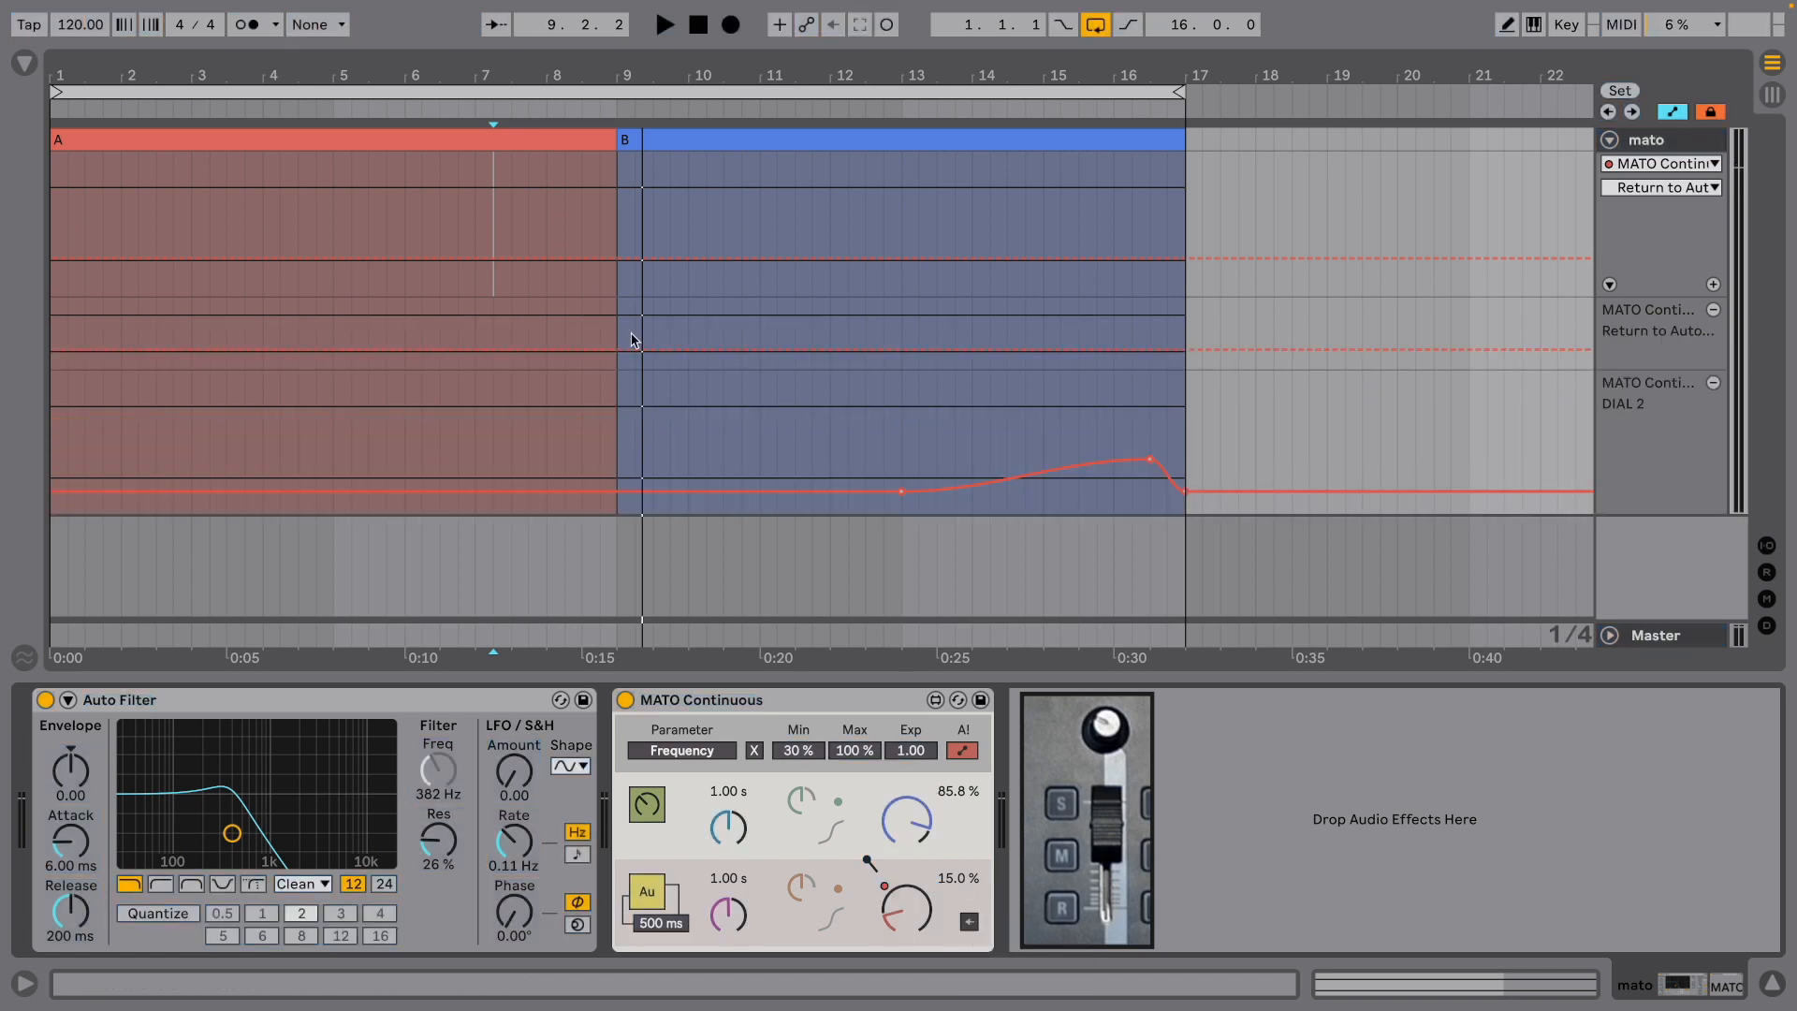
{"action": "key", "text": "b"}
{"action": "left_click", "coordinate": [587, 326]}
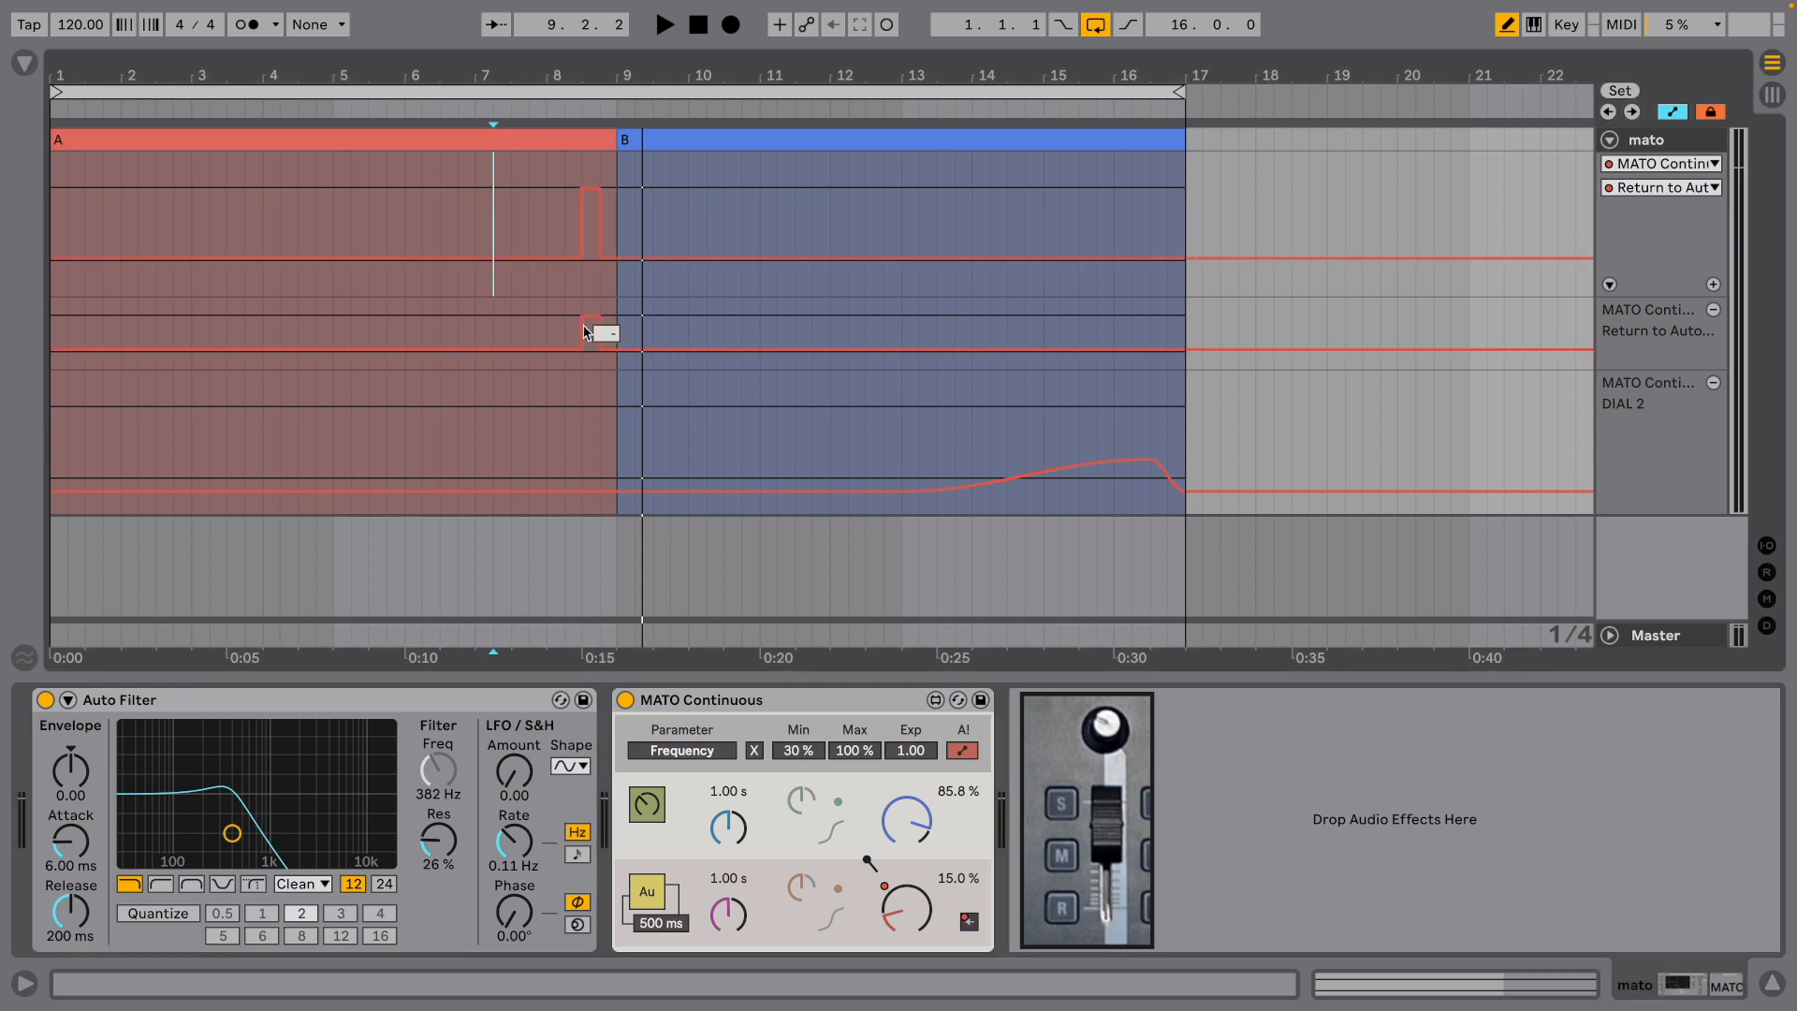
{"action": "key", "text": "b"}
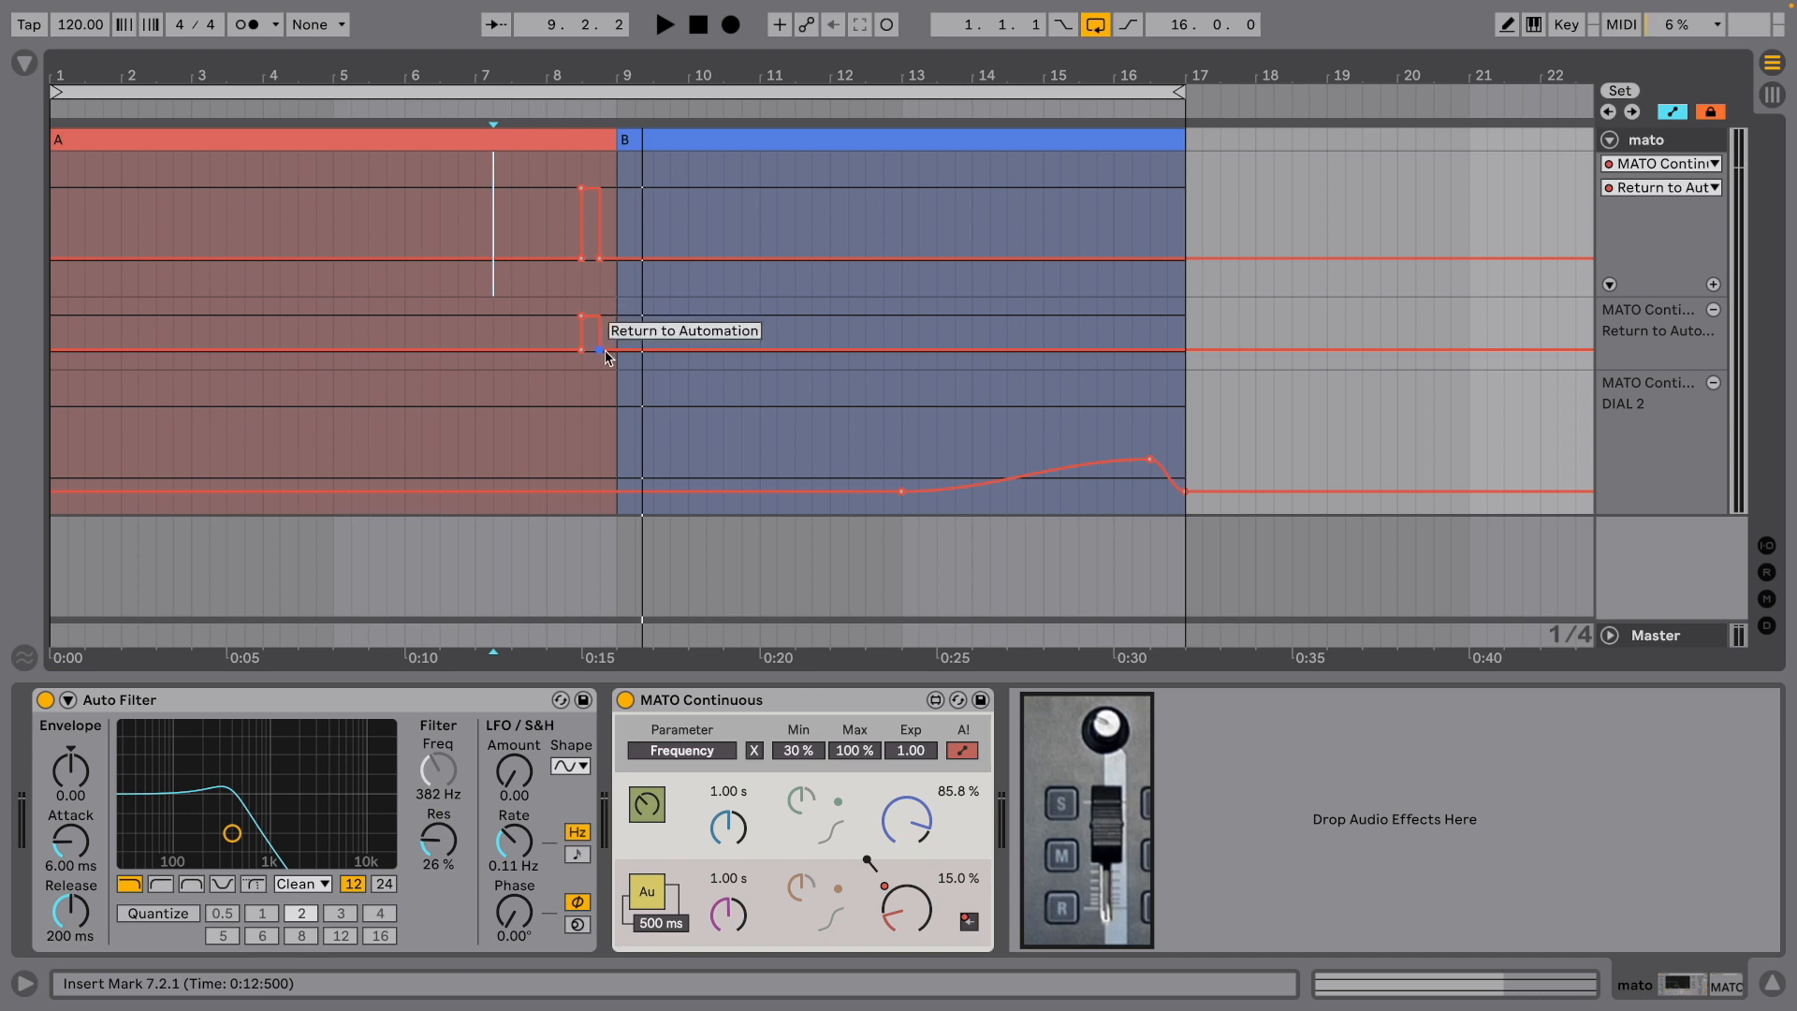
Delete the Return to Automation pulse before clip B and remove its automation lane
{"action": "left_click", "coordinate": [543, 331]}
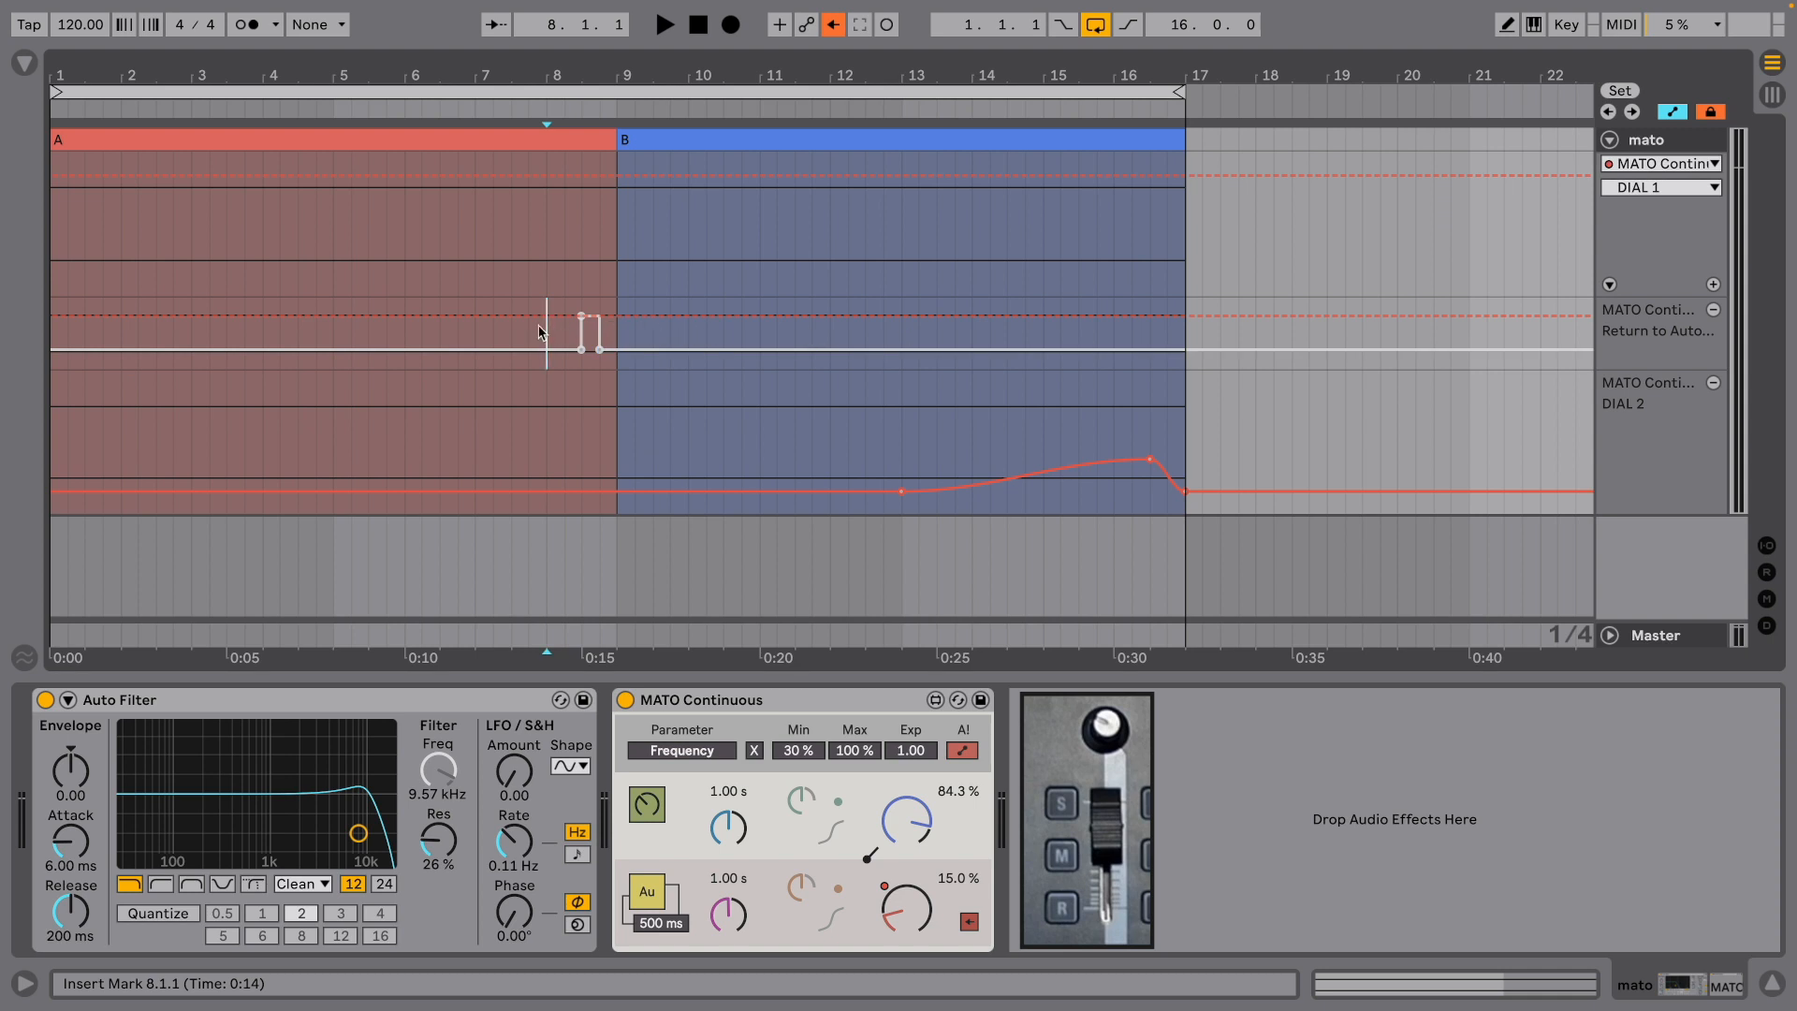
{"action": "left_click_drag", "start_coordinate": [529, 332], "coordinate": [635, 327]}
{"action": "left_click", "coordinate": [653, 327]}
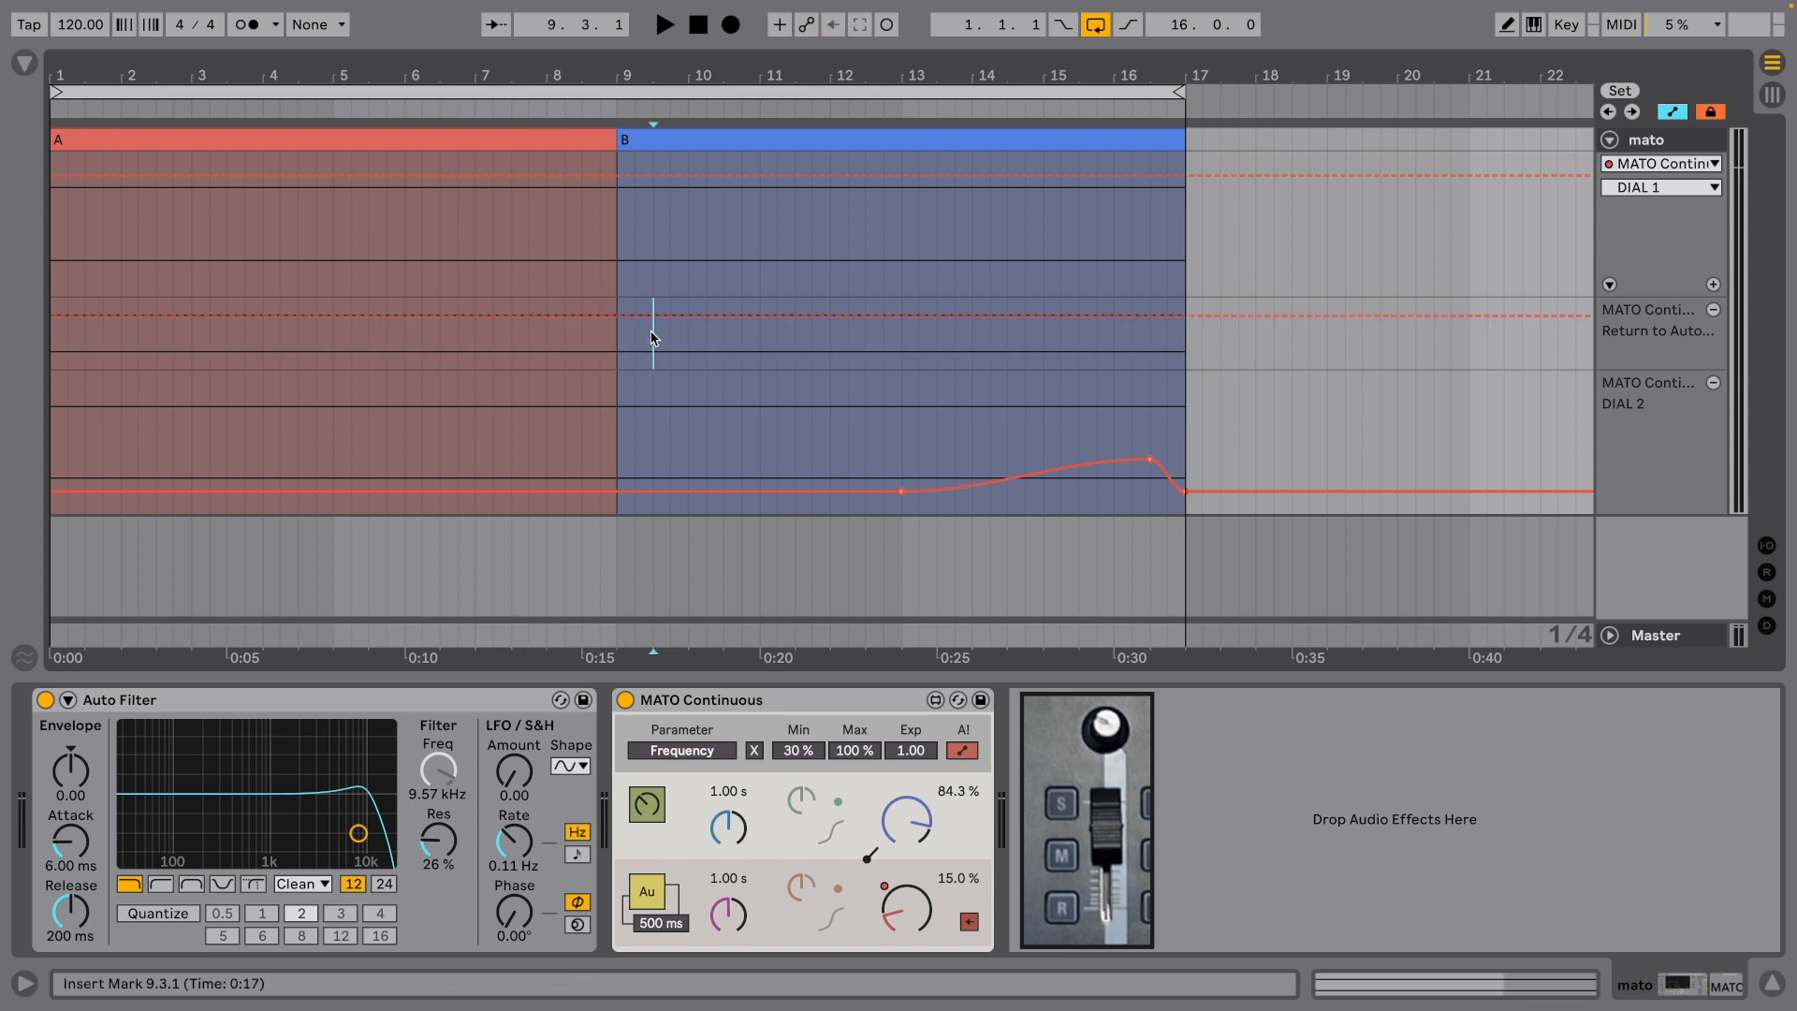
{"action": "left_click", "coordinate": [1712, 310]}
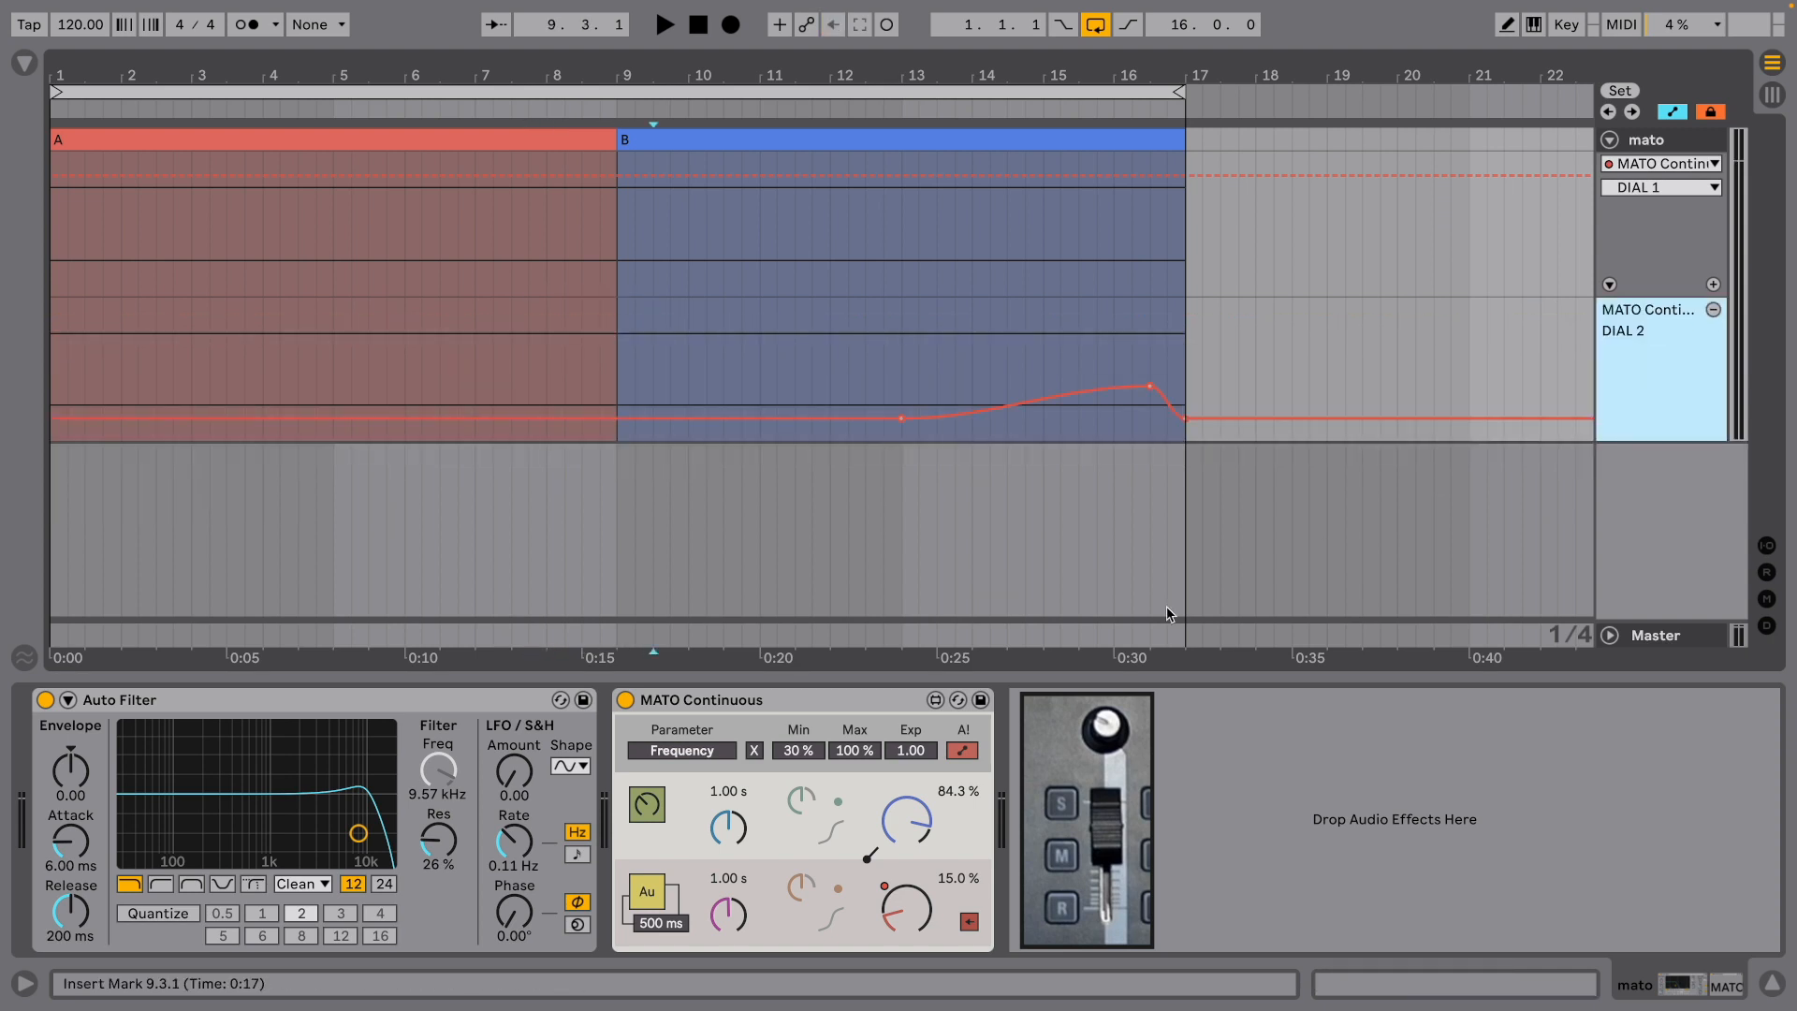
Check the return-to-automation button's MIDI mapping, and turn MATO Continuous's automation mode off and on to try the Switch/RTA button
{"action": "key", "text": "ctrl+m"}
{"action": "left_click", "coordinate": [971, 923]}
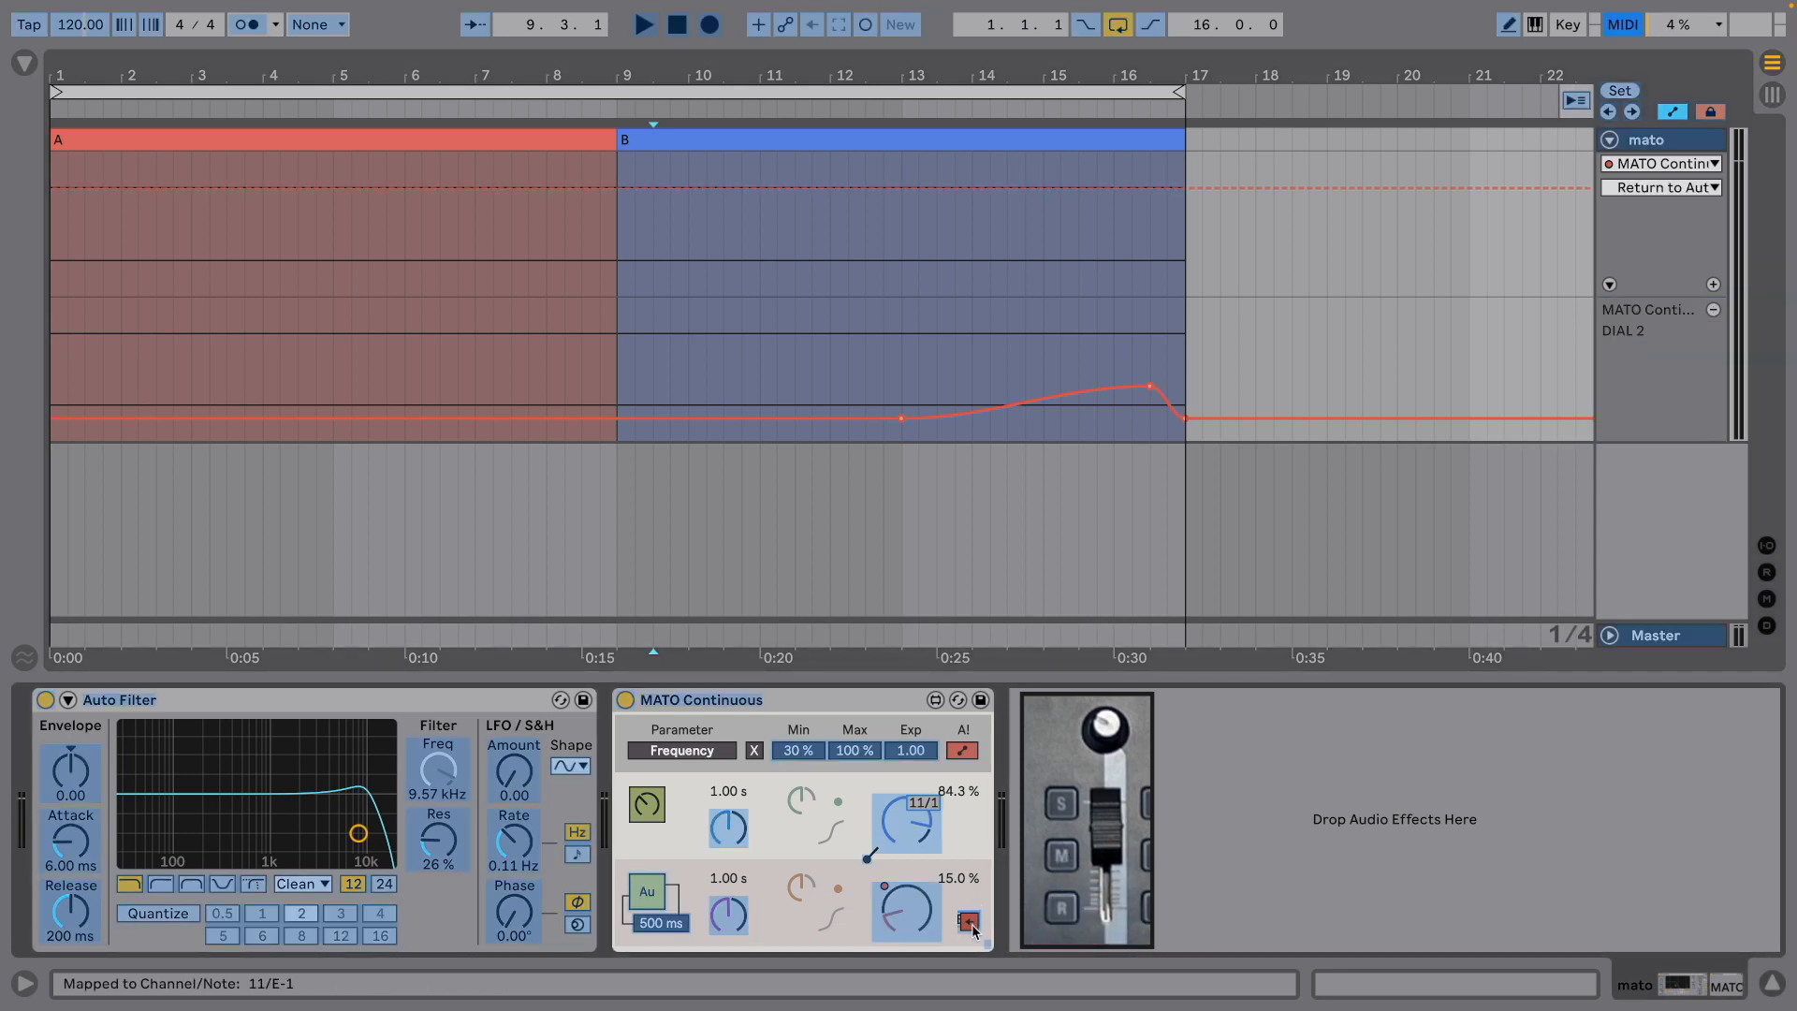
{"action": "key", "text": "ctrl+m"}
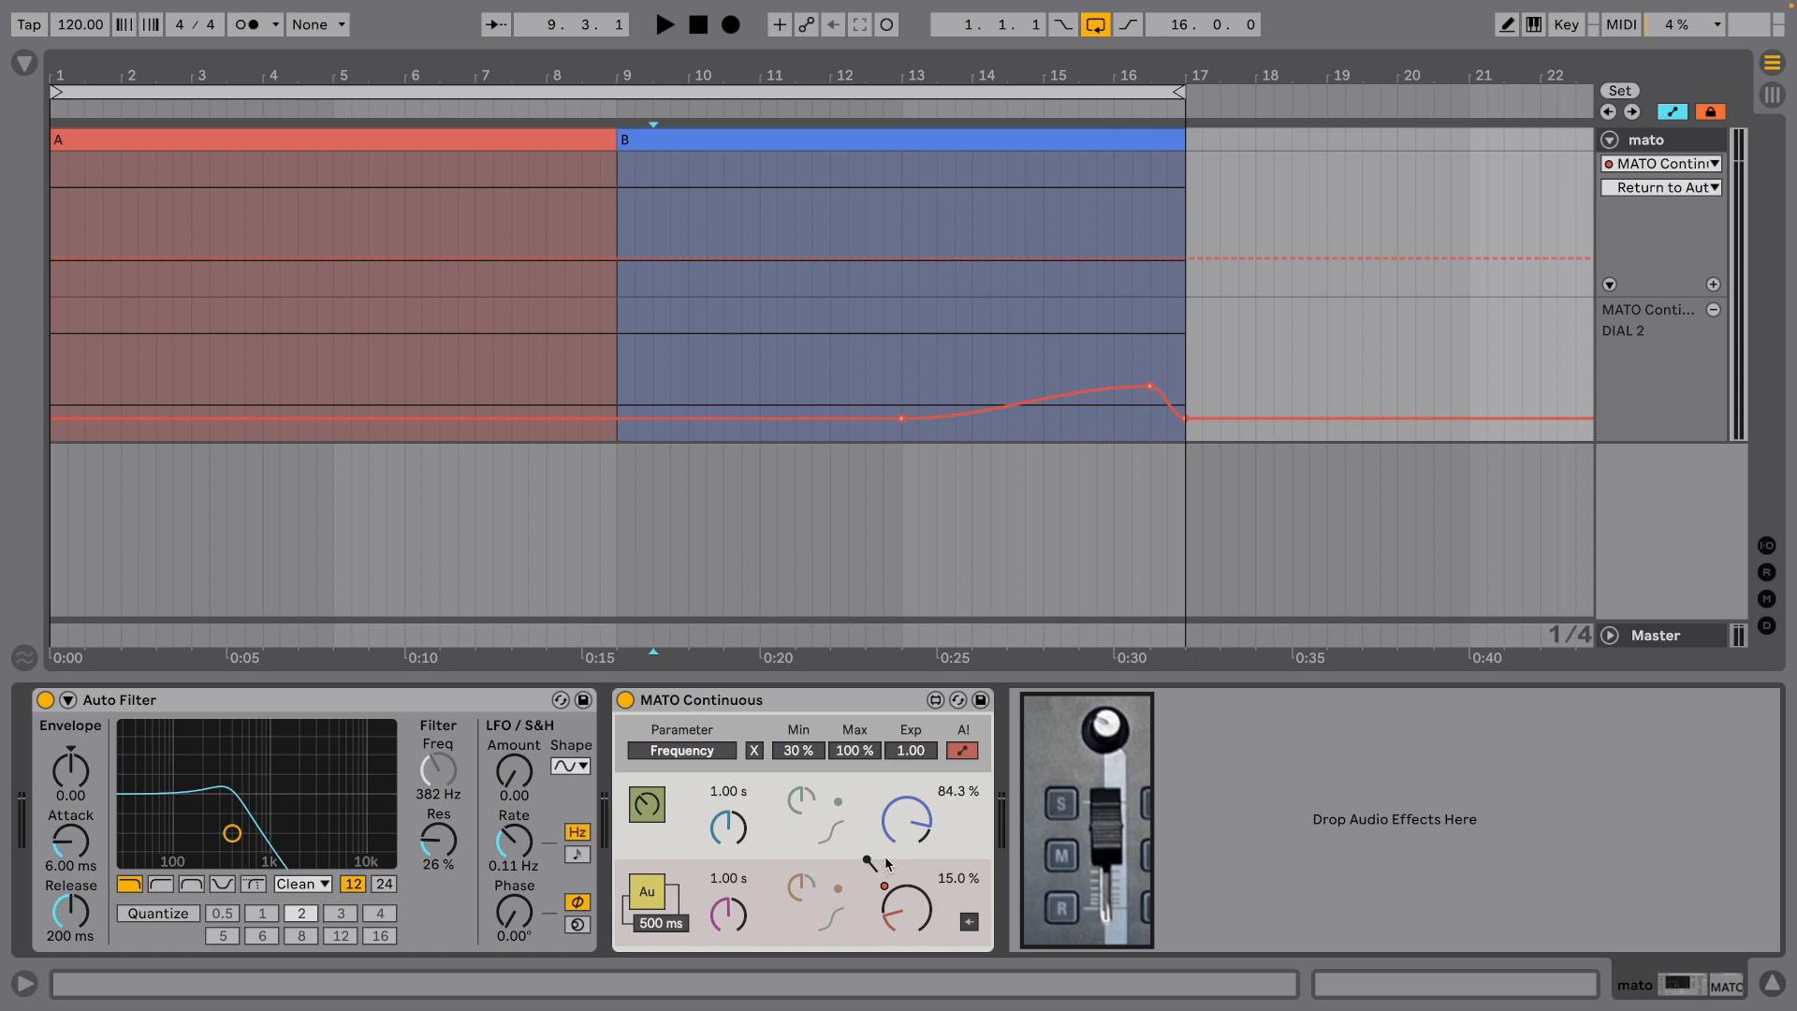
{"action": "left_click", "coordinate": [951, 750]}
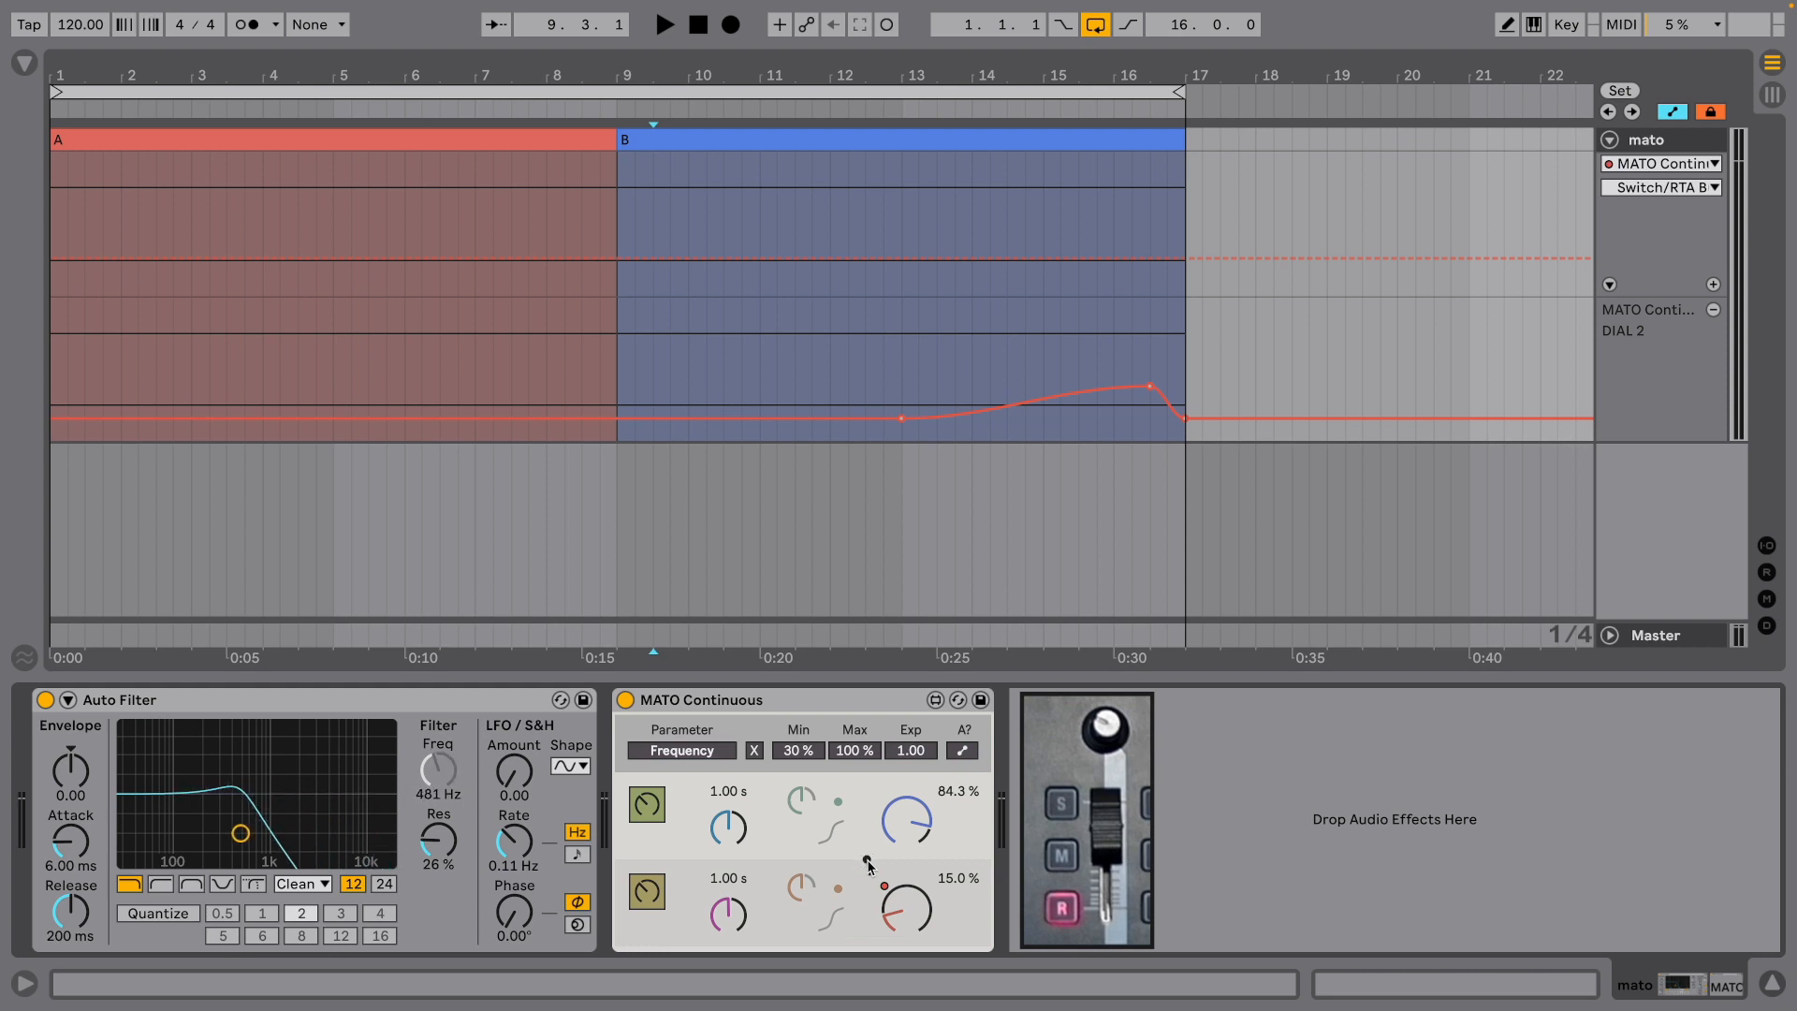
{"action": "left_click", "coordinate": [956, 754]}
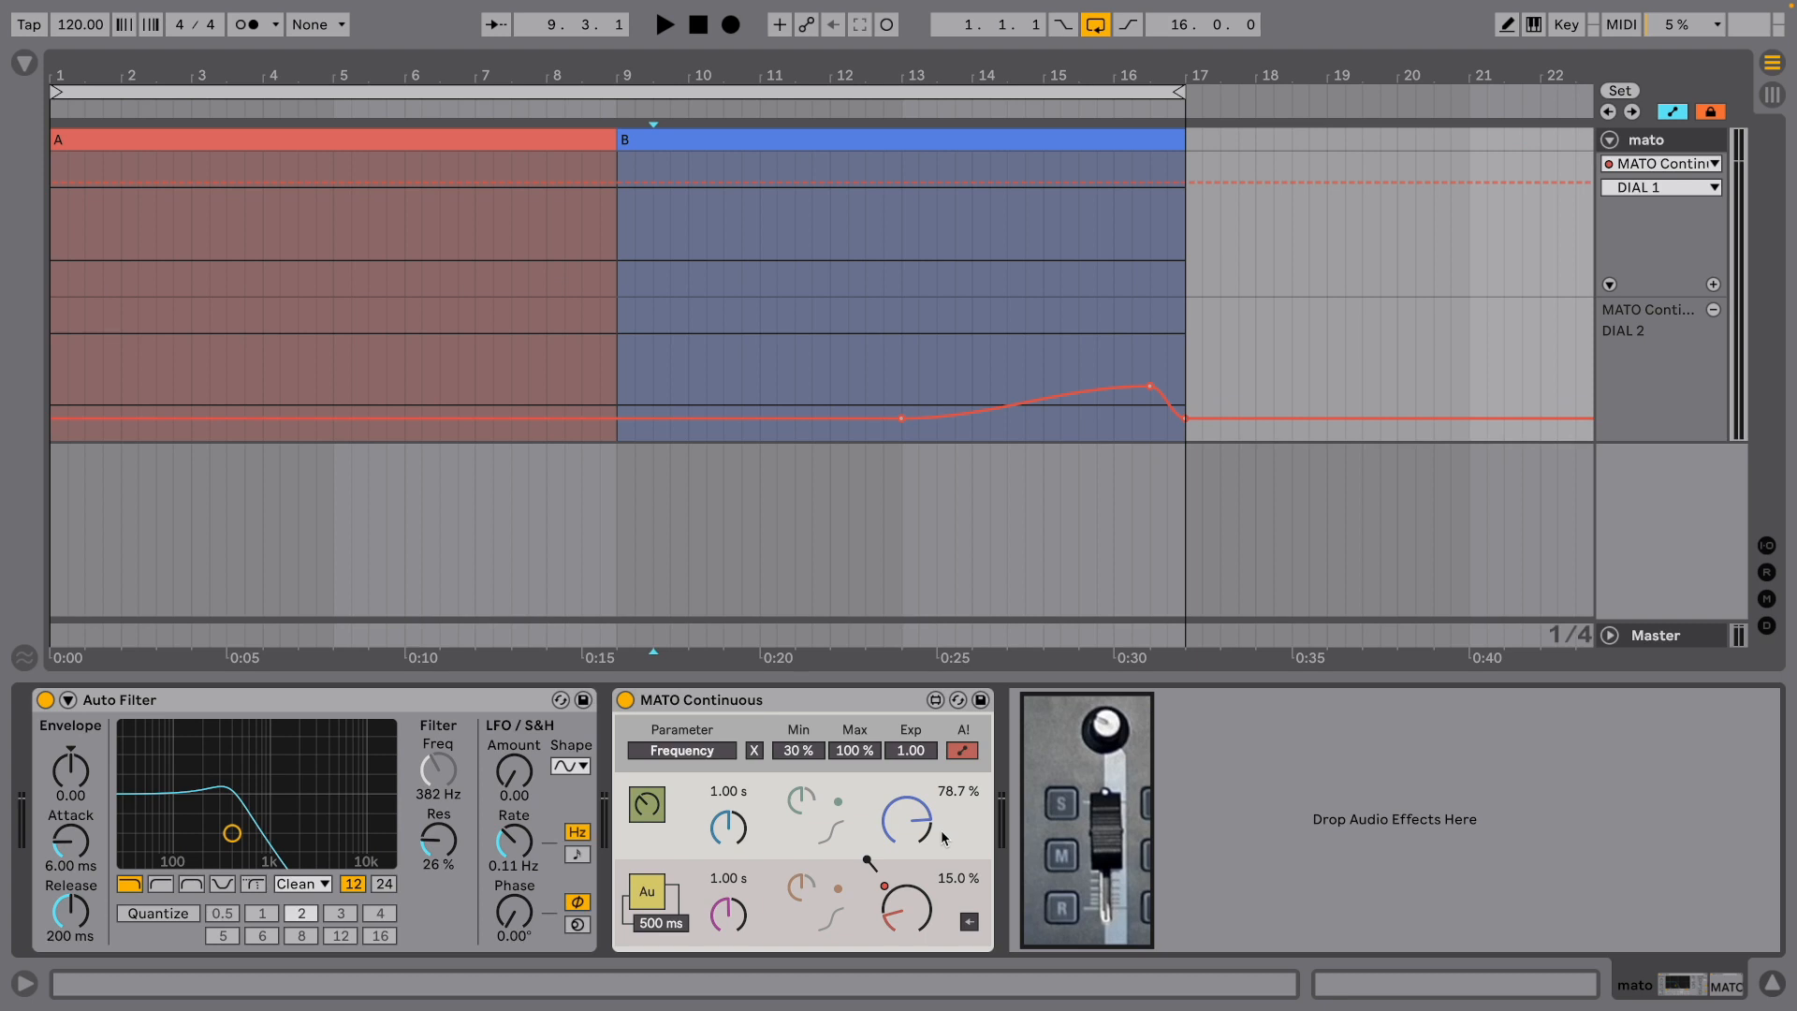
Show the Switch/RTA Button parameter in a new automation lane and draw a short on-pulse in bar 8 of clip A
{"action": "right_click", "coordinate": [869, 863]}
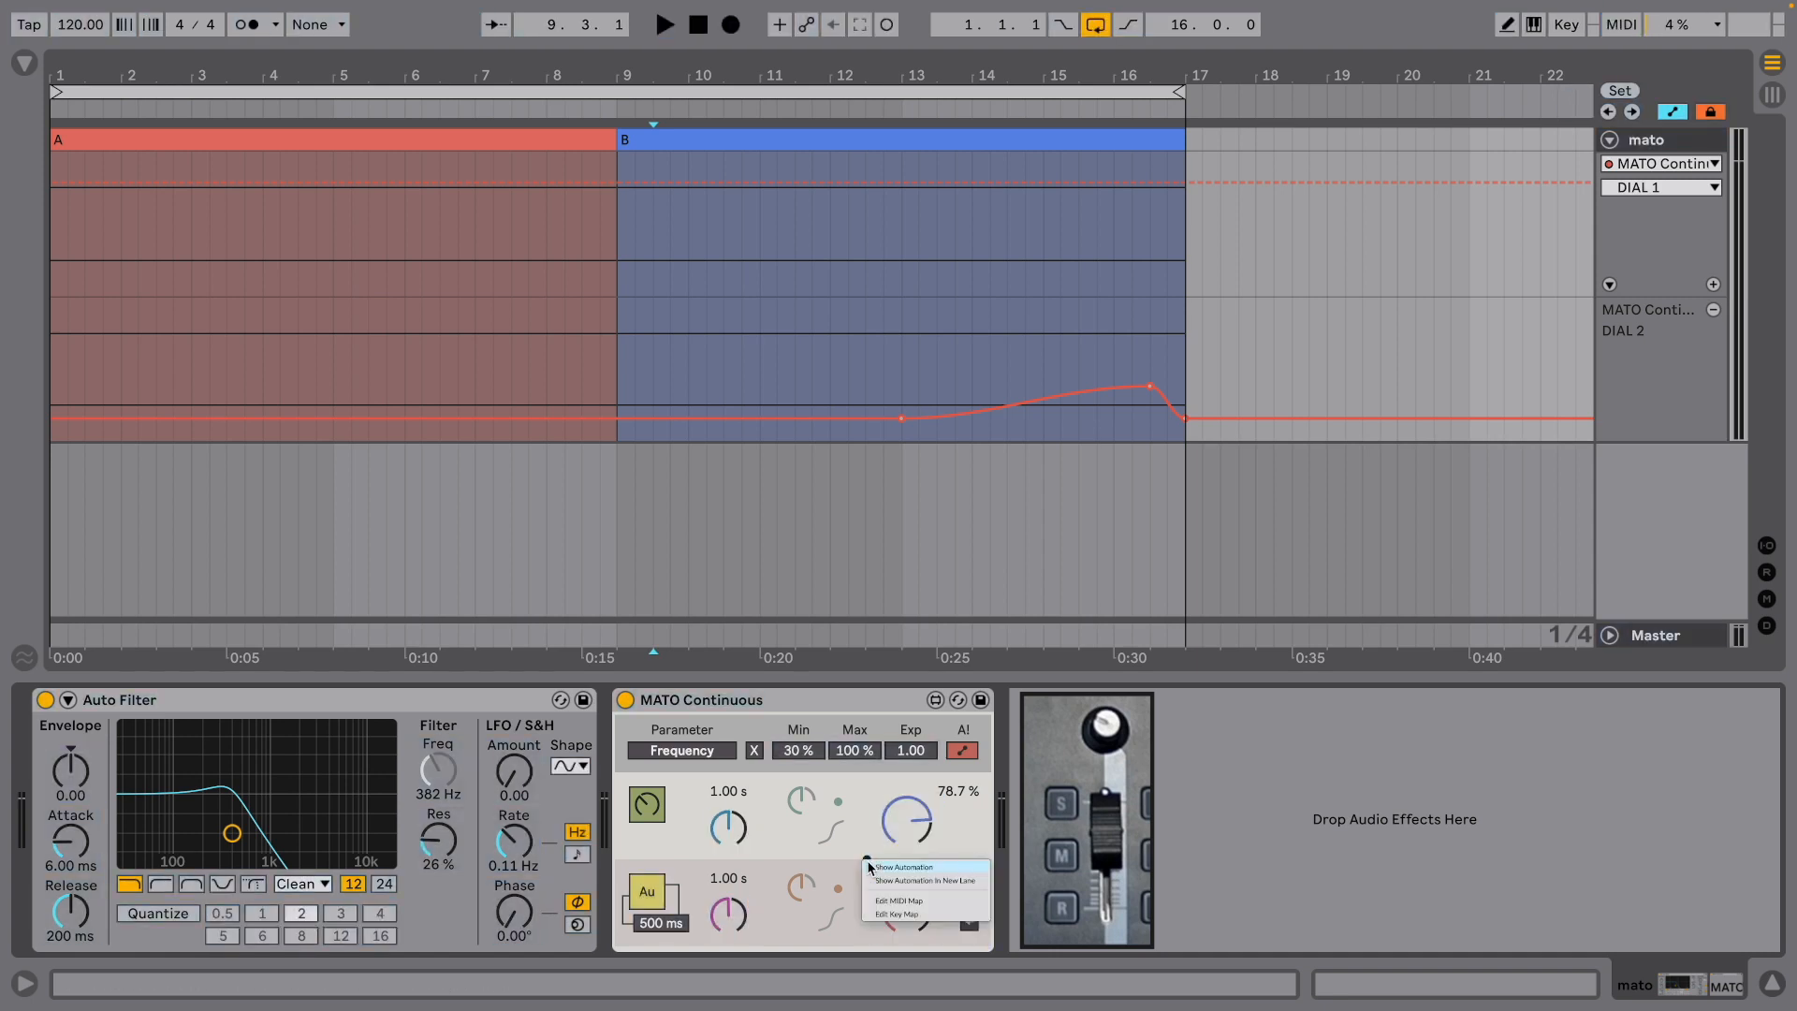
{"action": "left_click", "coordinate": [880, 881]}
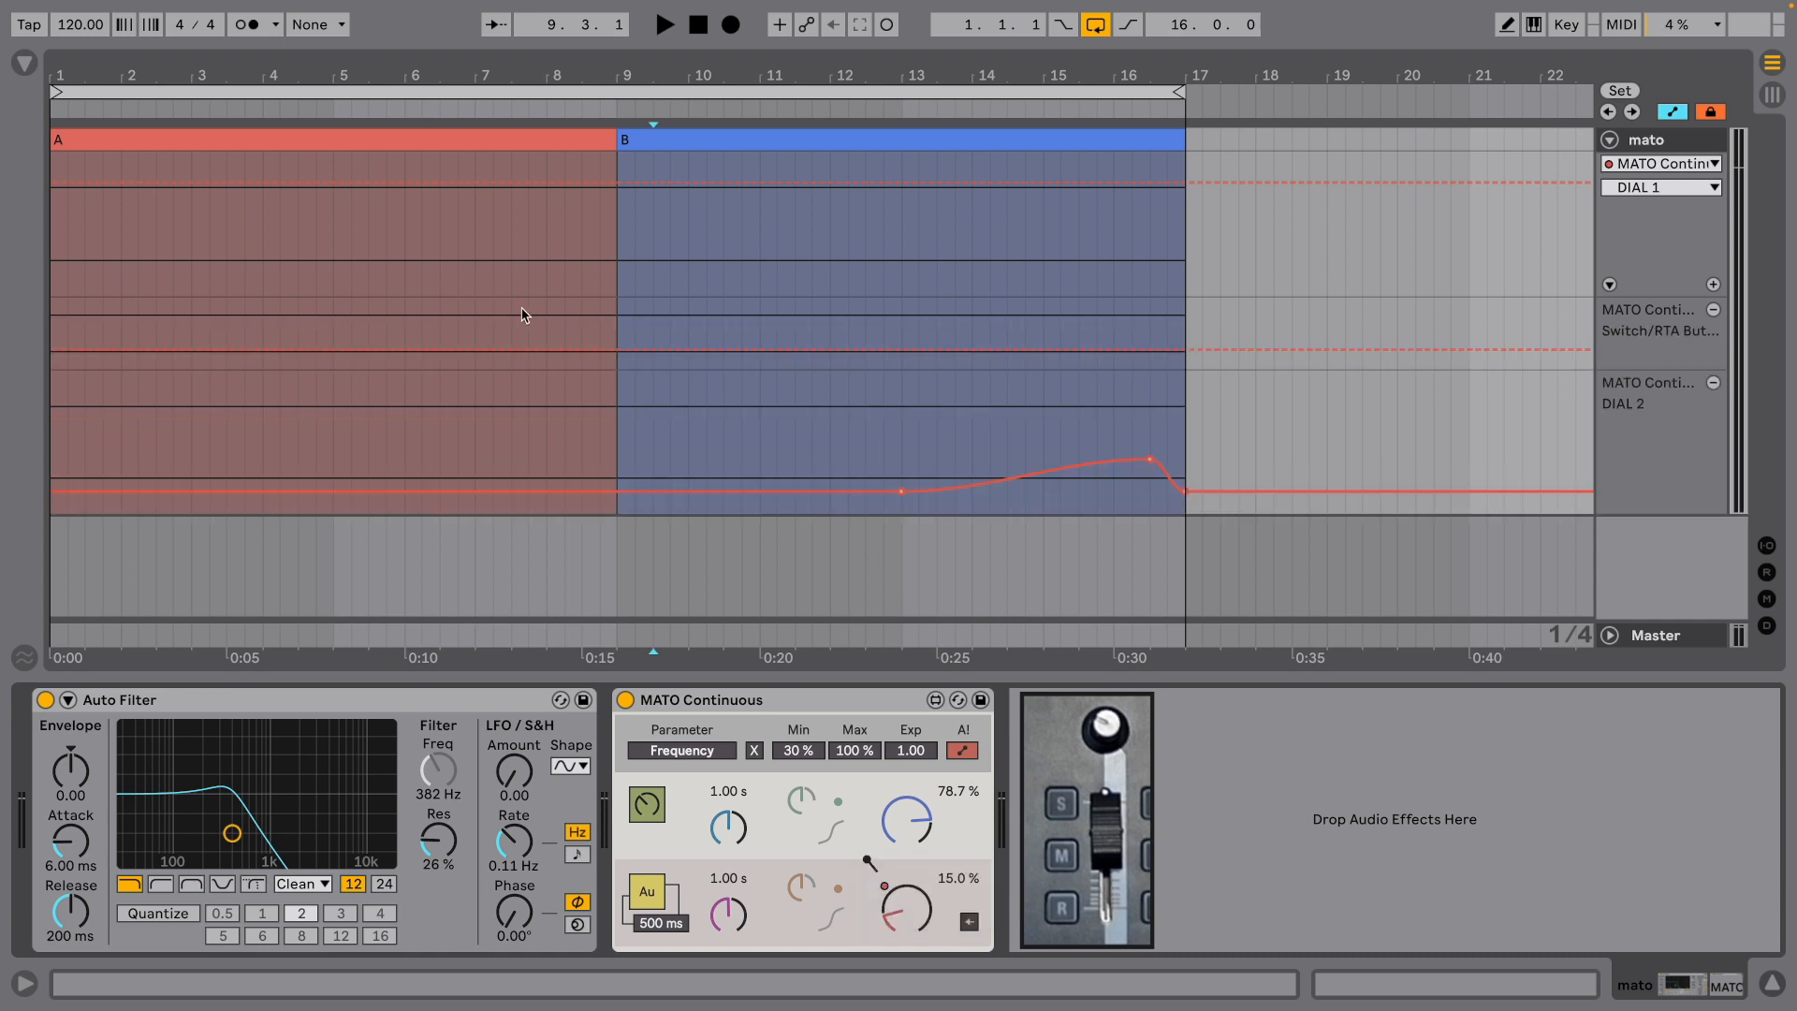
{"action": "key", "text": "b"}
{"action": "left_click", "coordinate": [586, 333]}
{"action": "key", "text": "b"}
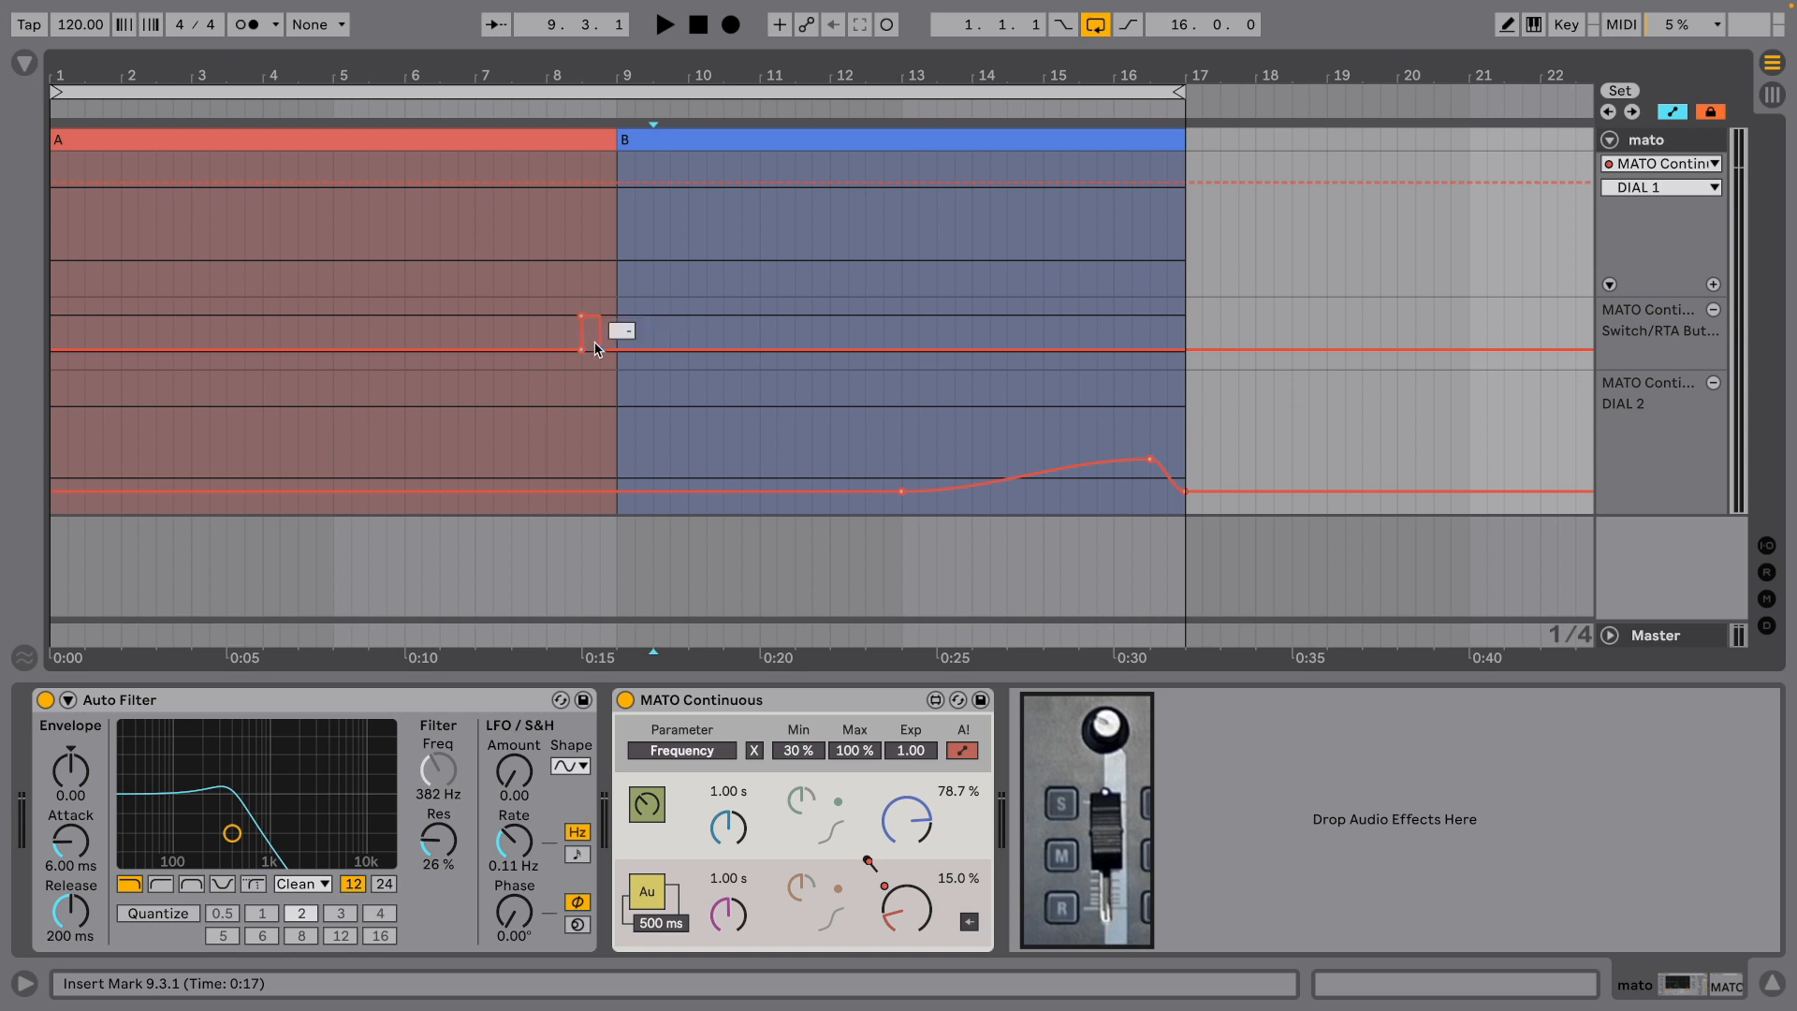
{"action": "left_click_drag", "start_coordinate": [597, 345], "coordinate": [590, 349]}
{"action": "mouse_move", "coordinate": [591, 353]}
{"action": "left_mouse_down"}
{"action": "mouse_move", "coordinate": [717, 352]}
{"action": "mouse_move", "coordinate": [599, 362]}
{"action": "left_mouse_up"}
Play the arrangement twice from 7.4.1 to check how the Switch/RTA pulse returns the filter frequency to the DIAL 2 automation
{"action": "left_click", "coordinate": [528, 322]}
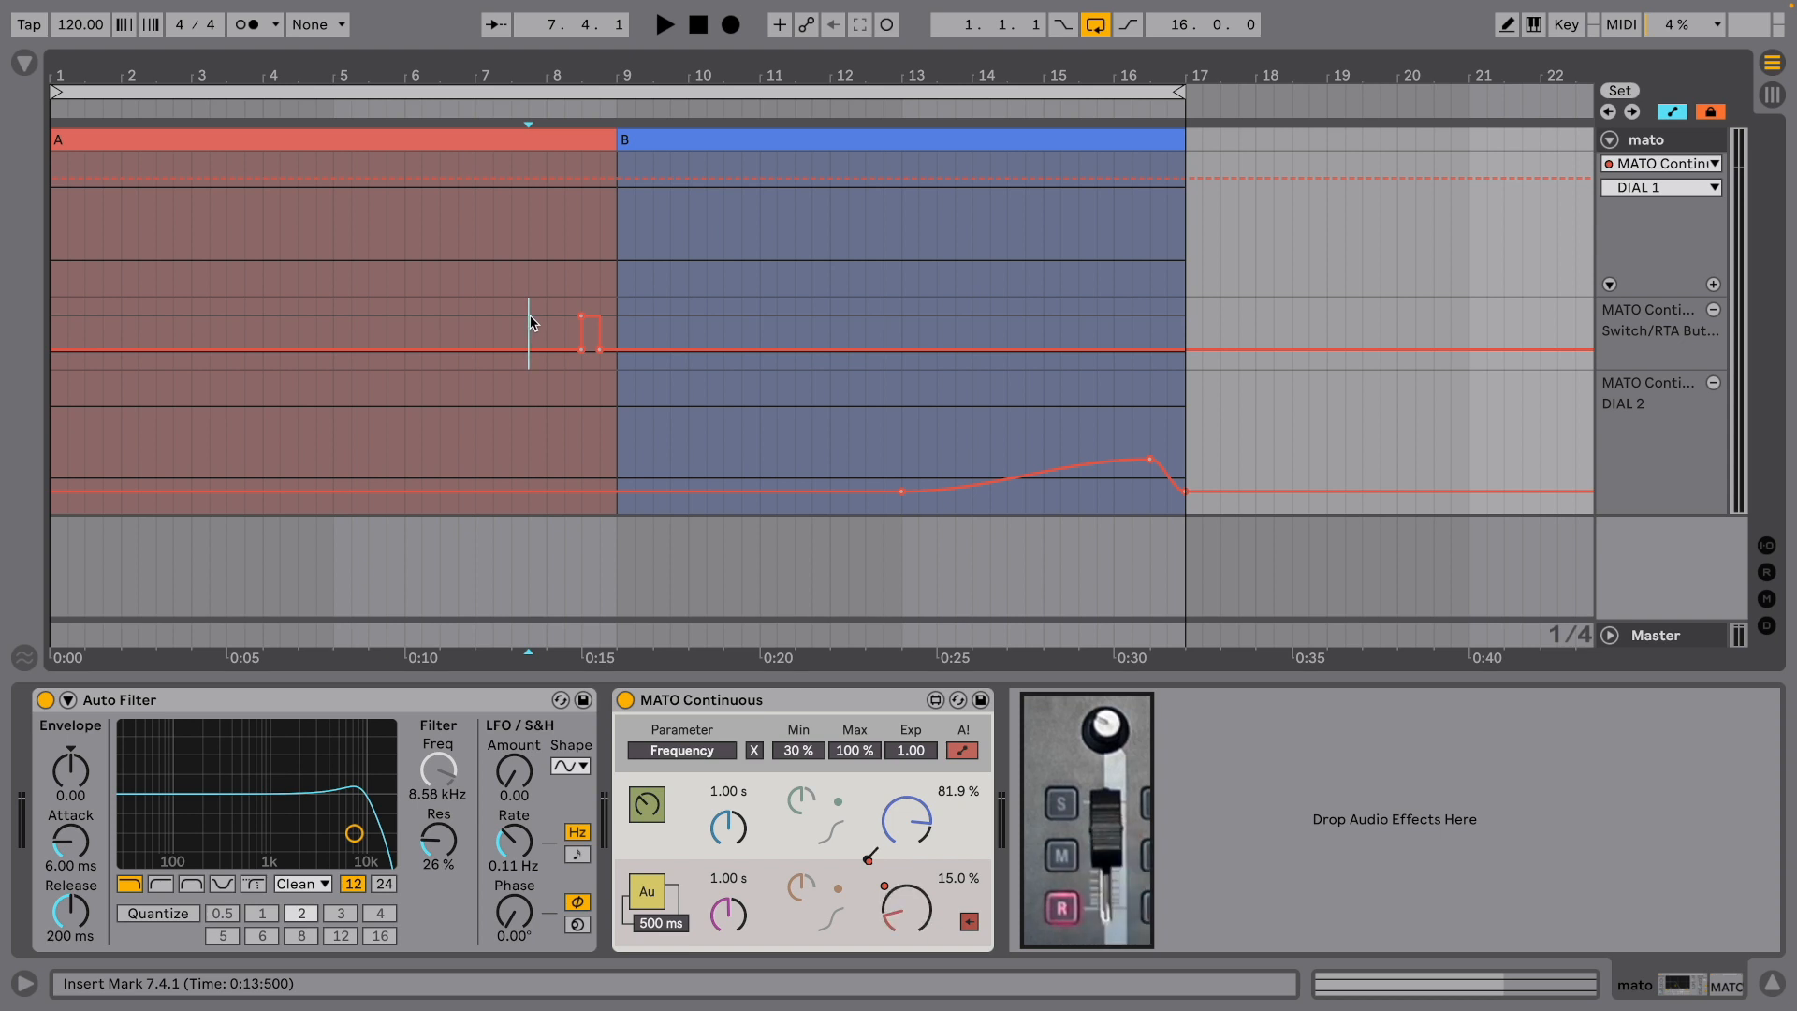
{"action": "key", "text": "space"}
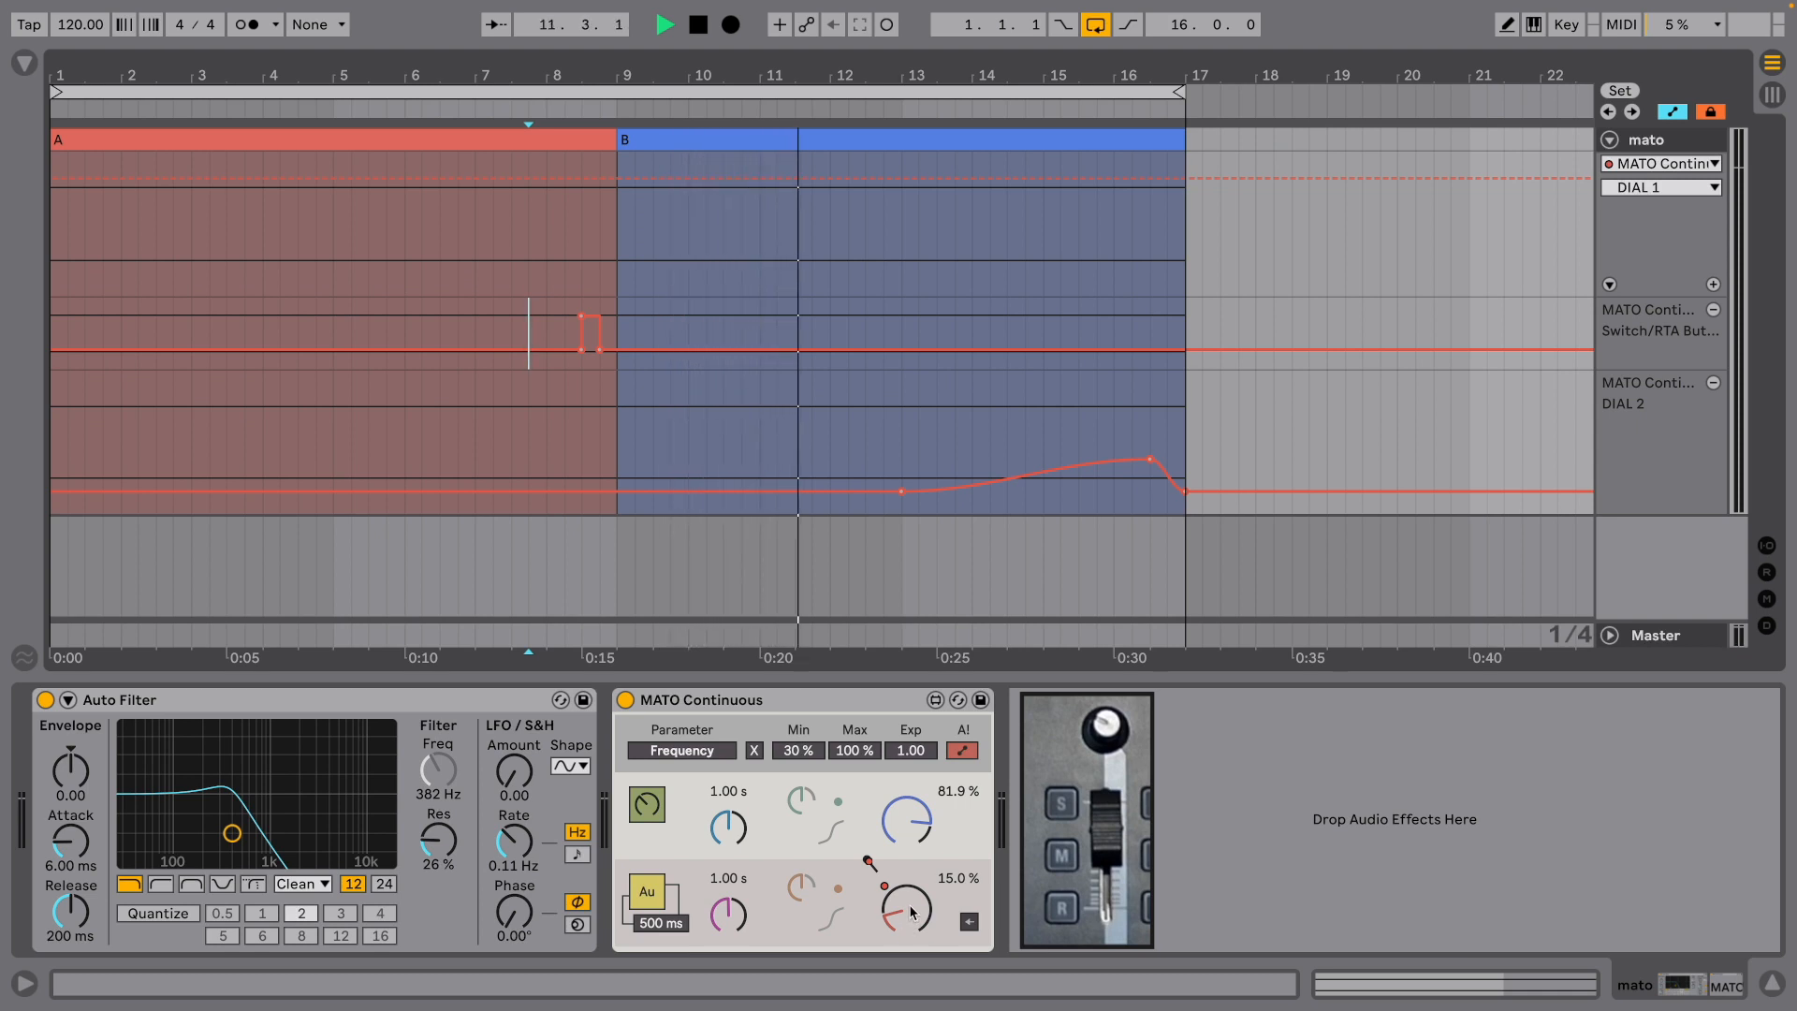
{"action": "key", "text": "space"}
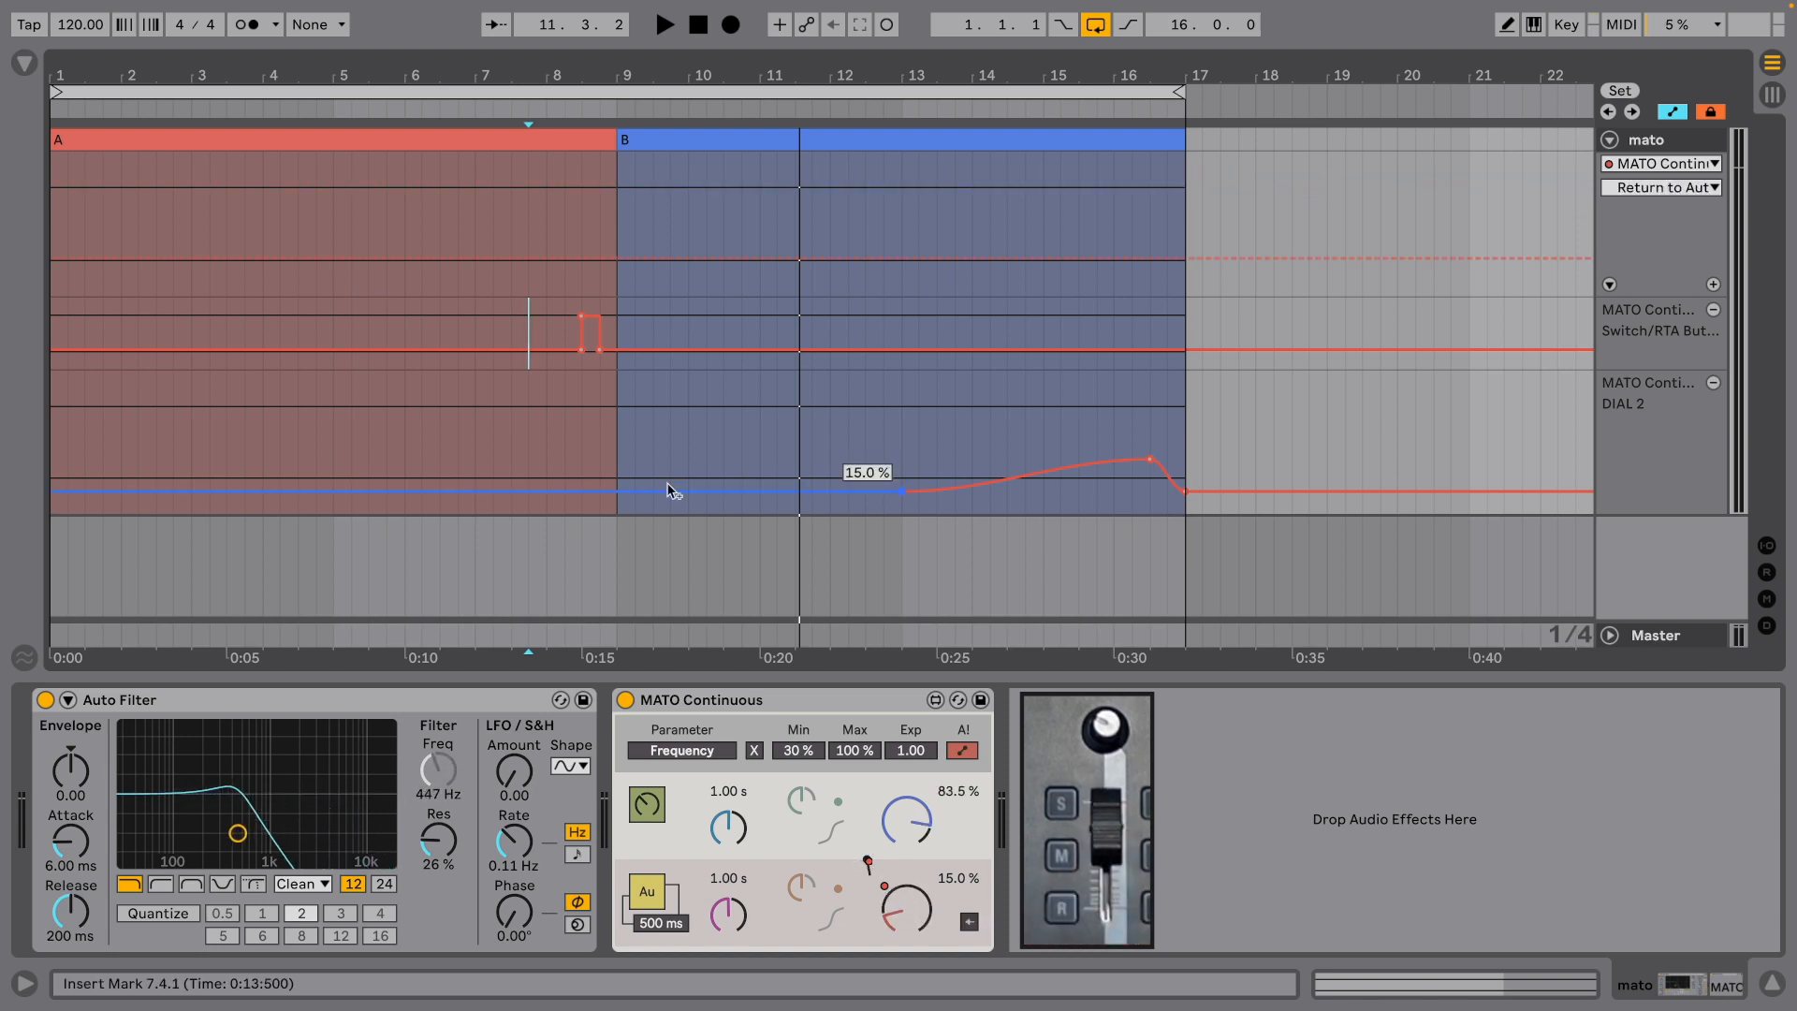
{"action": "left_click", "coordinate": [531, 328]}
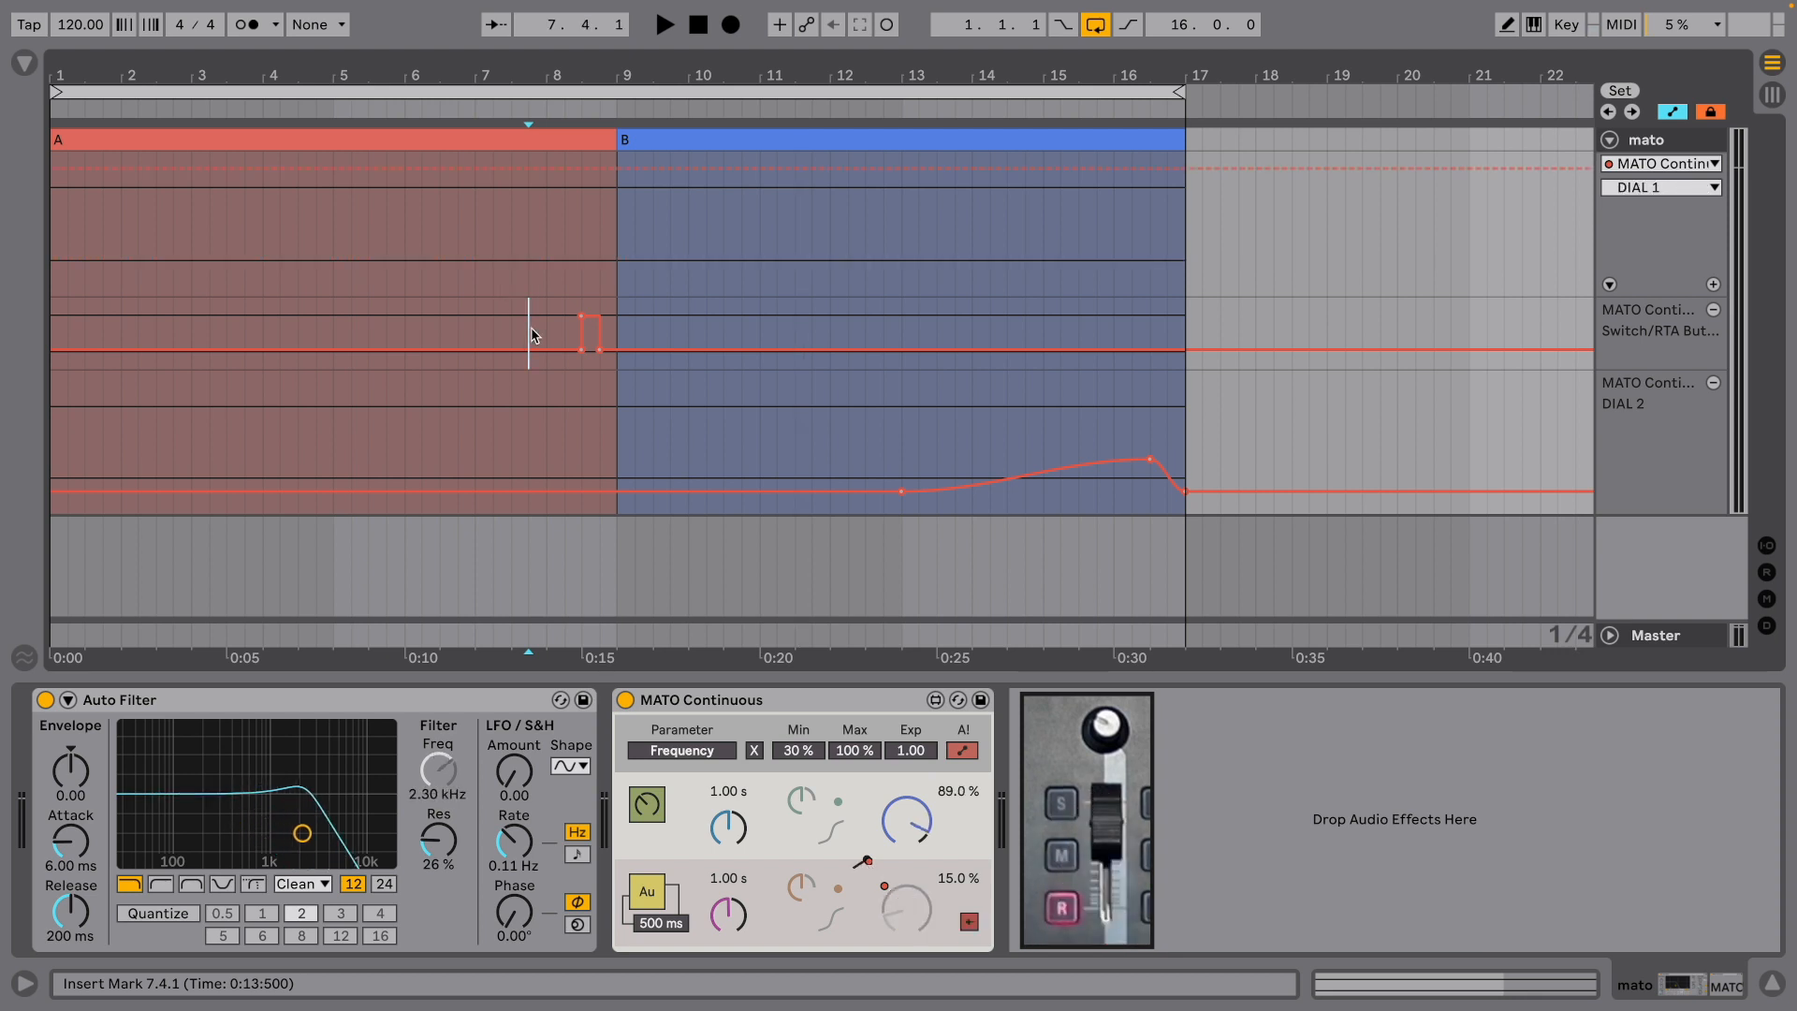
{"action": "key", "text": "space"}
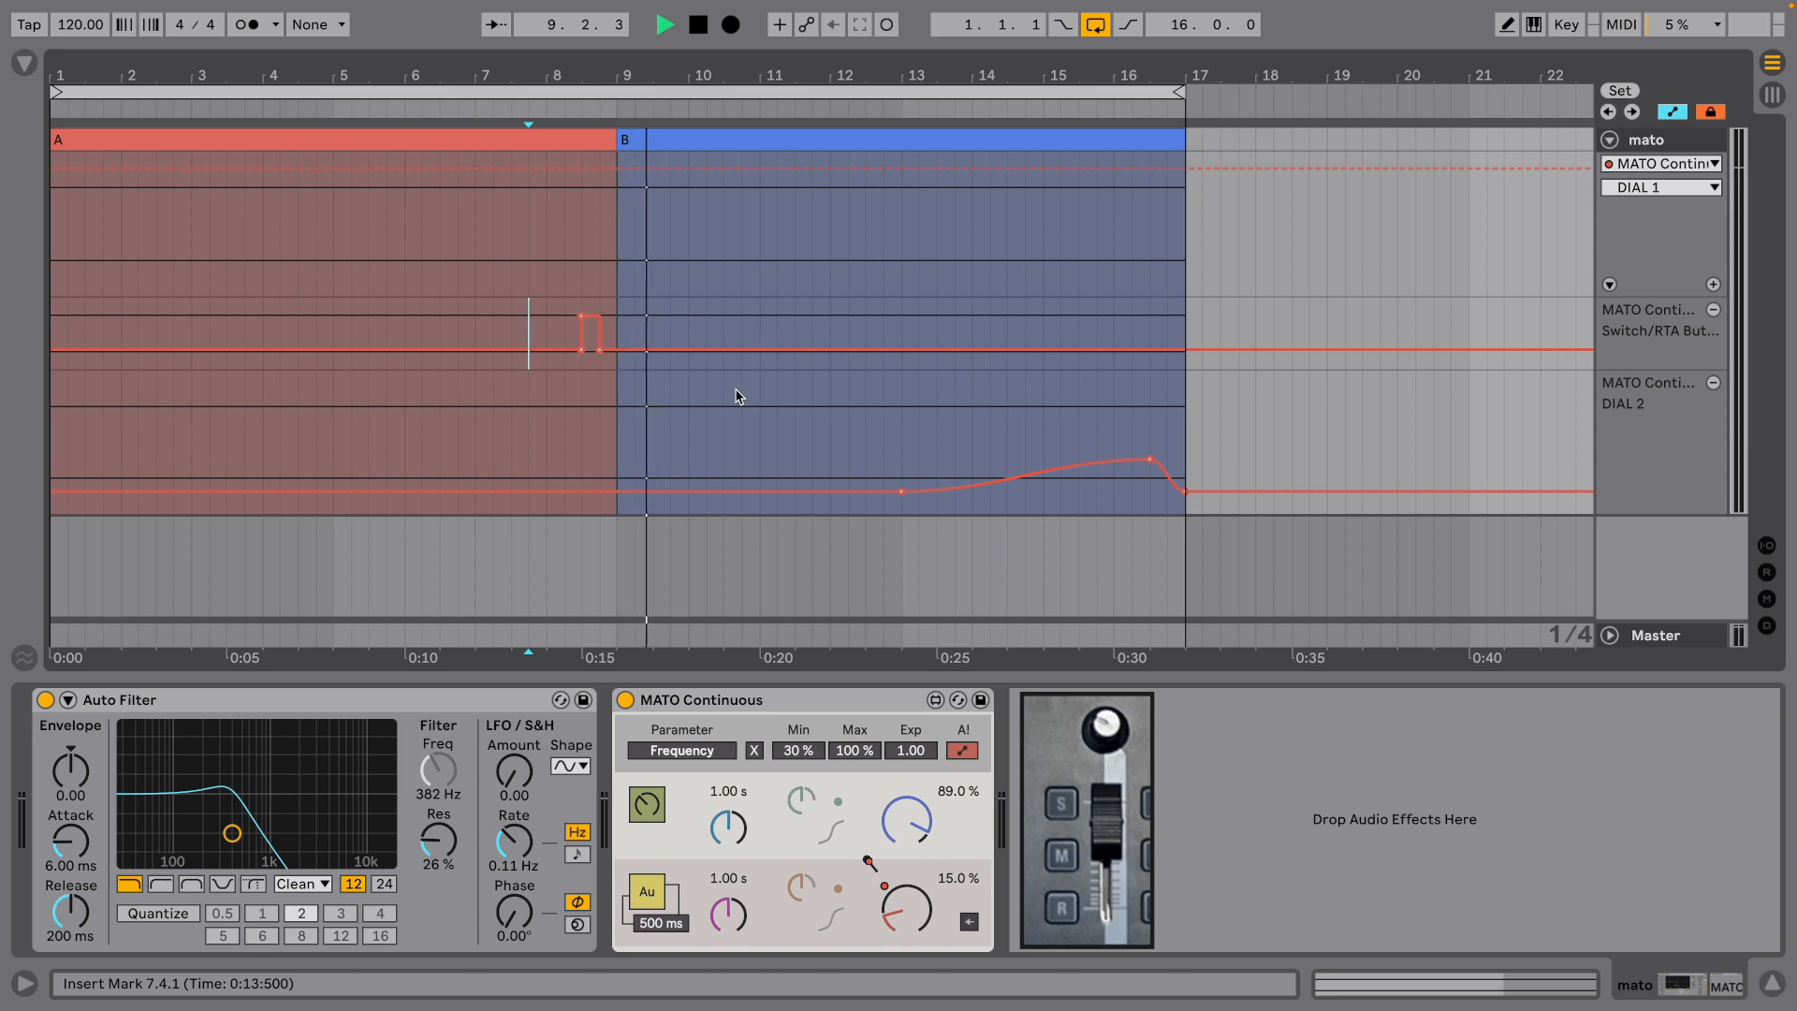
{"action": "key", "text": "space"}
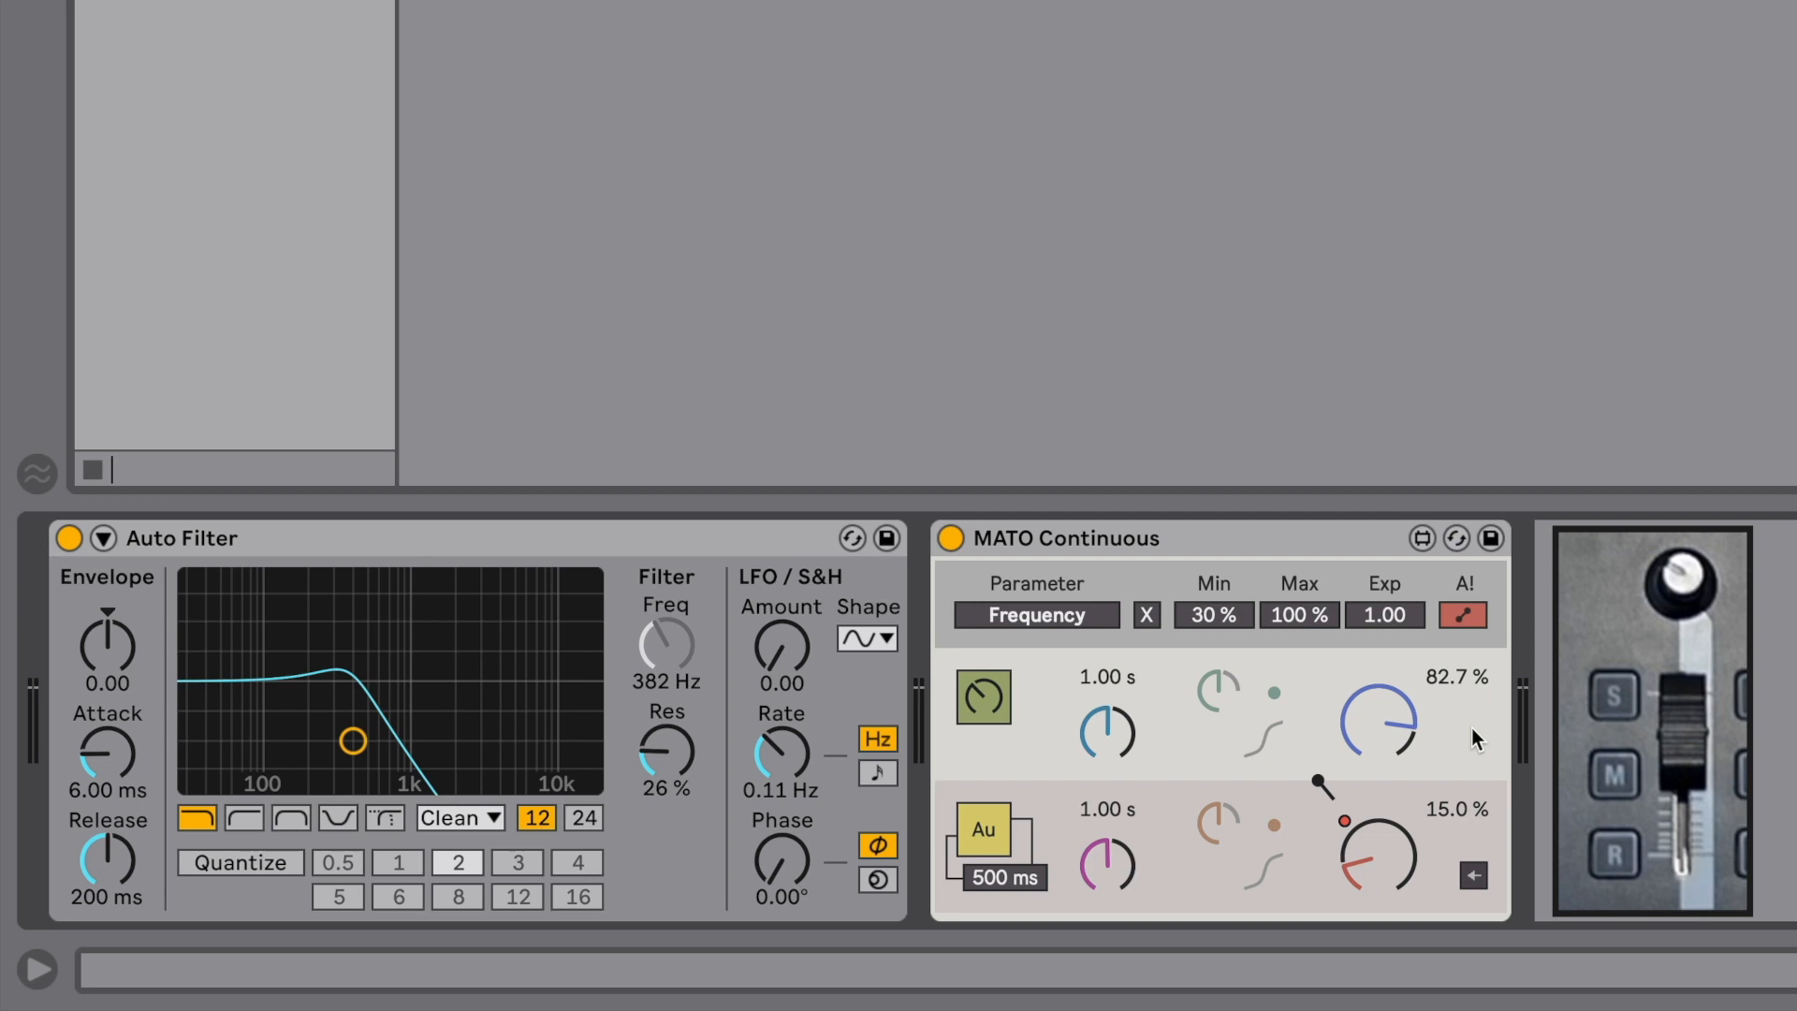
Review the MATO Continuous MIDI mappings and map the Auto Filter's Res to MIDI channel/CC 11/33
{"action": "key", "text": "ctrl+m"}
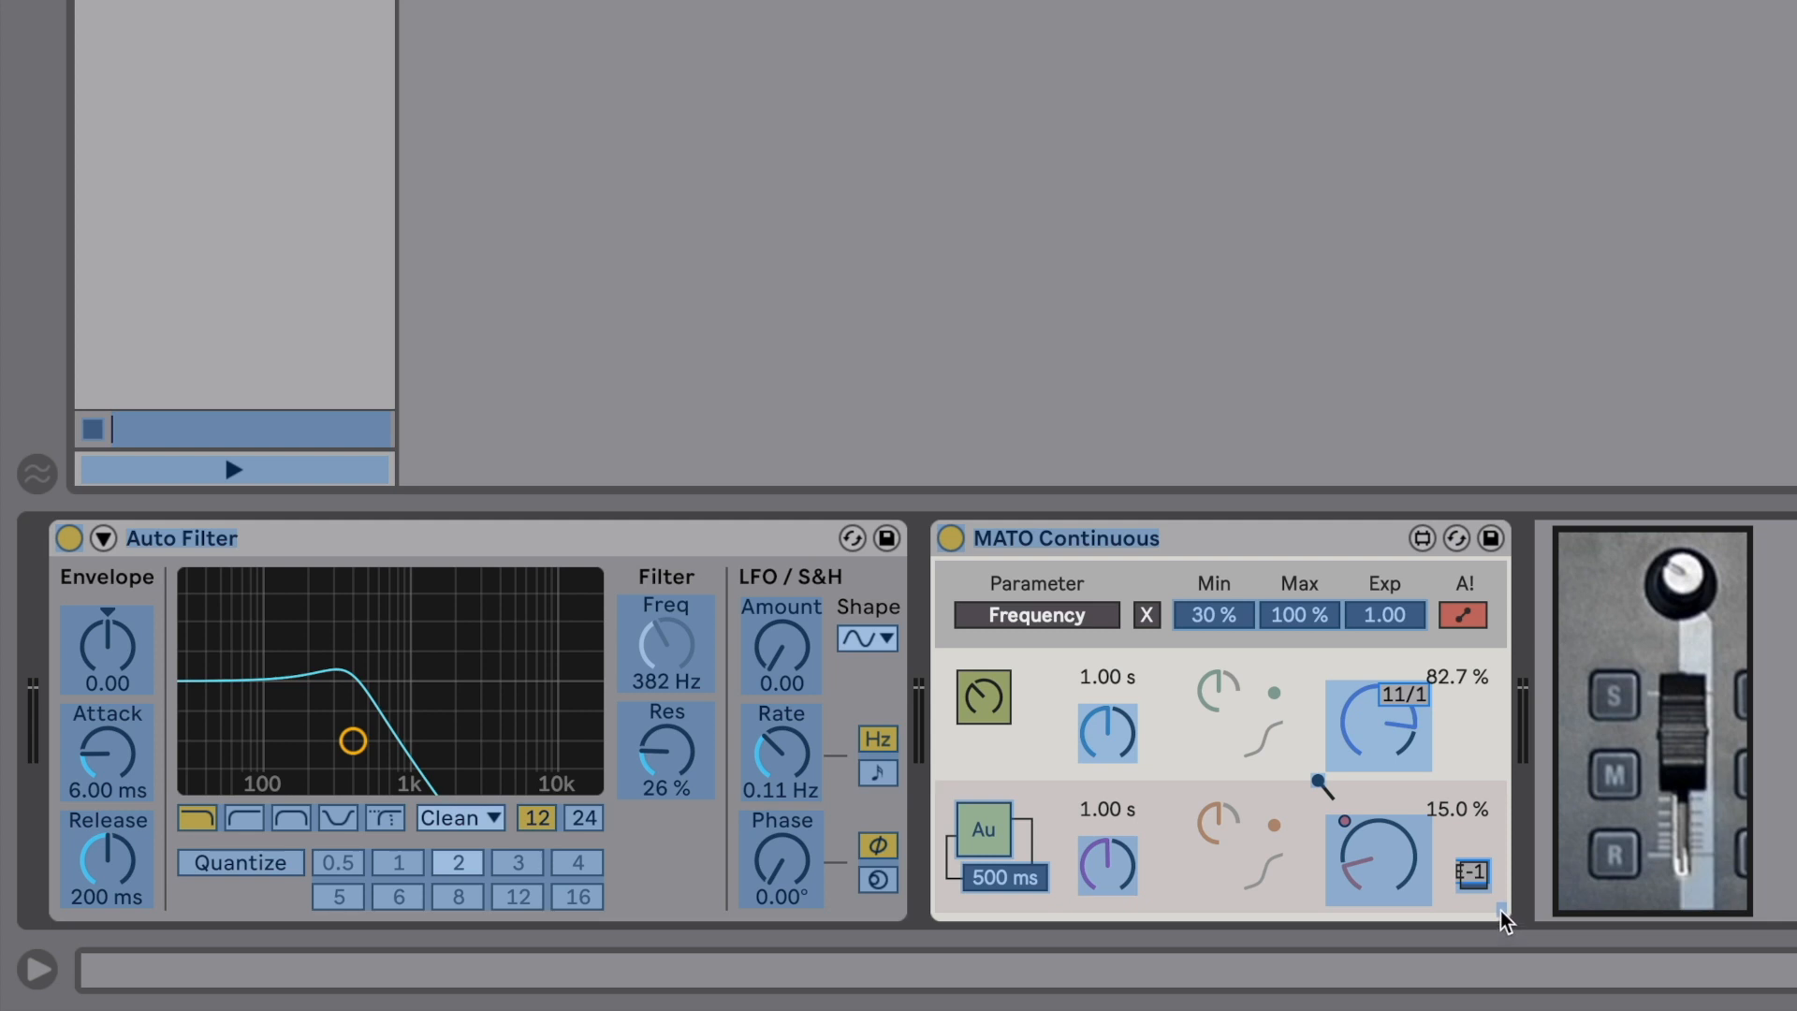
{"action": "key", "text": "ctrl+m"}
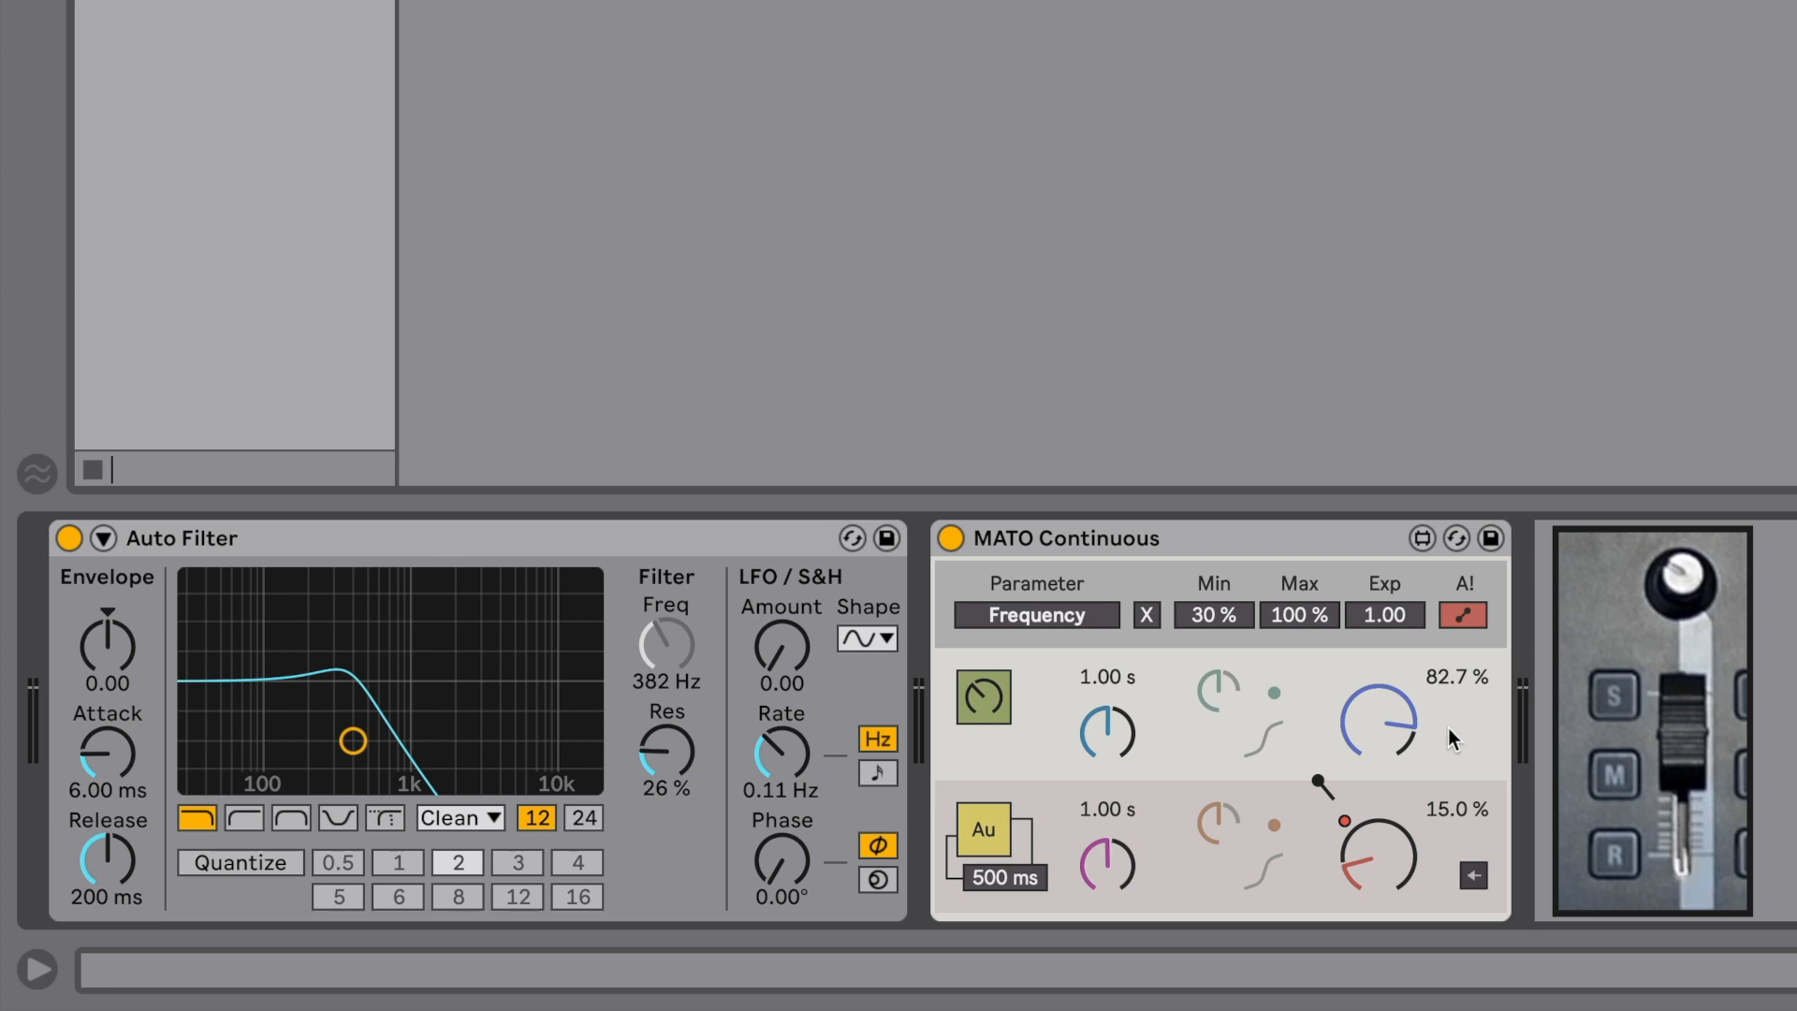
{"action": "key", "text": "ctrl+m"}
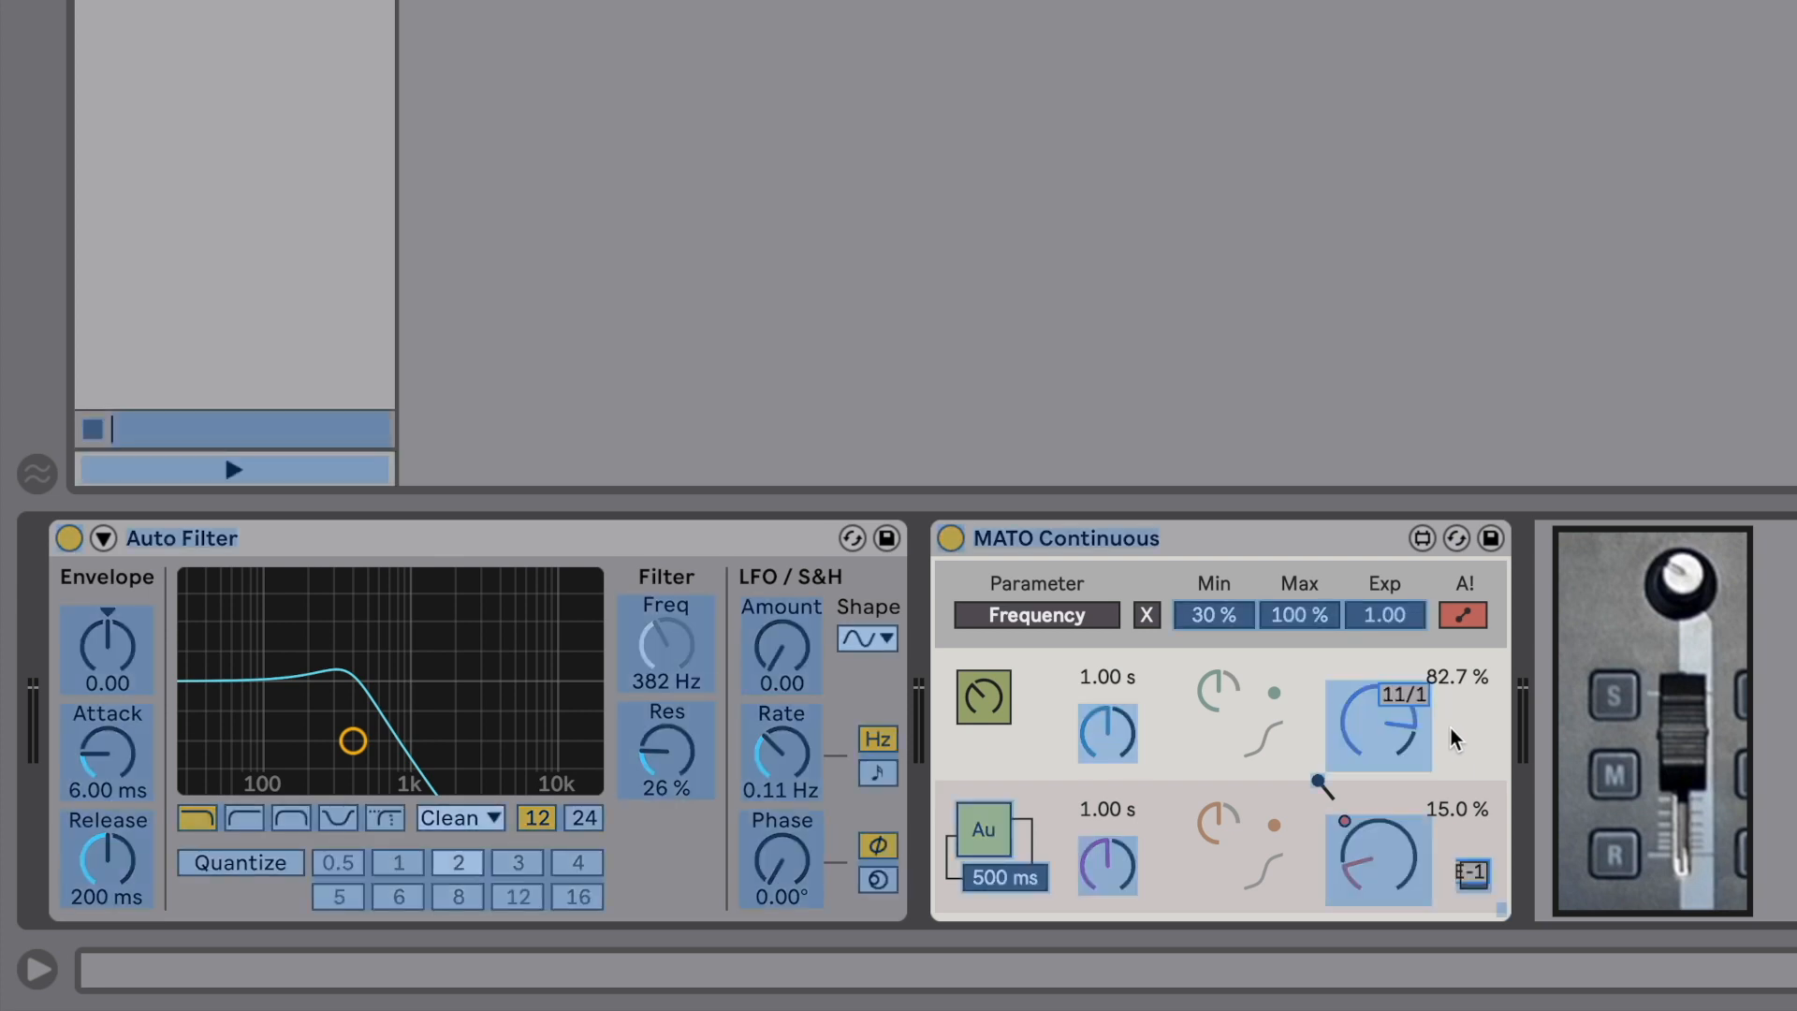
{"action": "left_click", "coordinate": [660, 773]}
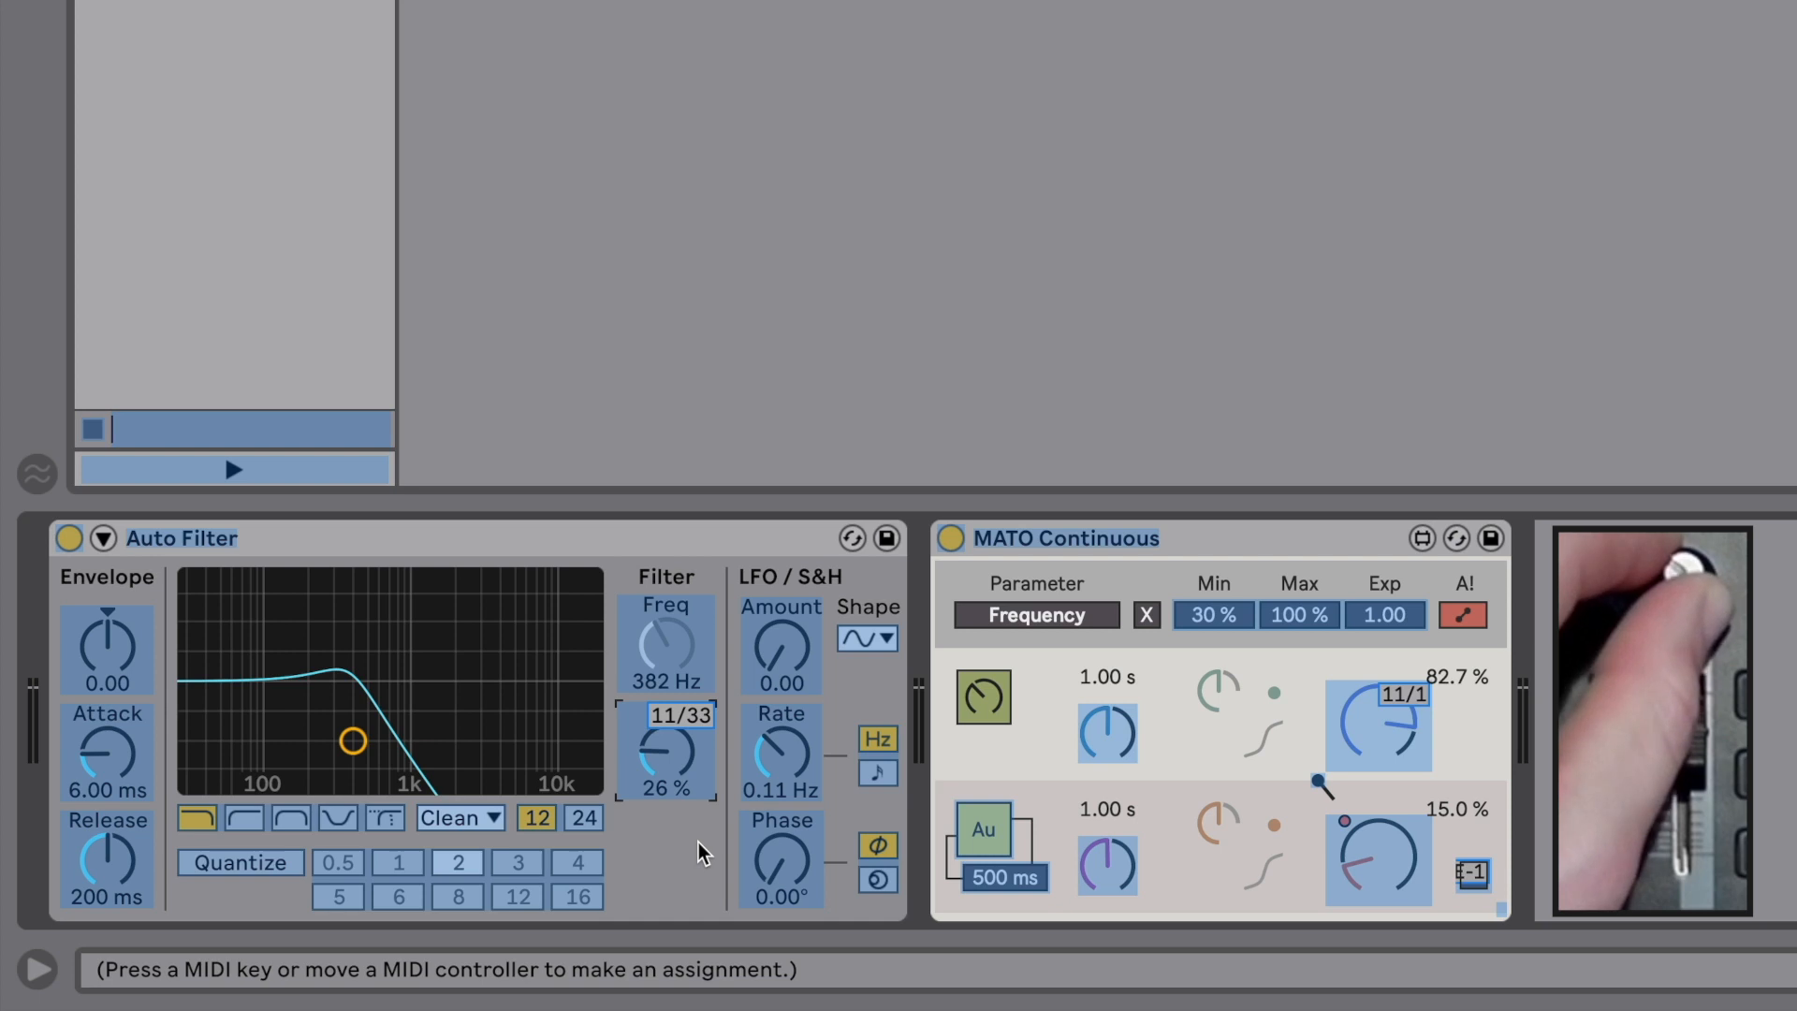
{"action": "key", "text": "ctrl+m"}
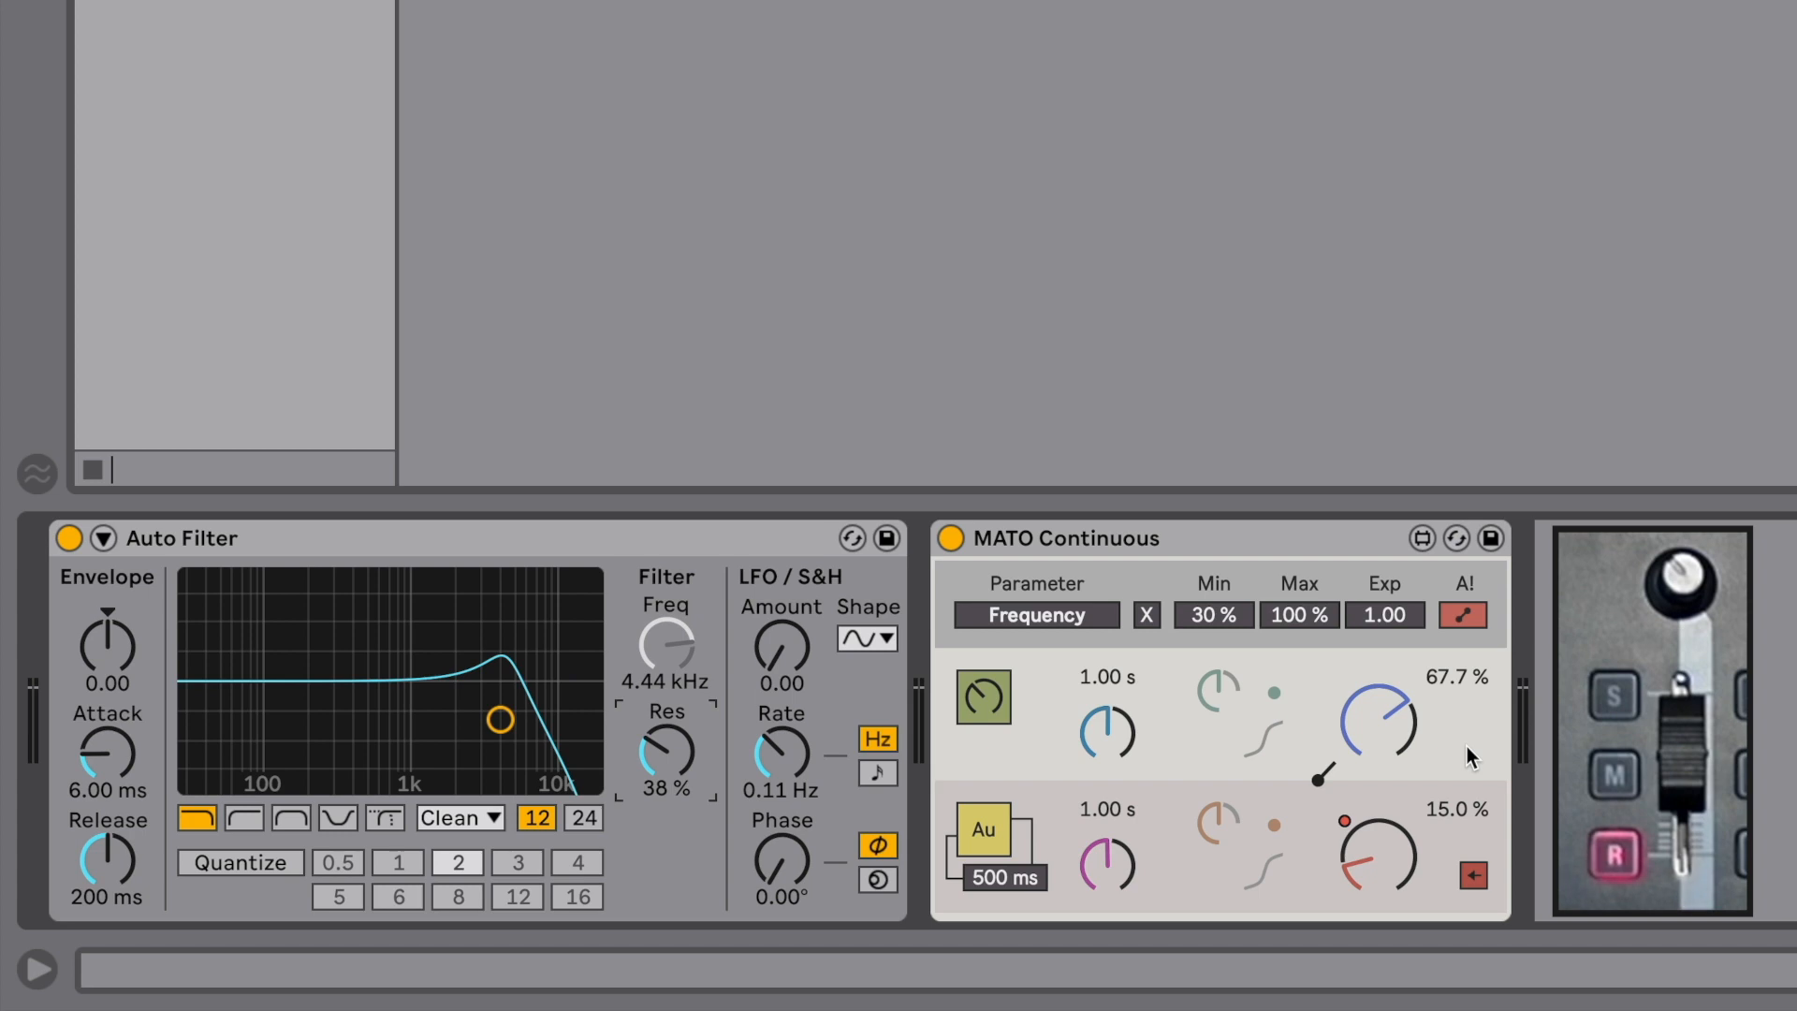
Inspect the MIDI mappings of Res and the return-to-automation button, and try the mode selector of Dial 1
{"action": "key", "text": "ctrl+m"}
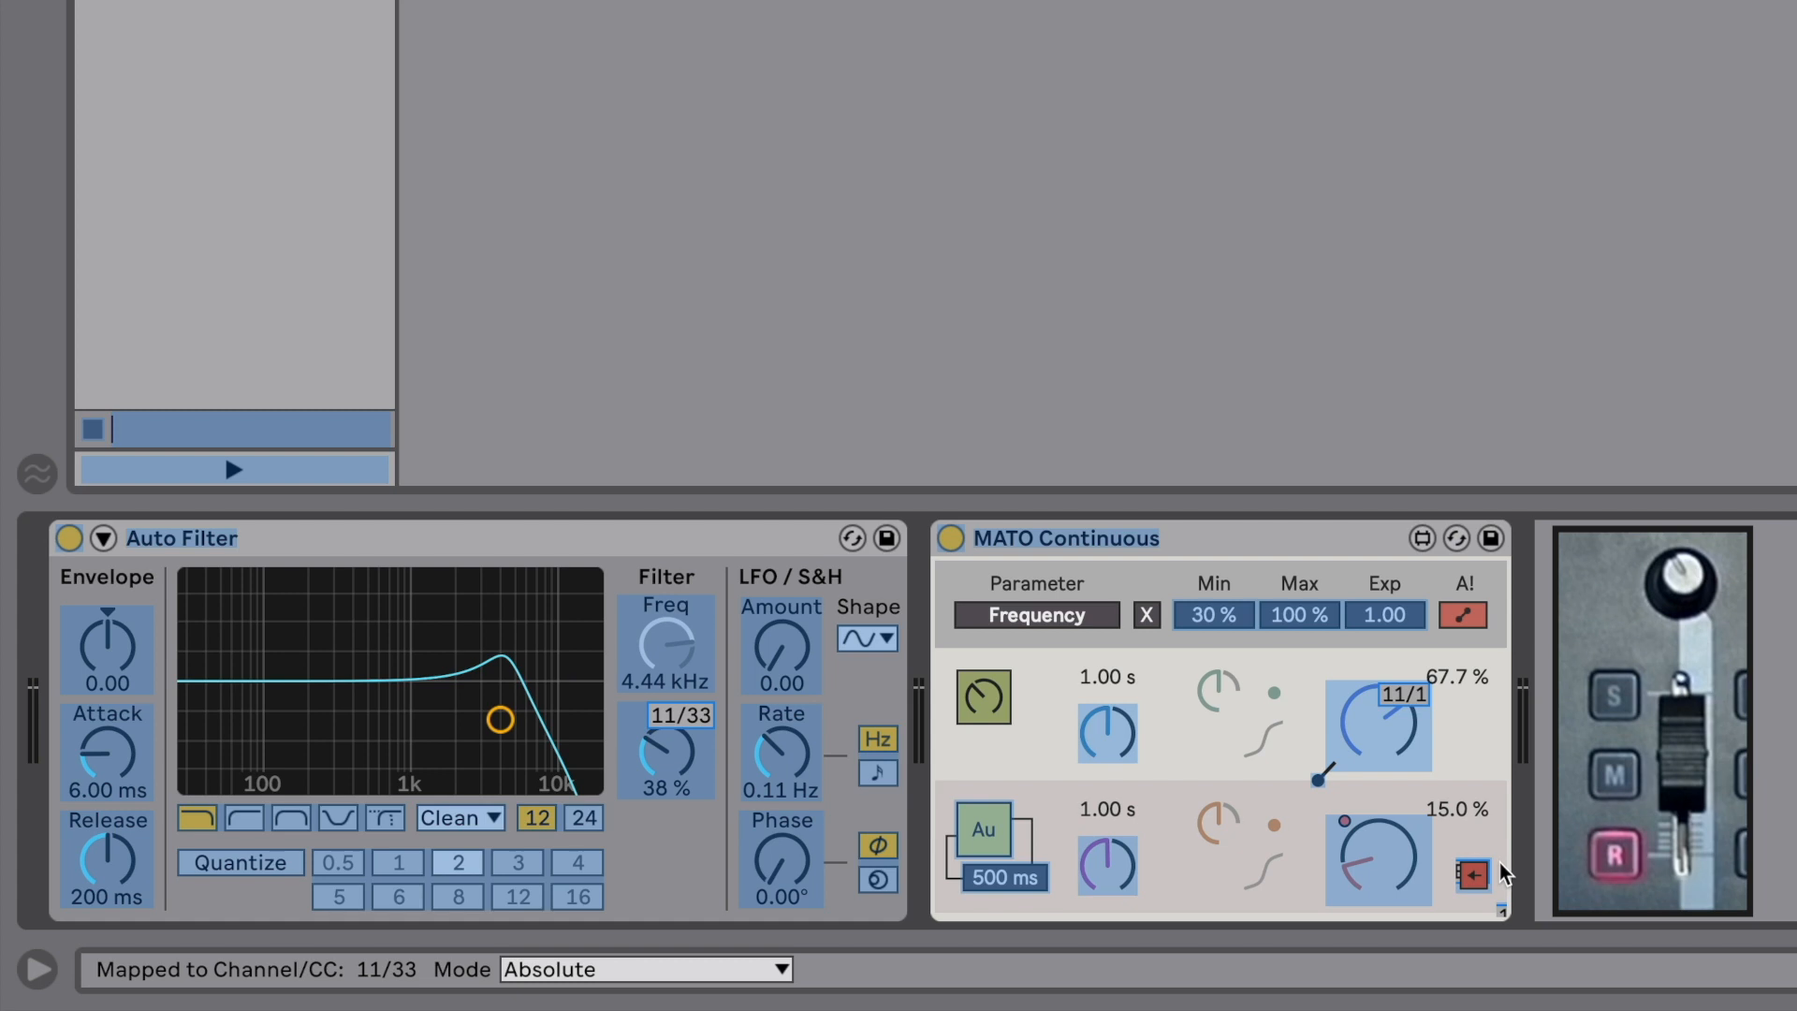
{"action": "key", "text": "ctrl+m"}
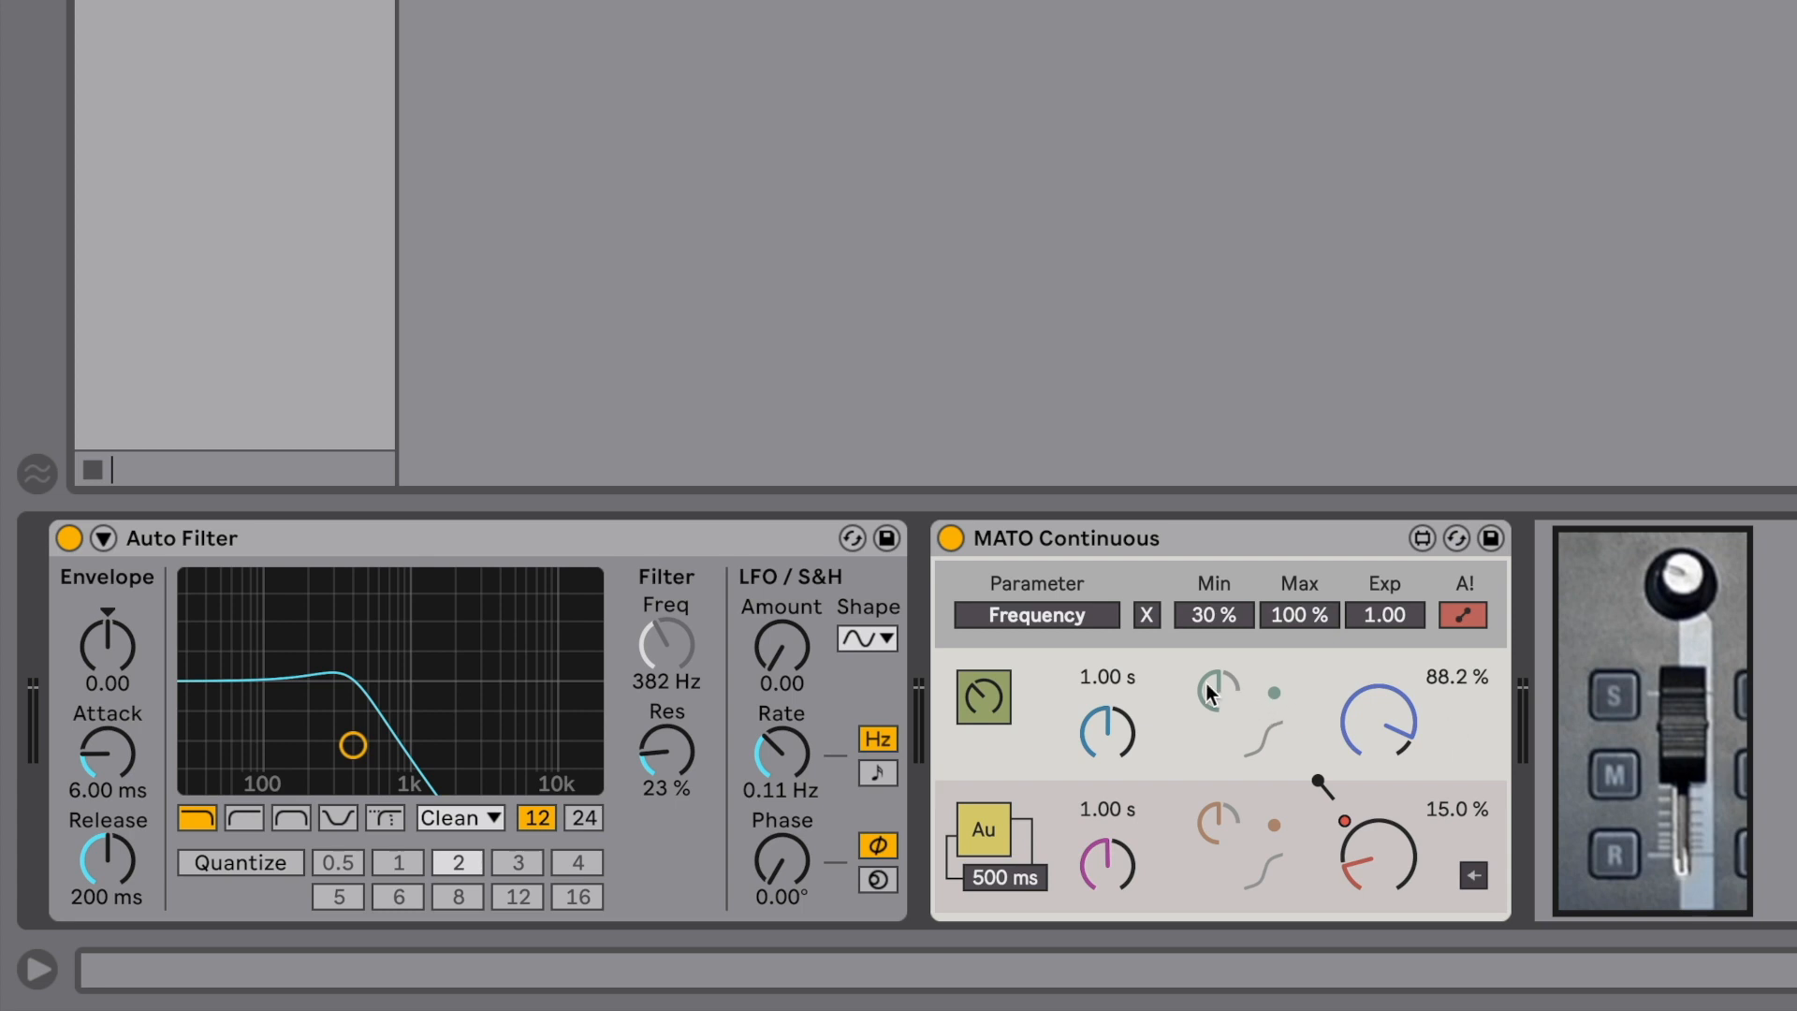
{"action": "left_click", "coordinate": [988, 697]}
{"action": "left_click", "coordinate": [988, 698]}
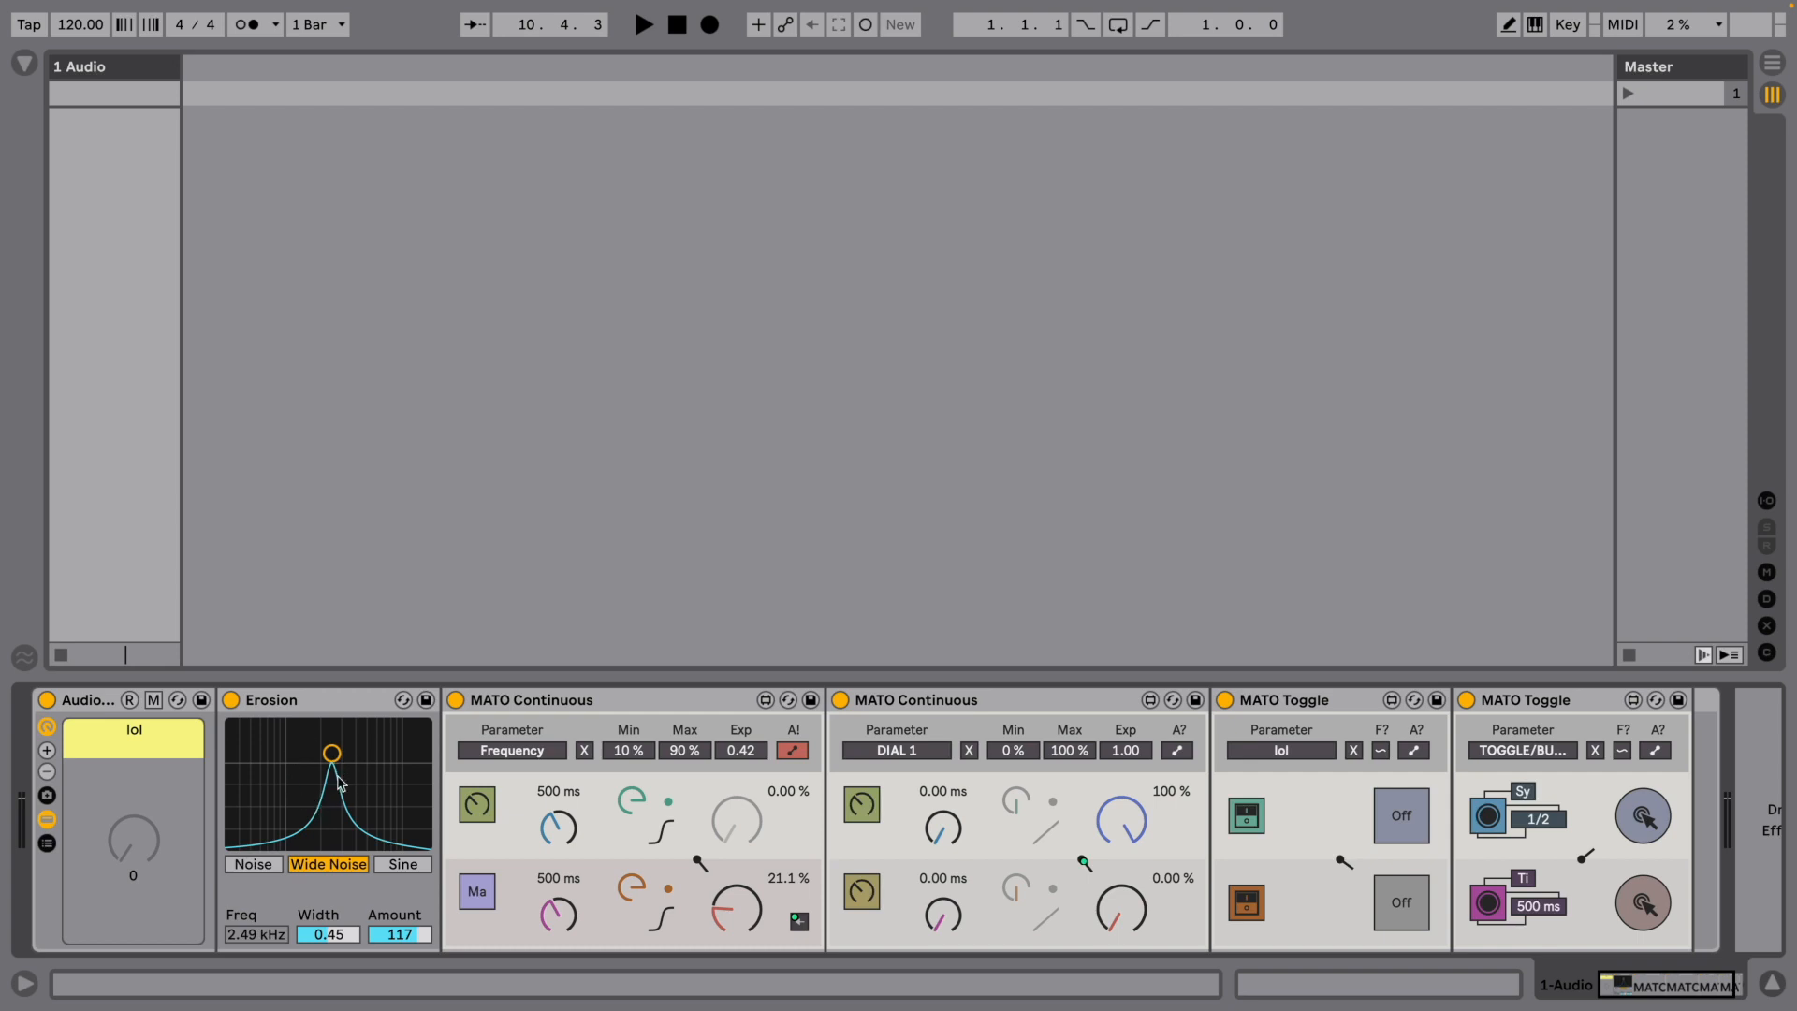
Switch the first button of the MATO Toggle mapped to the lol macro on and off repeatedly, leaving it On
{"action": "left_click", "coordinate": [1402, 816]}
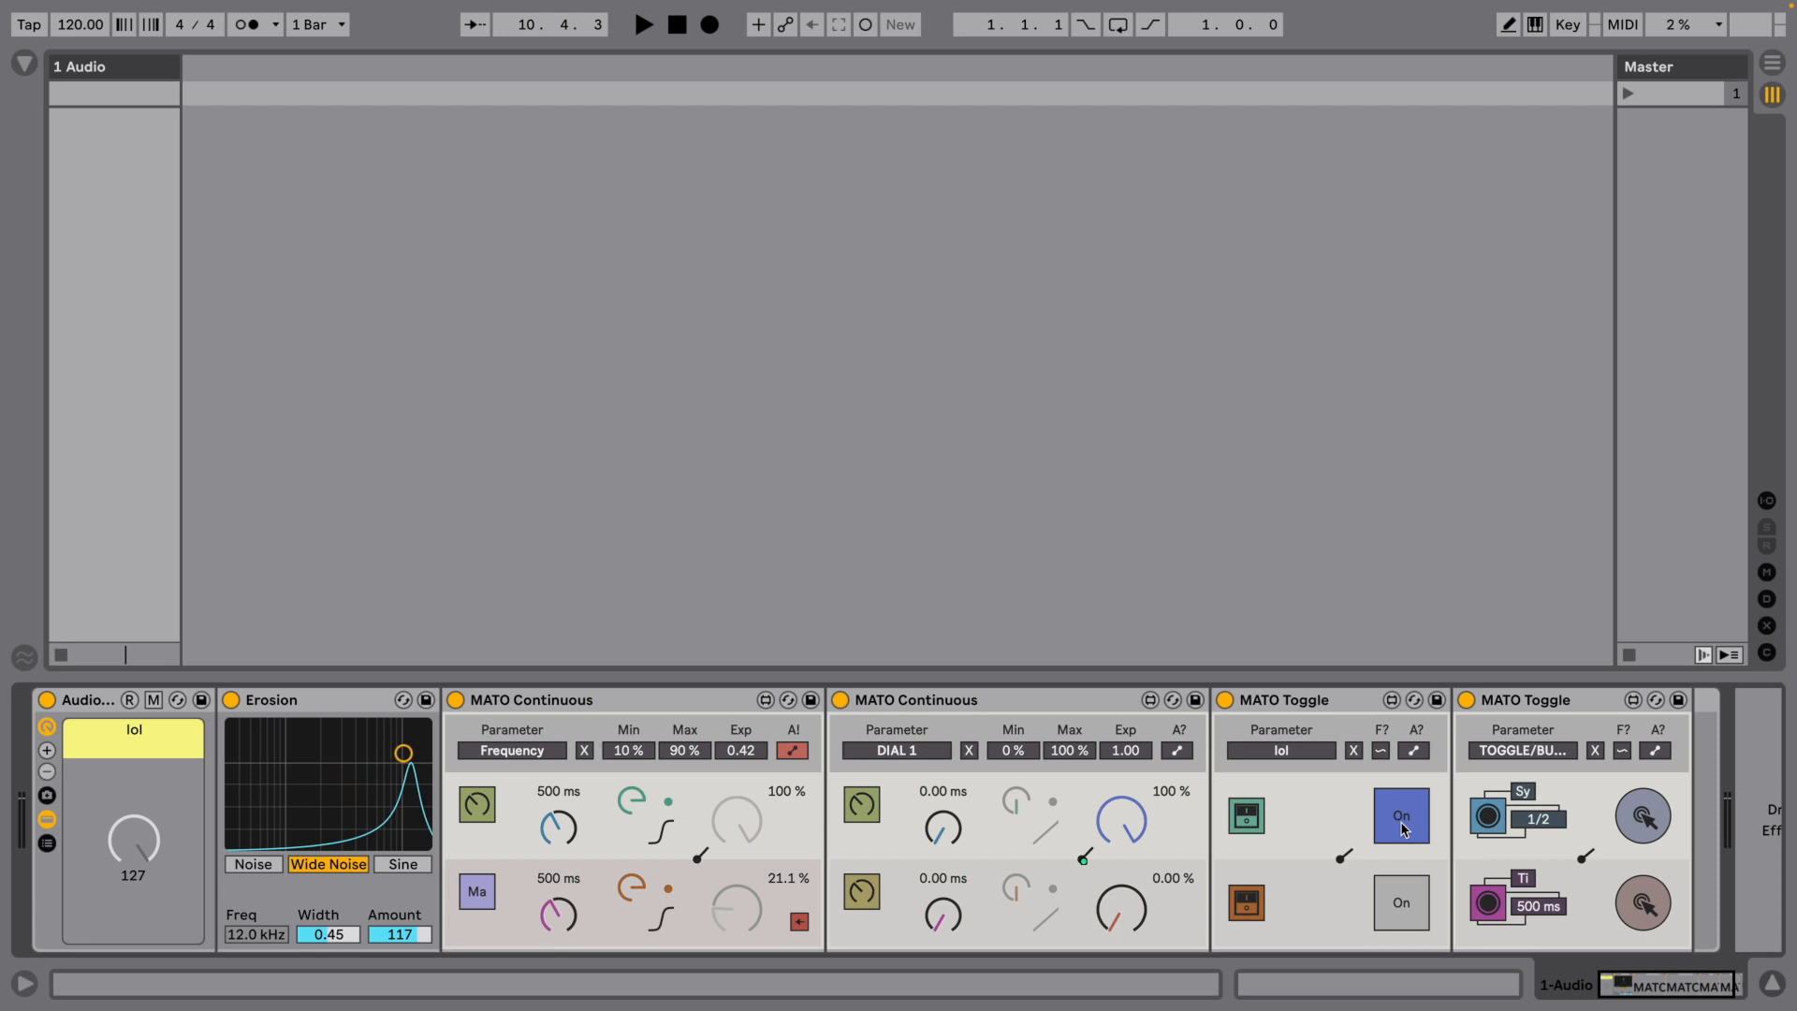
{"action": "left_click", "coordinate": [1402, 824]}
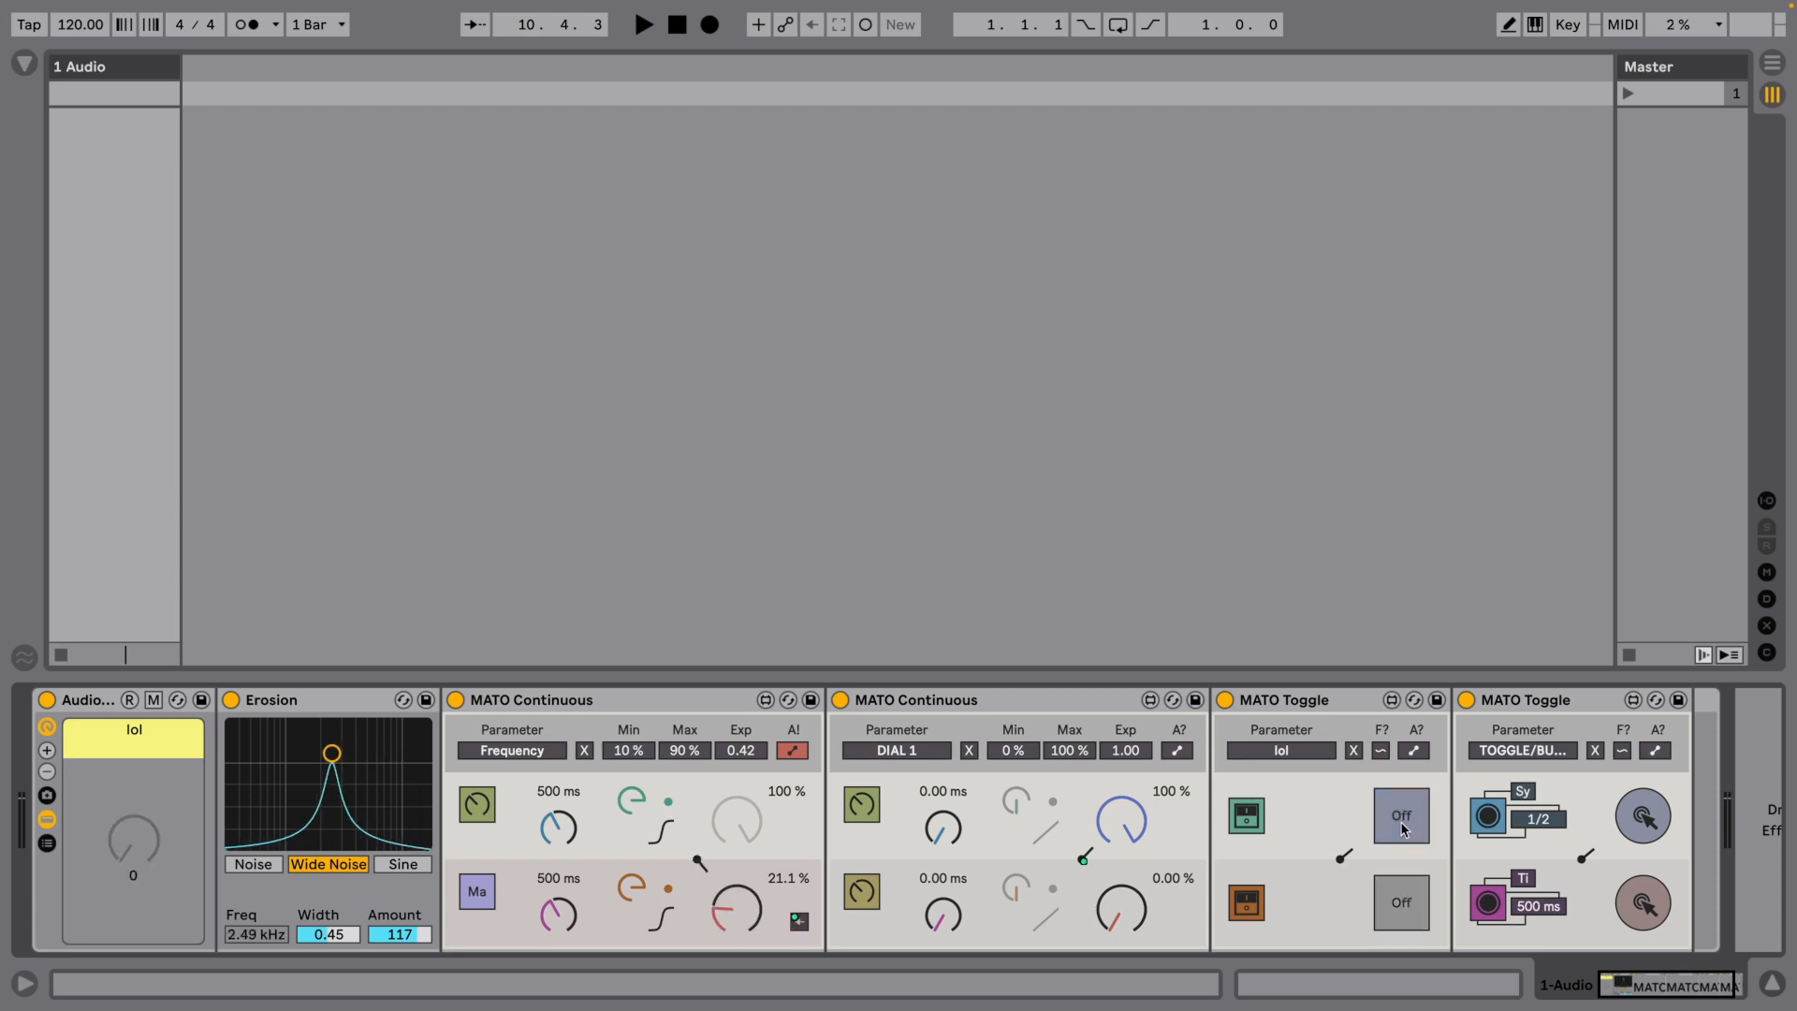
{"action": "left_click", "coordinate": [1401, 822]}
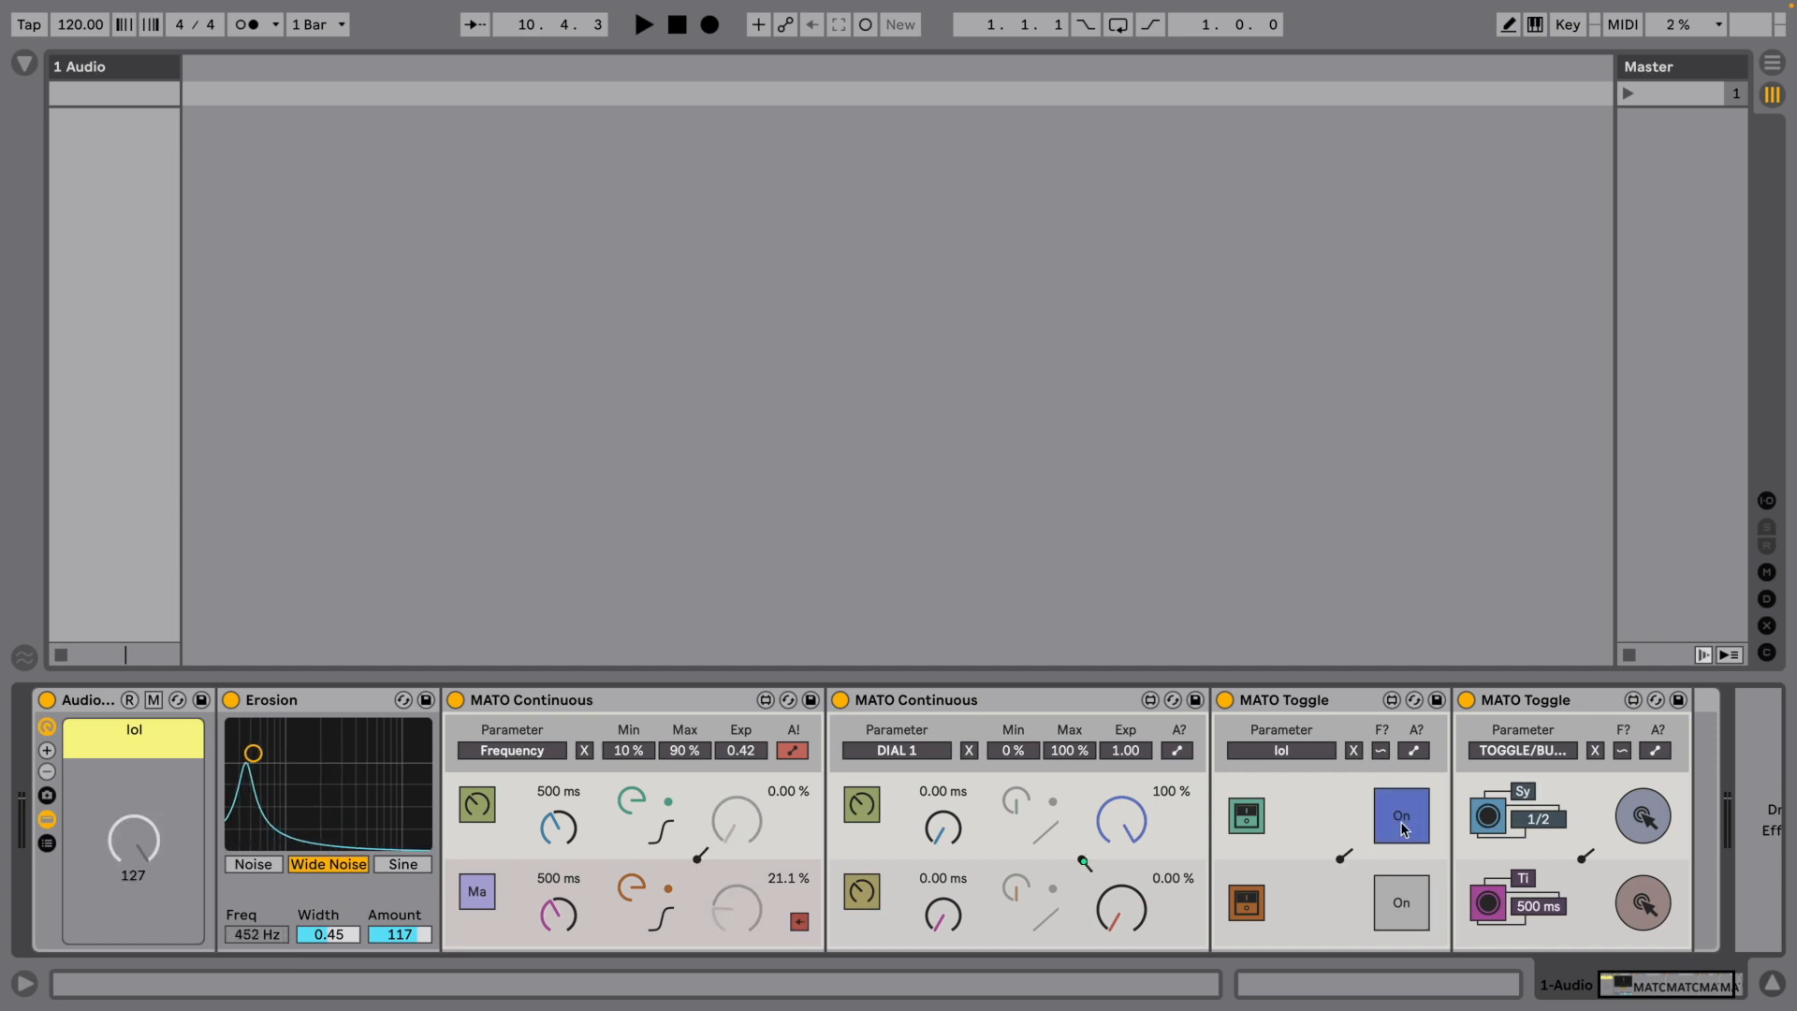
{"action": "left_click", "coordinate": [1400, 822]}
{"action": "left_click", "coordinate": [1401, 822]}
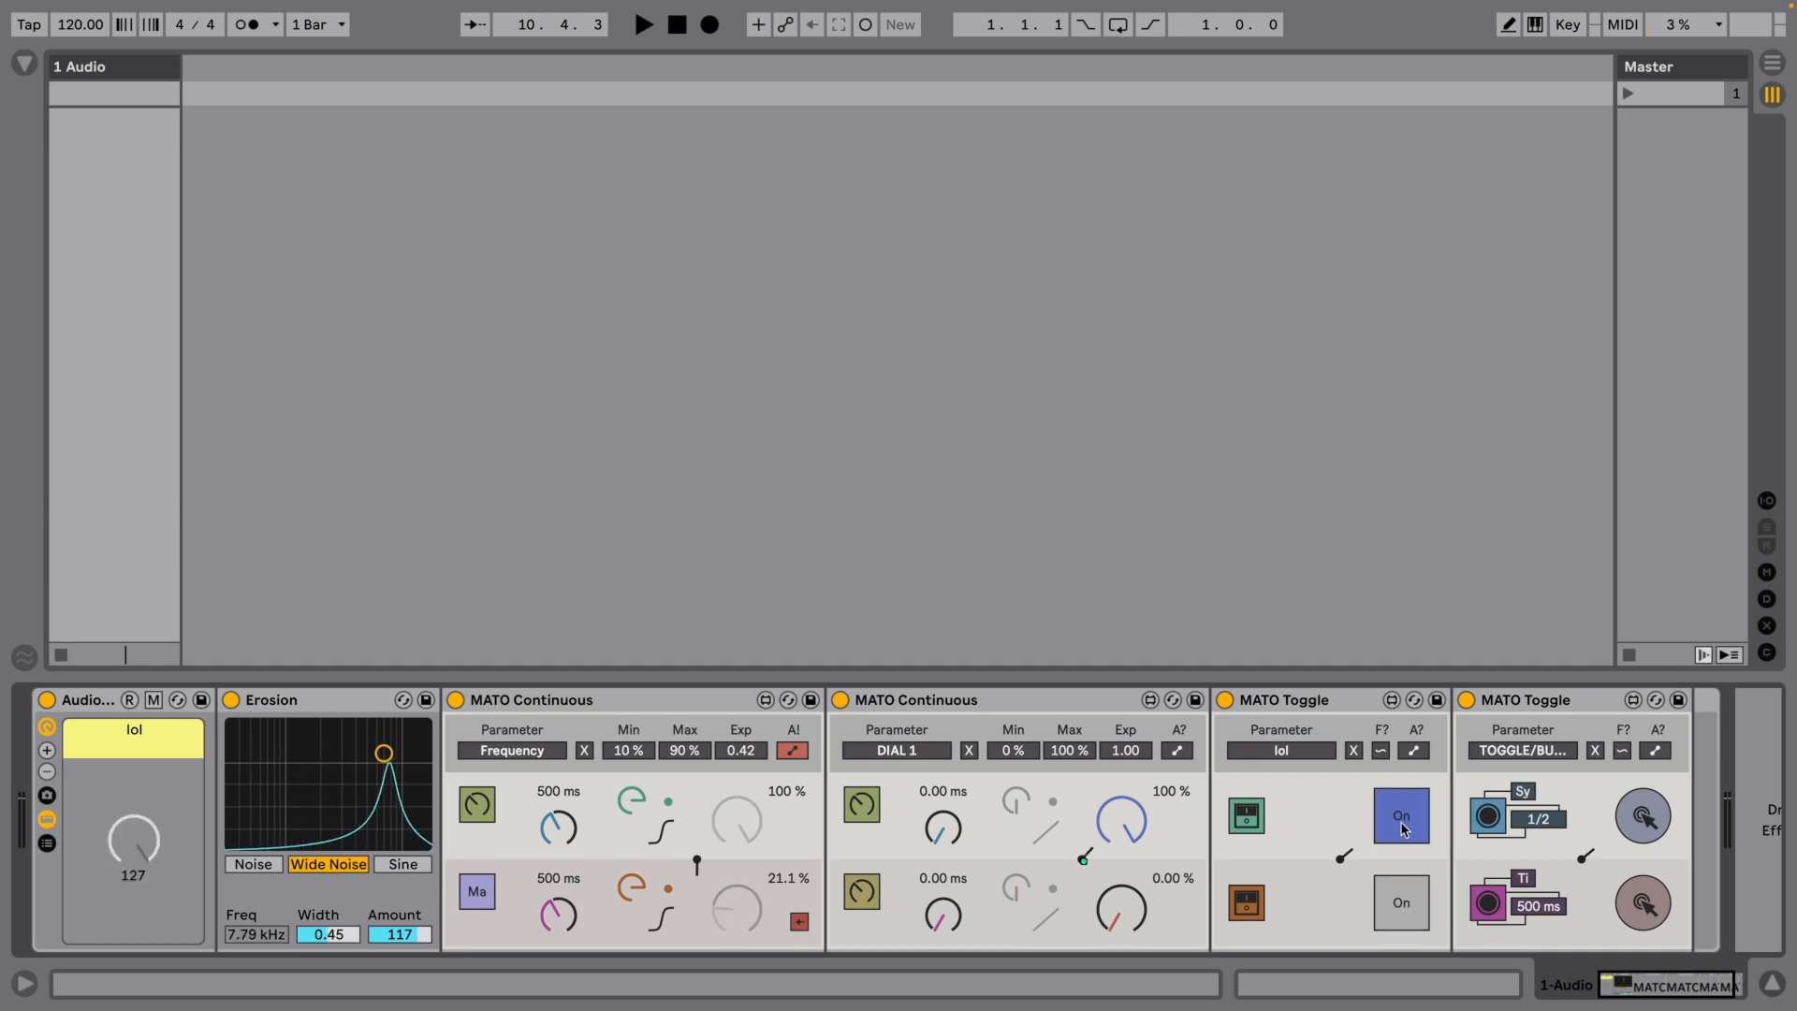
{"action": "left_click", "coordinate": [1400, 822]}
{"action": "left_click", "coordinate": [1401, 822]}
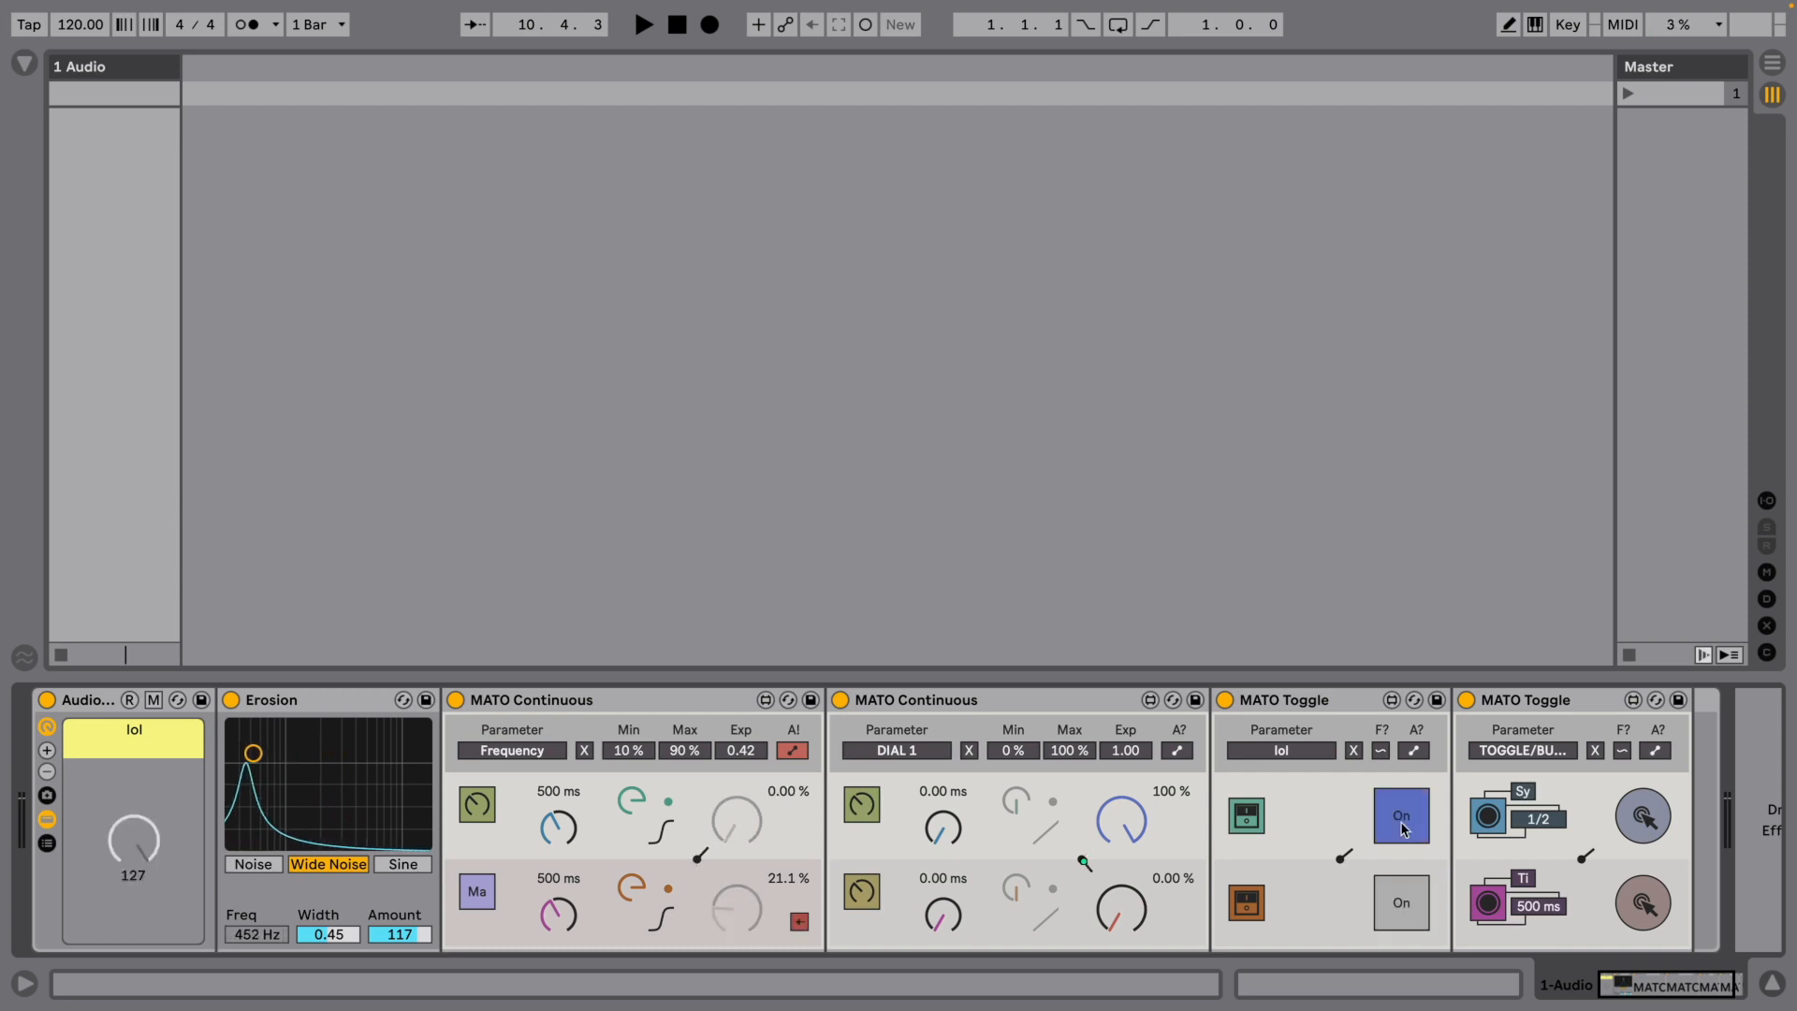
Toggle the first button of the MATO Toggle mapped to the lol macro several more times, leaving it Off
{"action": "left_click", "coordinate": [1400, 822]}
{"action": "left_click", "coordinate": [1400, 822]}
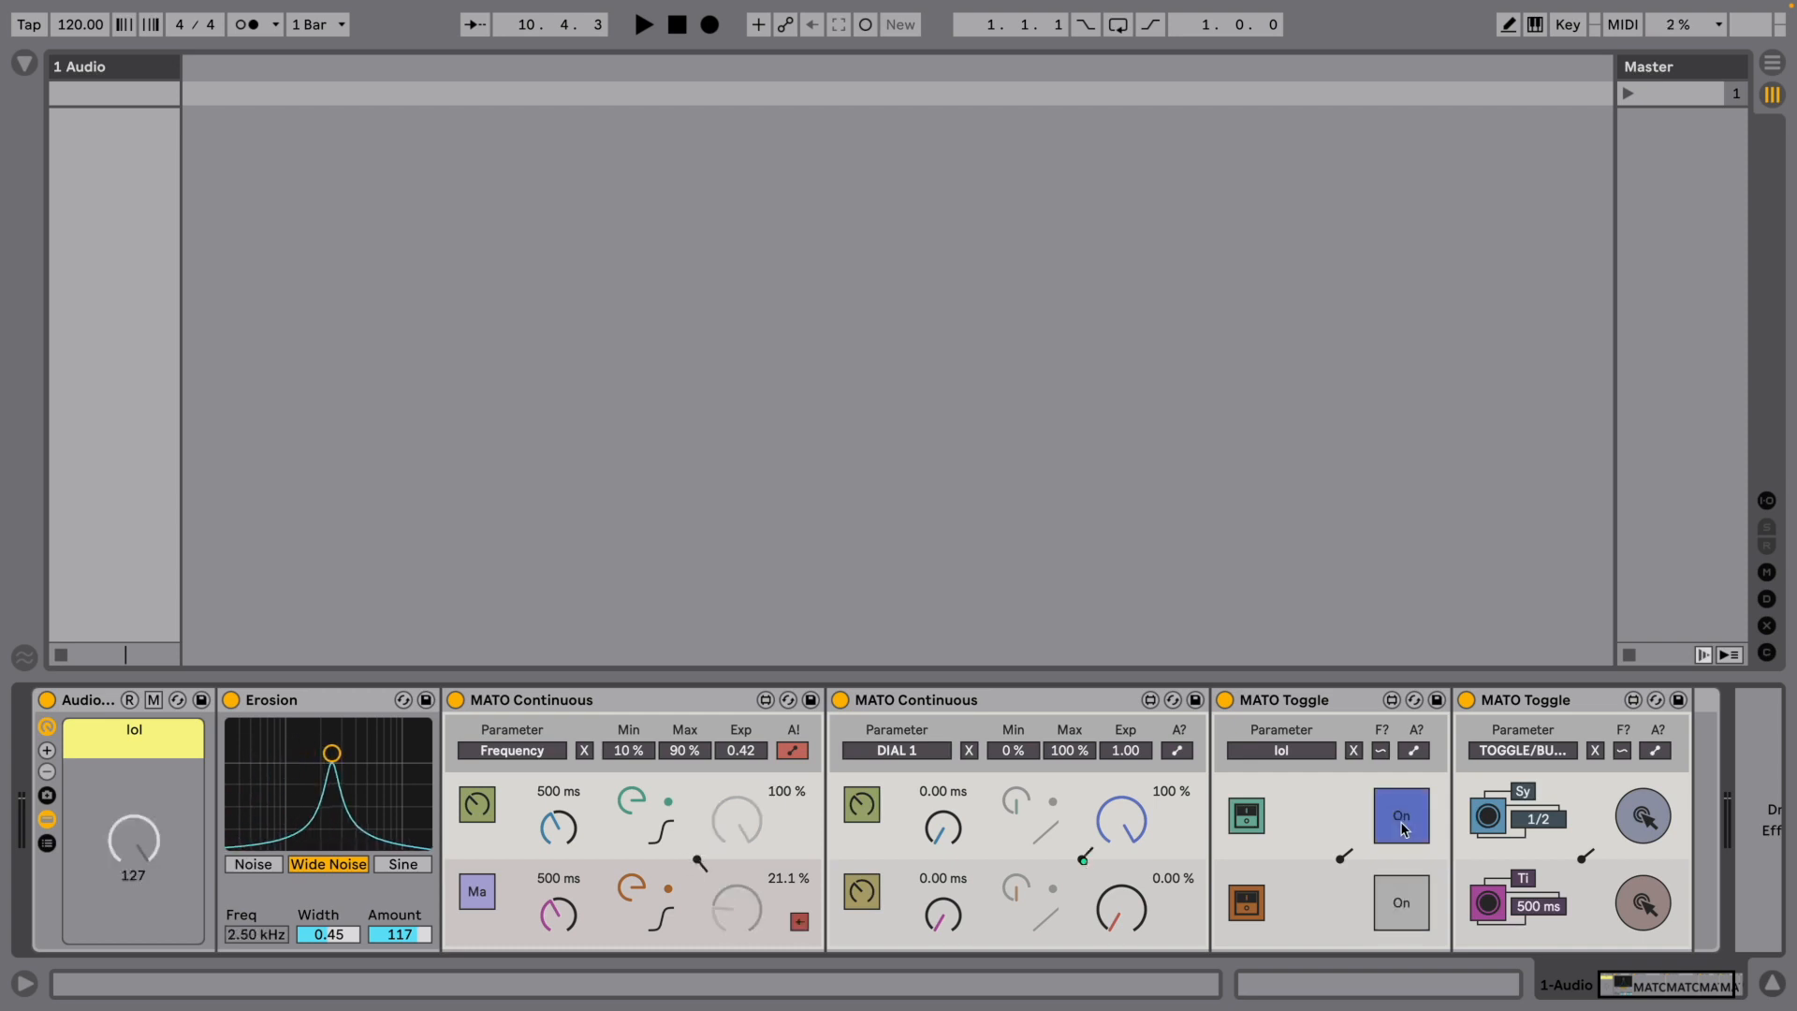
{"action": "left_click", "coordinate": [1401, 822]}
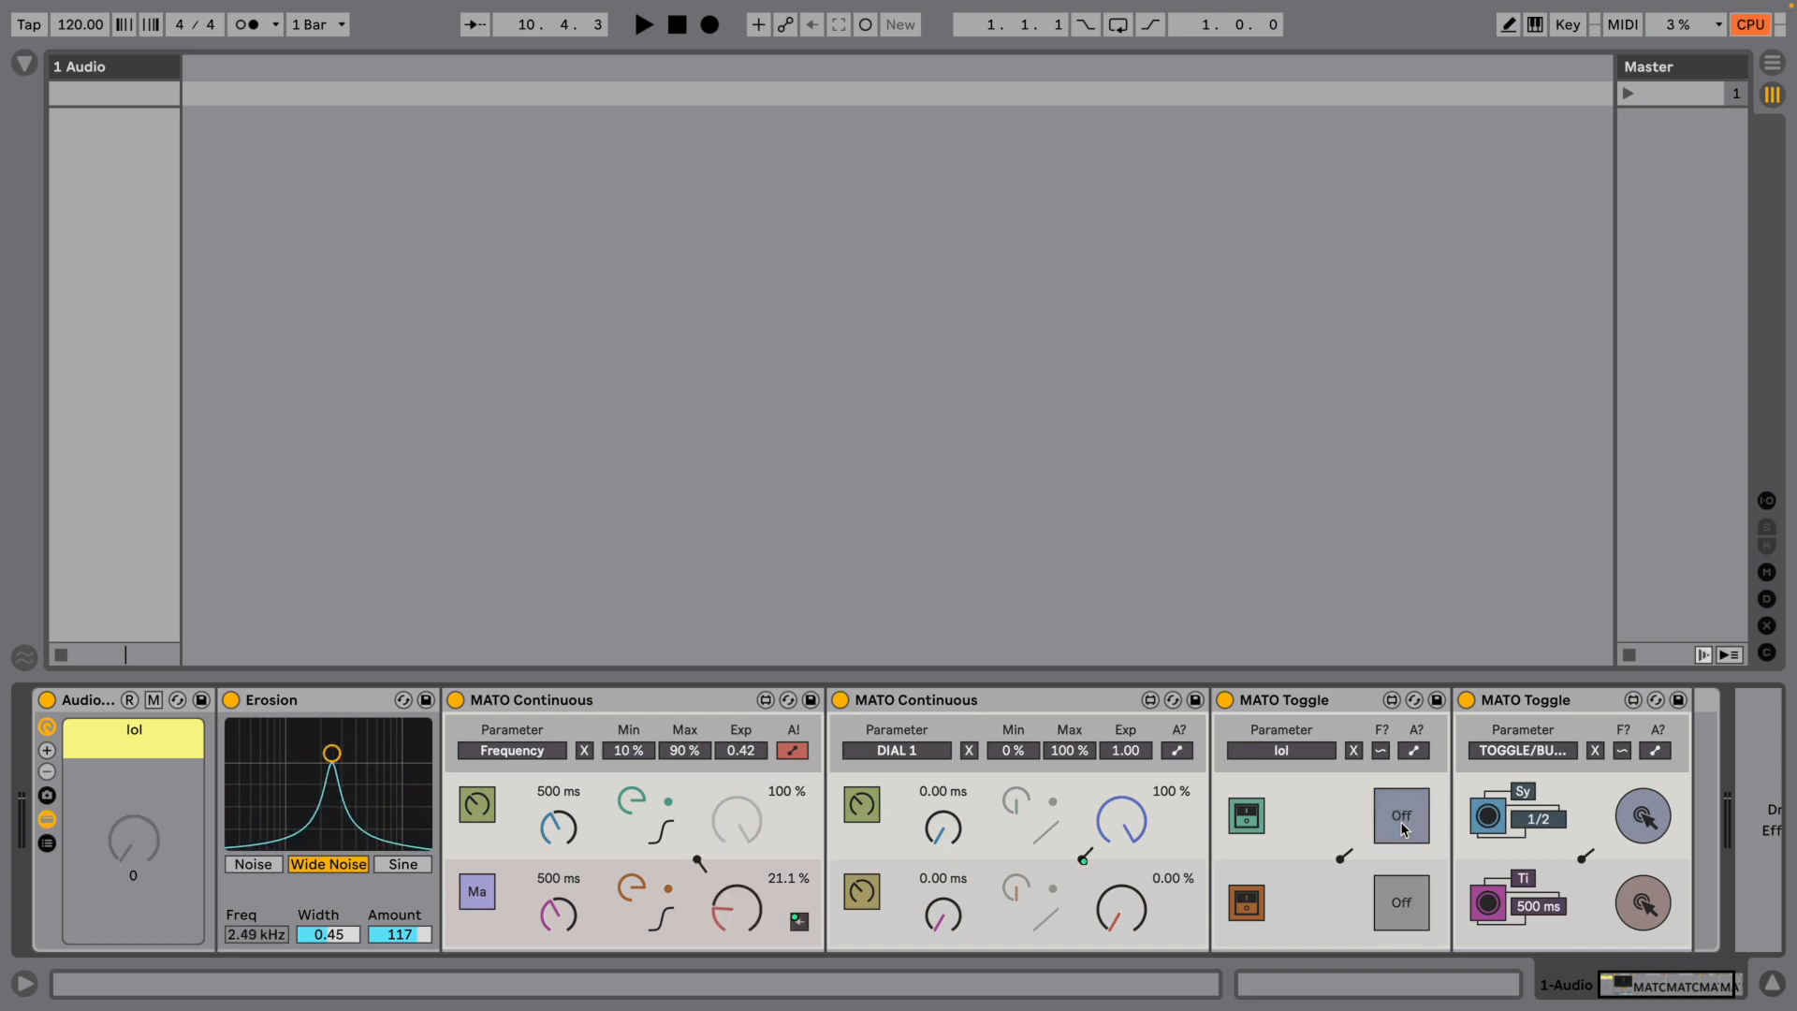
{"action": "left_click", "coordinate": [1401, 822]}
{"action": "left_click", "coordinate": [1401, 822]}
Trigger the 1/2 synced button of the second MATO Toggle once, and its 500 ms timed button repeatedly
{"action": "left_click", "coordinate": [1653, 833]}
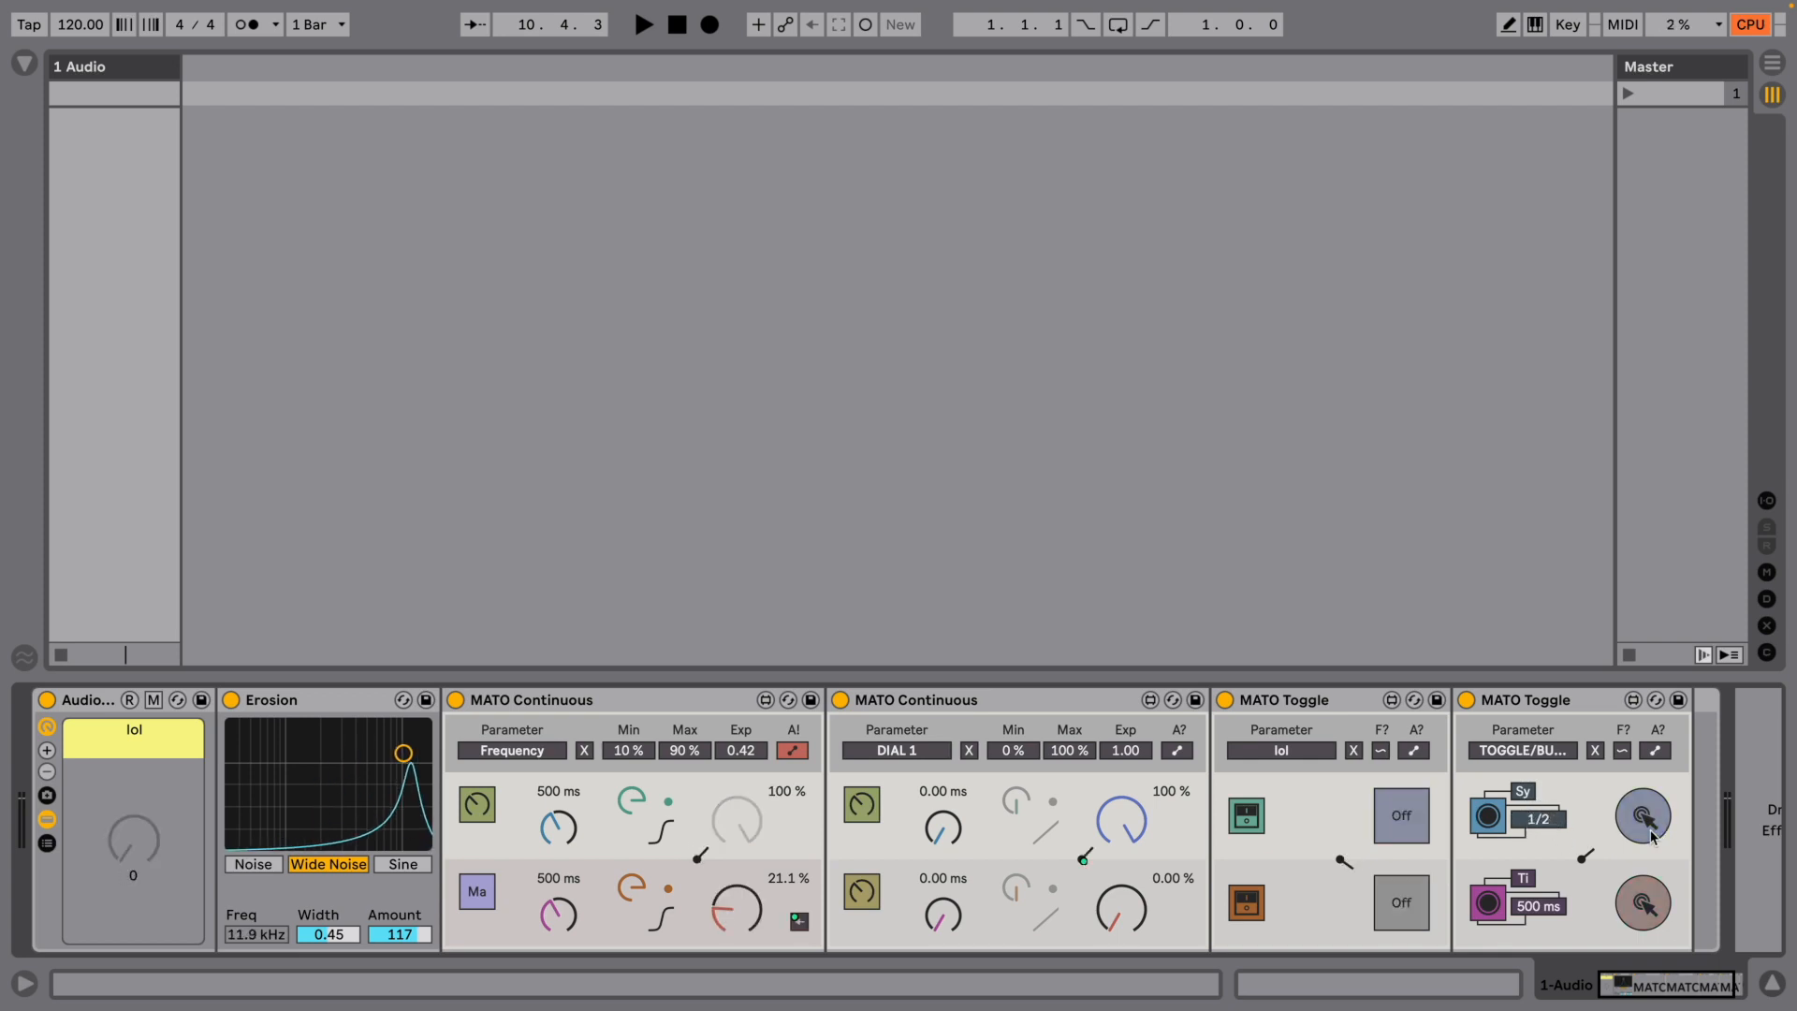
{"action": "left_click", "coordinate": [1651, 902]}
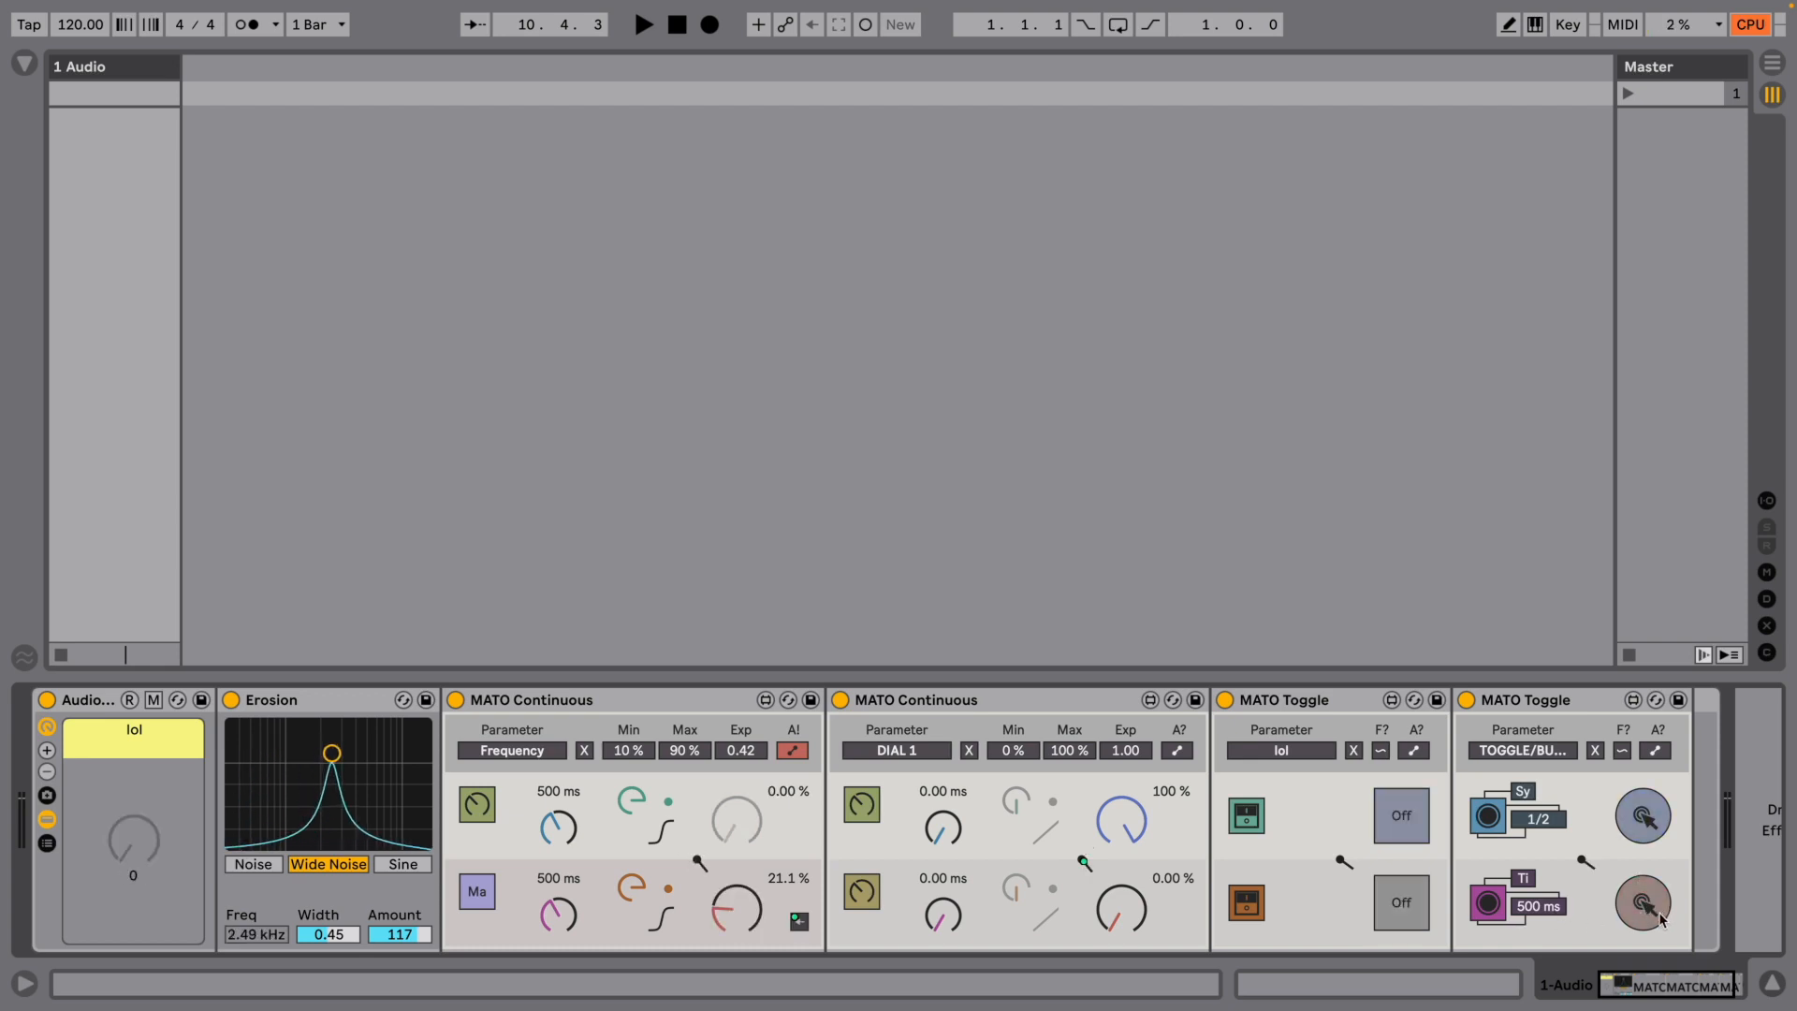
{"action": "left_click", "coordinate": [1660, 917]}
{"action": "left_click", "coordinate": [1660, 917]}
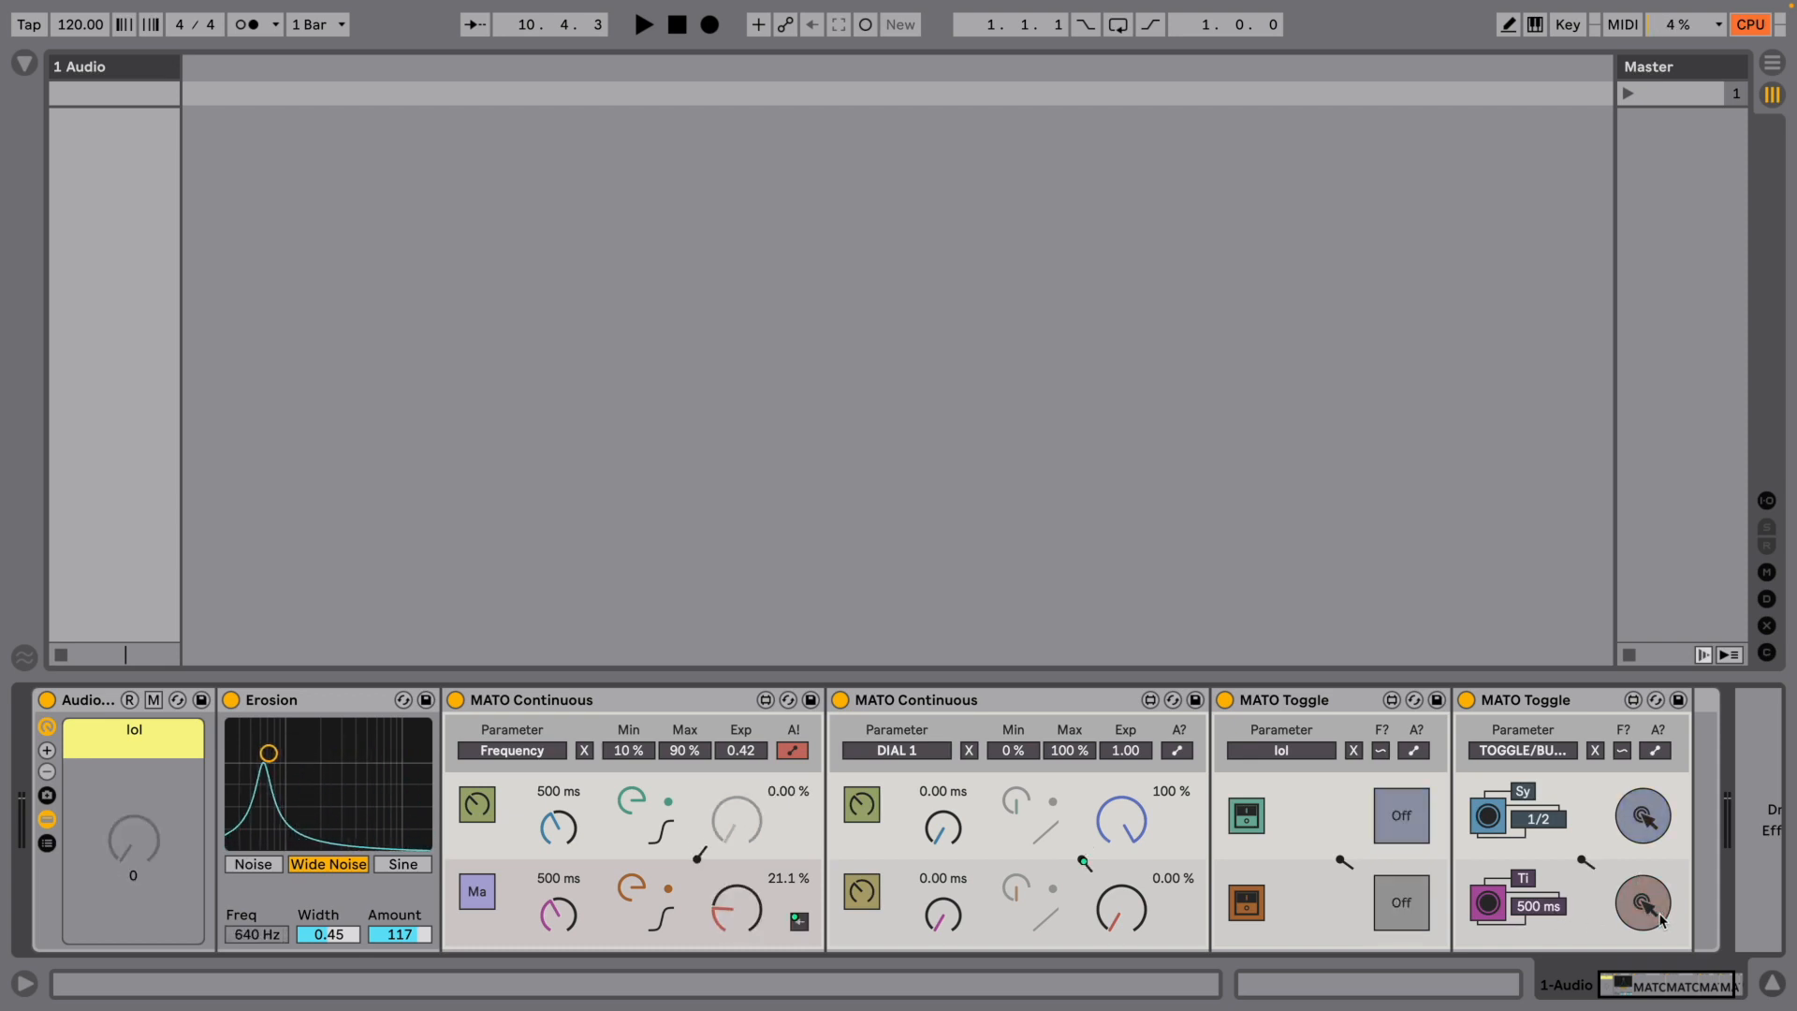
{"action": "left_click", "coordinate": [1660, 917]}
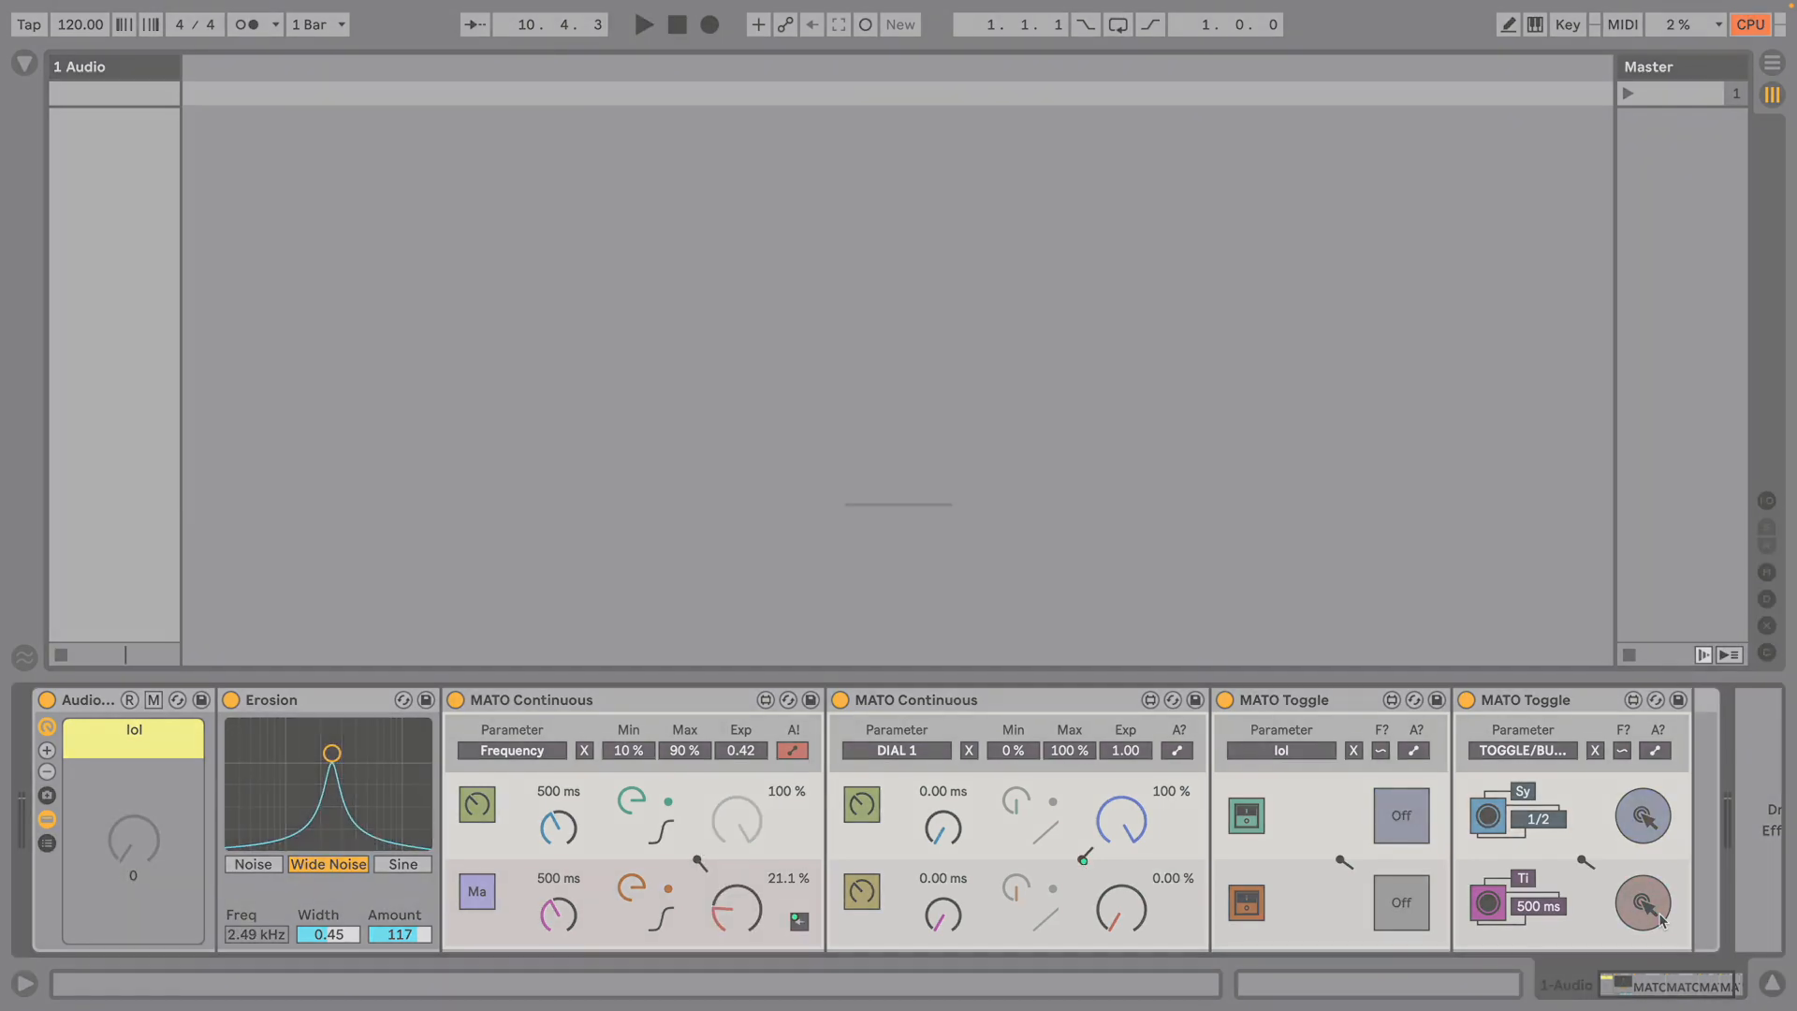